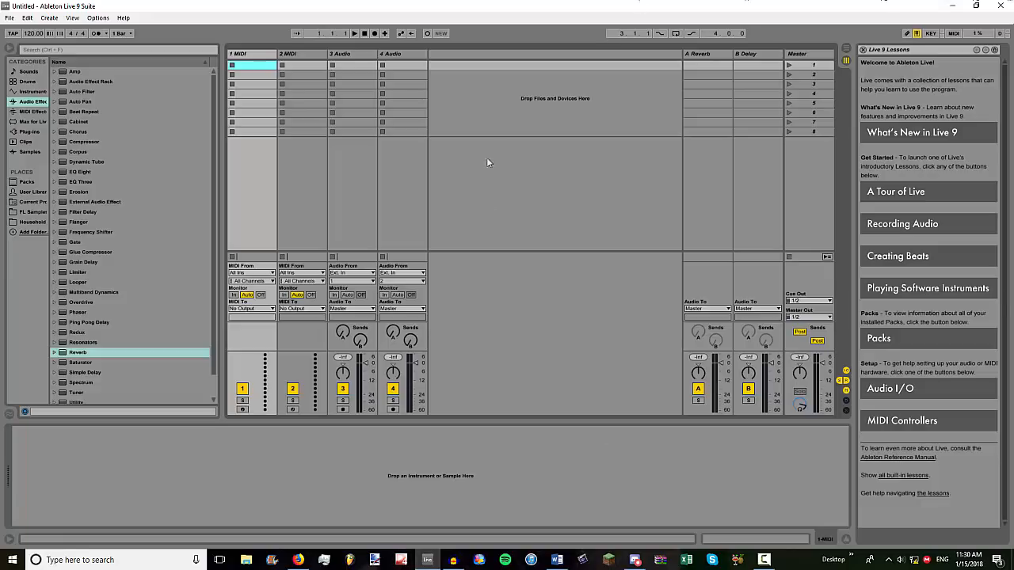
- Close the Live 9 Lessons help view
{"action": "left_click", "coordinate": [863, 50]}
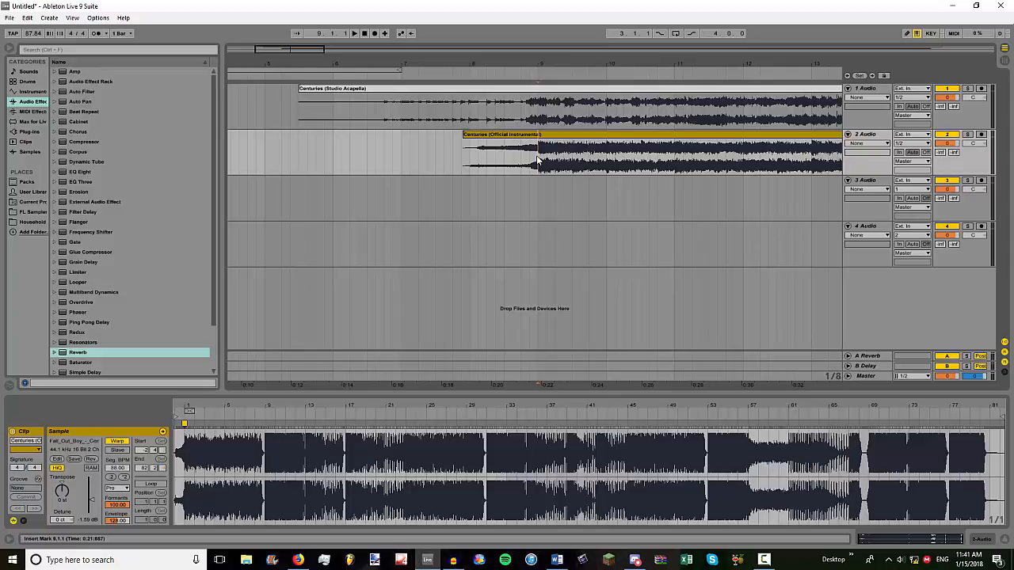
- Audition the Centuries studio acapella alone from bar 9, with its track soloed only for playback
{"action": "left_click", "coordinate": [967, 89]}
{"action": "left_click_drag", "start_coordinate": [550, 66], "coordinate": [465, 66]}
{"action": "left_click", "coordinate": [449, 103]}
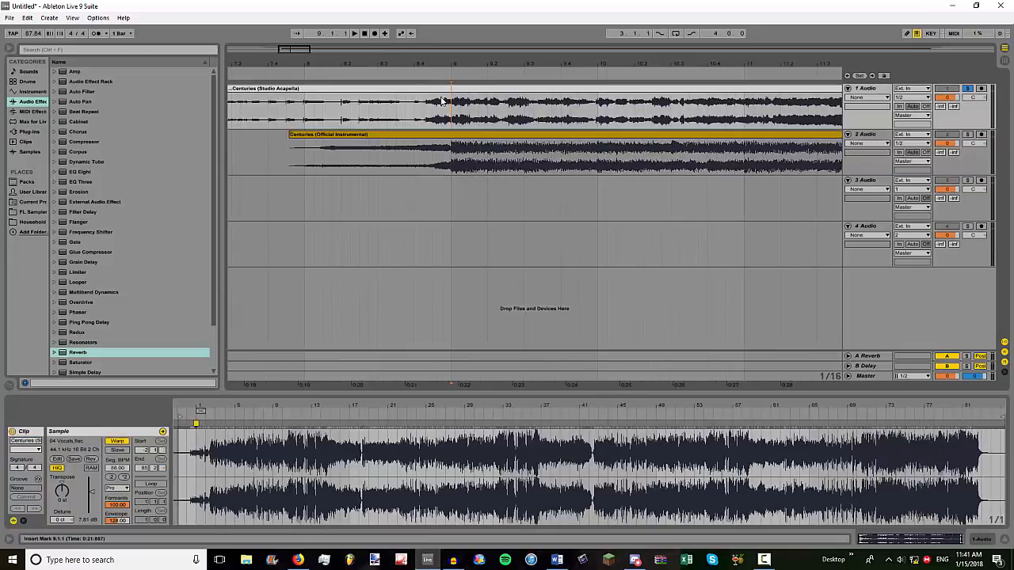
{"action": "key", "text": "space"}
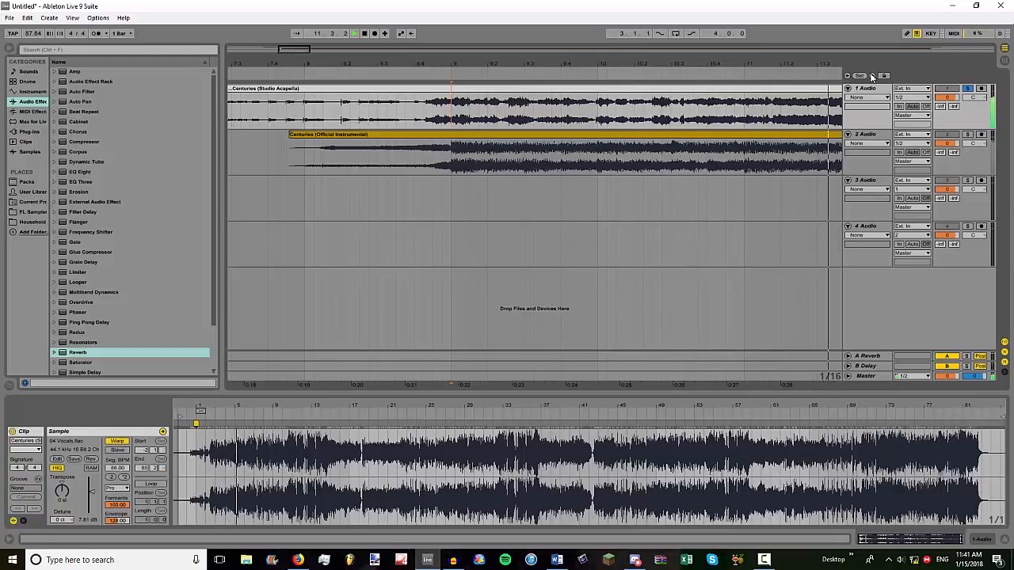
{"action": "key", "text": "space"}
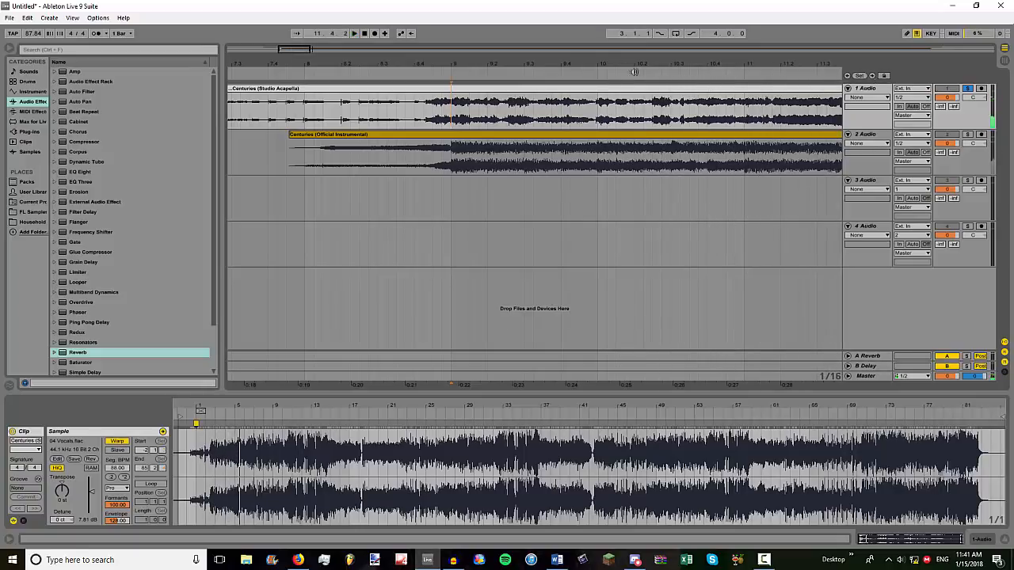
{"action": "left_click", "coordinate": [966, 90]}
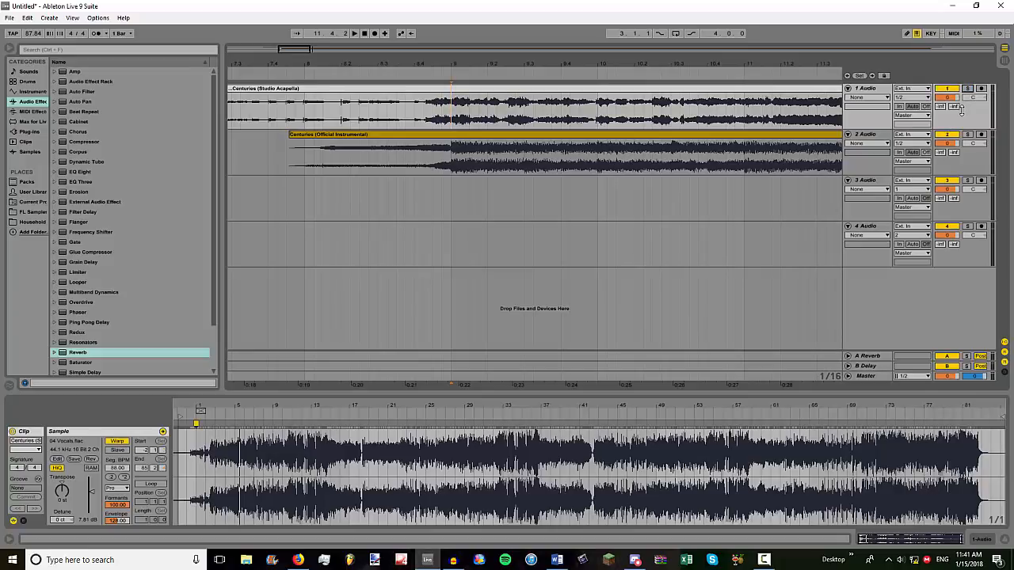
- Audition the Centuries official instrumental alone from bar 9, with its track soloed only for playback
{"action": "left_click", "coordinate": [967, 135]}
{"action": "key", "text": "space"}
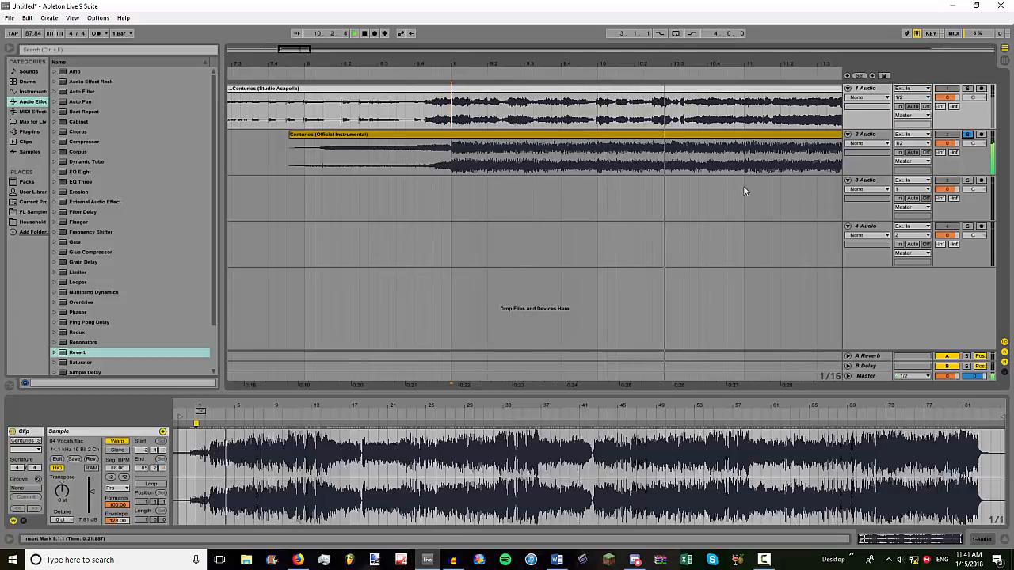
{"action": "key", "text": "space"}
{"action": "left_click", "coordinate": [969, 137]}
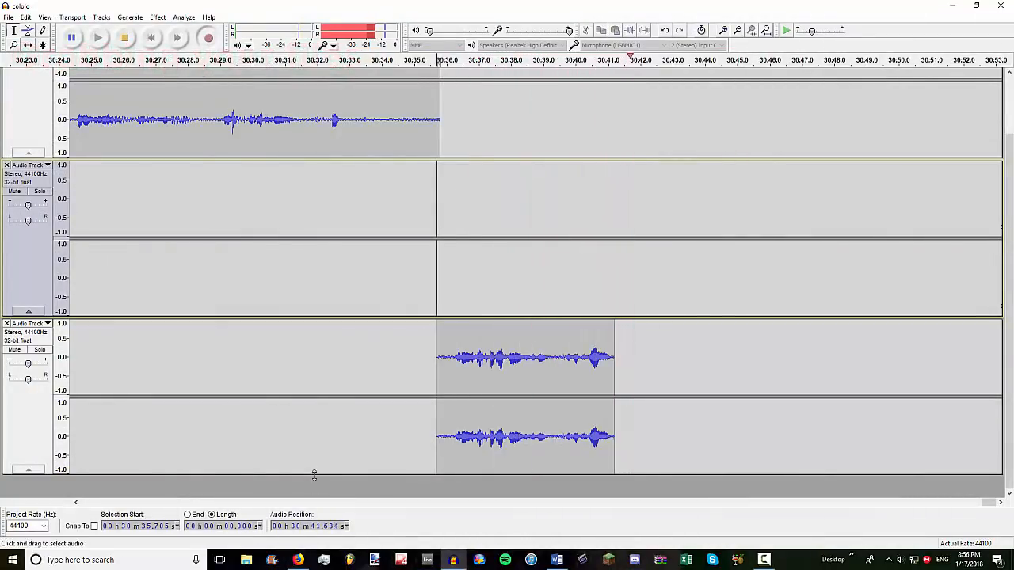
- Switch to Firefox and view the Galway Girl official instrumental/karaoke video page on YouTube
{"action": "mouse_move", "coordinate": [297, 560]}
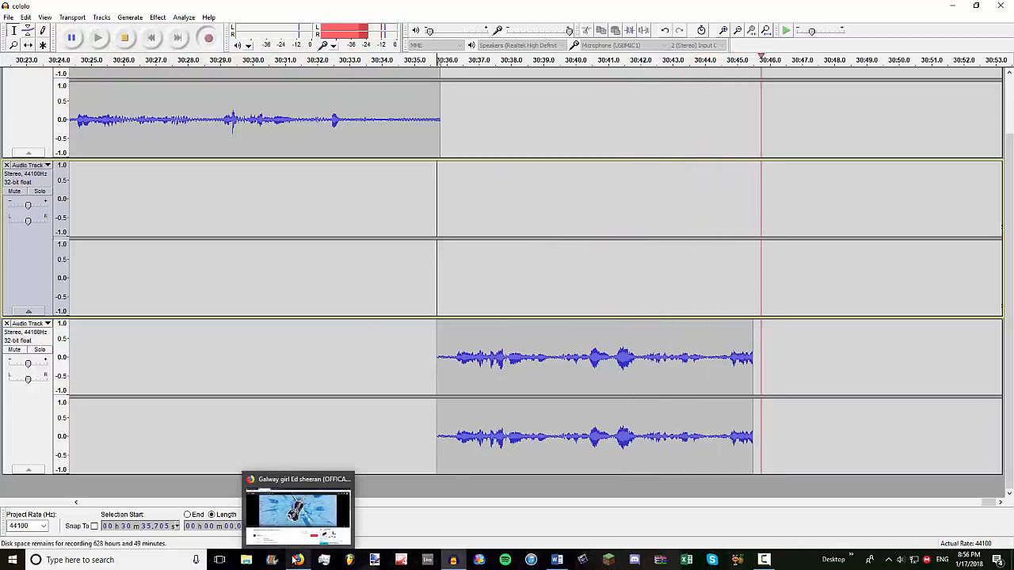
{"action": "left_click", "coordinate": [296, 560]}
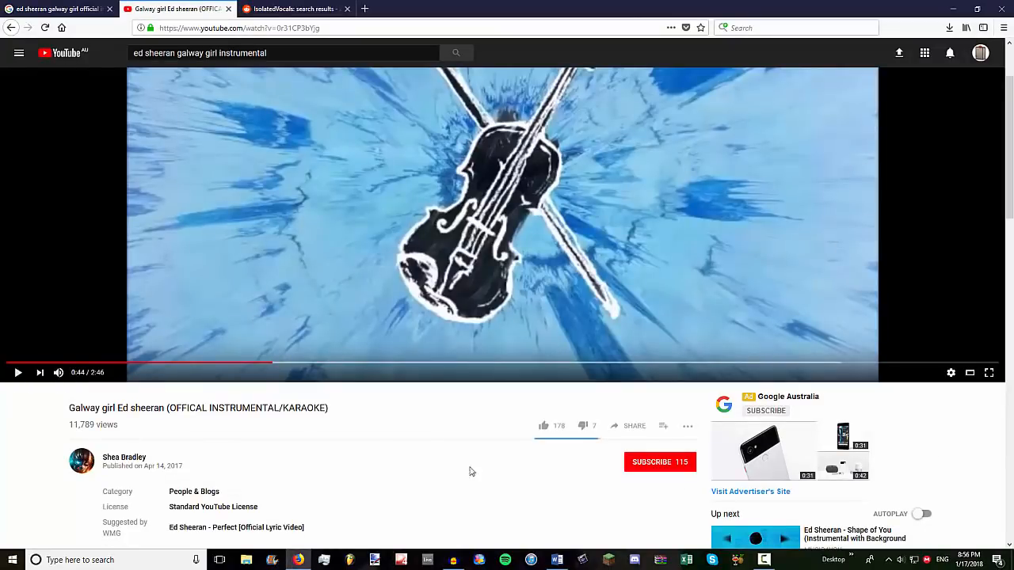
{"action": "scroll", "coordinate": [388, 443], "scroll_direction": "up", "scroll_amount": 2}
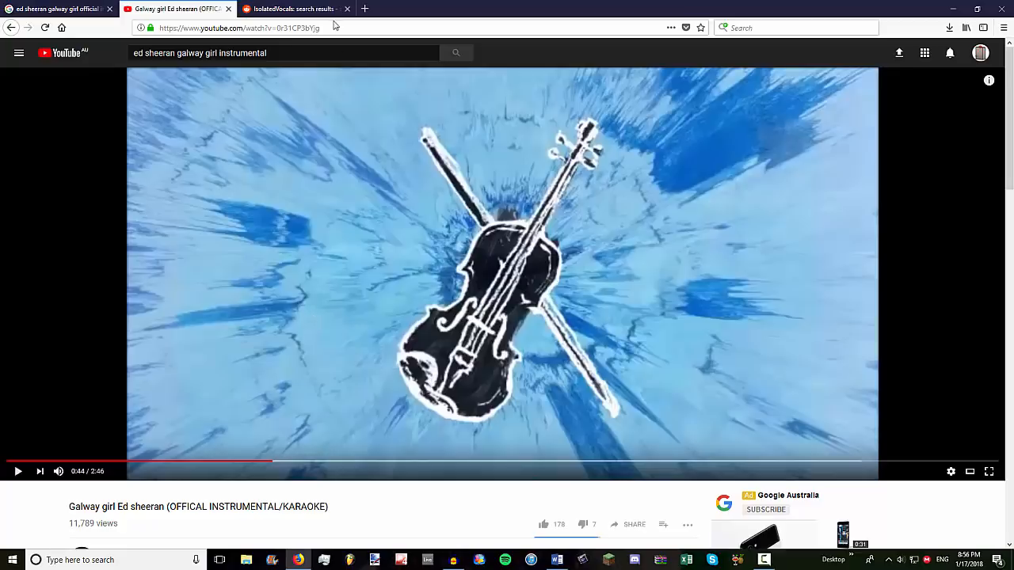
- Search the web in a new tab for "ed sheeran galway girl official instrumental"
{"action": "left_click", "coordinate": [364, 8]}
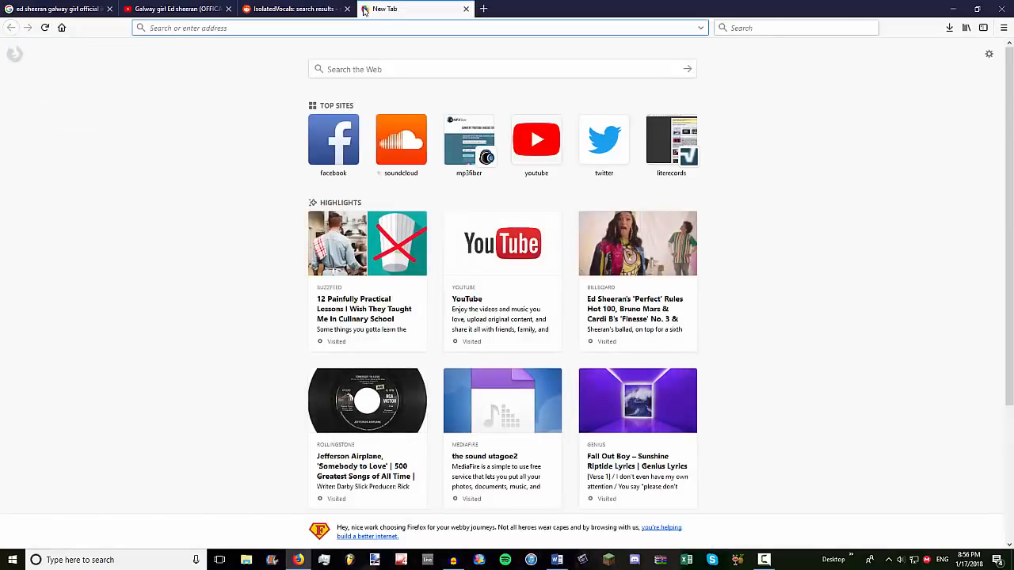
{"action": "type", "text": "ed sheer"}
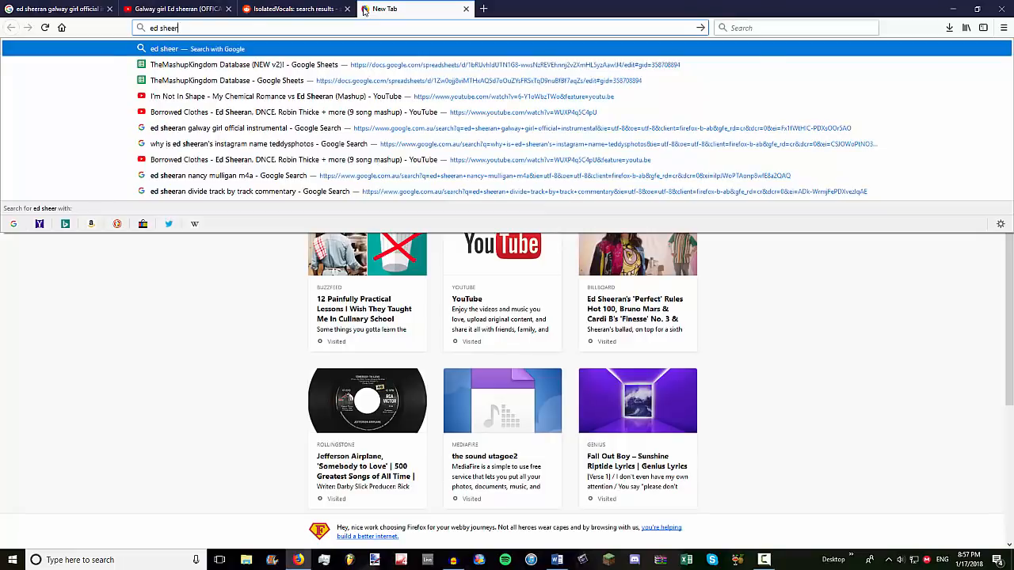
{"action": "type", "text": "an galway girl of"}
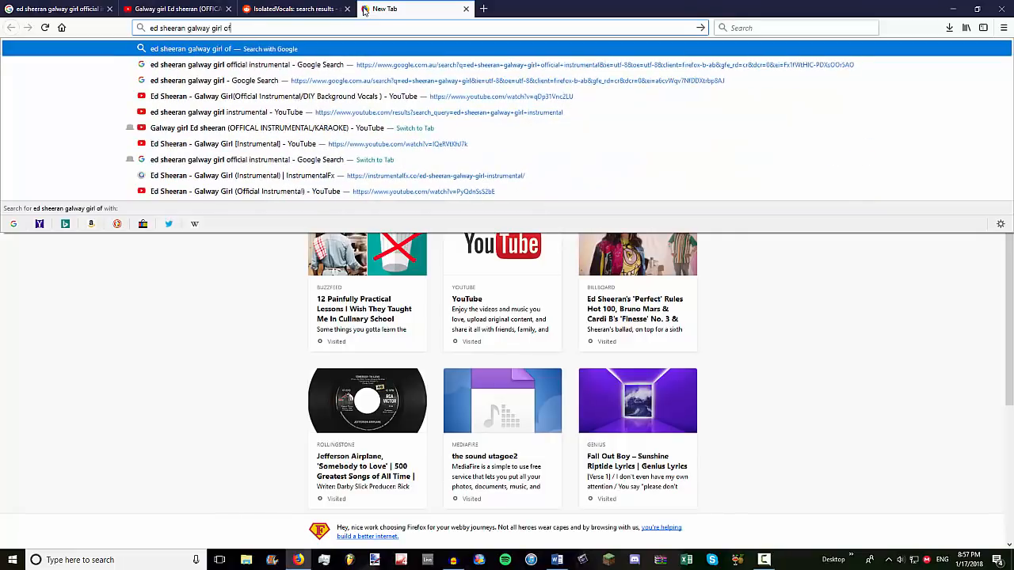
{"action": "type", "text": "ficial instrumental"}
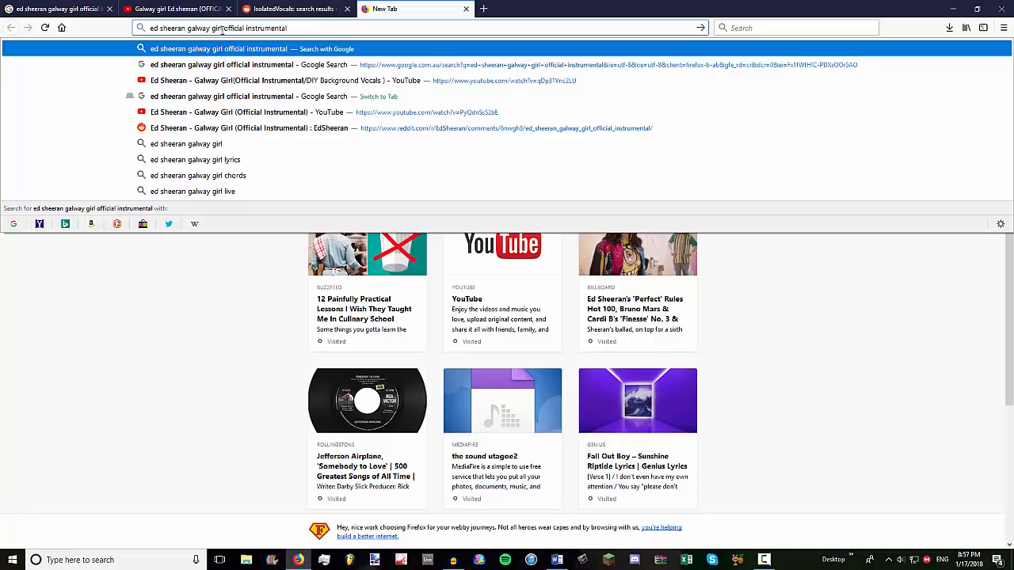
{"action": "left_click_drag", "start_coordinate": [223, 28], "coordinate": [244, 30]}
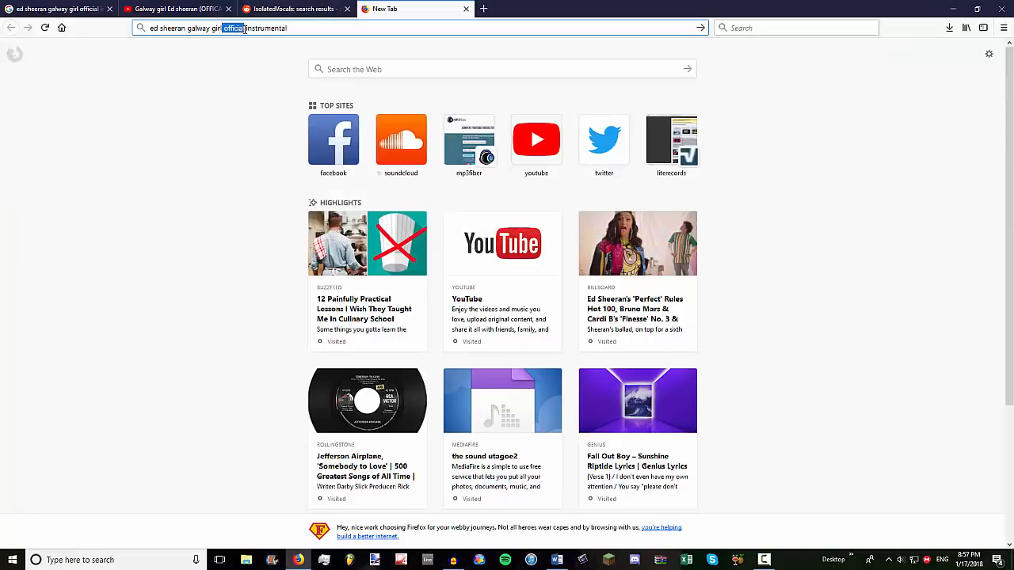
{"action": "left_click", "coordinate": [243, 28]}
{"action": "left_click", "coordinate": [224, 28]}
{"action": "double_click", "coordinate": [232, 28]}
{"action": "key", "text": "Return"}
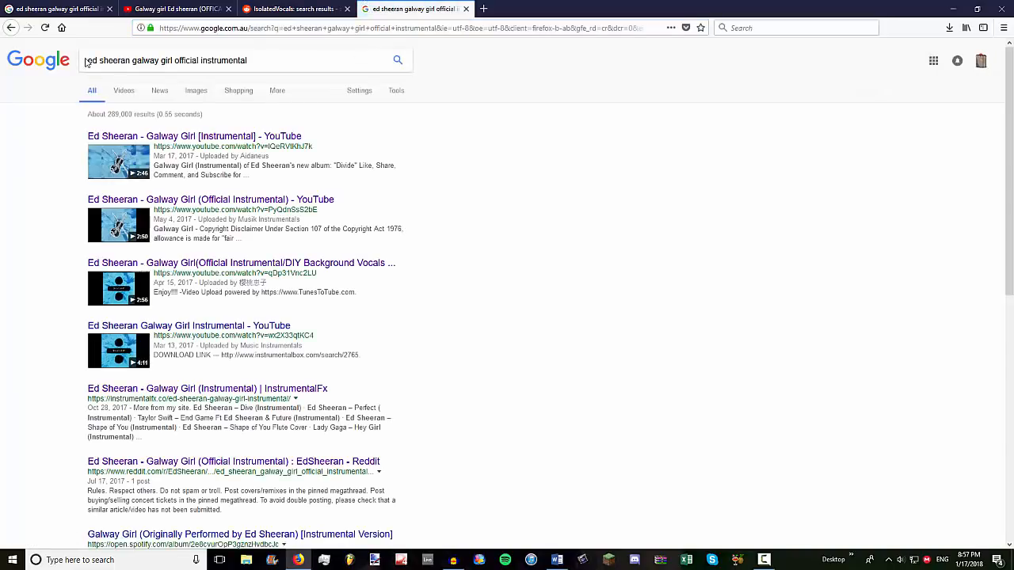
- Restrict the search results to videos, look through them, and close the results tab to return to the Galway Girl video
{"action": "left_click", "coordinate": [189, 8]}
{"action": "left_click", "coordinate": [390, 8]}
{"action": "left_click", "coordinate": [124, 90]}
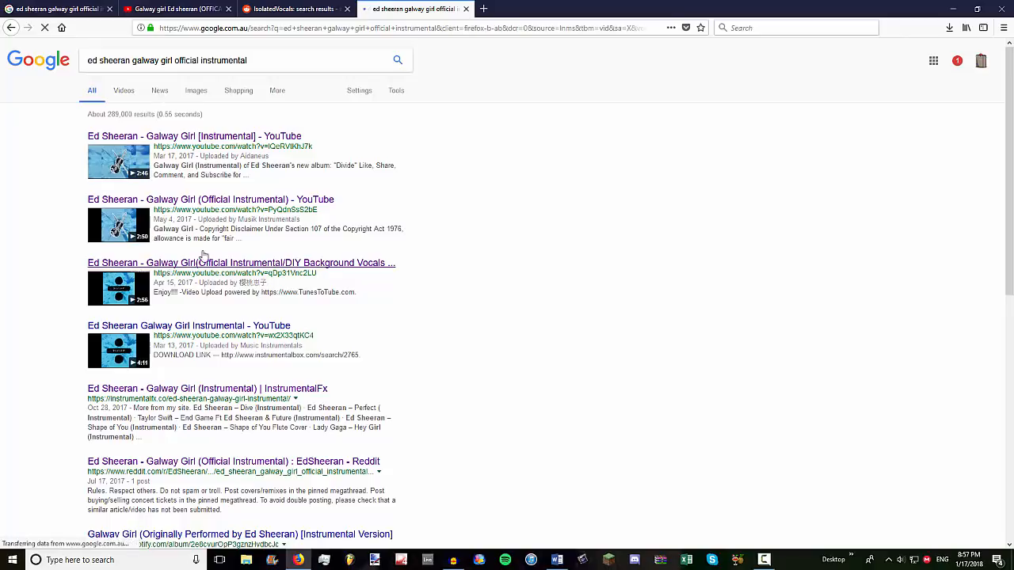
{"action": "scroll", "coordinate": [405, 273], "scroll_direction": "down", "scroll_amount": 10}
{"action": "scroll", "coordinate": [211, 297], "scroll_direction": "up", "scroll_amount": 10}
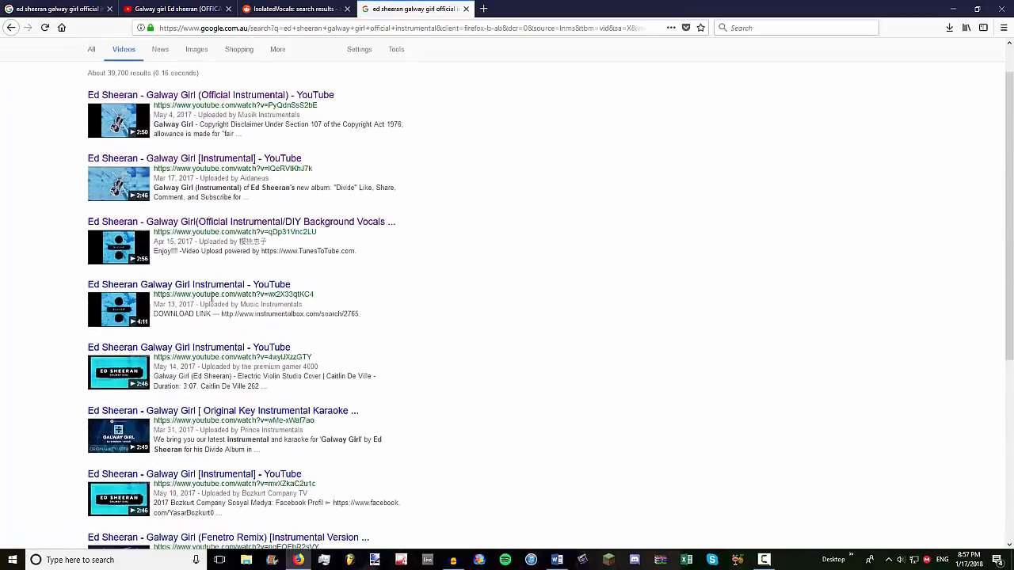
{"action": "scroll", "coordinate": [231, 312], "scroll_direction": "up", "scroll_amount": 2}
{"action": "left_click", "coordinate": [178, 8]}
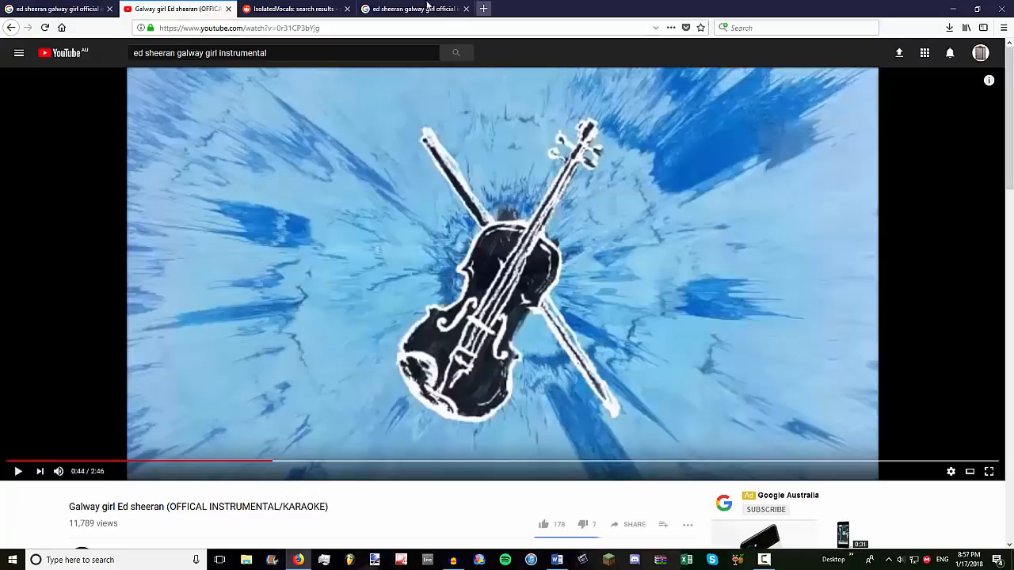
{"action": "left_click", "coordinate": [466, 8]}
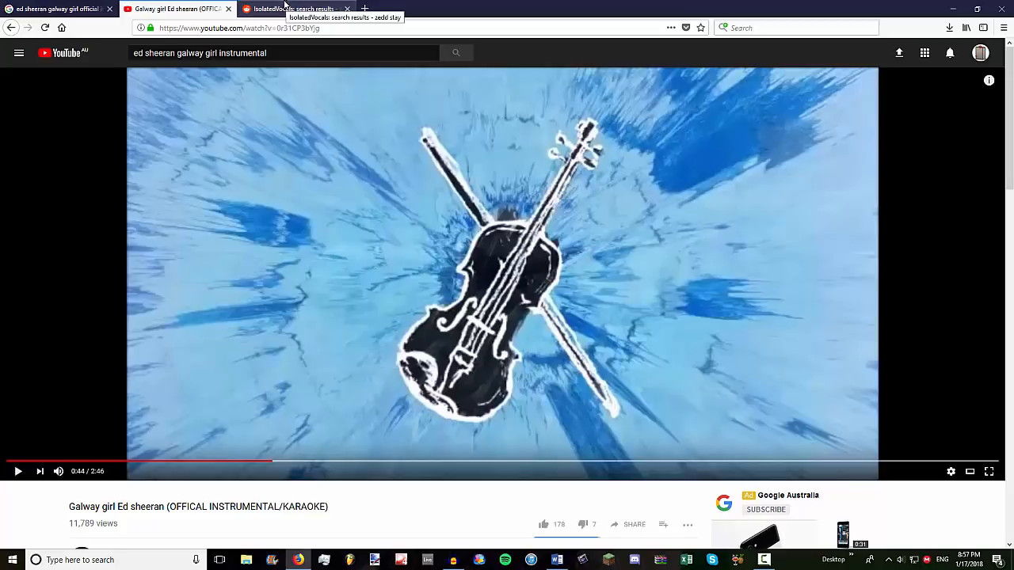
- Open the mp3fiber.com converter site in a new tab
{"action": "left_click", "coordinate": [365, 8]}
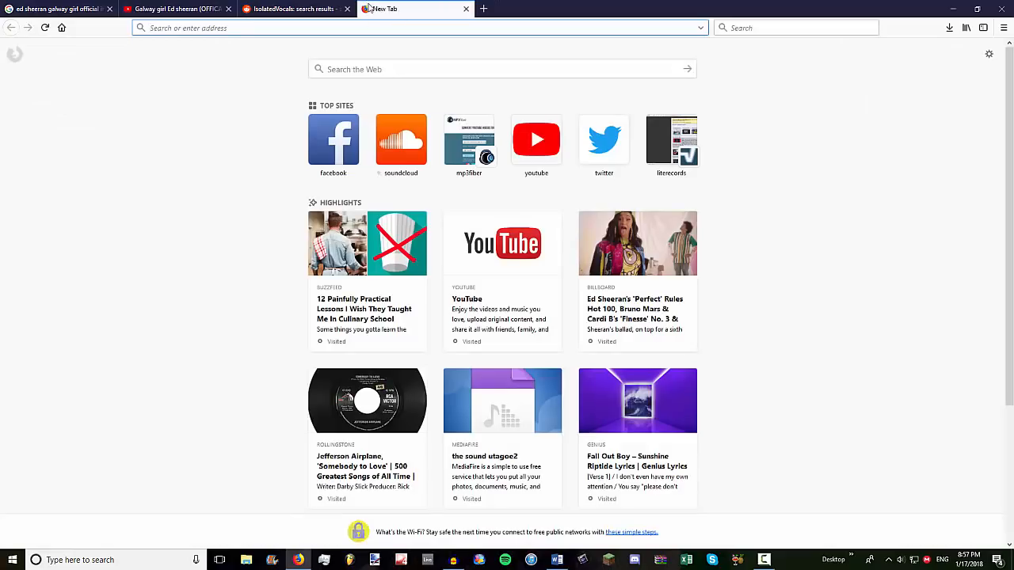
{"action": "type", "text": "mp3fiber.com/"}
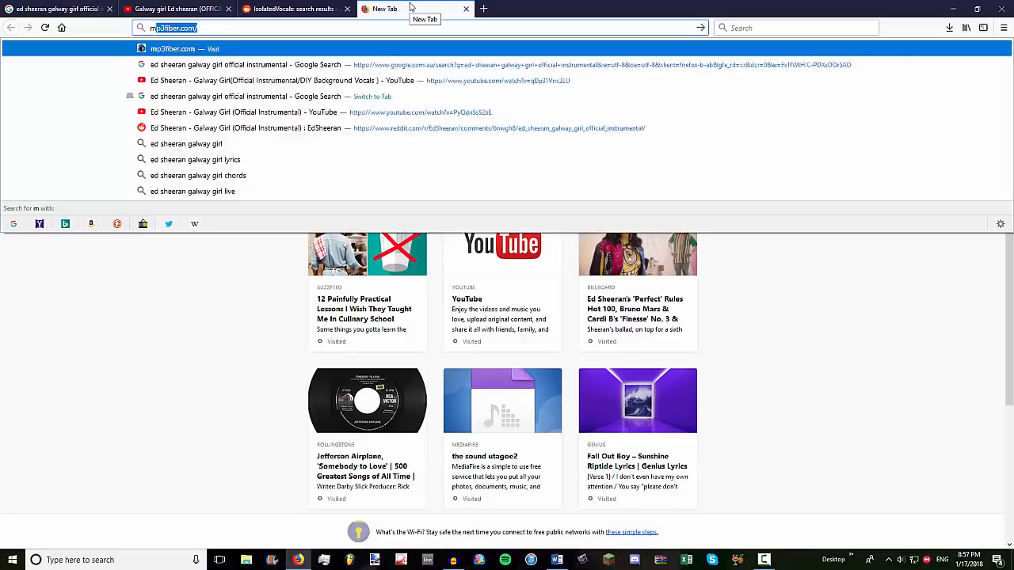
{"action": "key", "text": "Return"}
{"action": "left_click", "coordinate": [191, 8]}
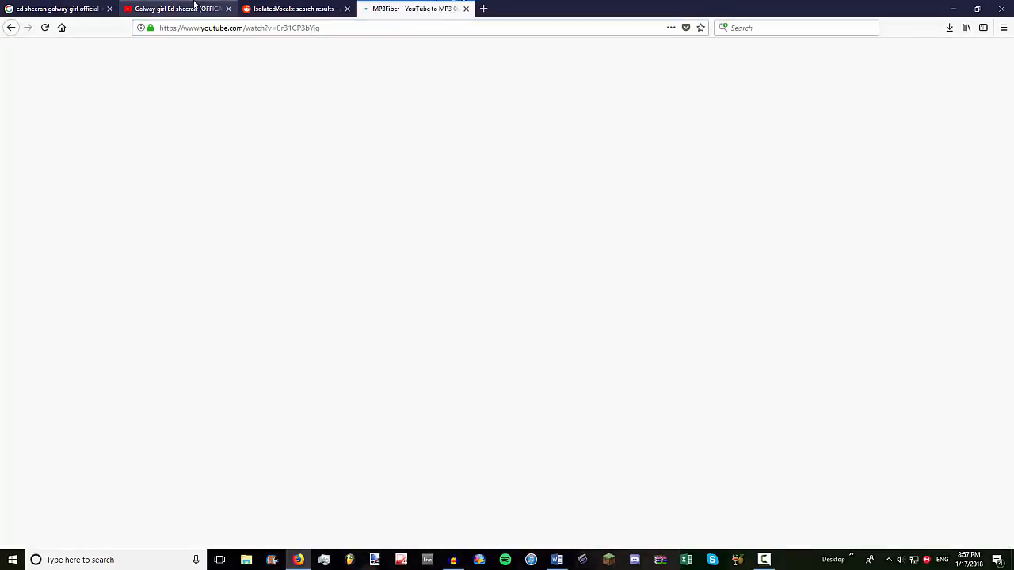
{"action": "left_click", "coordinate": [378, 11]}
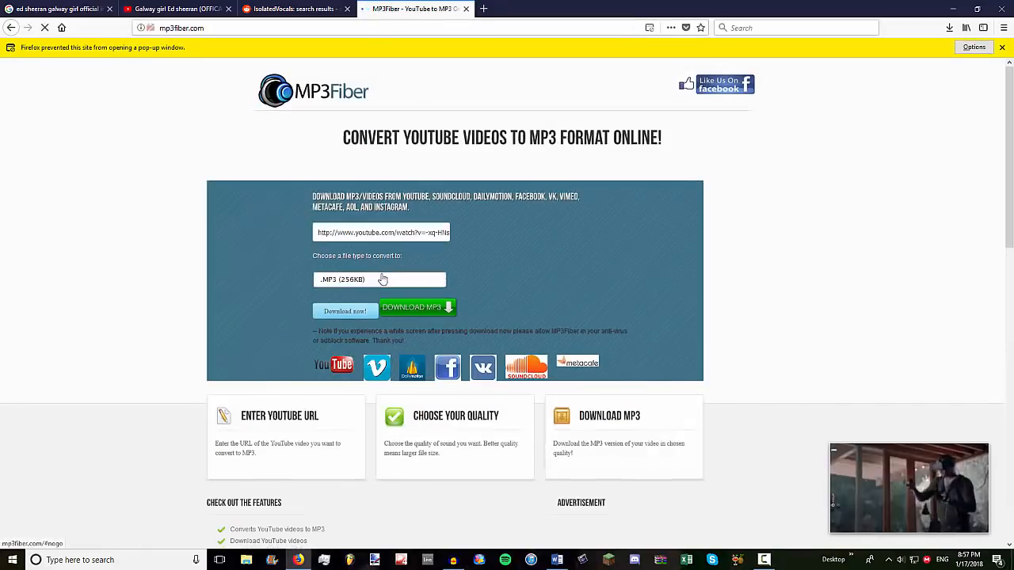
- Show the file types the converter offers for downloads and close its tab
{"action": "left_click", "coordinate": [378, 277]}
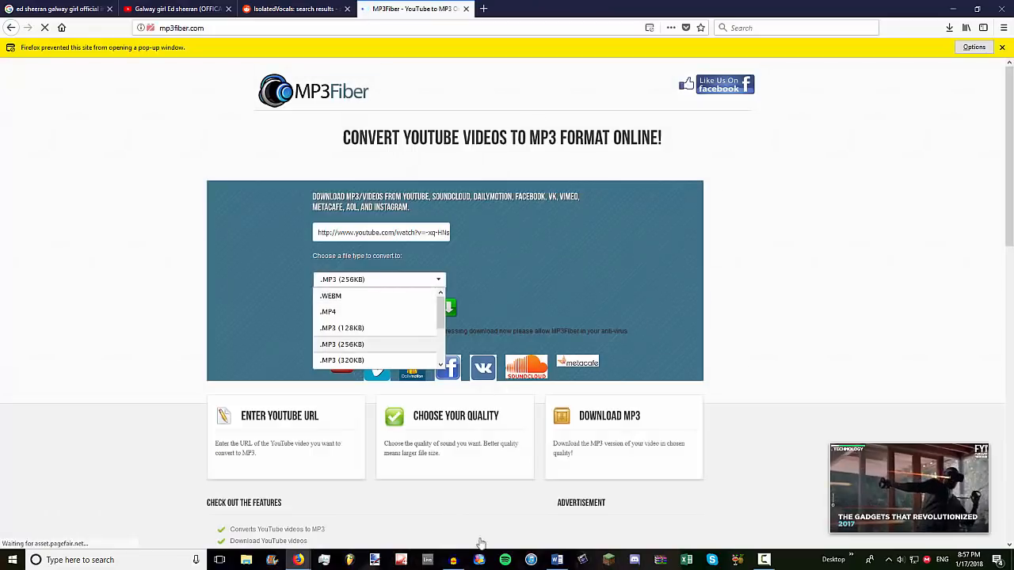
{"action": "mouse_move", "coordinate": [297, 560]}
{"action": "left_click", "coordinate": [382, 480]}
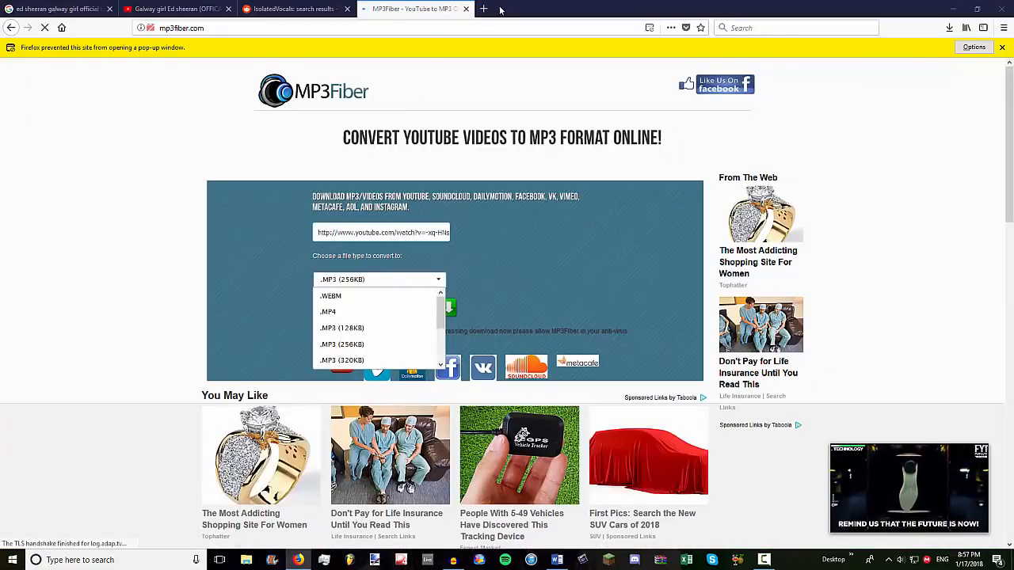
{"action": "left_click", "coordinate": [466, 9]}
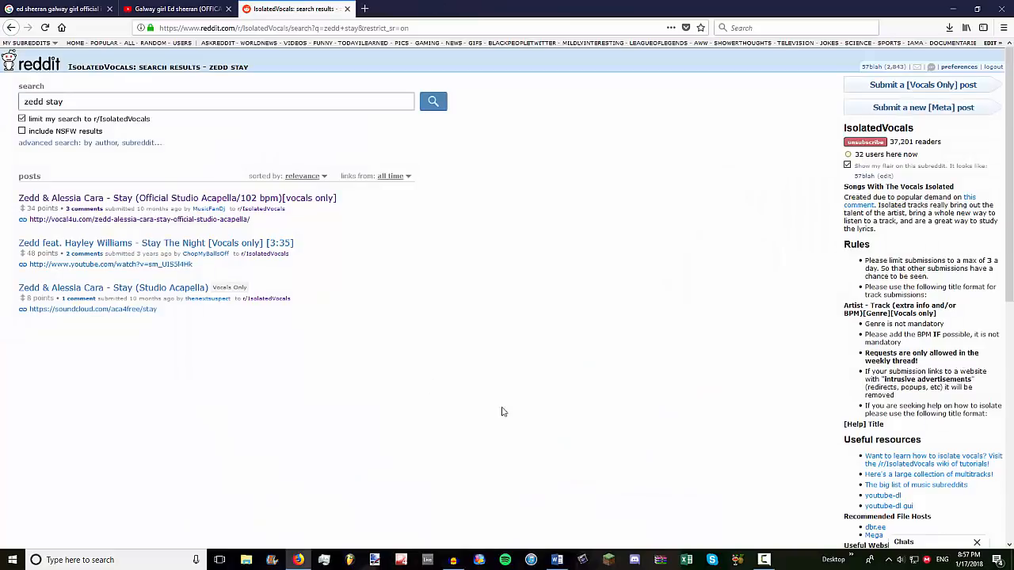
{"action": "left_click", "coordinate": [207, 29]}
{"action": "left_click_drag", "start_coordinate": [207, 28], "coordinate": [242, 28]}
{"action": "left_click", "coordinate": [241, 29]}
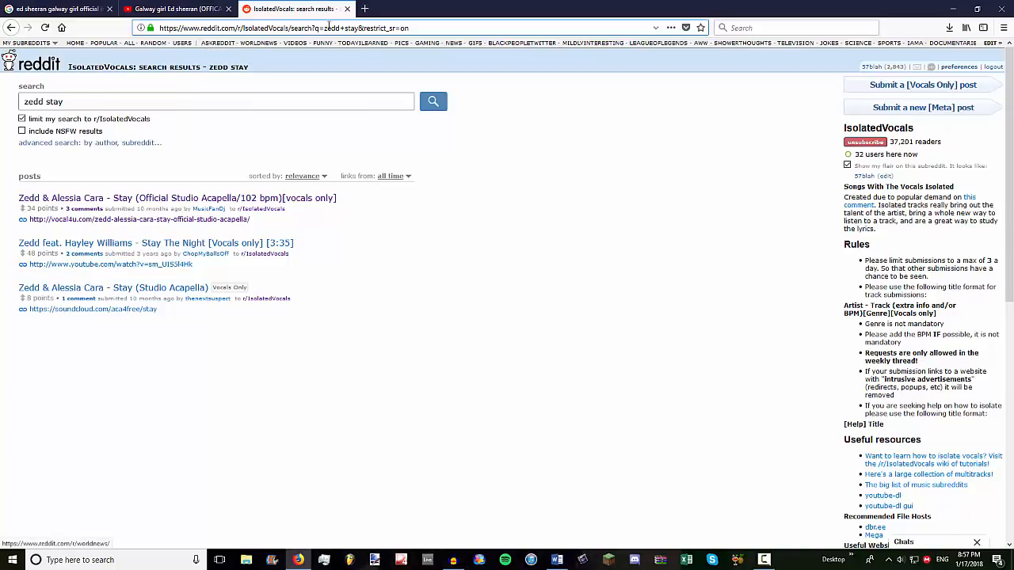
- Search the web in a new tab for "isolated vocals" and open the Isolated Vocals subreddit
{"action": "left_click", "coordinate": [364, 9]}
{"action": "type", "text": "isolated v"}
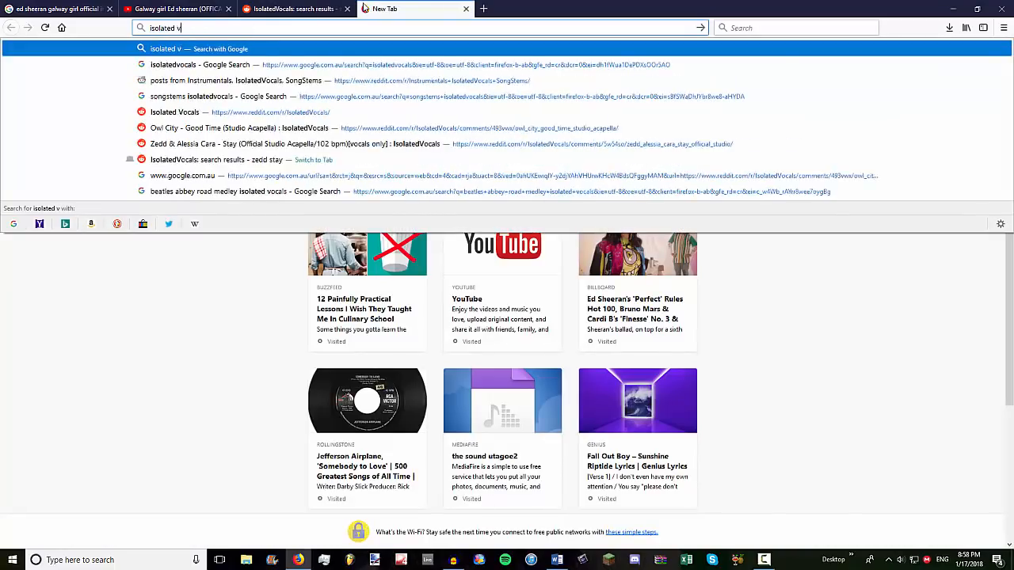
{"action": "type", "text": "ocals"}
{"action": "key", "text": "Return"}
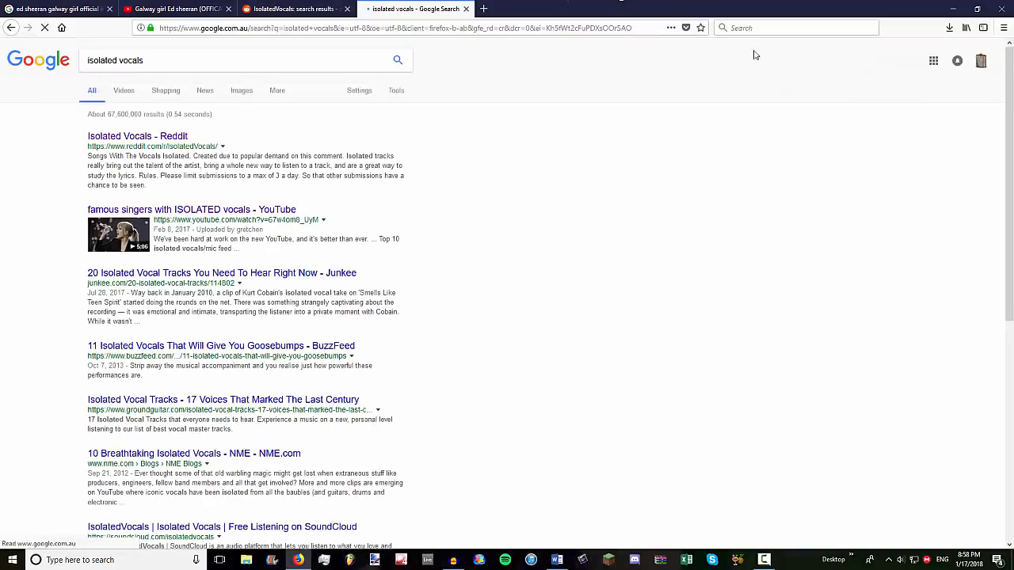
{"action": "left_click", "coordinate": [119, 141]}
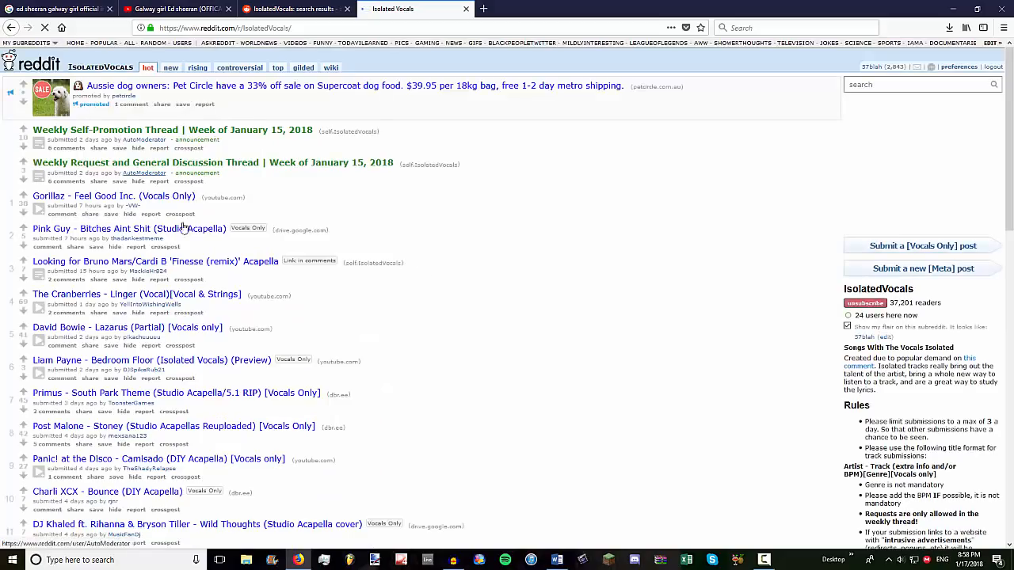
- Look through the vocals-only posts and the sidebar resources on the IsolatedVocals subreddit
{"action": "scroll", "coordinate": [475, 249], "scroll_direction": "down", "scroll_amount": 6}
{"action": "scroll", "coordinate": [460, 269], "scroll_direction": "up", "scroll_amount": 6}
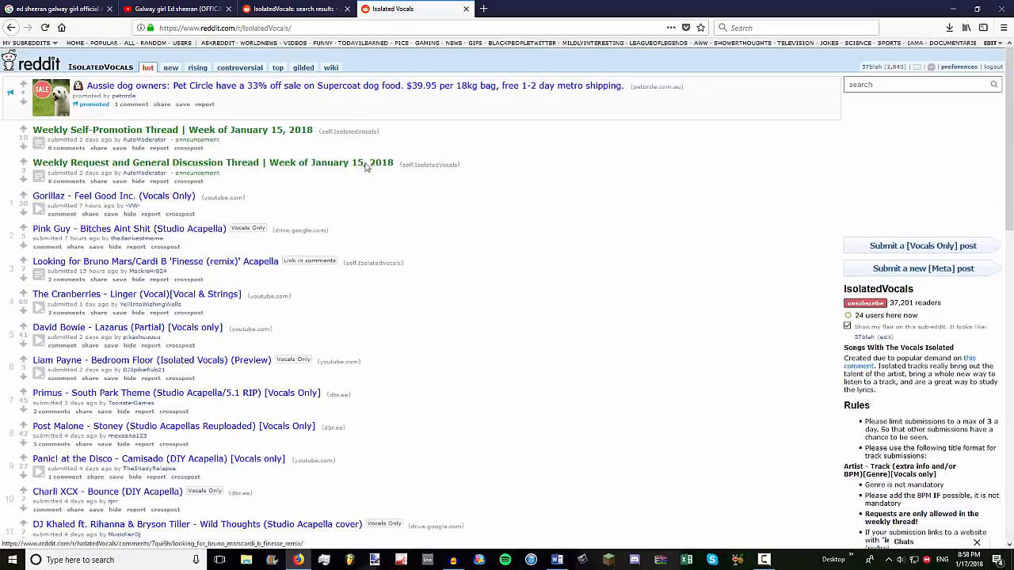
{"action": "scroll", "coordinate": [388, 222], "scroll_direction": "down", "scroll_amount": 4}
{"action": "scroll", "coordinate": [394, 238], "scroll_direction": "down", "scroll_amount": 5}
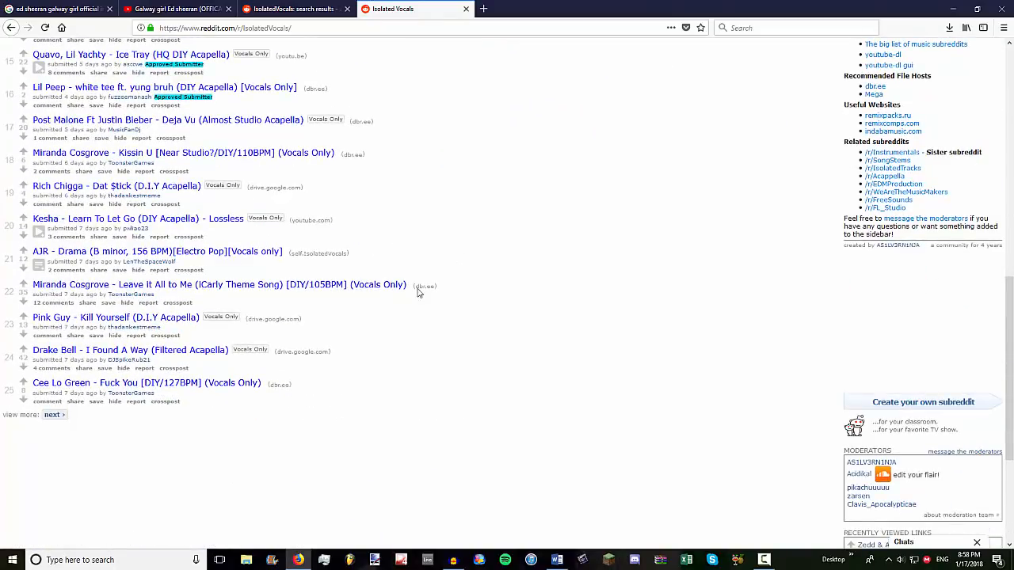
{"action": "scroll", "coordinate": [170, 244], "scroll_direction": "up", "scroll_amount": 7}
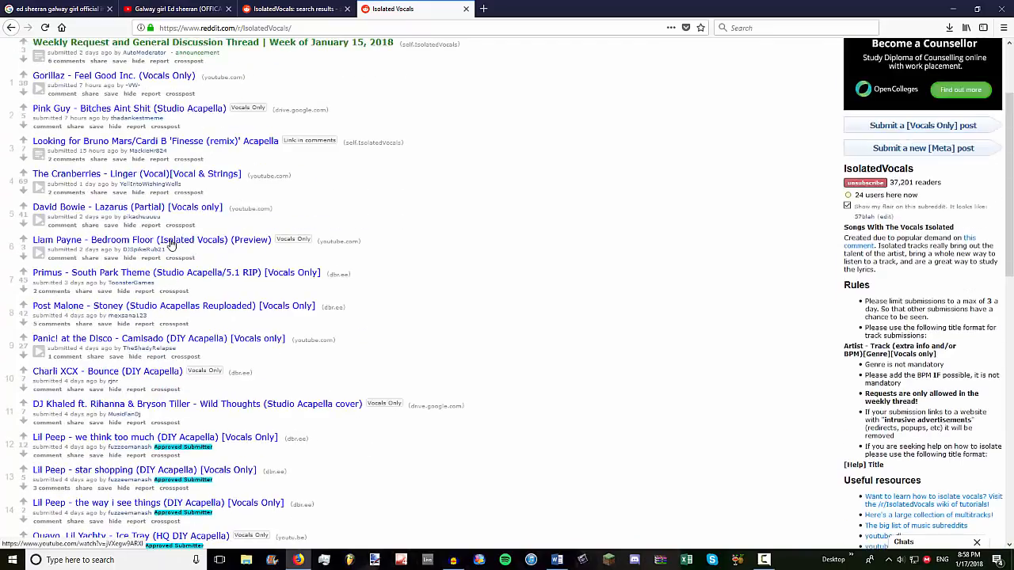
{"action": "scroll", "coordinate": [172, 244], "scroll_direction": "up", "scroll_amount": 2}
{"action": "scroll", "coordinate": [168, 342], "scroll_direction": "down", "scroll_amount": 7}
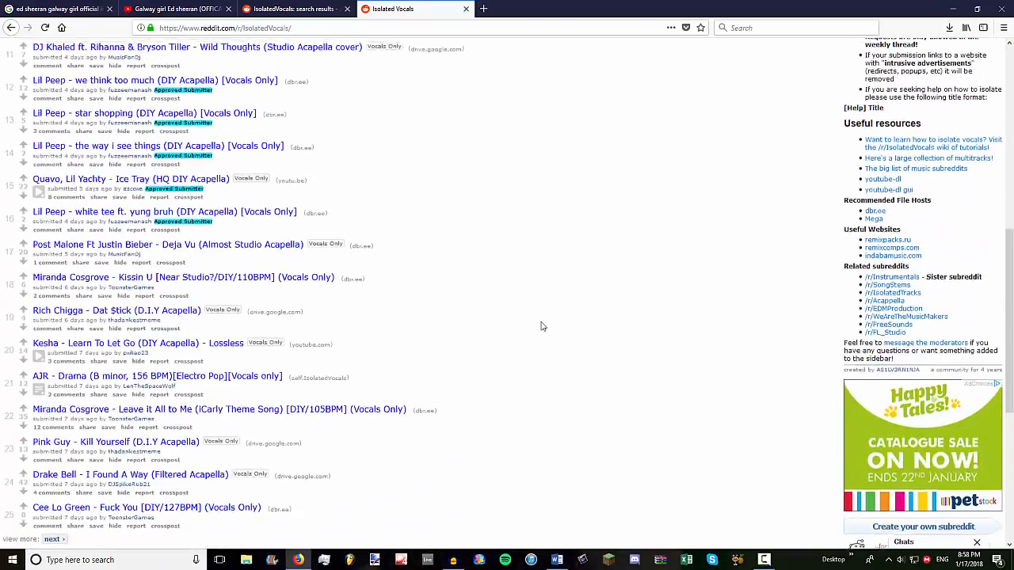
- Search the IsolatedVocals subreddit for "stay zedd alessia cara"
{"action": "scroll", "coordinate": [111, 254], "scroll_direction": "up", "scroll_amount": 7}
{"action": "left_click", "coordinate": [861, 83]}
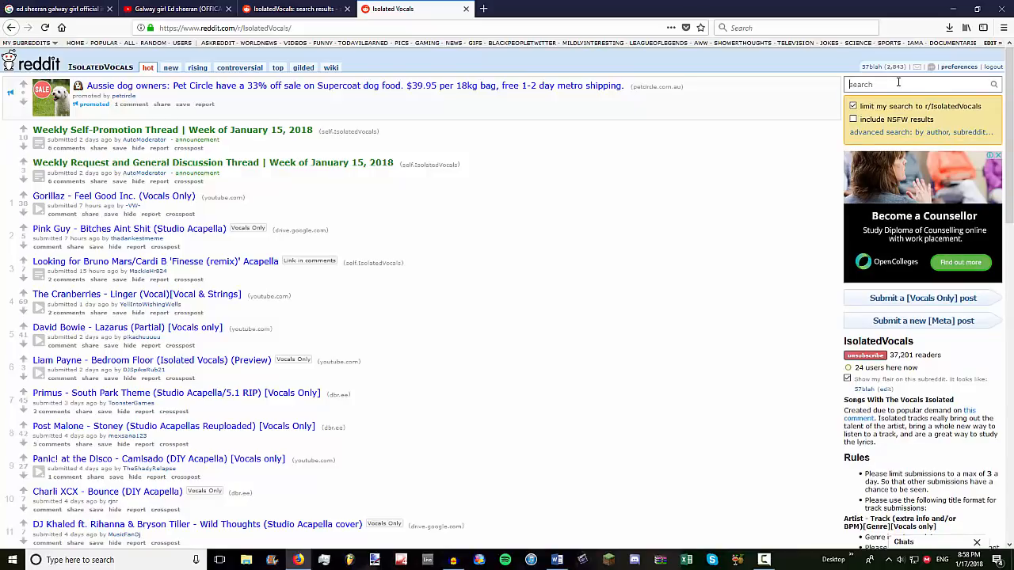
{"action": "type", "text": "stay zedd alessia cara"}
{"action": "key", "text": "Return"}
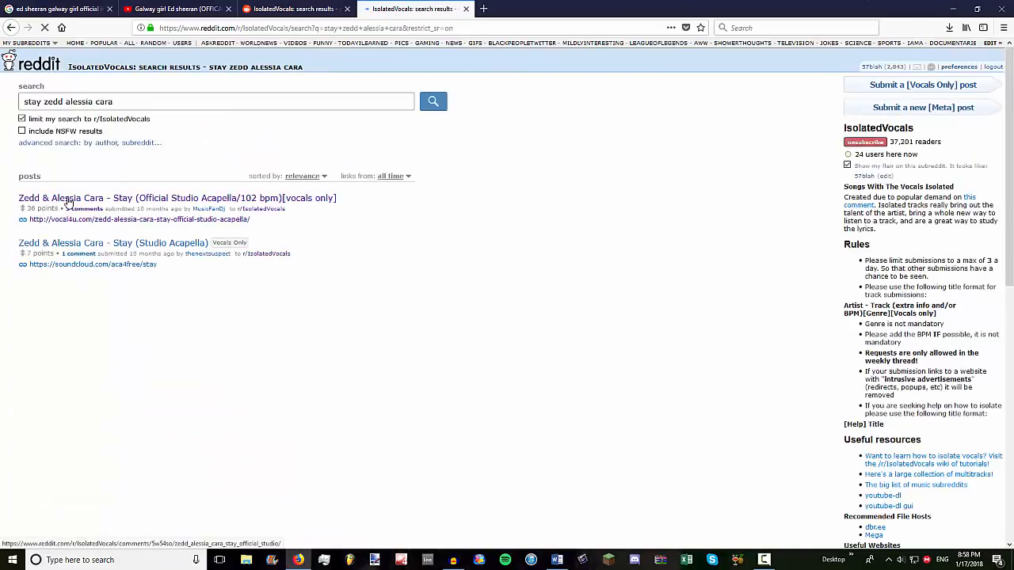
- Open the official studio acapella post for Zedd & Alessia Cara's Stay in a new tab and follow its vocal4u.com link
{"action": "right_click", "coordinate": [83, 203]}
{"action": "left_click", "coordinate": [117, 206]}
{"action": "left_click", "coordinate": [527, 9]}
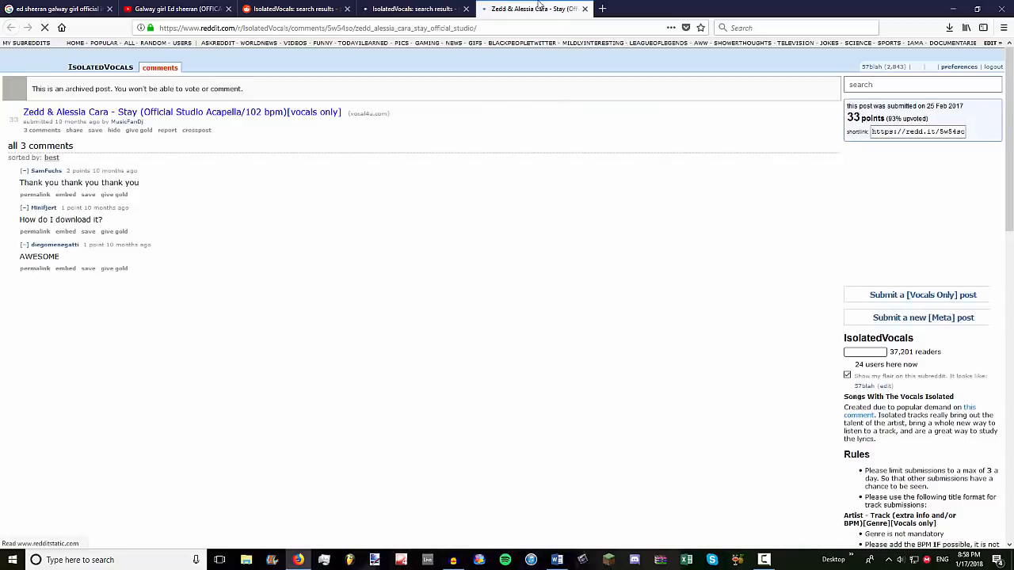
{"action": "left_click", "coordinate": [143, 115]}
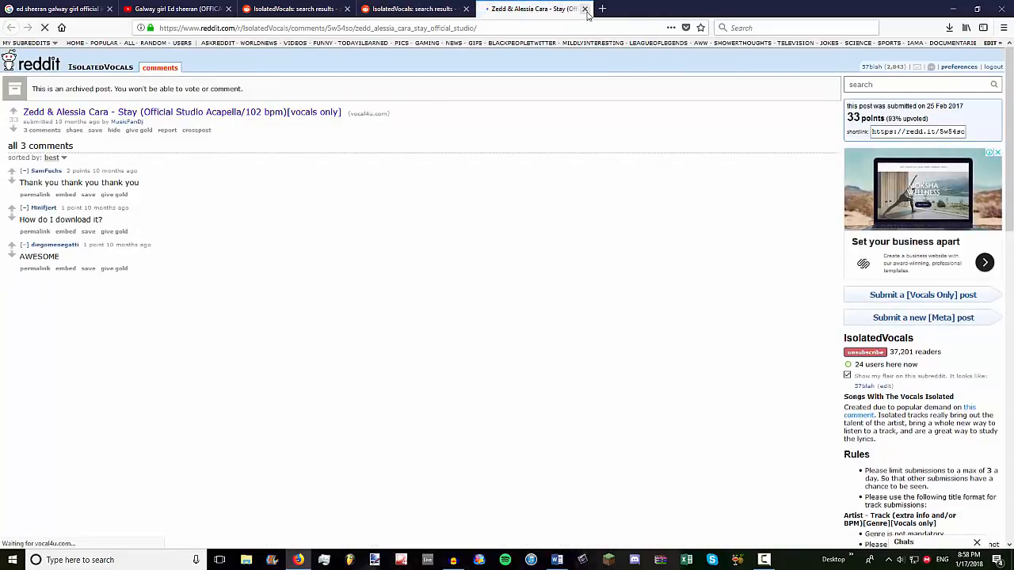
- Look through the Stay acapella page for its BPM, key and lyrics, and close it along with both IsolatedVocals tabs
{"action": "scroll", "coordinate": [583, 269], "scroll_direction": "down", "scroll_amount": 7}
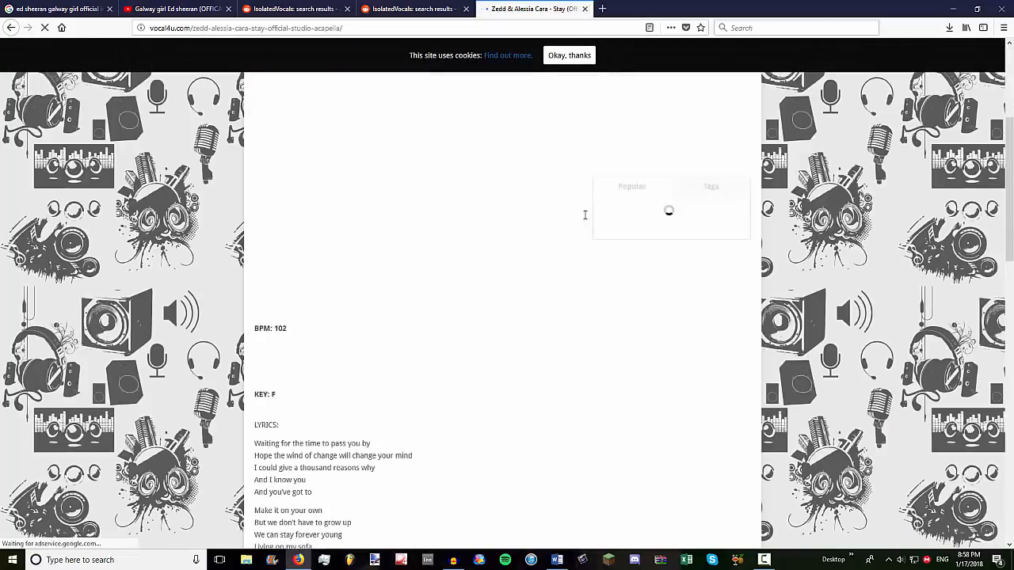
{"action": "scroll", "coordinate": [579, 279], "scroll_direction": "down", "scroll_amount": 7}
{"action": "scroll", "coordinate": [573, 224], "scroll_direction": "up", "scroll_amount": 4}
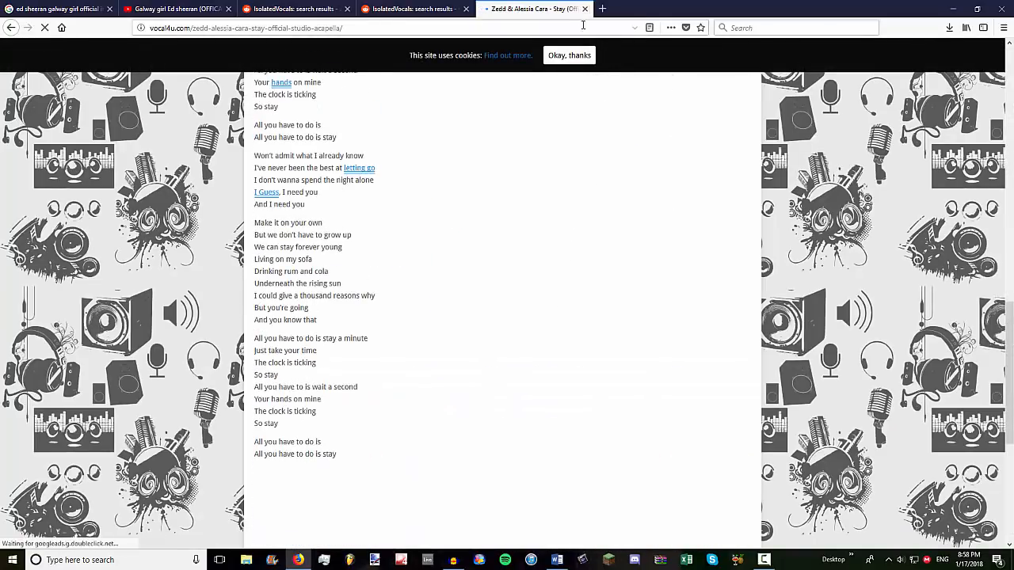
{"action": "left_click", "coordinate": [585, 9]}
{"action": "left_click", "coordinate": [466, 8]}
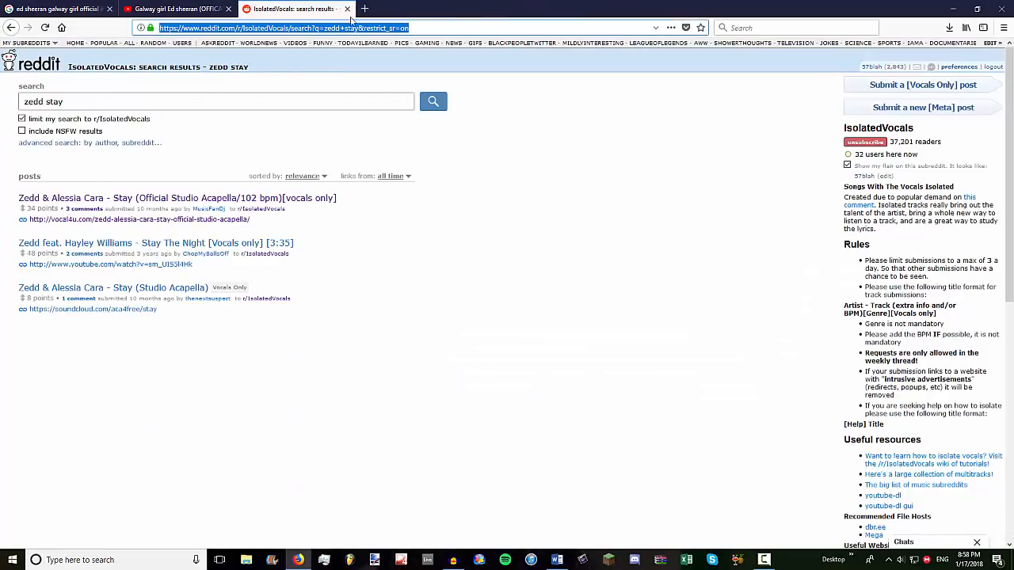
{"action": "left_click", "coordinate": [347, 9]}
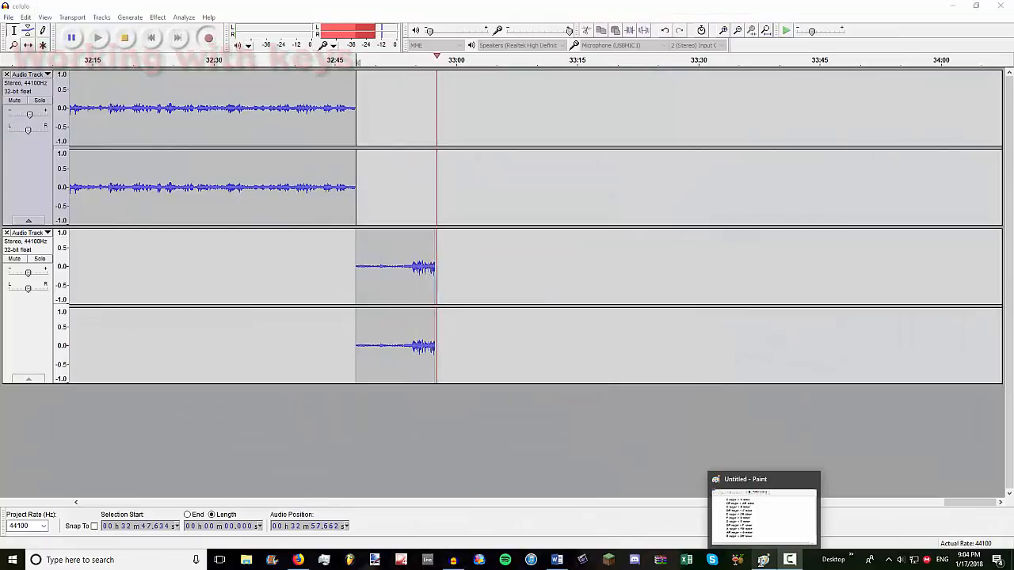
- Switch to Paint to show the chart of equivalent major and minor keys, and return to Audacity
{"action": "left_click", "coordinate": [762, 560]}
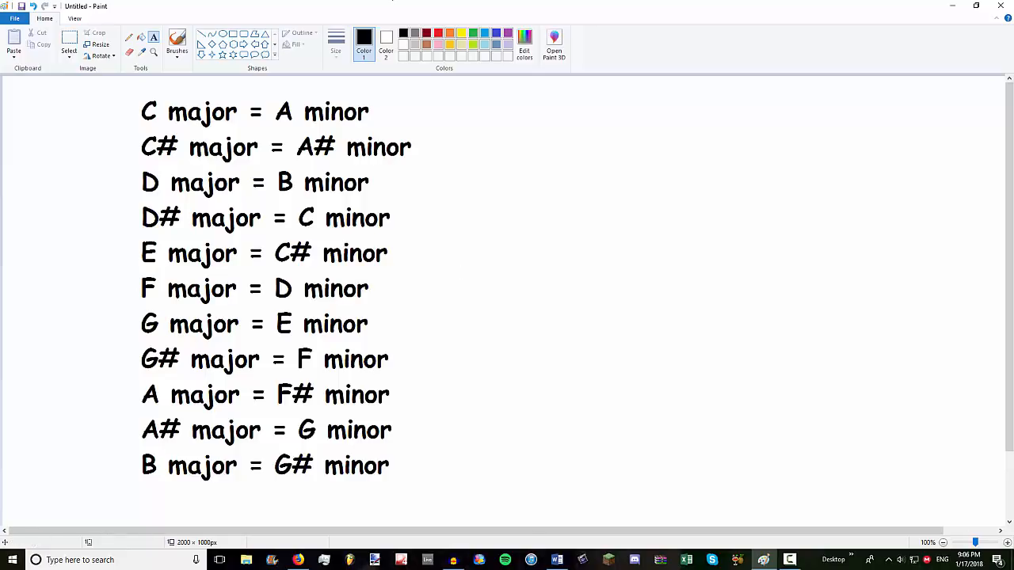
{"action": "left_click", "coordinate": [452, 560]}
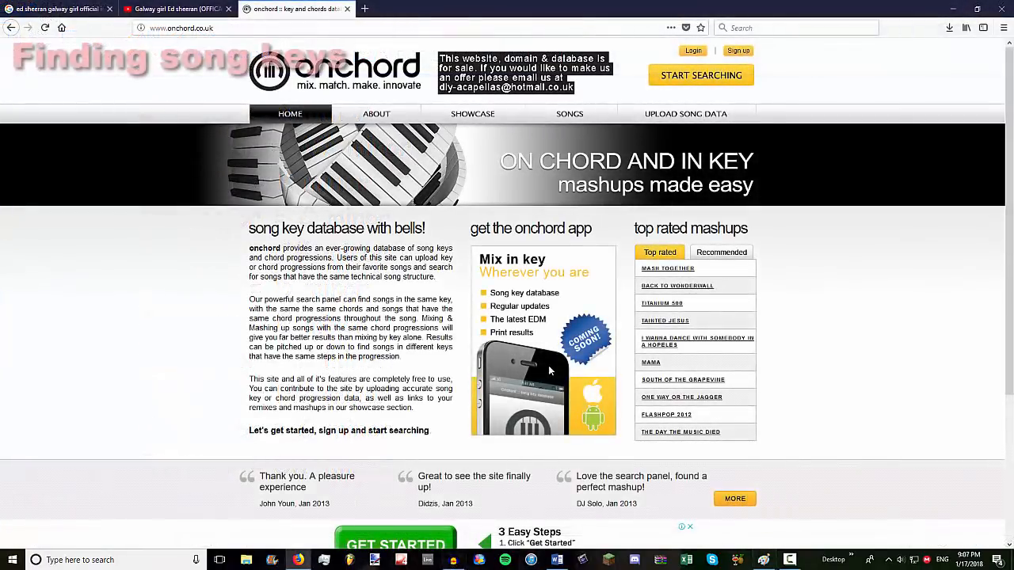
- Open onchord's song search page in a new tab and bring it to the front
{"action": "right_click", "coordinate": [685, 76]}
{"action": "left_click", "coordinate": [709, 84]}
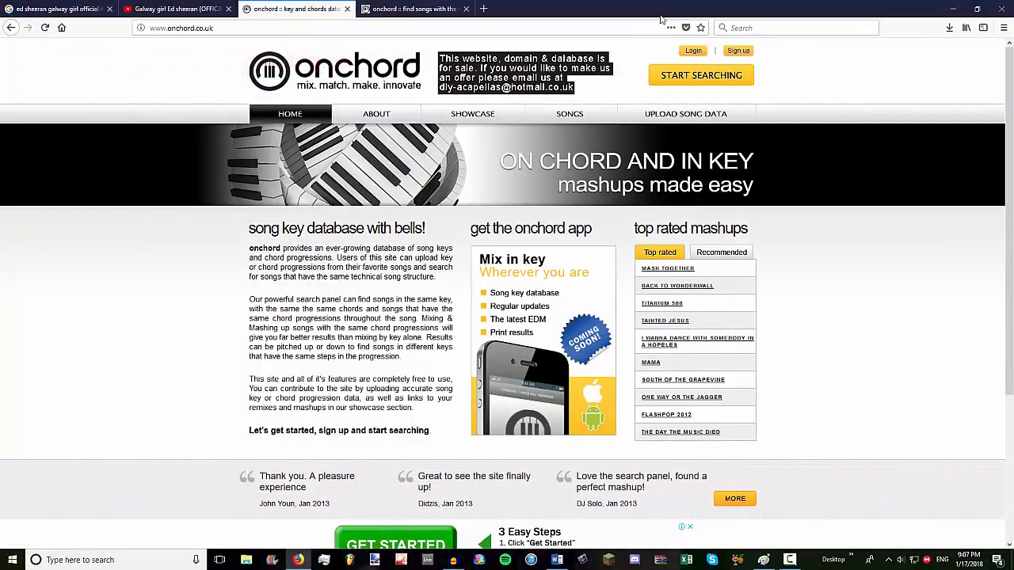
{"action": "left_click", "coordinate": [446, 6]}
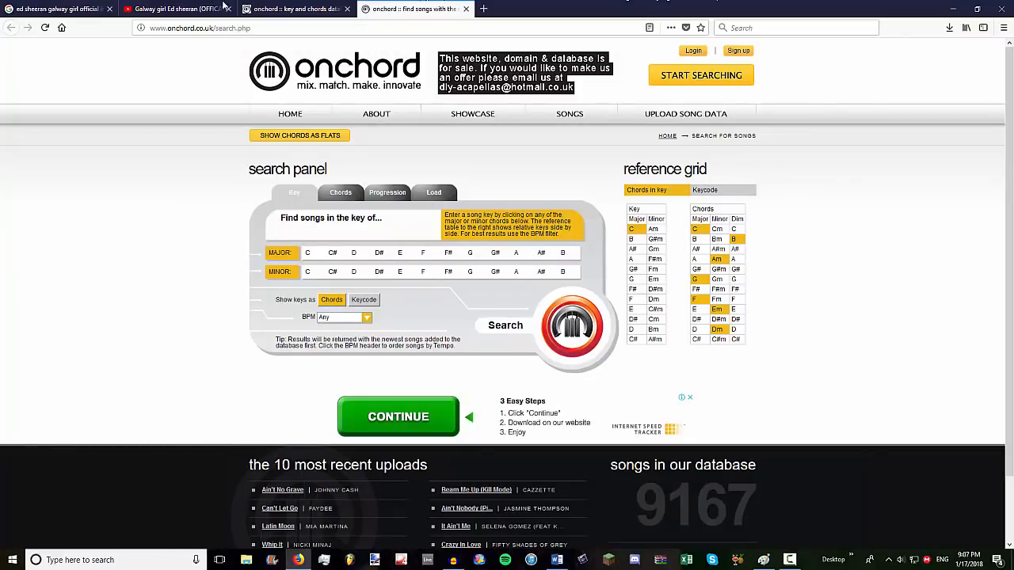
{"action": "left_click", "coordinate": [175, 8]}
{"action": "left_click", "coordinate": [408, 8]}
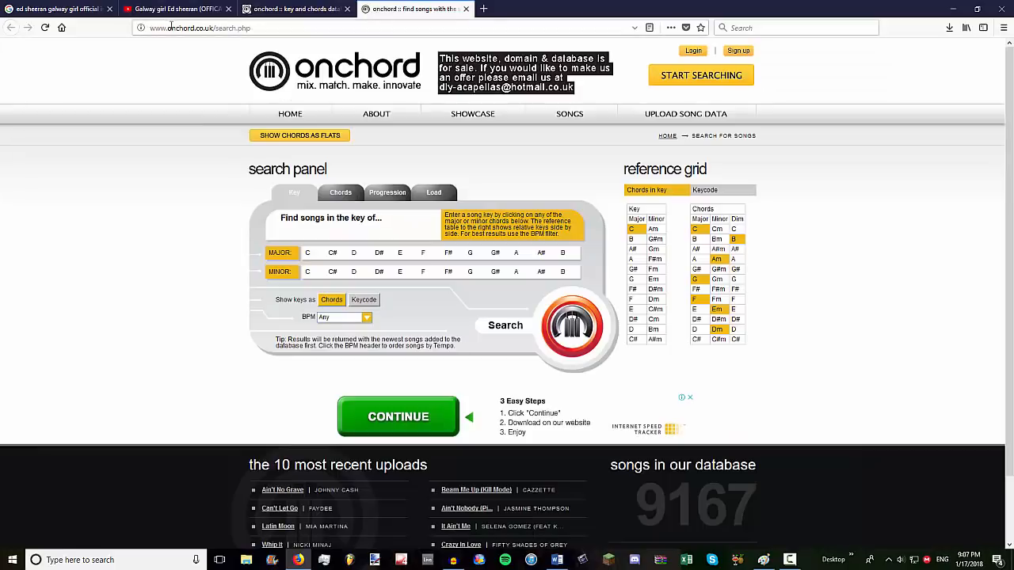
- Point out the onchord search page address and open the songs database with its title or artist search
{"action": "left_click", "coordinate": [240, 29]}
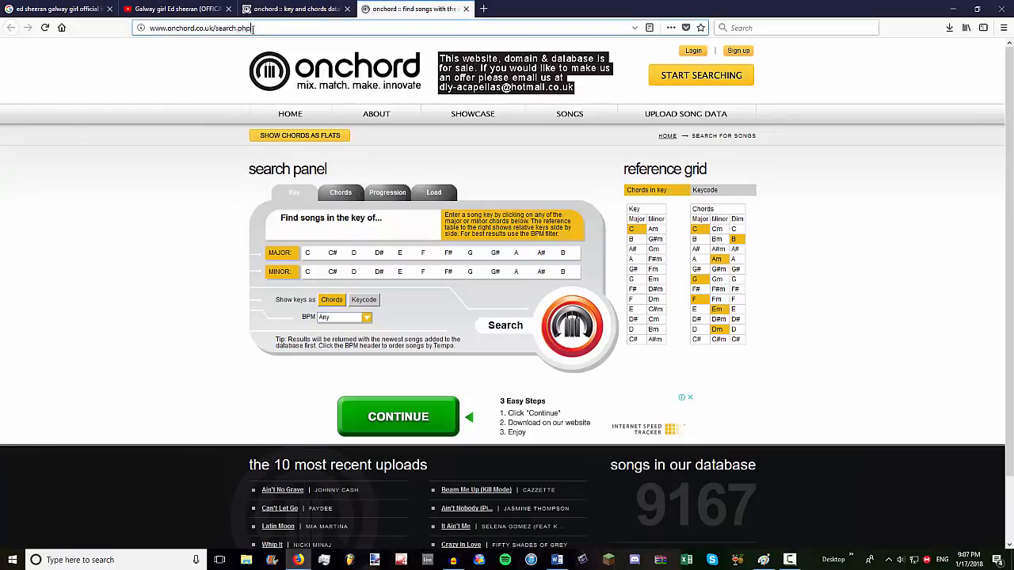
{"action": "left_click", "coordinate": [307, 31]}
{"action": "left_click", "coordinate": [568, 114]}
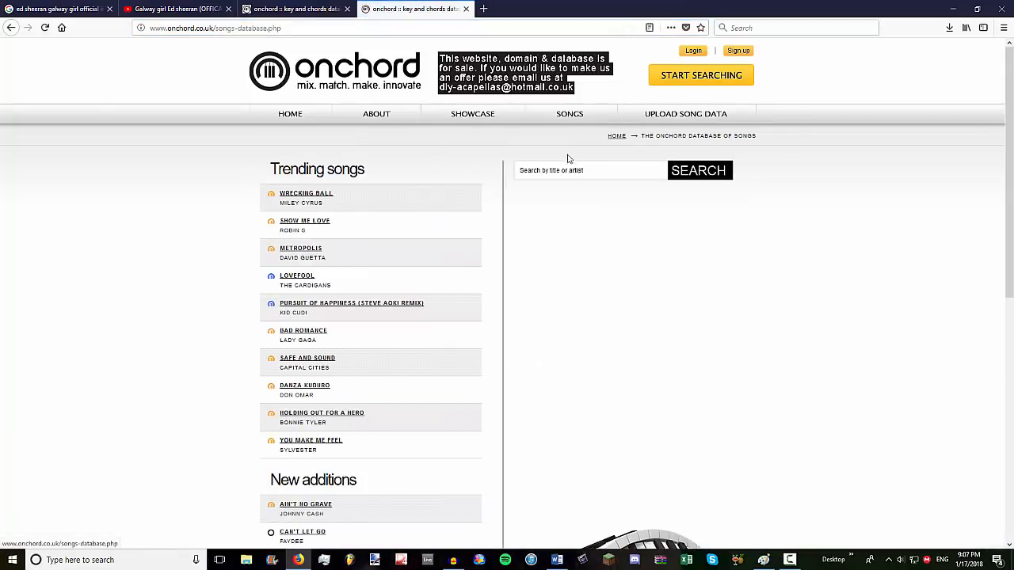
{"action": "left_click", "coordinate": [563, 164]}
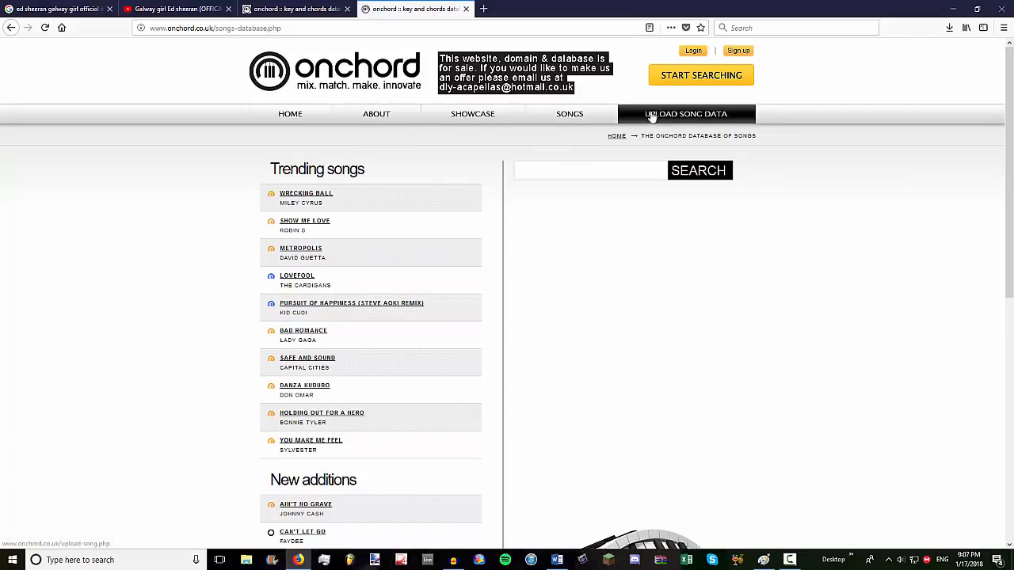
- Return to the key search panel and search for songs in D minor at any BPM
{"action": "left_click", "coordinate": [671, 76]}
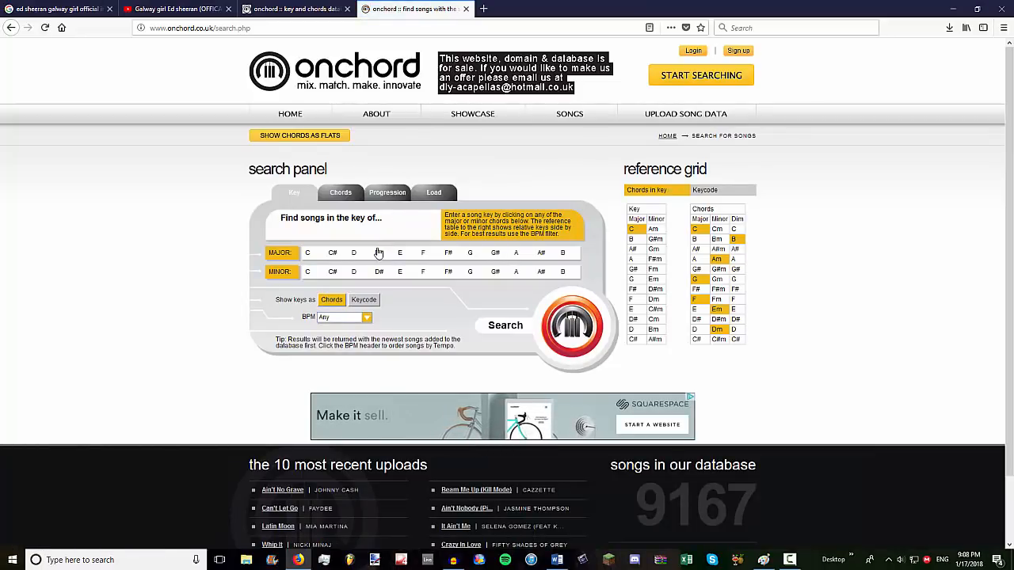
{"action": "left_click", "coordinate": [353, 272]}
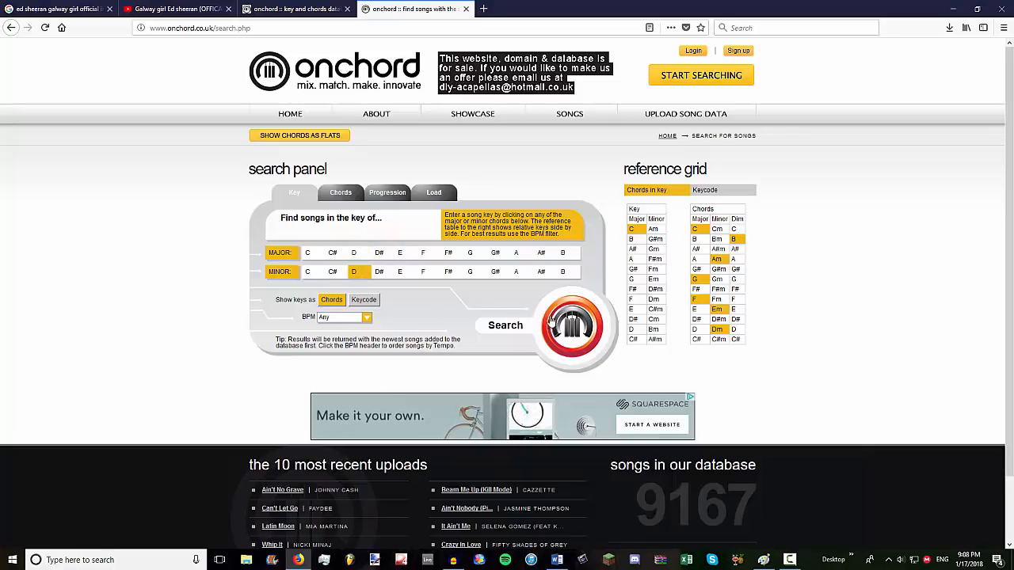
{"action": "left_click", "coordinate": [553, 319]}
- Look through the D minor matches with their artists, titles and BPMs, and switch to Audacity
{"action": "scroll", "coordinate": [385, 248], "scroll_direction": "down", "scroll_amount": 2}
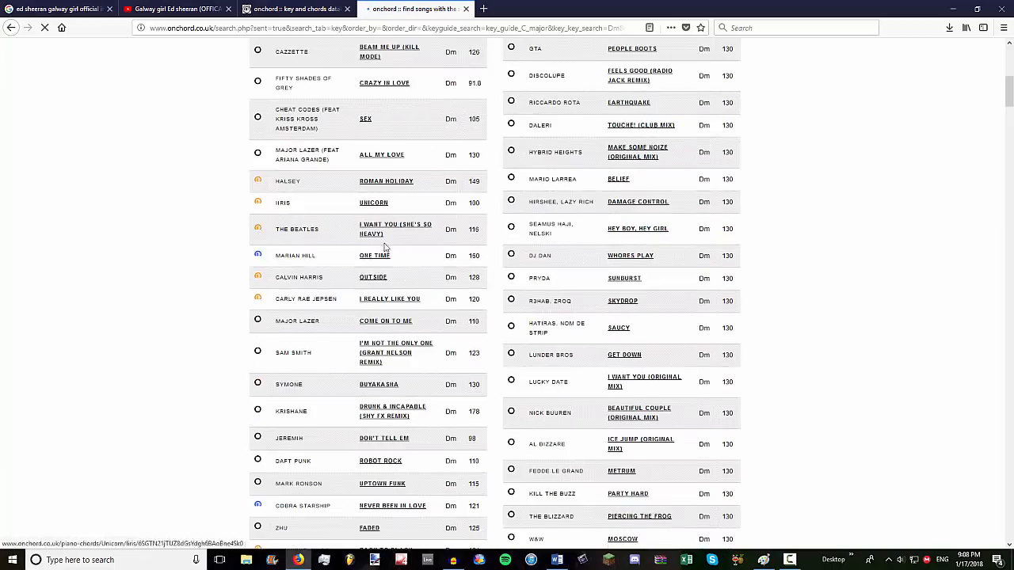
{"action": "scroll", "coordinate": [384, 248], "scroll_direction": "up", "scroll_amount": 5}
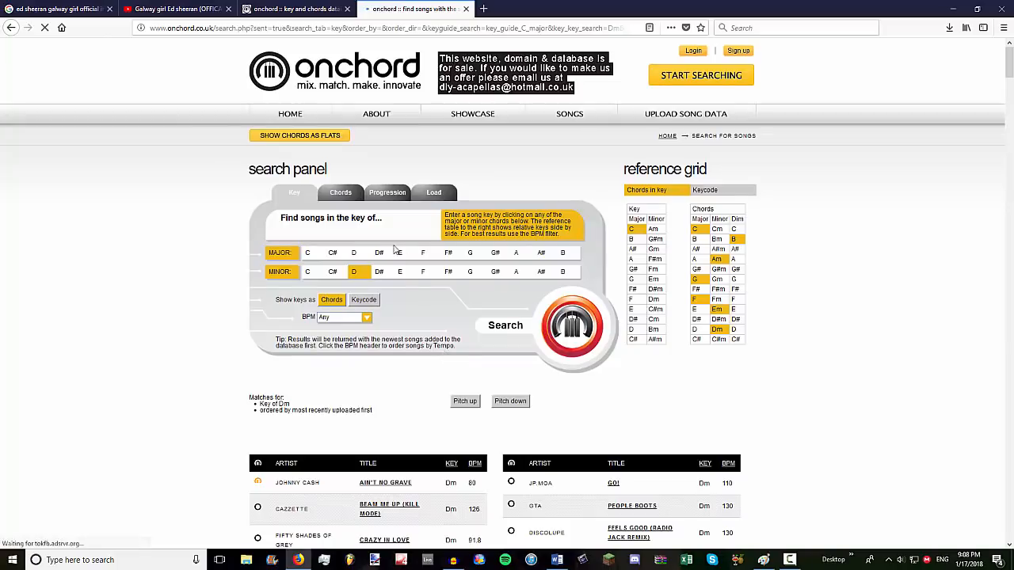
{"action": "scroll", "coordinate": [394, 250], "scroll_direction": "down", "scroll_amount": 15}
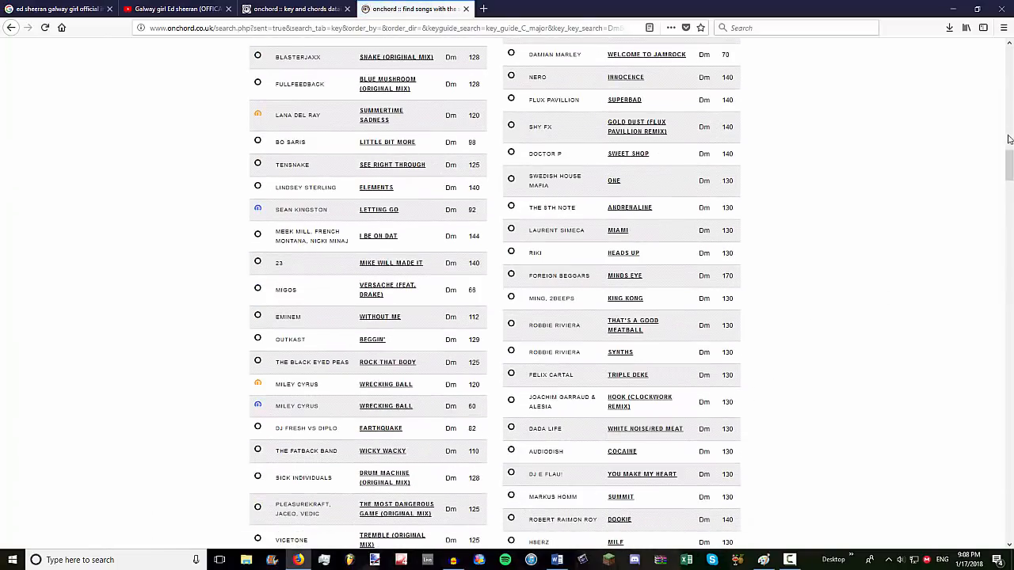
{"action": "scroll", "coordinate": [1008, 139], "scroll_direction": "down", "scroll_amount": 10}
{"action": "scroll", "coordinate": [1008, 309], "scroll_direction": "down", "scroll_amount": 1}
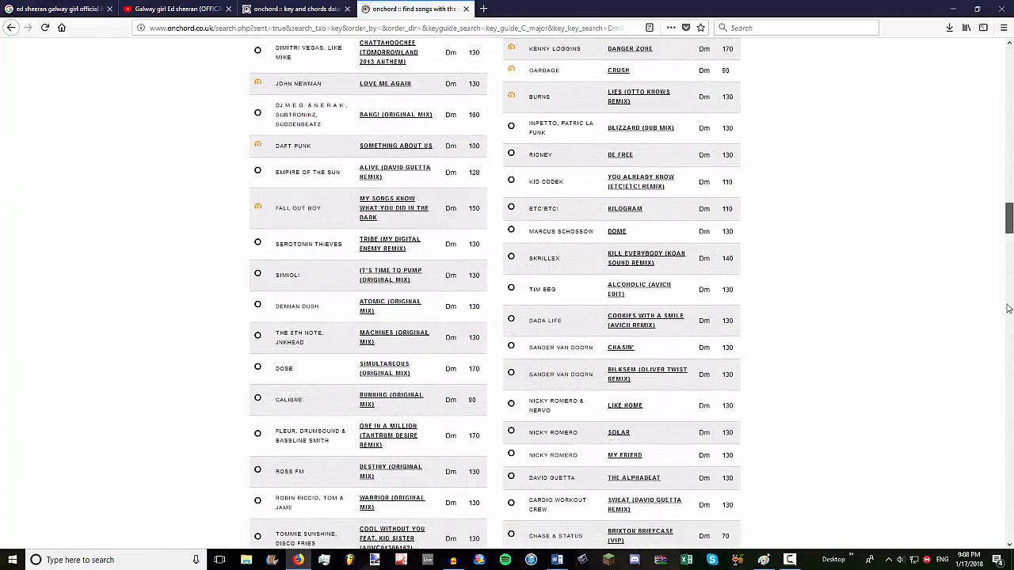
{"action": "mouse_move", "coordinate": [1008, 309]}
{"action": "left_mouse_down"}
{"action": "mouse_move", "coordinate": [1008, 546]}
{"action": "mouse_move", "coordinate": [1008, 289]}
{"action": "left_mouse_up"}
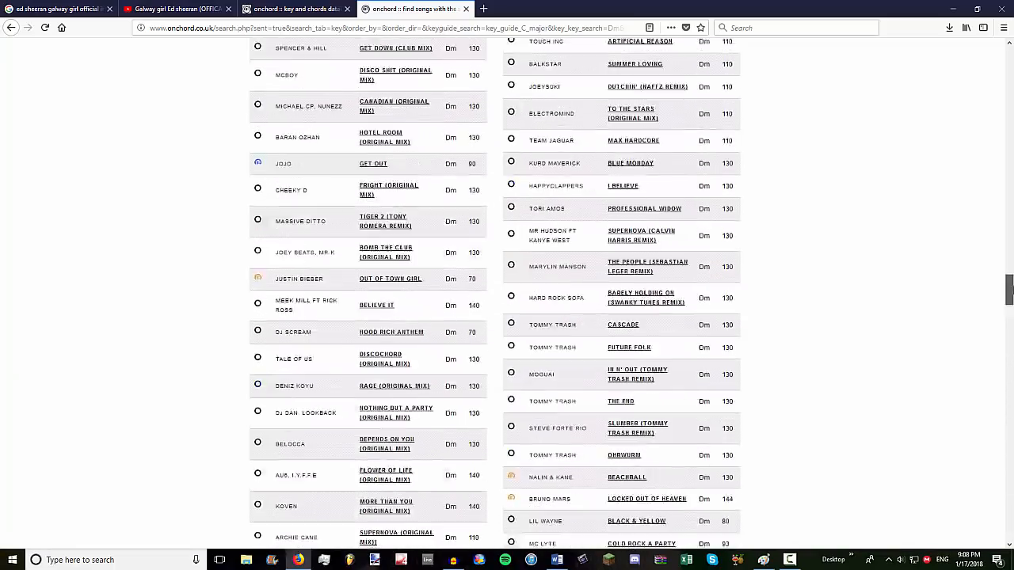
{"action": "scroll", "coordinate": [631, 294], "scroll_direction": "up", "scroll_amount": 10}
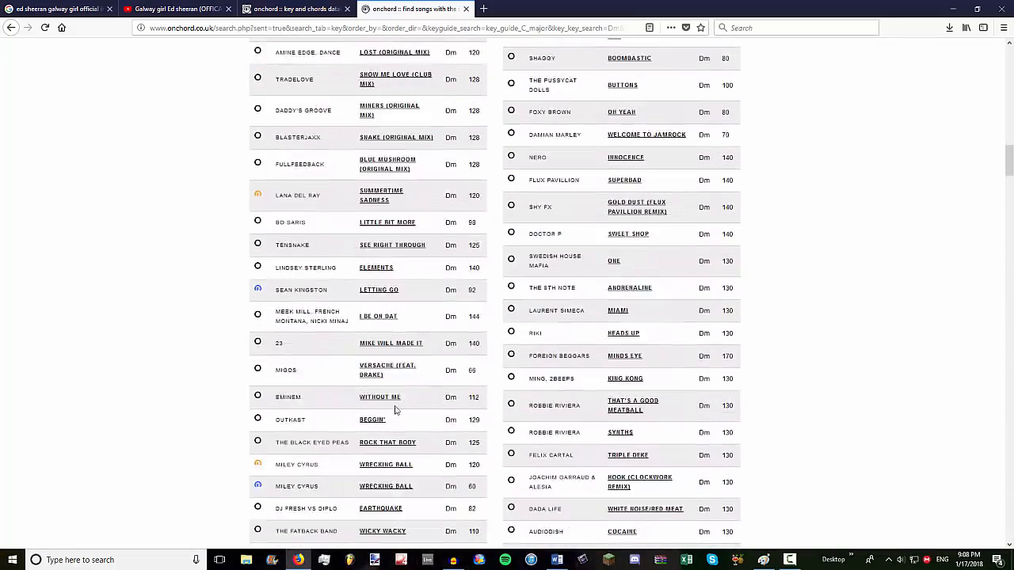
{"action": "scroll", "coordinate": [396, 410], "scroll_direction": "up", "scroll_amount": 15}
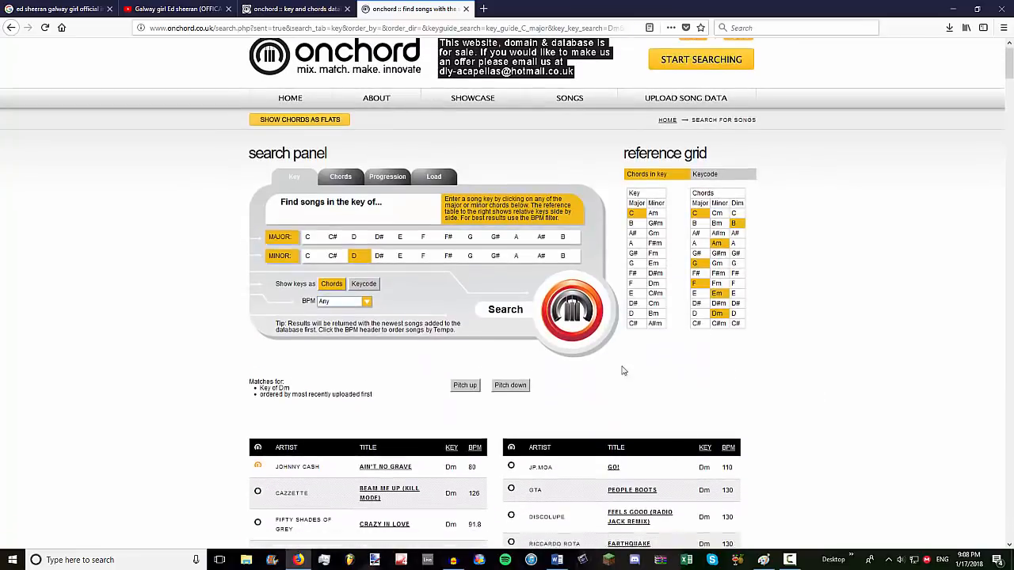
{"action": "scroll", "coordinate": [623, 370], "scroll_direction": "down", "scroll_amount": 10}
{"action": "scroll", "coordinate": [640, 389], "scroll_direction": "up", "scroll_amount": 12}
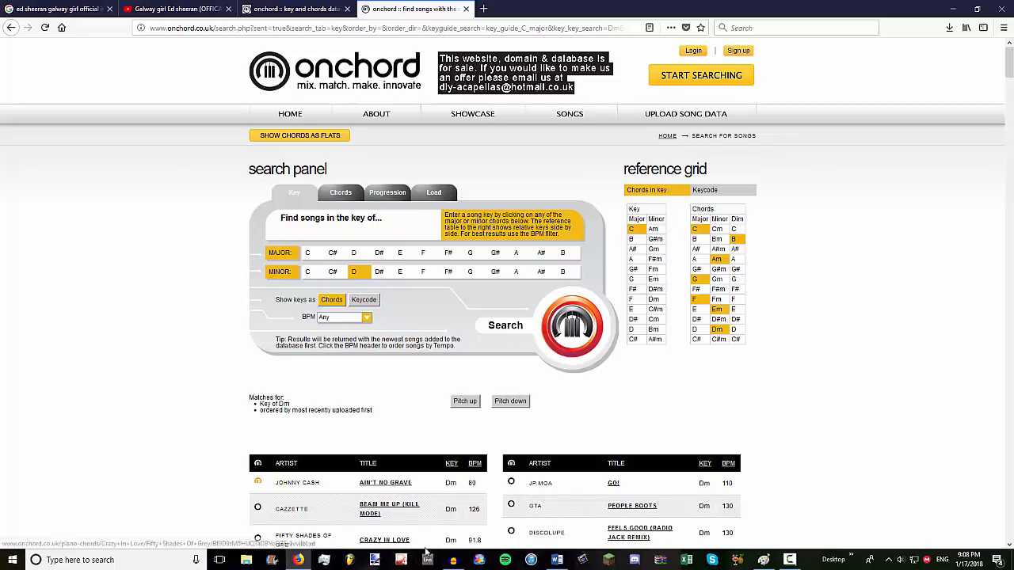
{"action": "left_click", "coordinate": [453, 560]}
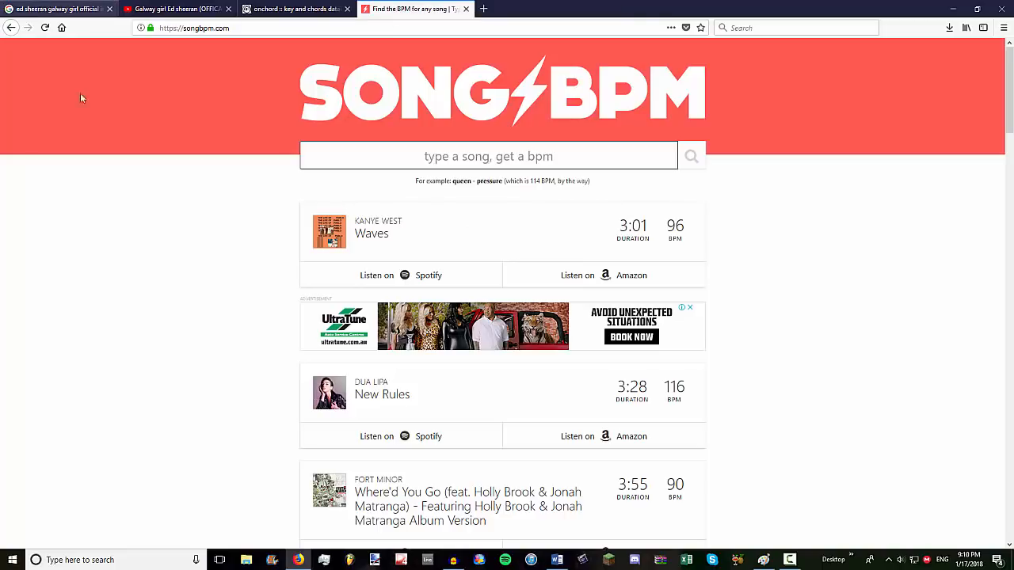
- Point out the songbpm.com address and search the site for "ed sheeran, galway girl"
{"action": "left_click", "coordinate": [360, 26]}
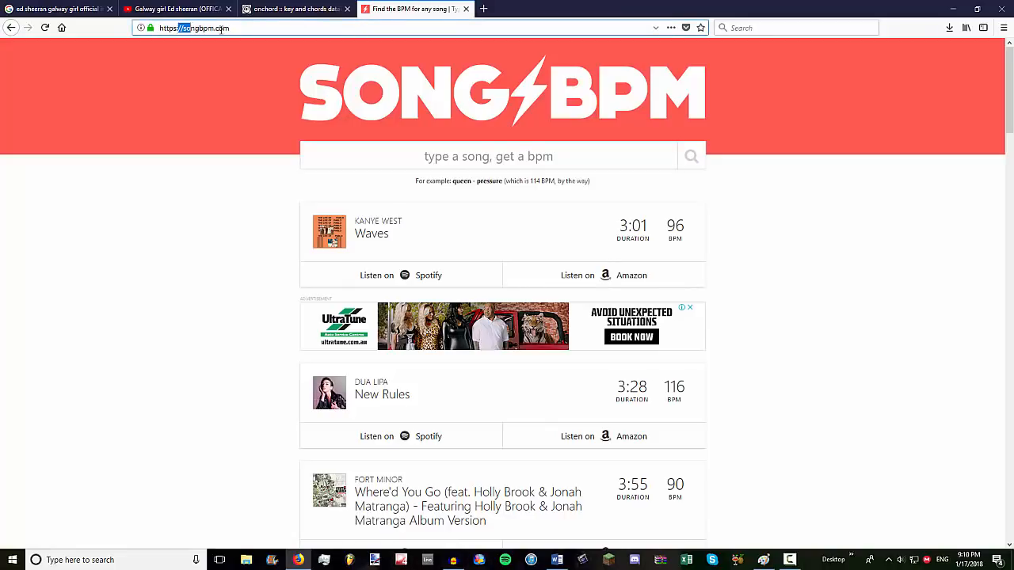
{"action": "left_click", "coordinate": [490, 158]}
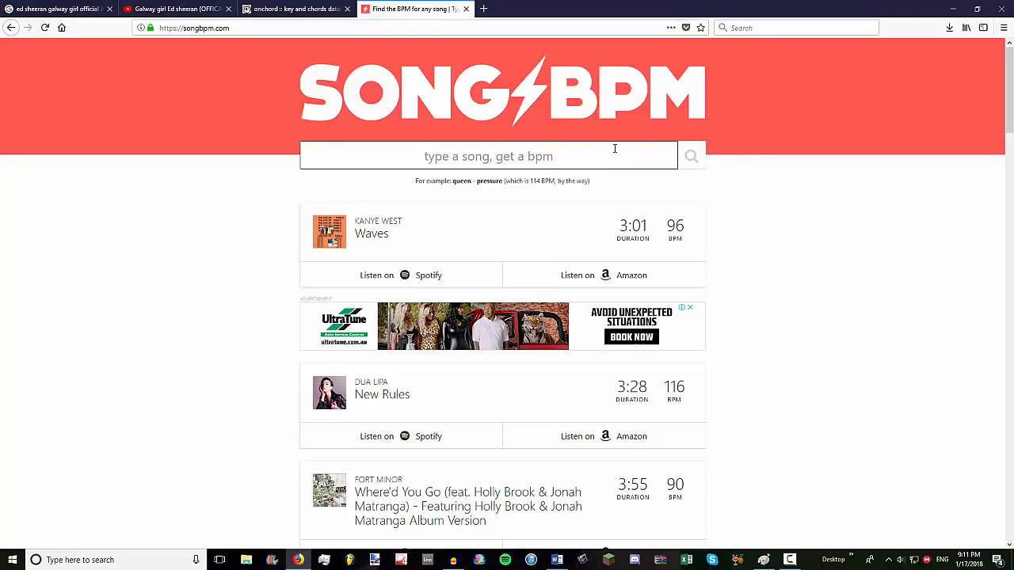
{"action": "type", "text": "queen,"}
{"action": "key", "text": "ctrl+a"}
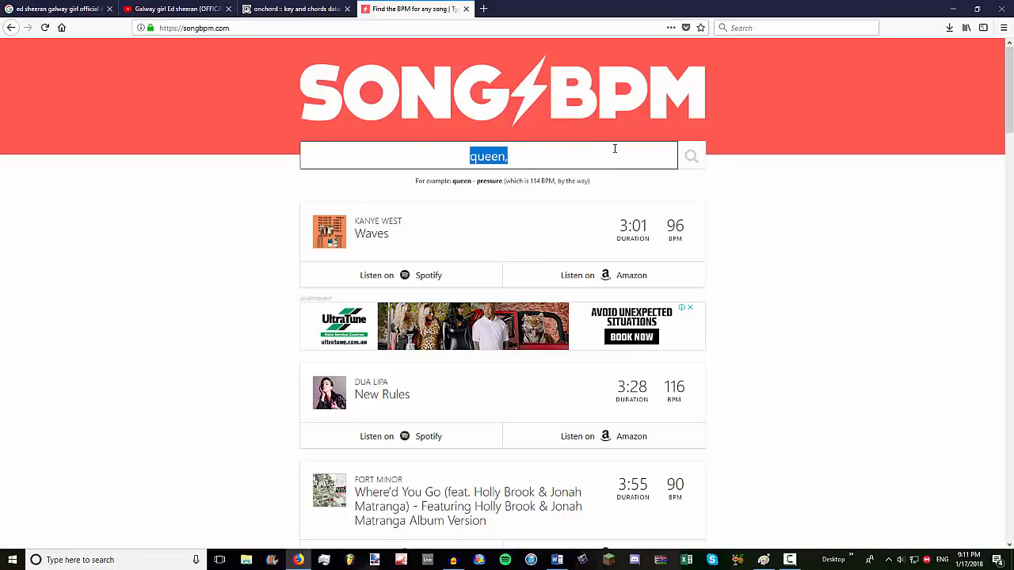
{"action": "type", "text": "ed shee"}
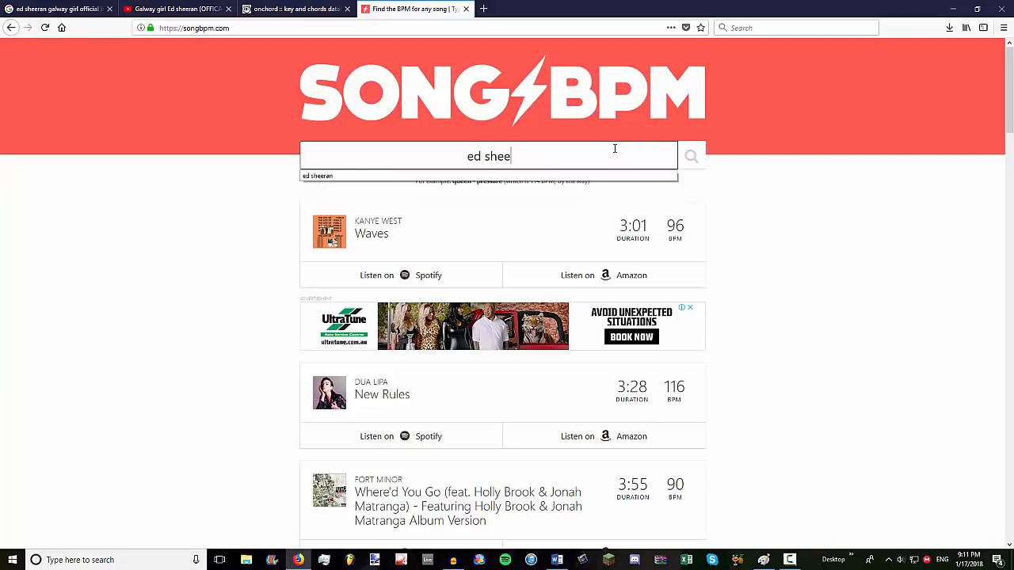
{"action": "type", "text": "ran, galway girl"}
{"action": "key", "text": "Return"}
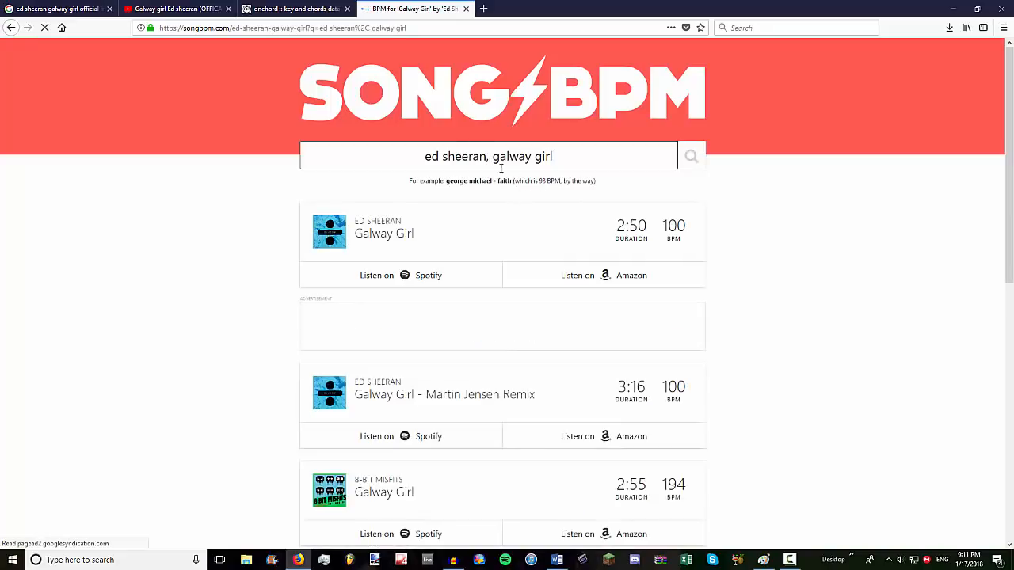
- Examine the duration and BPM of Ed Sheeran's Galway Girl and browse the other versions in the results
{"action": "left_click_drag", "start_coordinate": [492, 158], "coordinate": [599, 158]}
{"action": "left_click", "coordinate": [540, 158]}
{"action": "scroll", "coordinate": [753, 324], "scroll_direction": "down", "scroll_amount": 5}
{"action": "scroll", "coordinate": [481, 283], "scroll_direction": "up", "scroll_amount": 6}
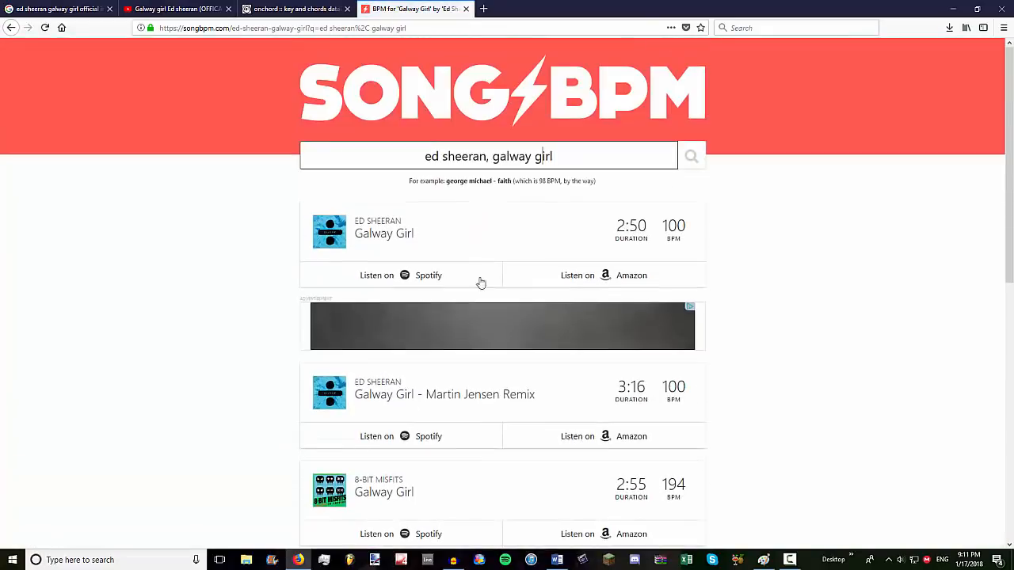
{"action": "left_click_drag", "start_coordinate": [333, 242], "coordinate": [642, 242]}
{"action": "left_click", "coordinate": [787, 240]}
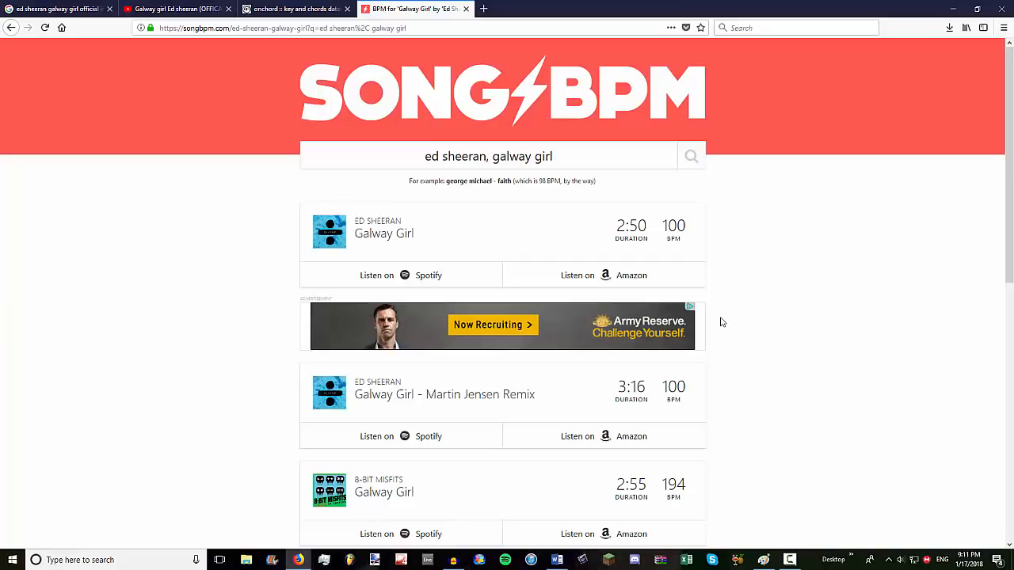
{"action": "scroll", "coordinate": [755, 224], "scroll_direction": "down", "scroll_amount": 5}
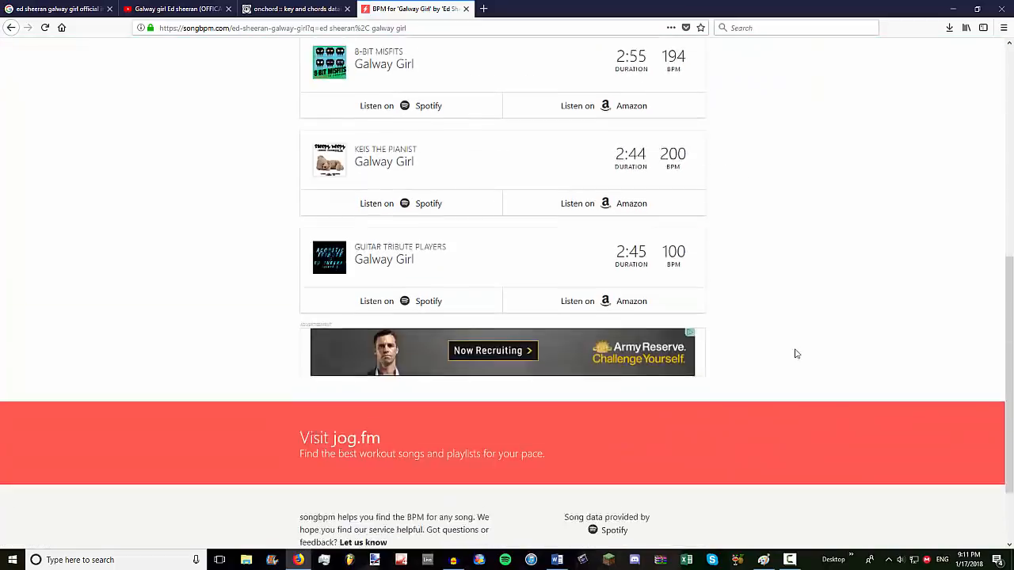
- Review the duration and BPM results for Galway Girl once more and switch to Audacity
{"action": "scroll", "coordinate": [797, 353], "scroll_direction": "up", "scroll_amount": 5}
{"action": "scroll", "coordinate": [731, 473], "scroll_direction": "down", "scroll_amount": 4}
{"action": "scroll", "coordinate": [720, 425], "scroll_direction": "up", "scroll_amount": 3}
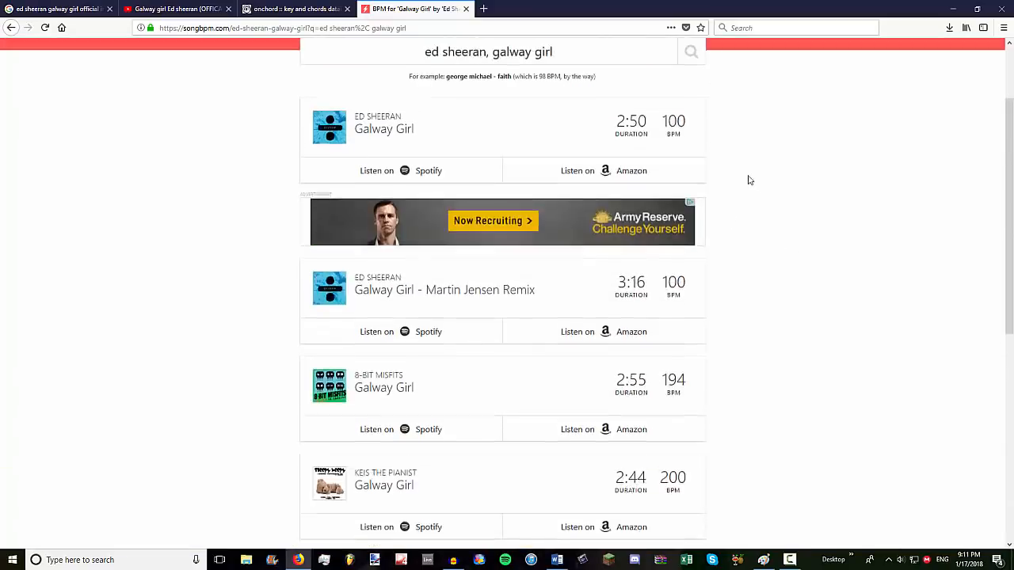
{"action": "scroll", "coordinate": [749, 180], "scroll_direction": "up", "scroll_amount": 2}
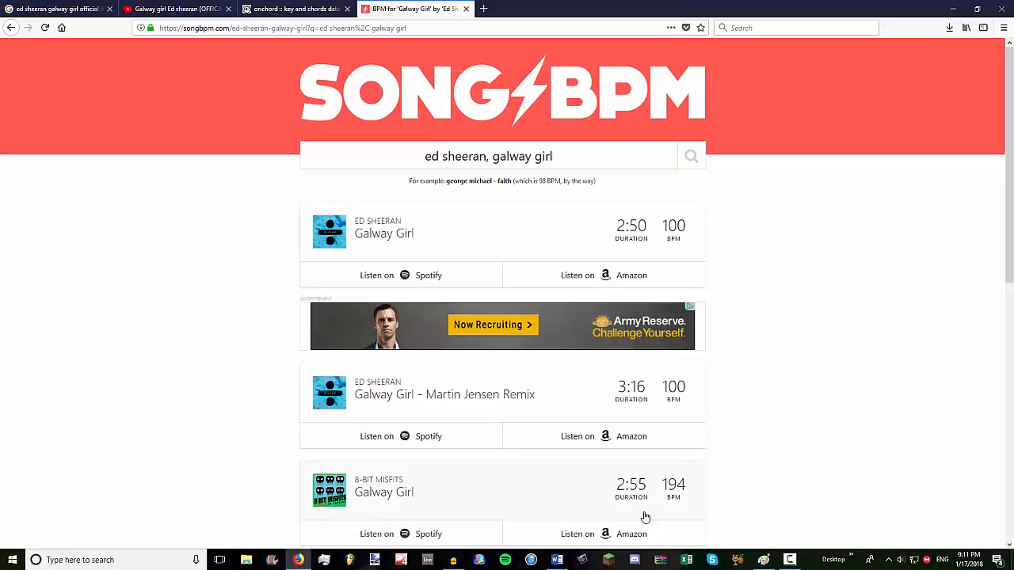
{"action": "left_click", "coordinate": [453, 560]}
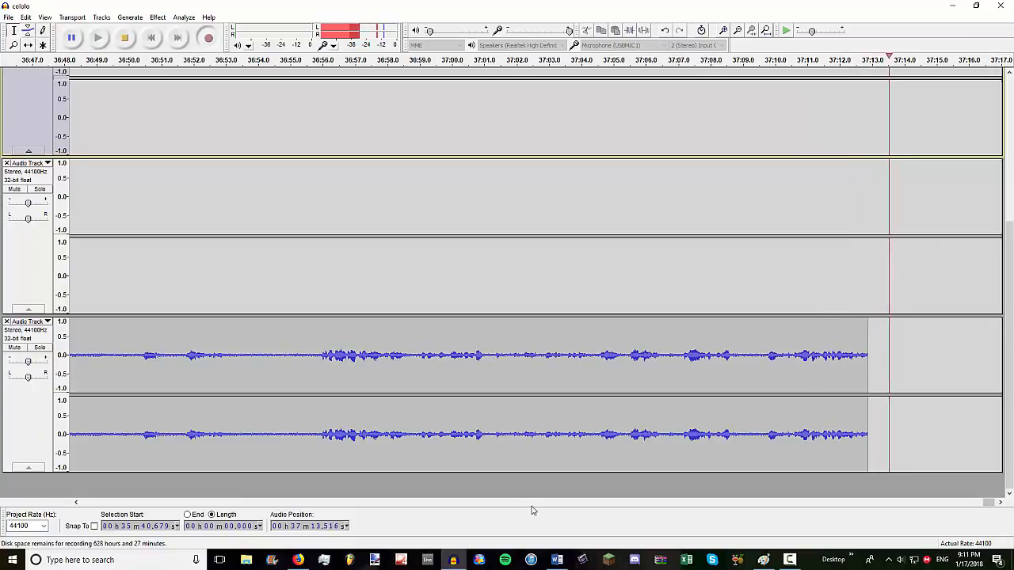
- Close the songbpm results page in the browser and switch to Ableton Live
{"action": "left_click", "coordinate": [298, 560]}
{"action": "left_click", "coordinate": [466, 8]}
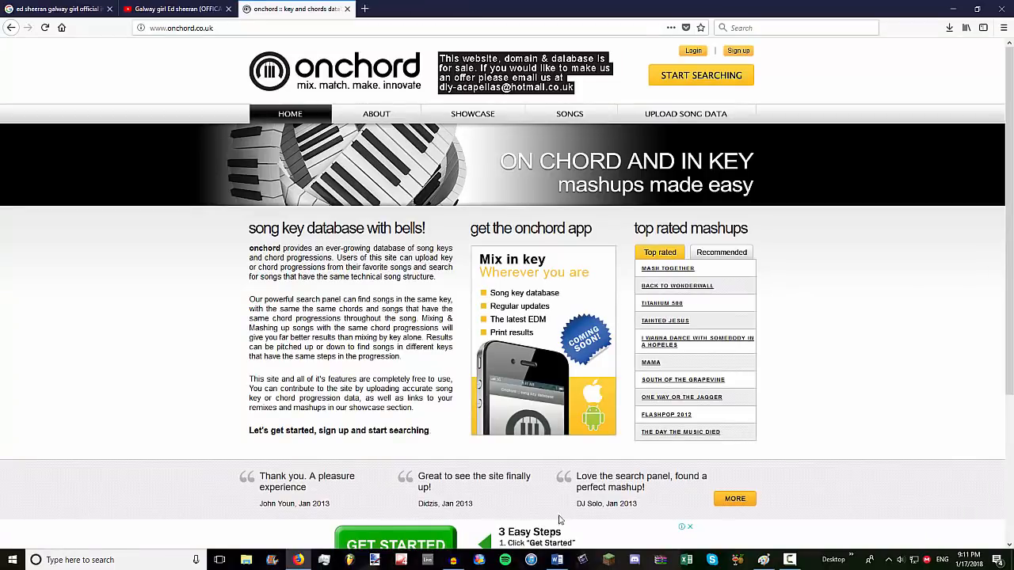
{"action": "left_click", "coordinate": [427, 560]}
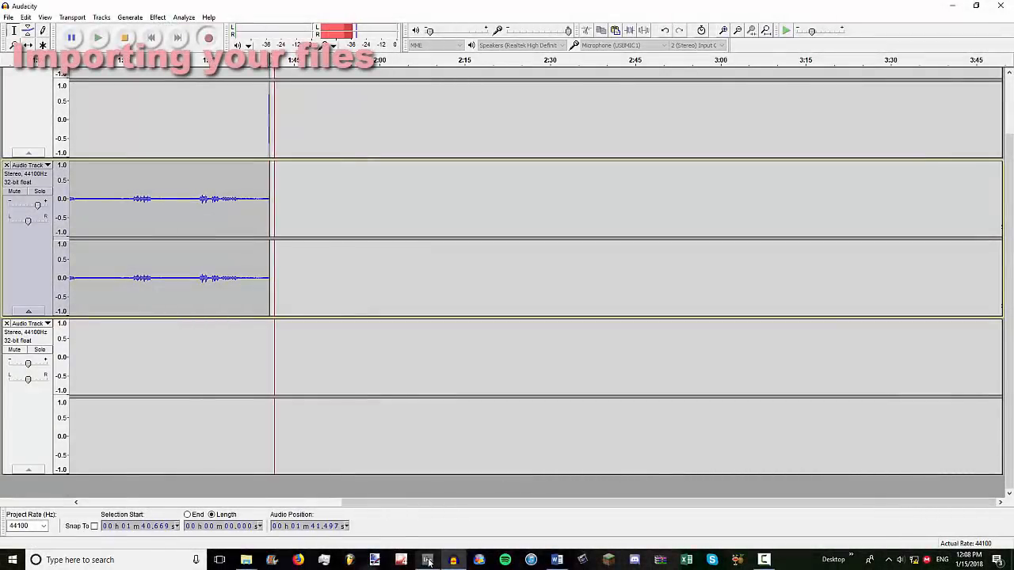
{"action": "left_click", "coordinate": [427, 560]}
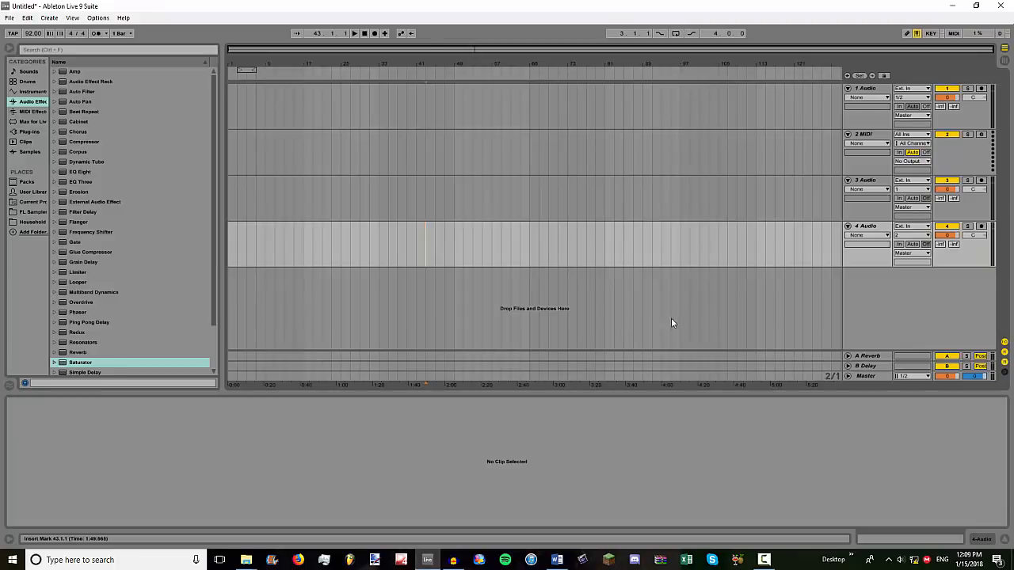
- Try placing Galway Girl (Official Instrumental).flac on the first audio track at bar 93 and delete the clip
{"action": "mouse_move", "coordinate": [246, 560]}
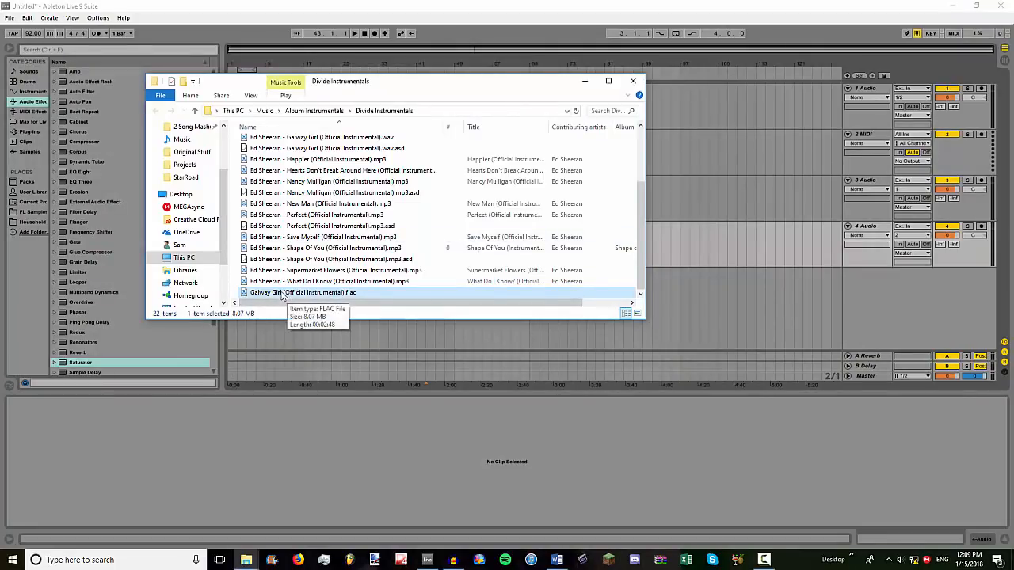
{"action": "left_click_drag", "start_coordinate": [282, 295], "coordinate": [665, 109]}
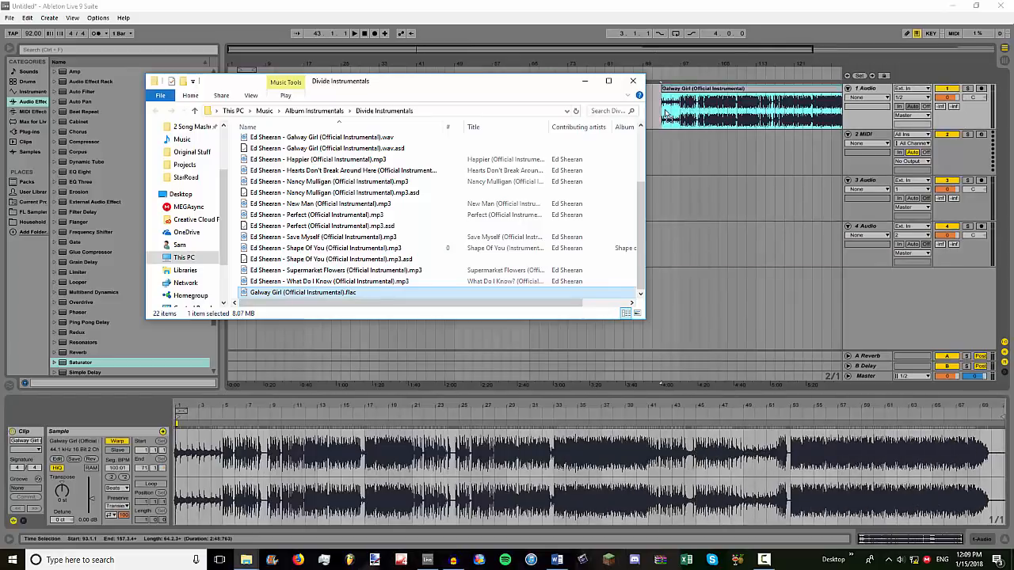
{"action": "left_click", "coordinate": [691, 92]}
{"action": "key", "text": "Delete"}
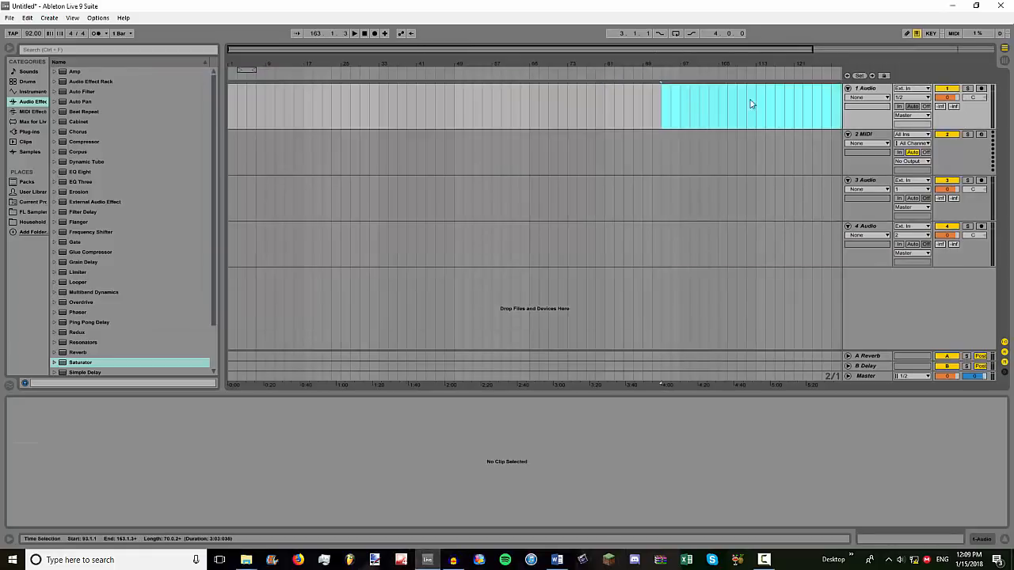
- Show the Session View, return to the Arrangement View, and highlight bars 23 to 73 across the first three tracks
{"action": "left_click", "coordinate": [1004, 61]}
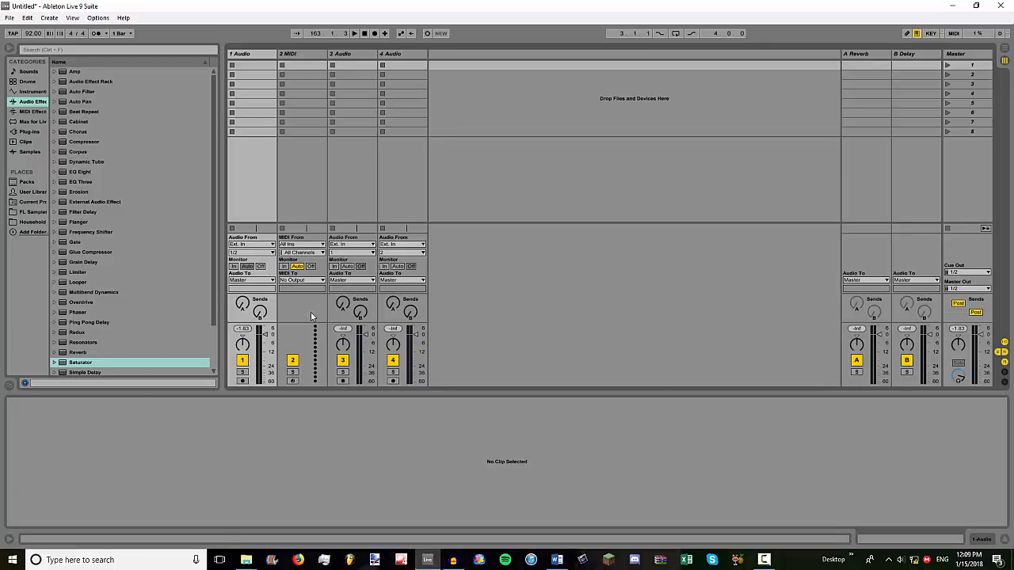
{"action": "key", "text": "Tab"}
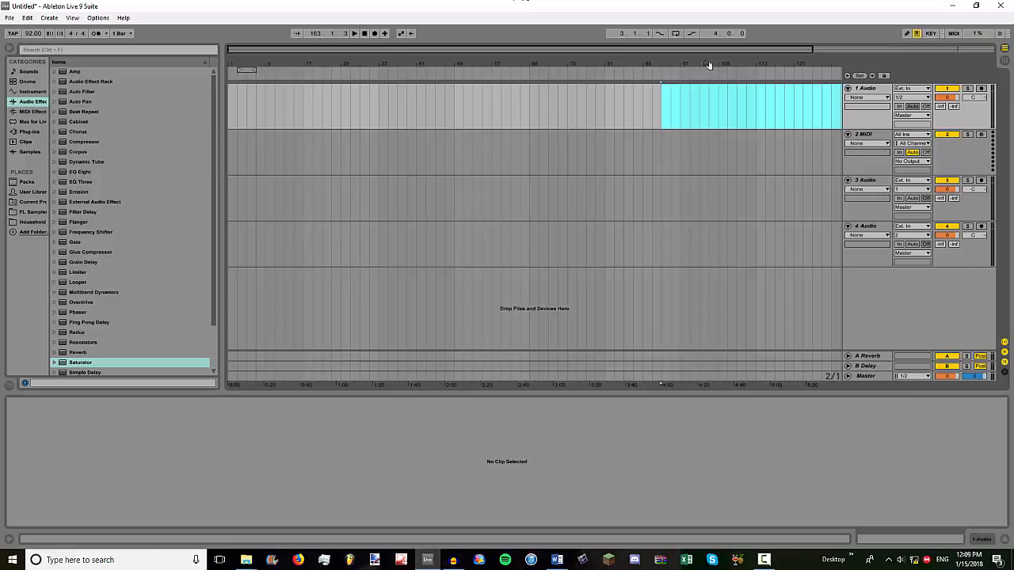
{"action": "left_click_drag", "start_coordinate": [362, 95], "coordinate": [530, 140]}
{"action": "left_click", "coordinate": [310, 104]}
{"action": "left_click_drag", "start_coordinate": [332, 99], "coordinate": [566, 207]}
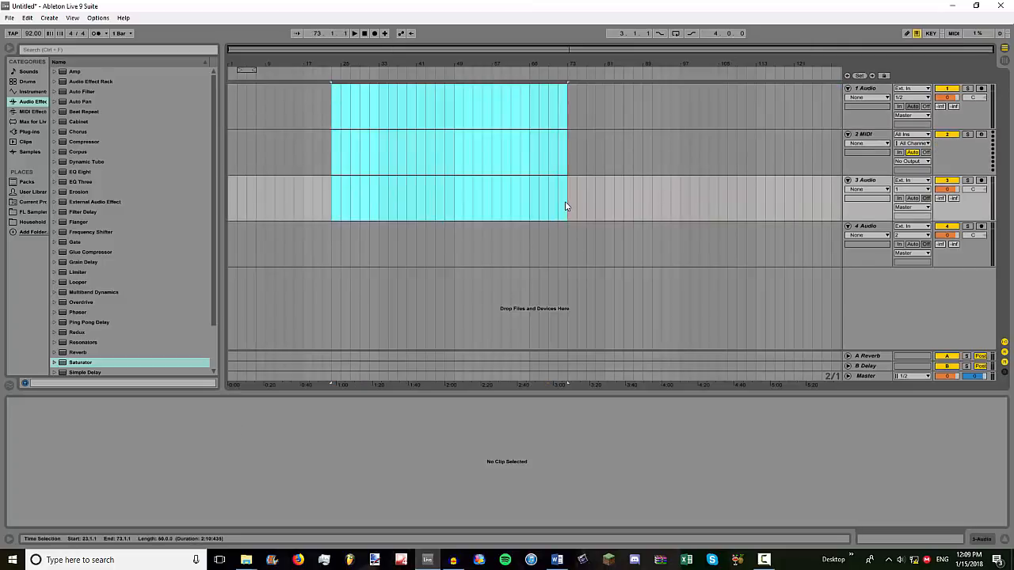
{"action": "left_click", "coordinate": [474, 220]}
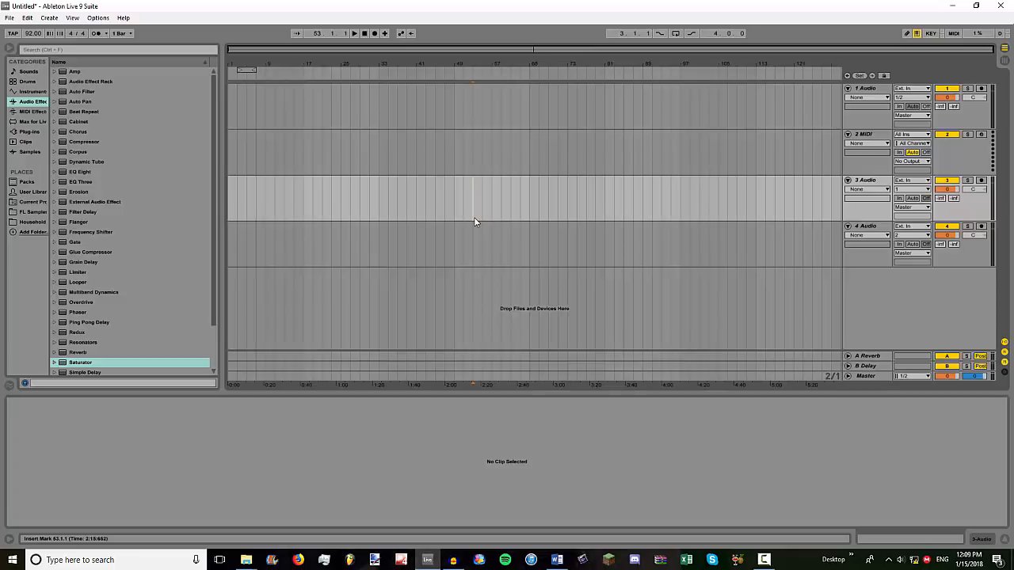
- Import Galway Girl (Official Instrumental).flac from the Divide Instrumentals folder onto the first audio track at bar 93
{"action": "mouse_move", "coordinate": [246, 560]}
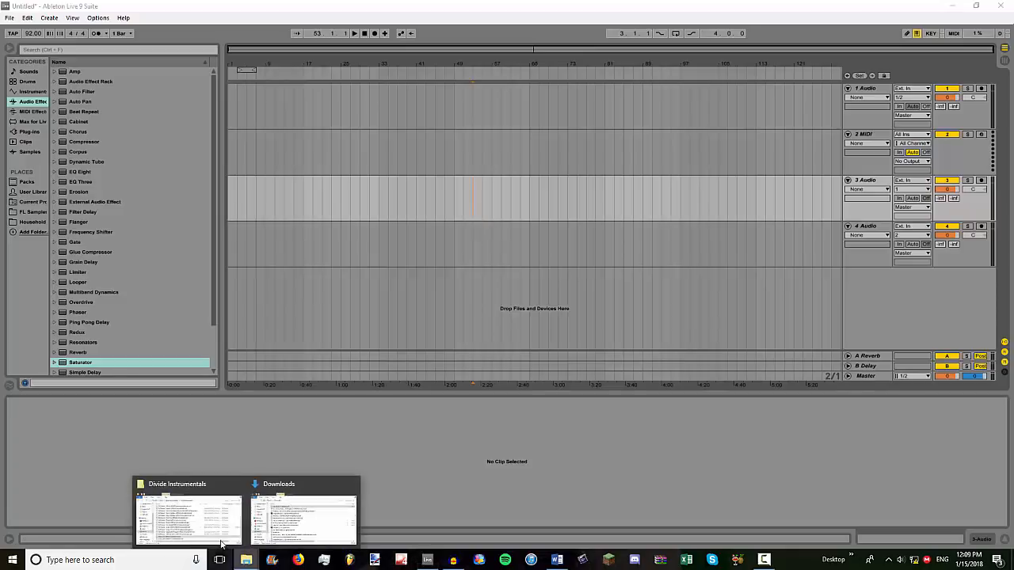
{"action": "left_click", "coordinate": [190, 515]}
{"action": "left_click_drag", "start_coordinate": [283, 285], "coordinate": [665, 99]}
- Import Stay (Studio Acapella).mp3 from Downloads onto the second track, aligned with the instrumental's start, and close the folder windows
{"action": "mouse_move", "coordinate": [246, 560]}
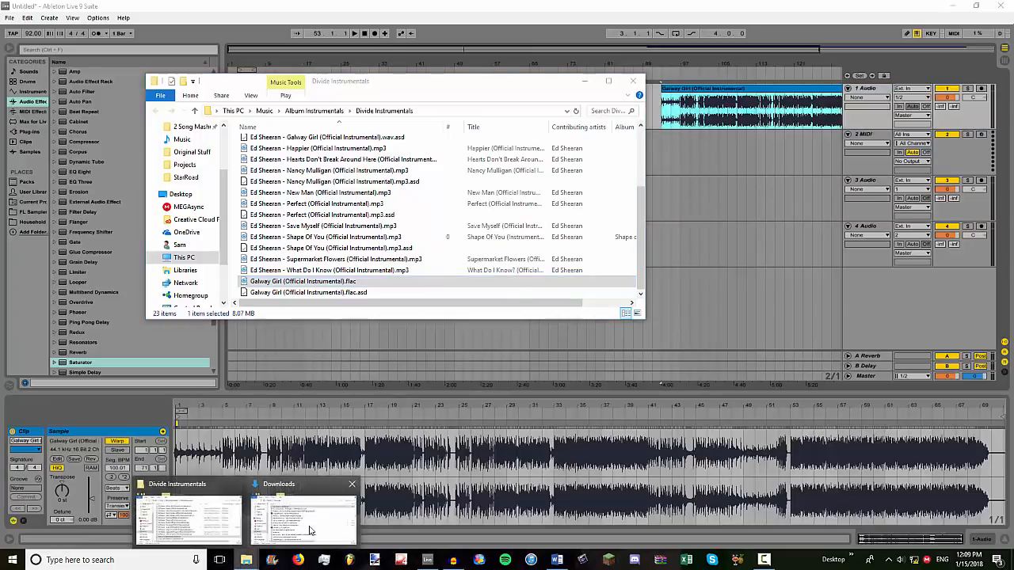
{"action": "left_click", "coordinate": [364, 515]}
{"action": "left_click_drag", "start_coordinate": [198, 298], "coordinate": [673, 147]}
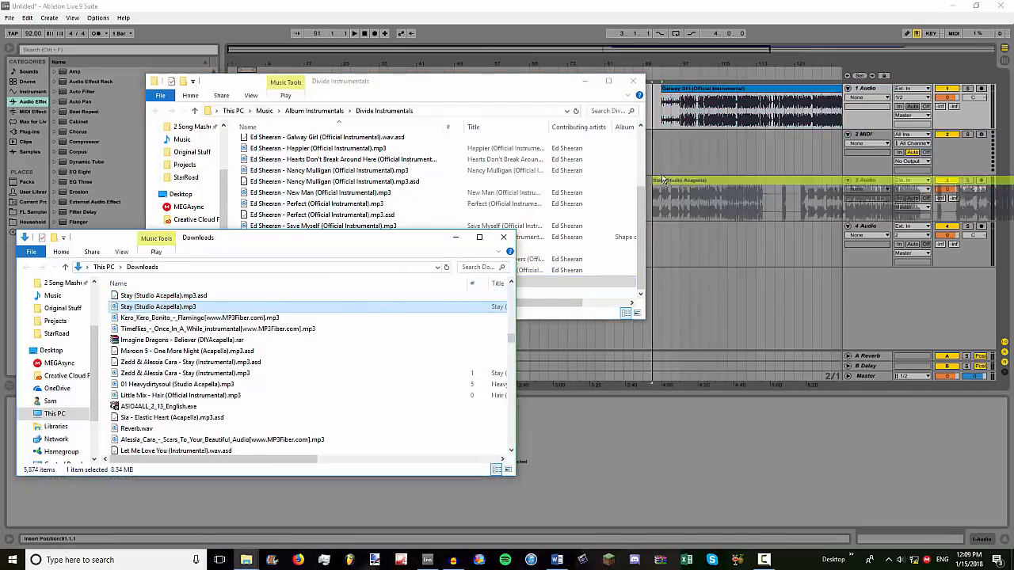
{"action": "left_click", "coordinate": [633, 81]}
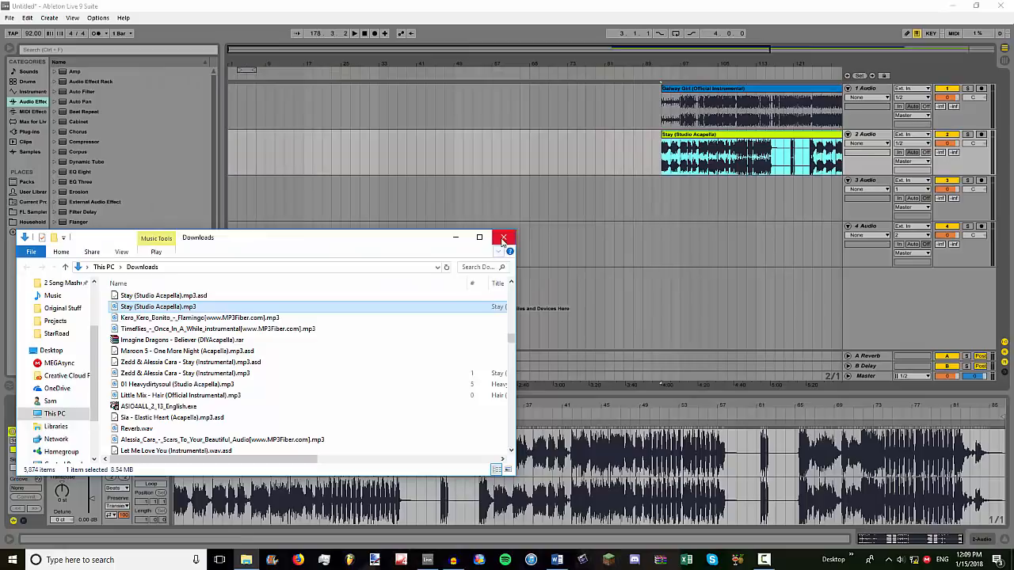
{"action": "left_click", "coordinate": [502, 239]}
{"action": "left_click", "coordinate": [497, 220]}
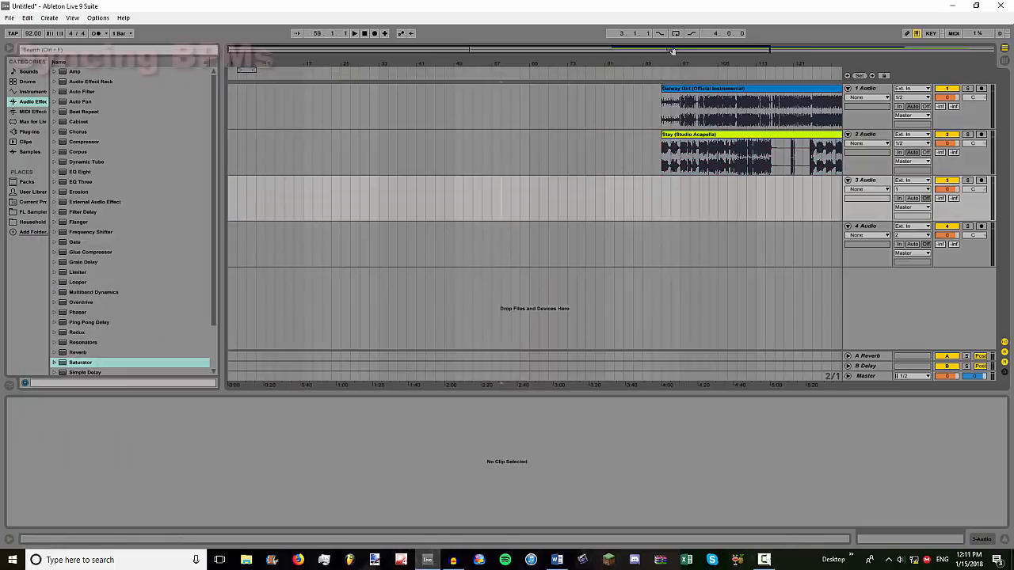
- Move the instrumental and acapella clips together so both start at bar 21
{"action": "scroll", "coordinate": [535, 222], "scroll_direction": "right", "scroll_amount": 5}
{"action": "key", "text": "minus"}
{"action": "key", "text": "ctrl+a"}
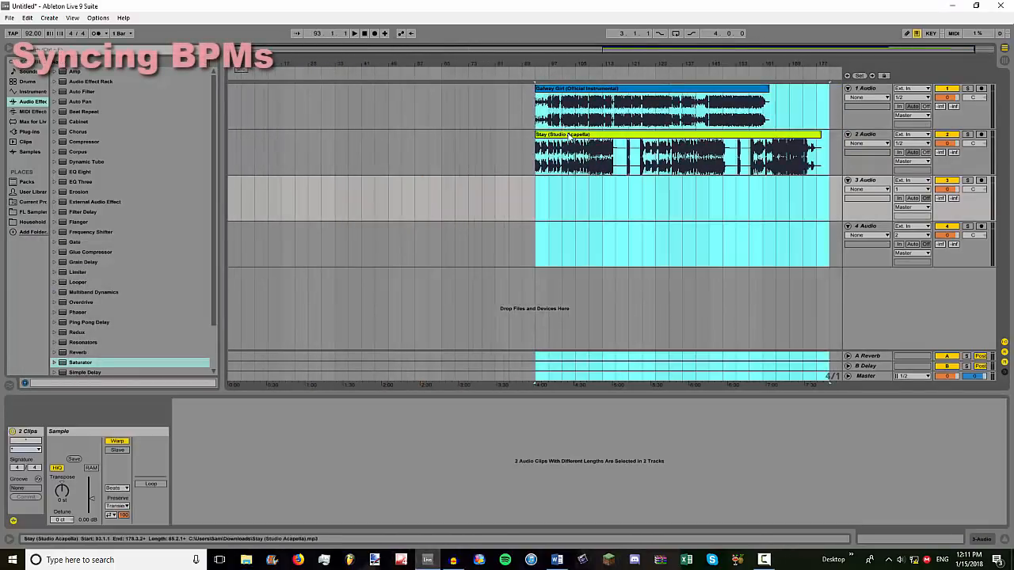
{"action": "left_click_drag", "start_coordinate": [539, 203], "coordinate": [290, 204]}
{"action": "left_click", "coordinate": [289, 203]}
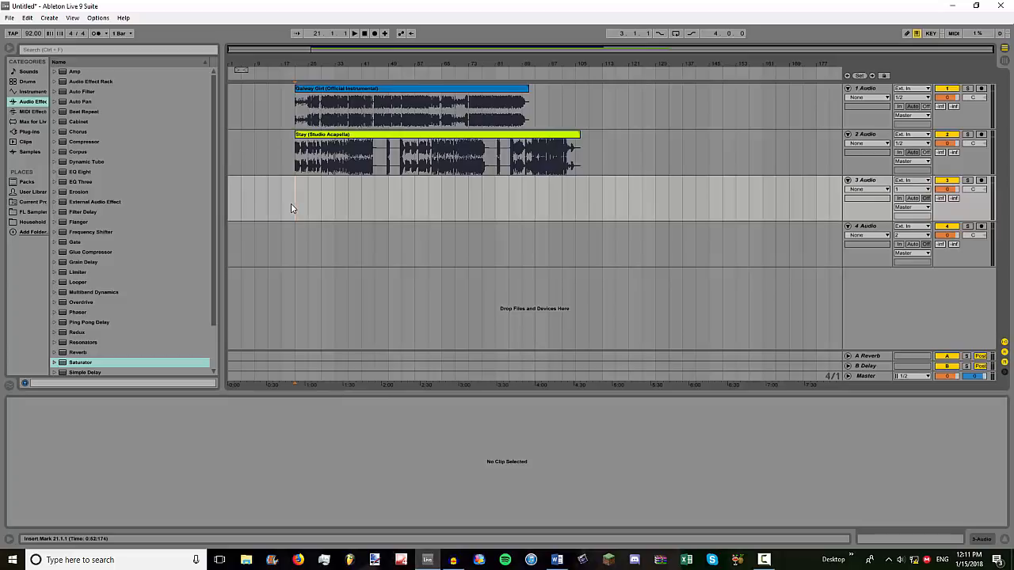
- Move the Galway Girl instrumental clip earlier so it starts at bar 9
{"action": "left_click_drag", "start_coordinate": [262, 44], "coordinate": [484, 100]}
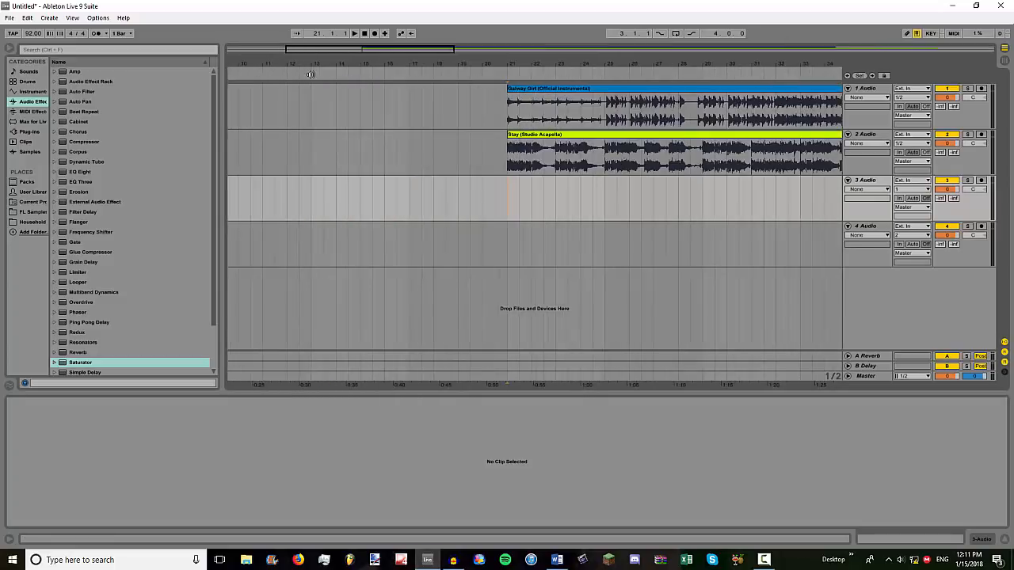
{"action": "left_click_drag", "start_coordinate": [604, 95], "coordinate": [669, 103]}
{"action": "left_click", "coordinate": [359, 90]}
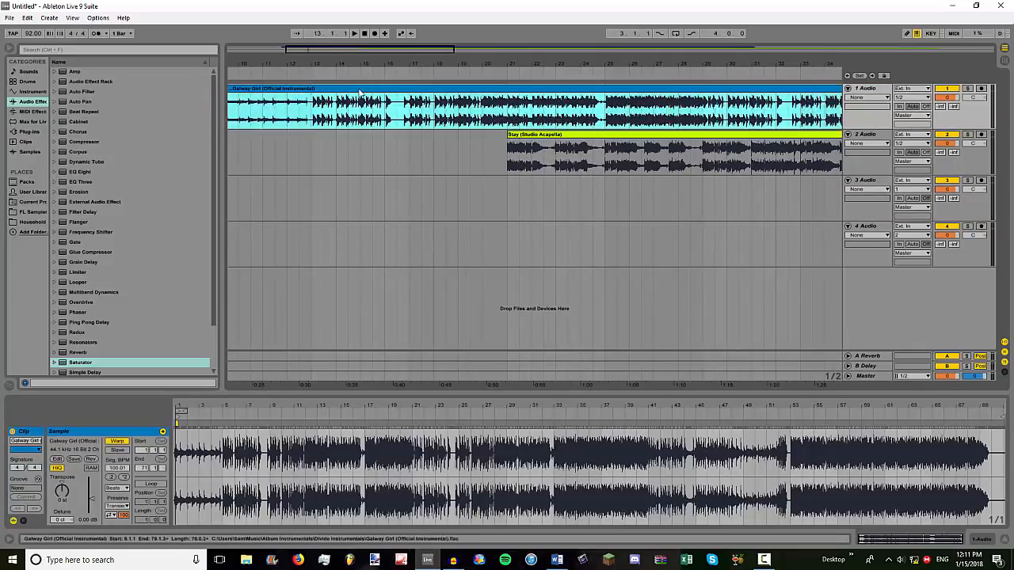
- Examine how closely the instrumental's first drum hit lines up with the start of bar 13
{"action": "left_click", "coordinate": [314, 100]}
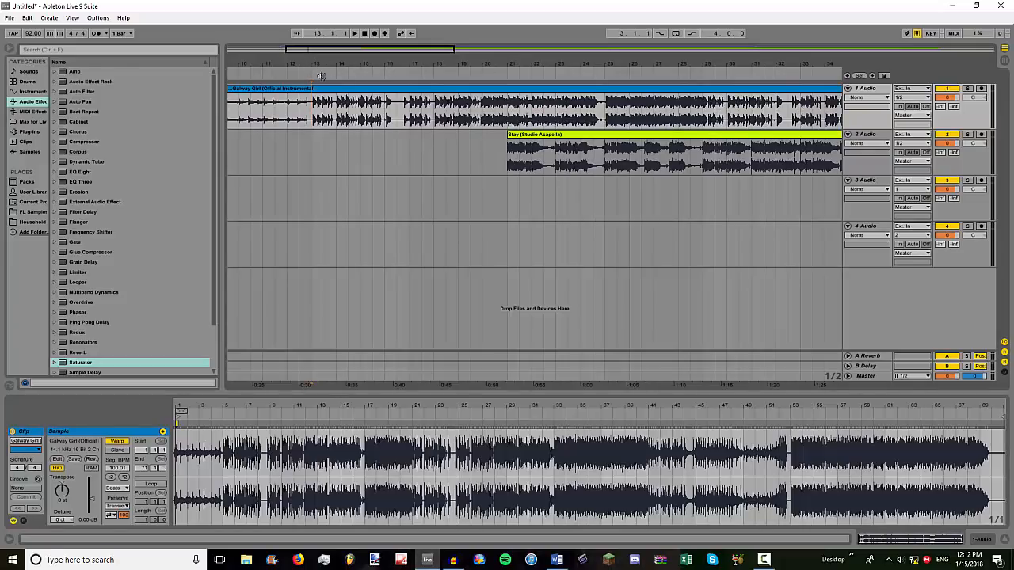
{"action": "left_click_drag", "start_coordinate": [314, 65], "coordinate": [324, 87]}
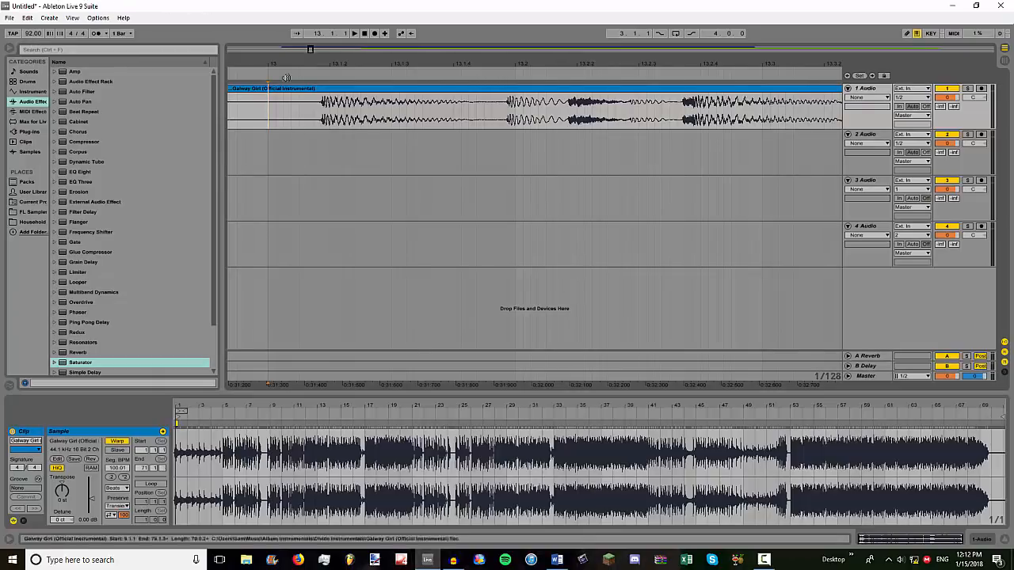
{"action": "left_click_drag", "start_coordinate": [324, 64], "coordinate": [337, 32]}
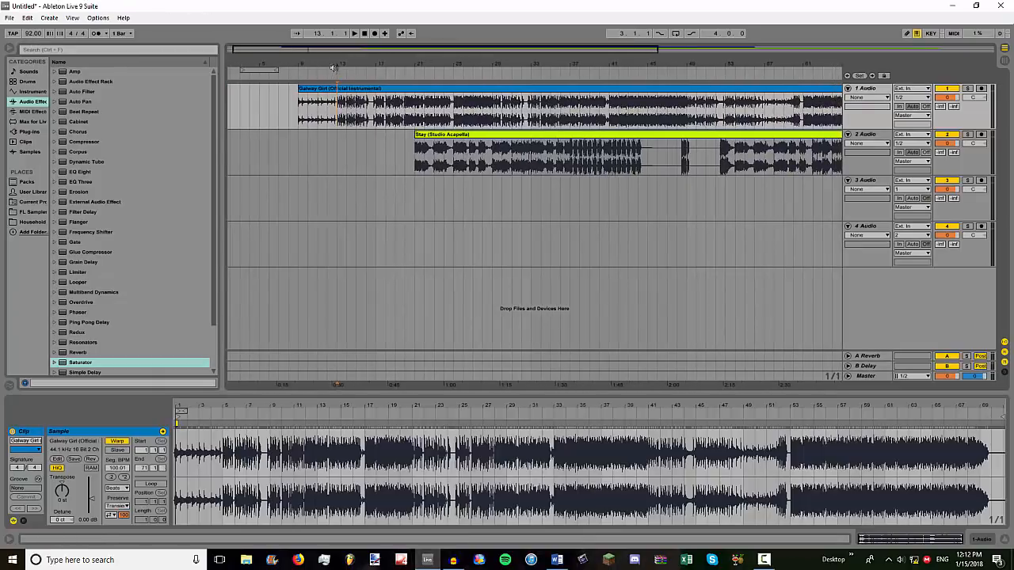
{"action": "left_click_drag", "start_coordinate": [334, 68], "coordinate": [333, 158]}
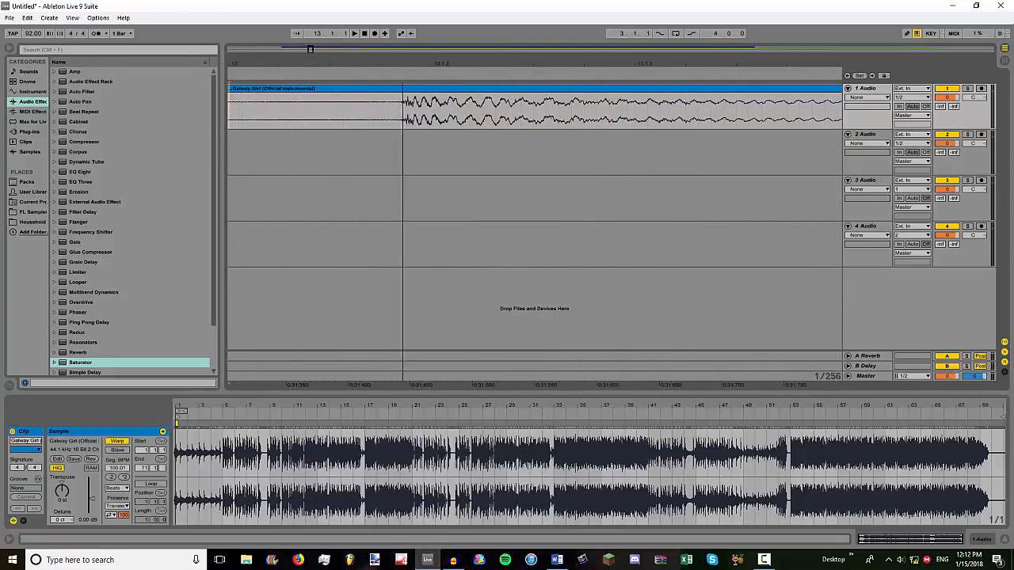
{"action": "mouse_move", "coordinate": [402, 67]}
{"action": "left_mouse_down"}
{"action": "mouse_move", "coordinate": [610, 66]}
{"action": "mouse_move", "coordinate": [445, 95]}
{"action": "mouse_move", "coordinate": [445, 78]}
{"action": "mouse_move", "coordinate": [433, 84]}
{"action": "mouse_move", "coordinate": [433, 48]}
{"action": "mouse_move", "coordinate": [436, 90]}
{"action": "mouse_move", "coordinate": [390, 87]}
{"action": "mouse_move", "coordinate": [408, 95]}
{"action": "mouse_move", "coordinate": [389, 46]}
{"action": "left_mouse_up"}
- Play the instrumental from bar 13 to hear how its beat follows the grid
{"action": "left_click", "coordinate": [391, 109]}
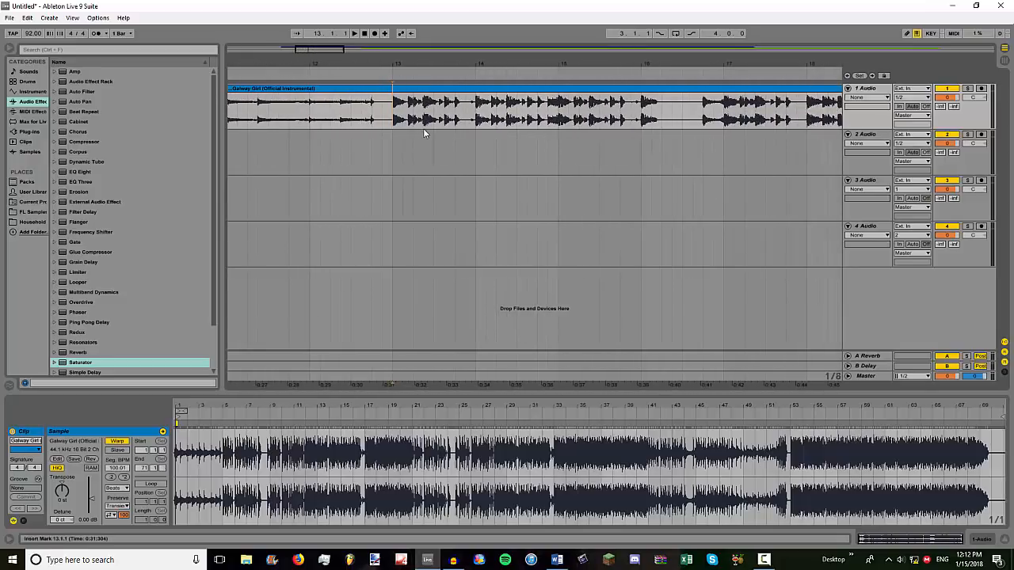
{"action": "key", "text": "space"}
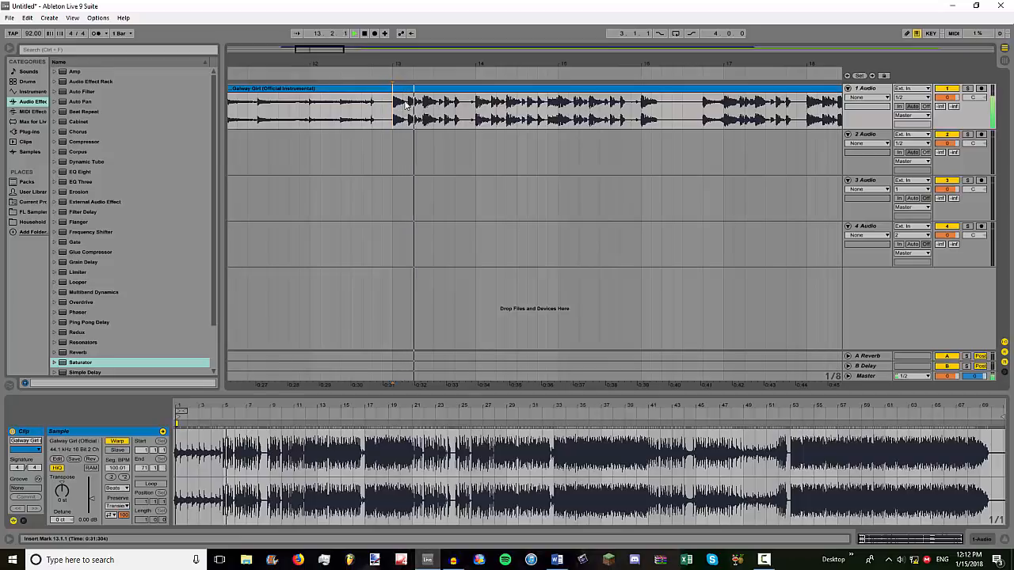
{"action": "left_click_drag", "start_coordinate": [480, 66], "coordinate": [442, 69]}
{"action": "key", "text": "space"}
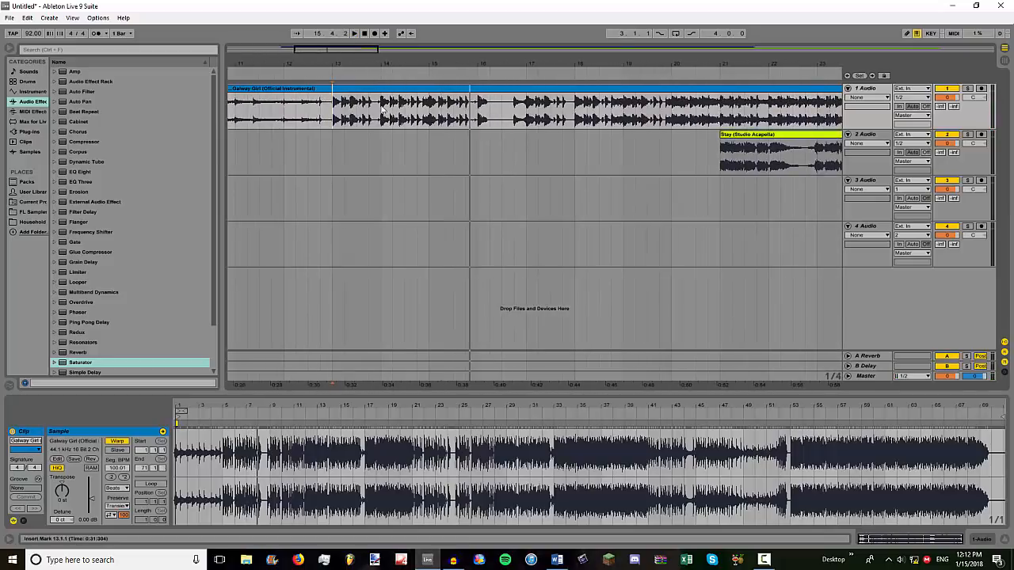
- Play the instrumental from bar 17 to check its timing further along
{"action": "left_click", "coordinate": [383, 109]}
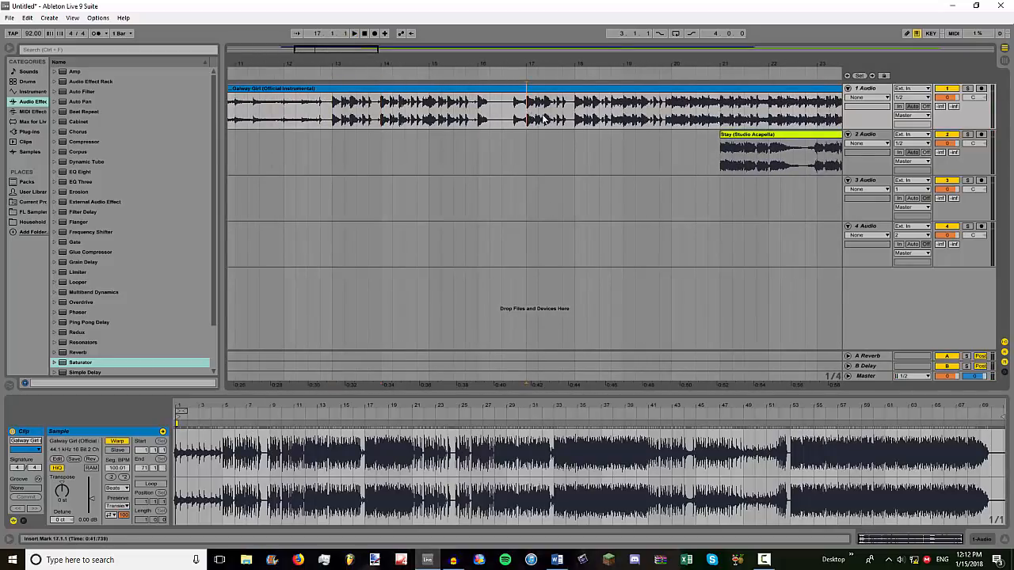
{"action": "key", "text": "space"}
{"action": "left_click", "coordinate": [677, 63]}
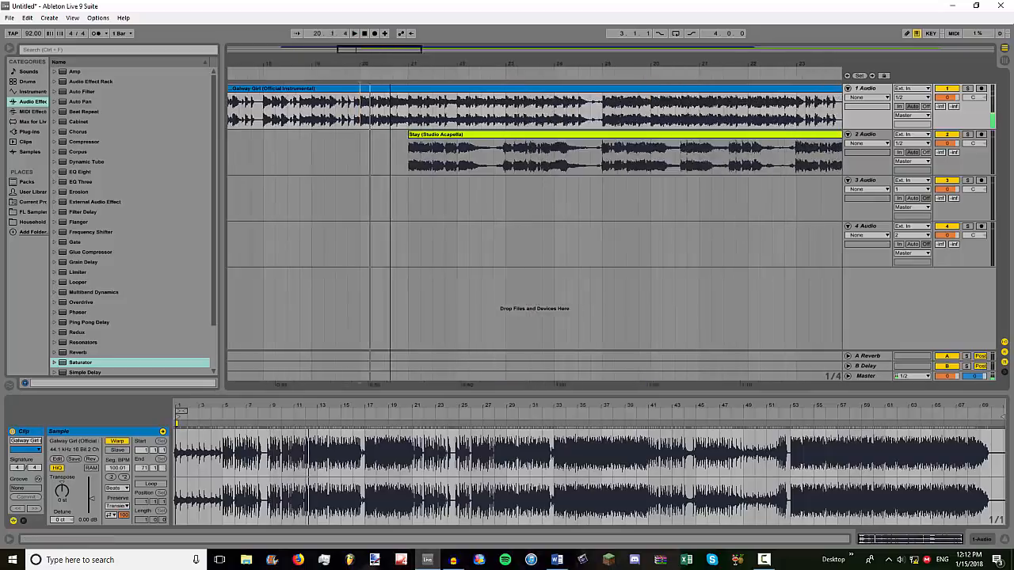
- Play the instrumental from bars 47 and 48 to check whether the beat has drifted from the grid
{"action": "left_click_drag", "start_coordinate": [559, 77], "coordinate": [559, 69]}
{"action": "left_click_drag", "start_coordinate": [627, 64], "coordinate": [629, 83]}
{"action": "left_click", "coordinate": [574, 116]}
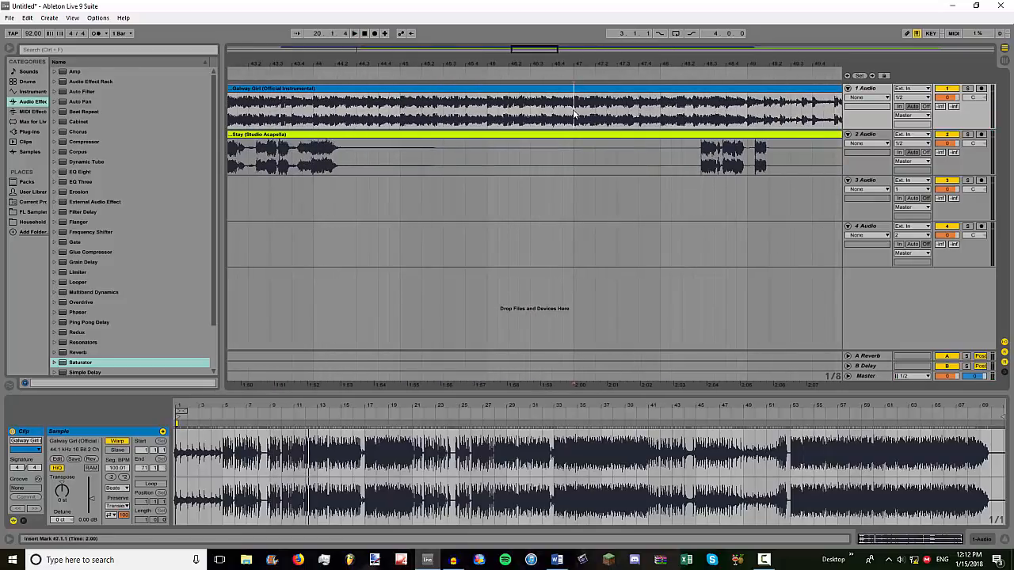
{"action": "key", "text": "space"}
{"action": "key", "text": "space"}
{"action": "left_click", "coordinate": [661, 120]}
{"action": "key", "text": "space"}
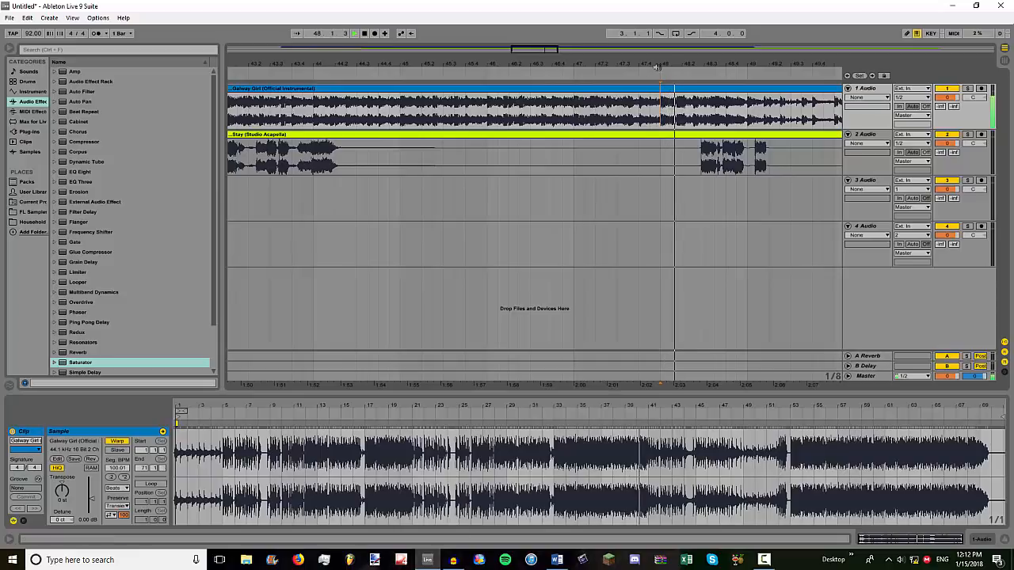
{"action": "left_click_drag", "start_coordinate": [661, 67], "coordinate": [484, 66]}
{"action": "key", "text": "space"}
- Set the Galway Girl instrumental clip's segment BPM to 100.00
{"action": "left_click_drag", "start_coordinate": [310, 71], "coordinate": [311, 99]}
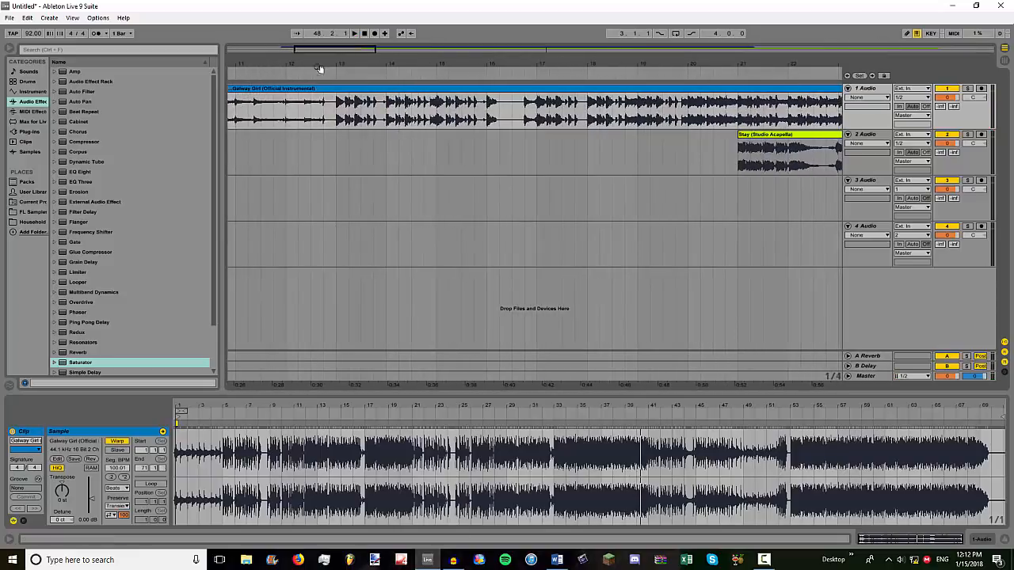
{"action": "left_click", "coordinate": [126, 469]}
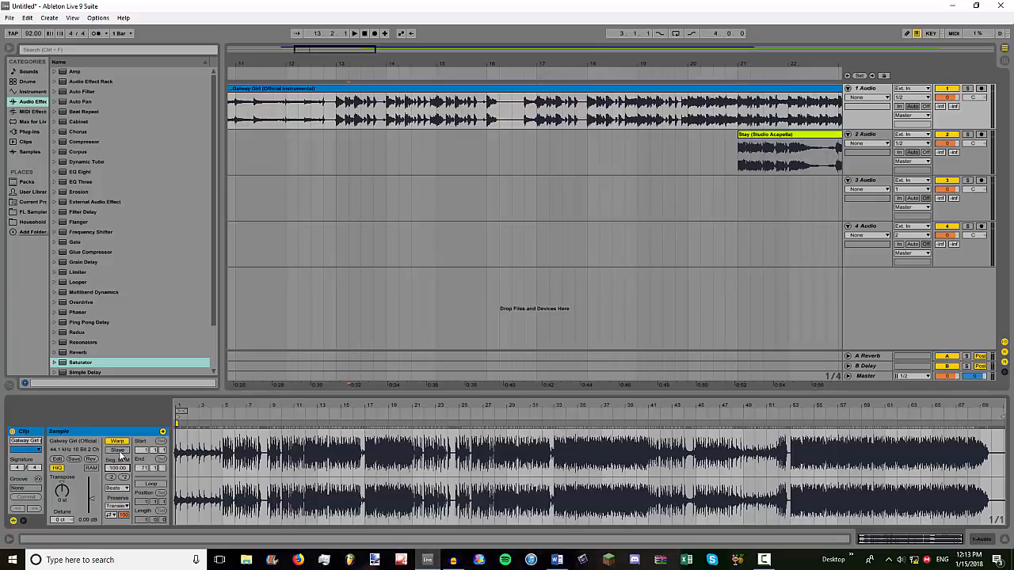
- Set the Stay acapella clip's segment BPM to 102.00
{"action": "left_click_drag", "start_coordinate": [337, 67], "coordinate": [337, 119]}
{"action": "left_click_drag", "start_coordinate": [351, 68], "coordinate": [341, 16]}
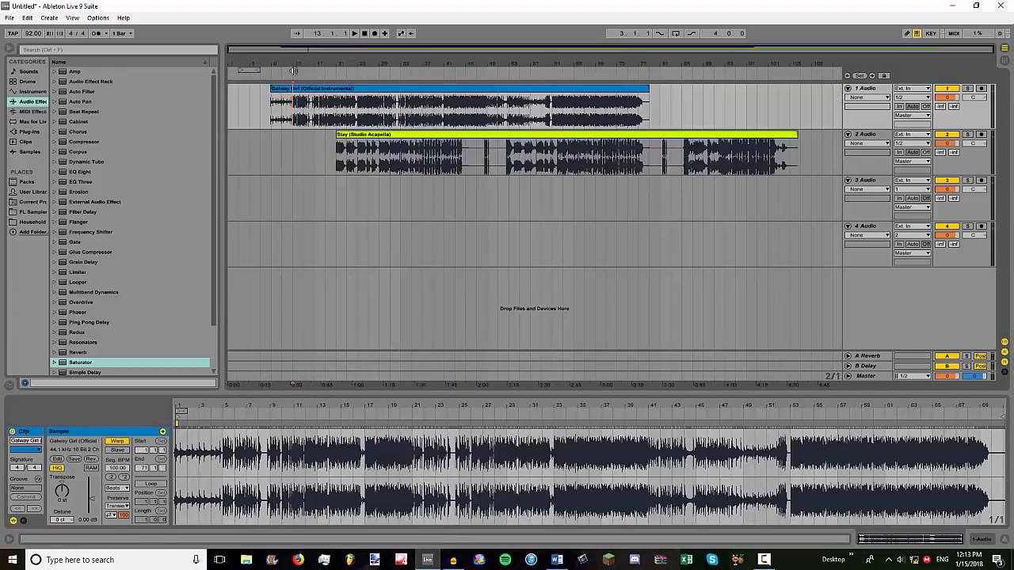
{"action": "left_click", "coordinate": [310, 90]}
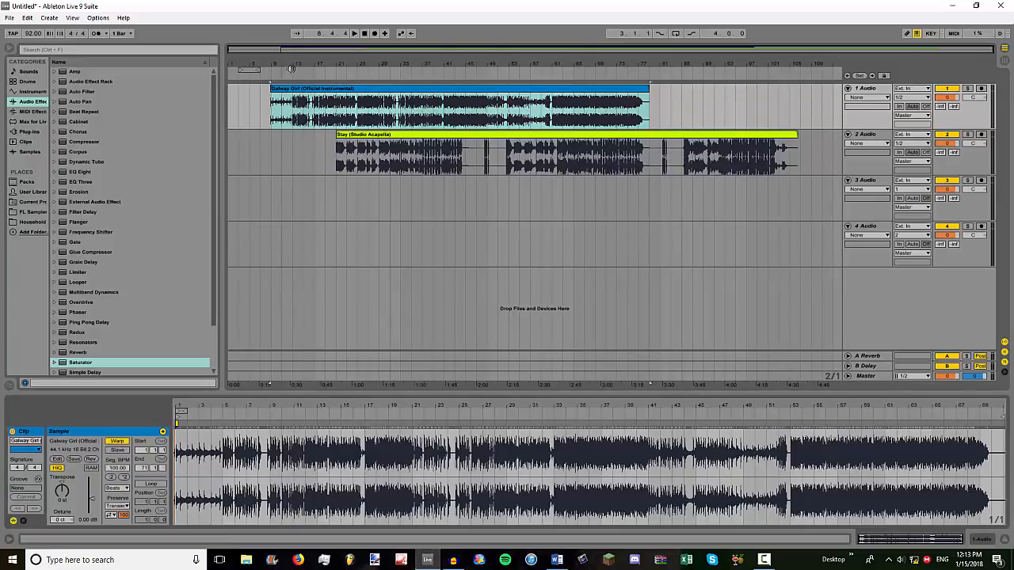
{"action": "left_click_drag", "start_coordinate": [291, 69], "coordinate": [377, 35]}
{"action": "left_click", "coordinate": [365, 132]}
{"action": "left_click", "coordinate": [461, 136]}
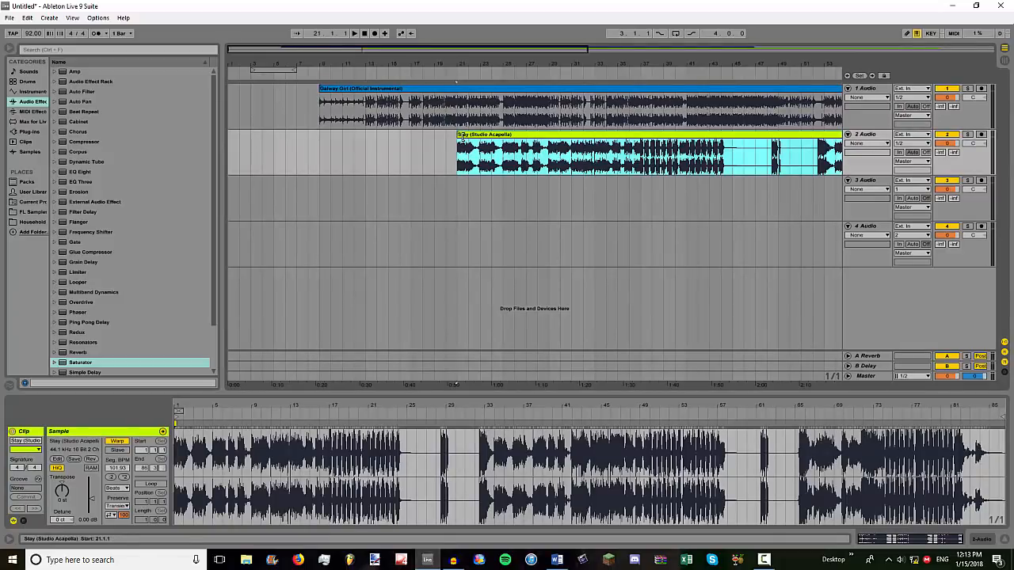
{"action": "left_click", "coordinate": [125, 468]}
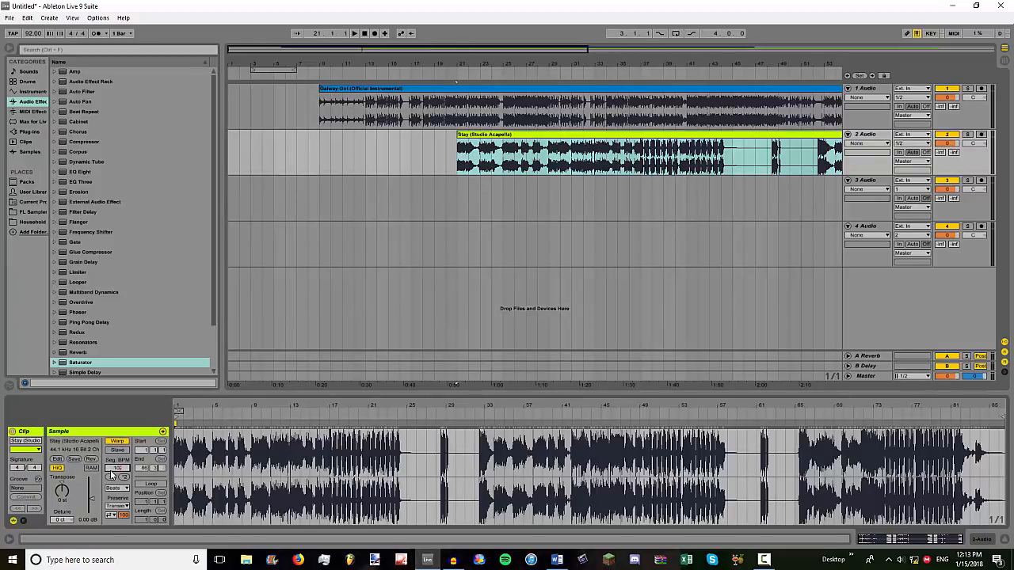
{"action": "type", "text": "102"}
{"action": "key", "text": "Return"}
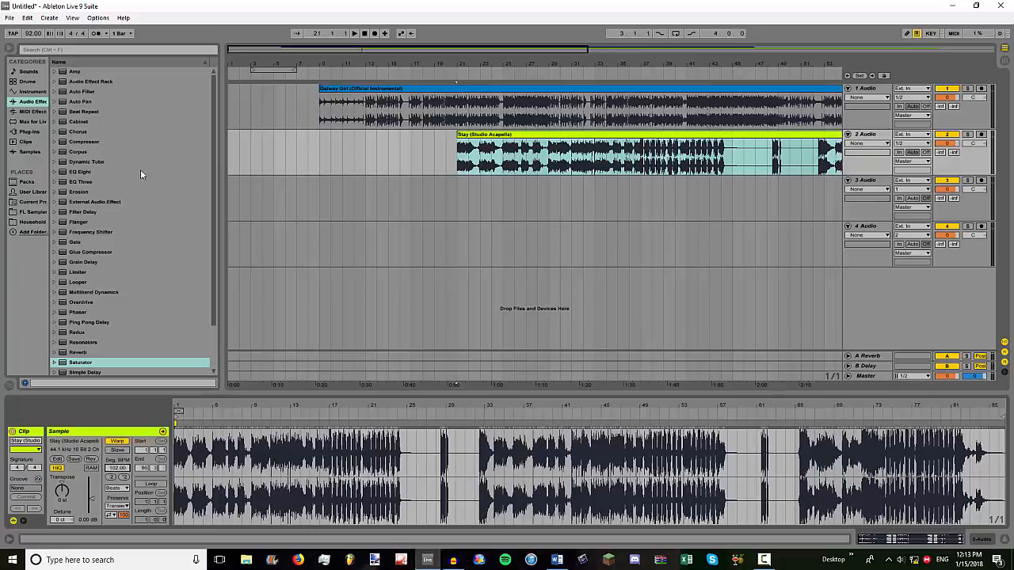
- Extend the start of the Stay acapella clip slightly before bar 21 while keeping the vocal's first sound on the bar line
{"action": "left_click", "coordinate": [491, 137]}
{"action": "scroll", "coordinate": [455, 158], "scroll_direction": "up", "scroll_amount": 10}
{"action": "left_click", "coordinate": [454, 173]}
{"action": "scroll", "coordinate": [453, 172], "scroll_direction": "down", "scroll_amount": 8}
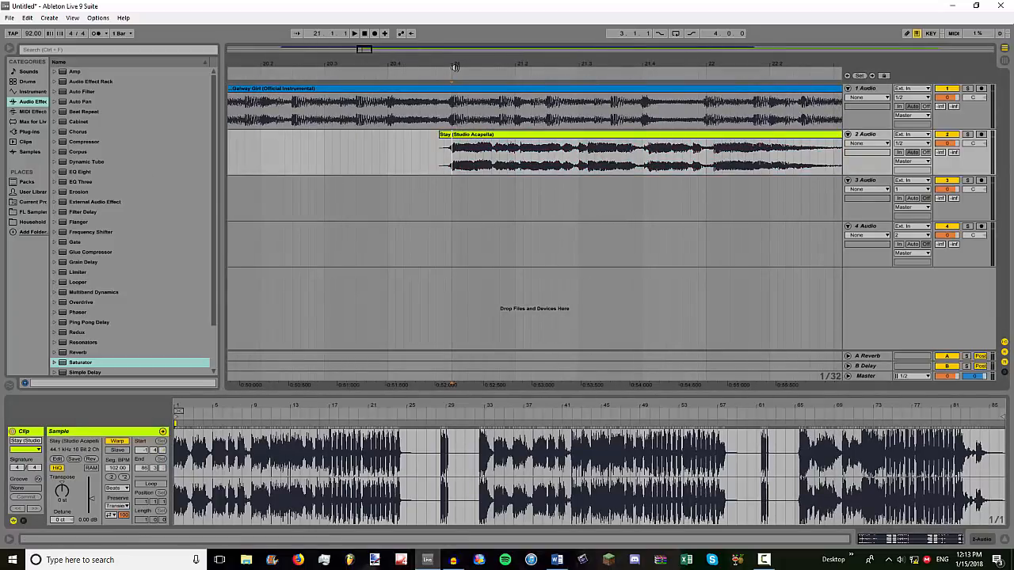
- Solo the acapella track and play it from bar 21 with the metronome on to check its timing
{"action": "left_click", "coordinate": [967, 134]}
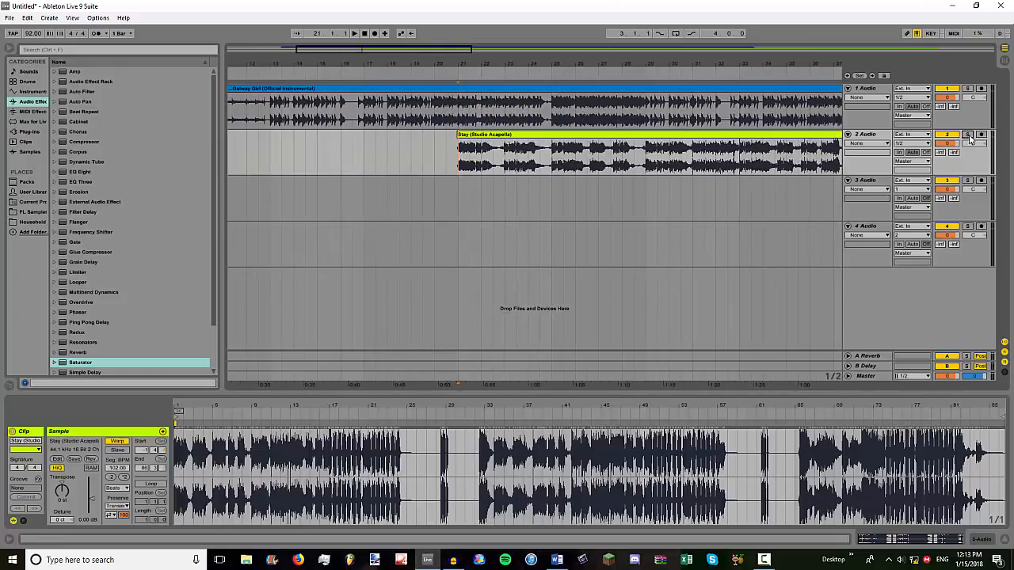
{"action": "left_click", "coordinate": [95, 33]}
{"action": "key", "text": "space"}
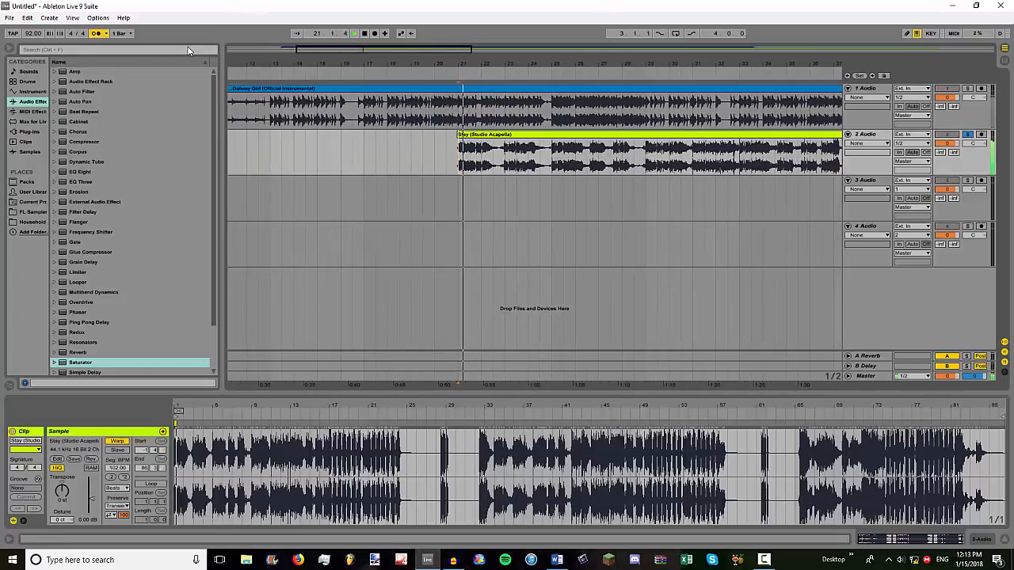
{"action": "left_click", "coordinate": [96, 34]}
{"action": "left_click_drag", "start_coordinate": [457, 68], "coordinate": [547, 32]}
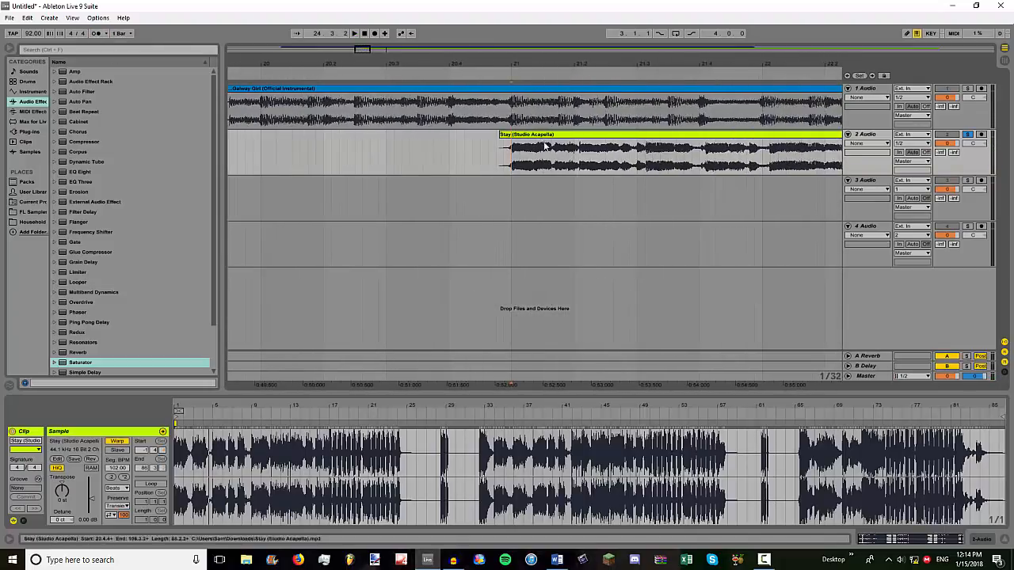
- Shift the Stay acapella clip earlier so its vocal starts ahead of bar 21, and play it against the metronome
{"action": "left_click_drag", "start_coordinate": [521, 135], "coordinate": [466, 125]}
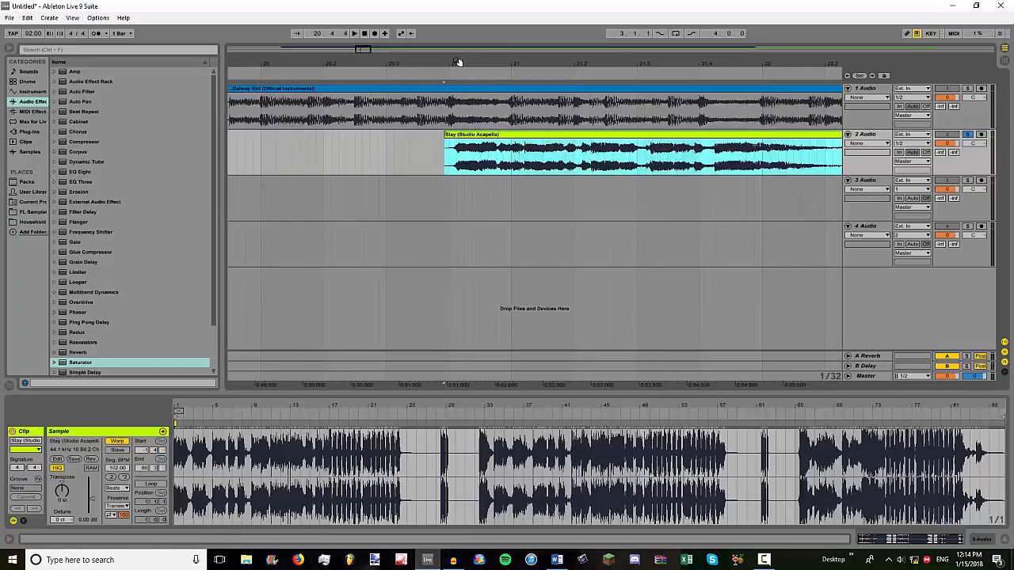
{"action": "left_click_drag", "start_coordinate": [459, 64], "coordinate": [459, 170]}
{"action": "left_click_drag", "start_coordinate": [420, 135], "coordinate": [379, 138]}
{"action": "left_click_drag", "start_coordinate": [454, 65], "coordinate": [454, 49]}
{"action": "key", "text": "space"}
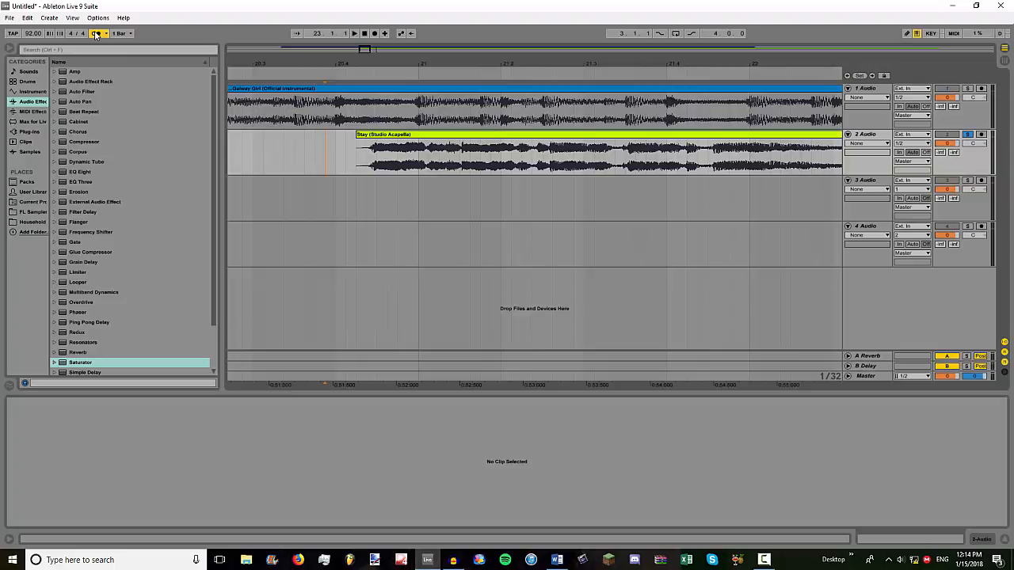
{"action": "left_click", "coordinate": [95, 35]}
- Play the shifted acapella from 20.4.2, where its vocal starts, without the metronome
{"action": "left_click", "coordinate": [327, 159]}
{"action": "left_click_drag", "start_coordinate": [382, 65], "coordinate": [358, 176]}
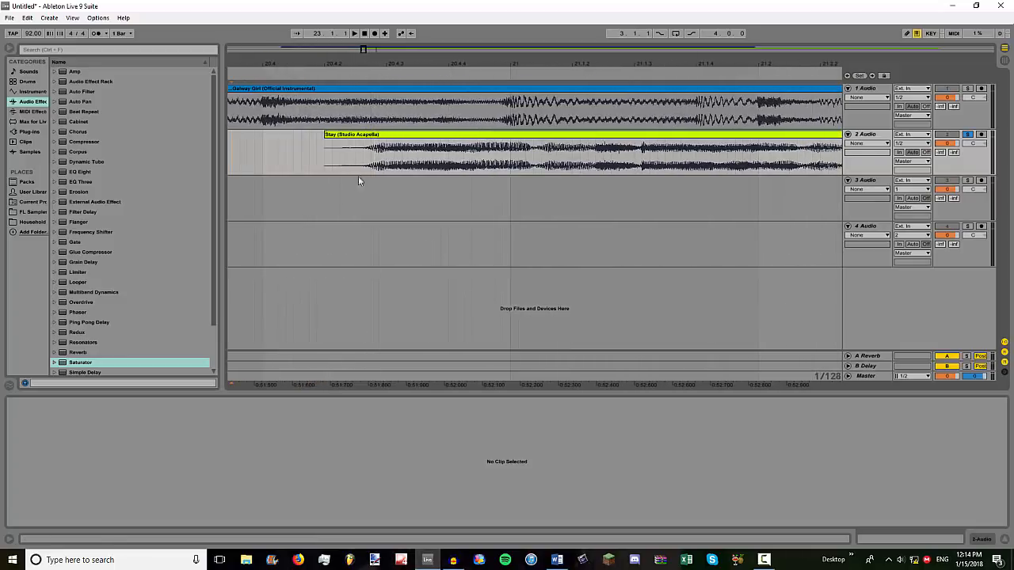
{"action": "left_click", "coordinate": [361, 165]}
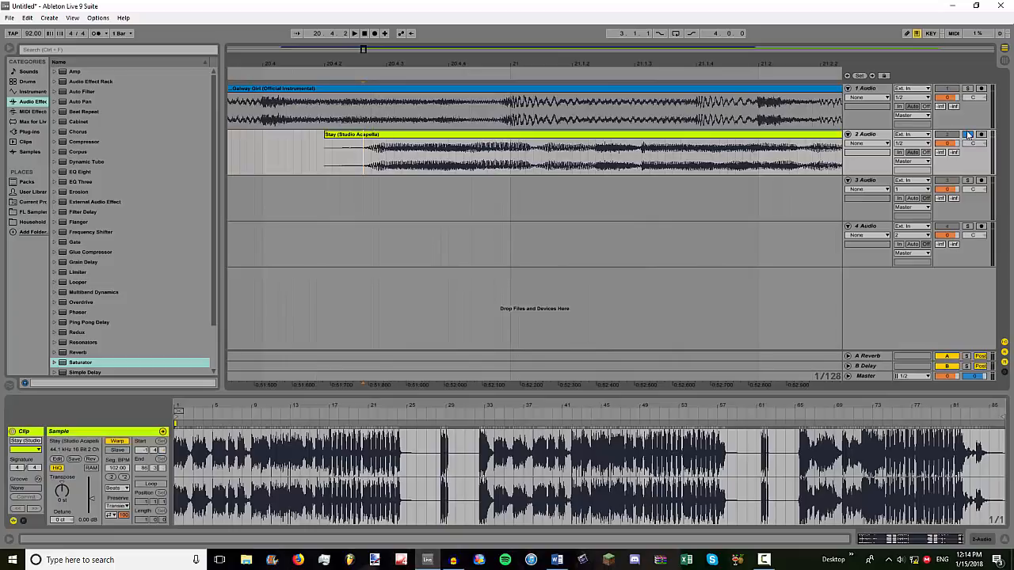
{"action": "key", "text": "space"}
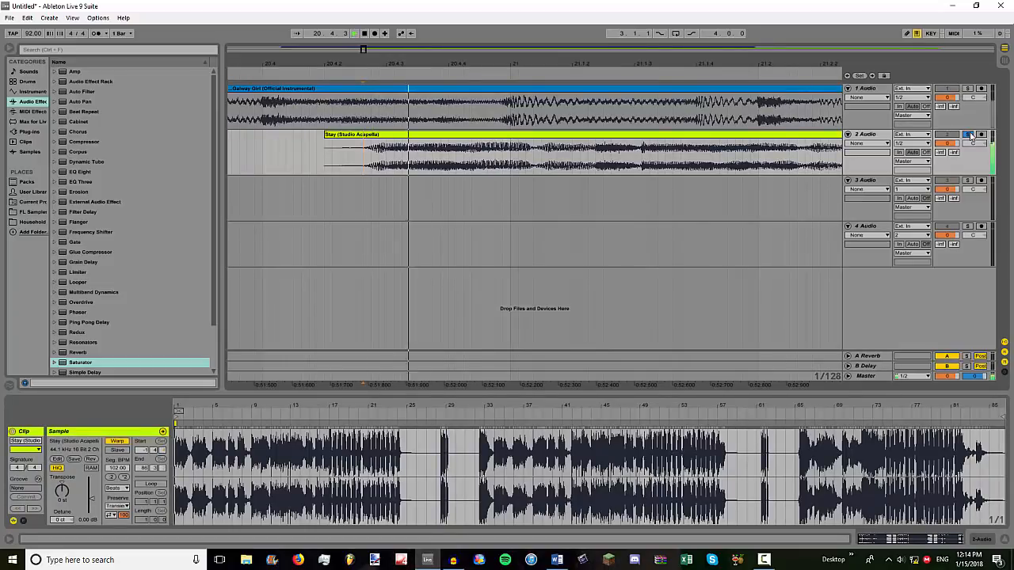
{"action": "key", "text": "space"}
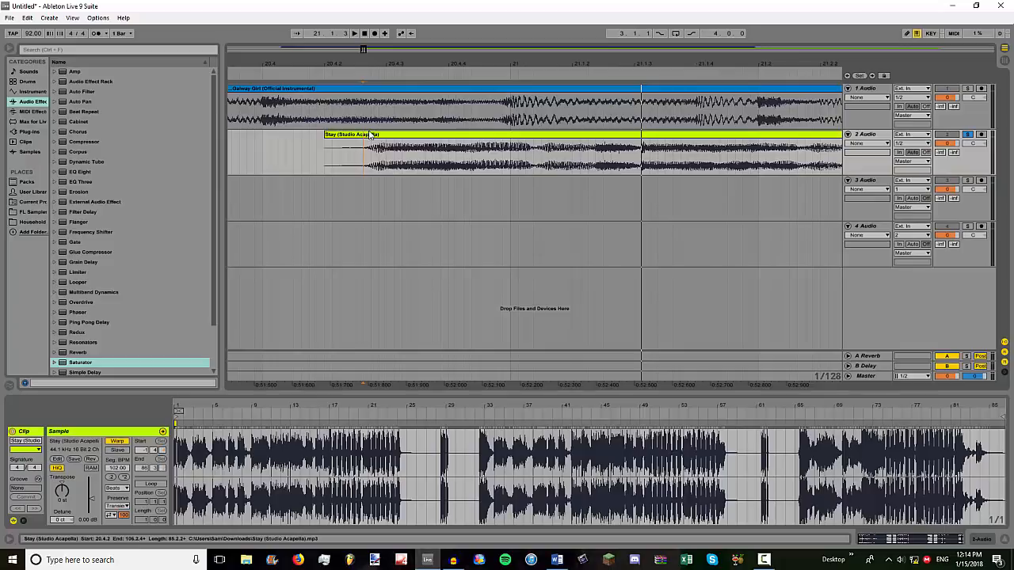
- Move the acapella clip back so its vocal starts on bar 21, and play it with the metronome on
{"action": "left_click_drag", "start_coordinate": [371, 135], "coordinate": [515, 136]}
{"action": "left_click_drag", "start_coordinate": [481, 52], "coordinate": [475, 41]}
{"action": "key", "text": "space"}
{"action": "left_click", "coordinate": [95, 33]}
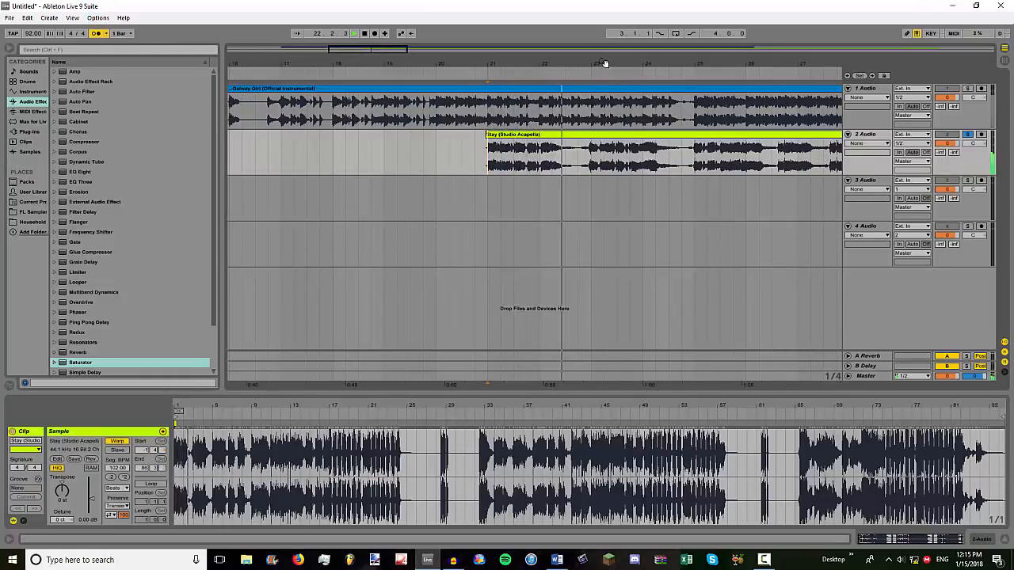
{"action": "mouse_move", "coordinate": [599, 57]}
{"action": "left_mouse_down"}
{"action": "mouse_move", "coordinate": [598, 89]}
{"action": "mouse_move", "coordinate": [598, 56]}
{"action": "left_mouse_up"}
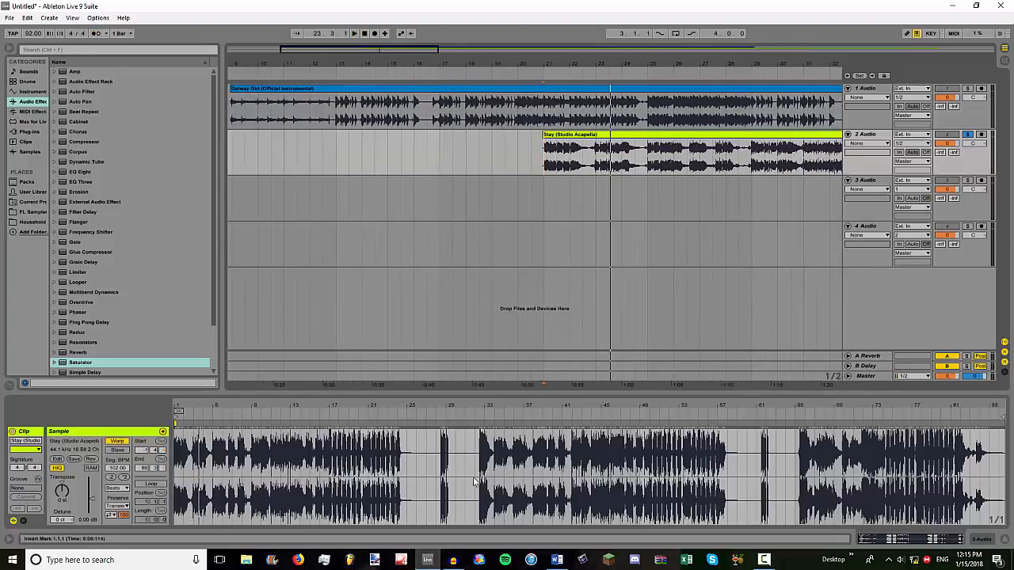
{"action": "left_click", "coordinate": [456, 560]}
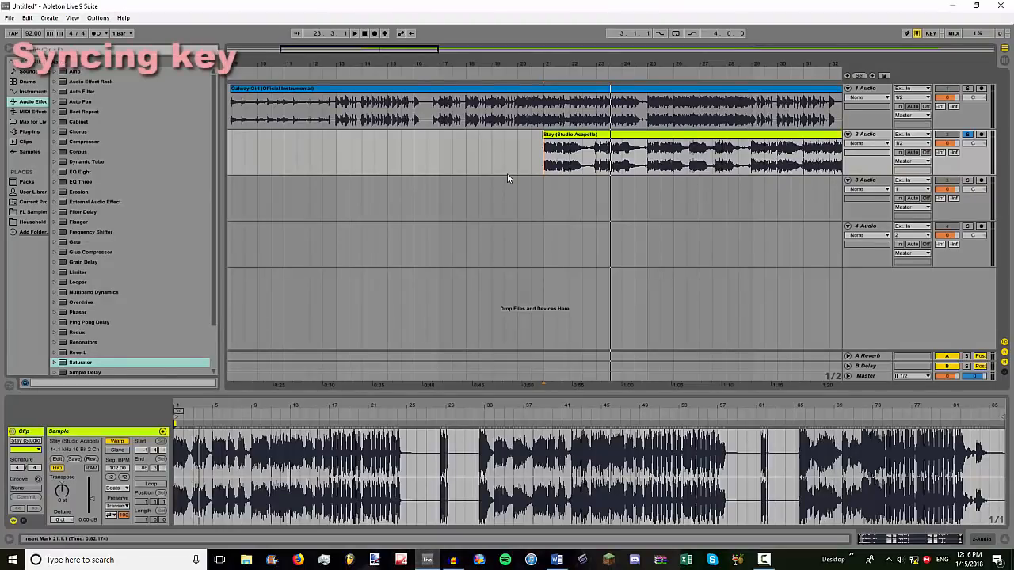
- Unsolo the acapella track and play both clips together from the start of the Stay acapella
{"action": "left_click_drag", "start_coordinate": [554, 65], "coordinate": [290, 70]}
{"action": "left_click", "coordinate": [332, 102]}
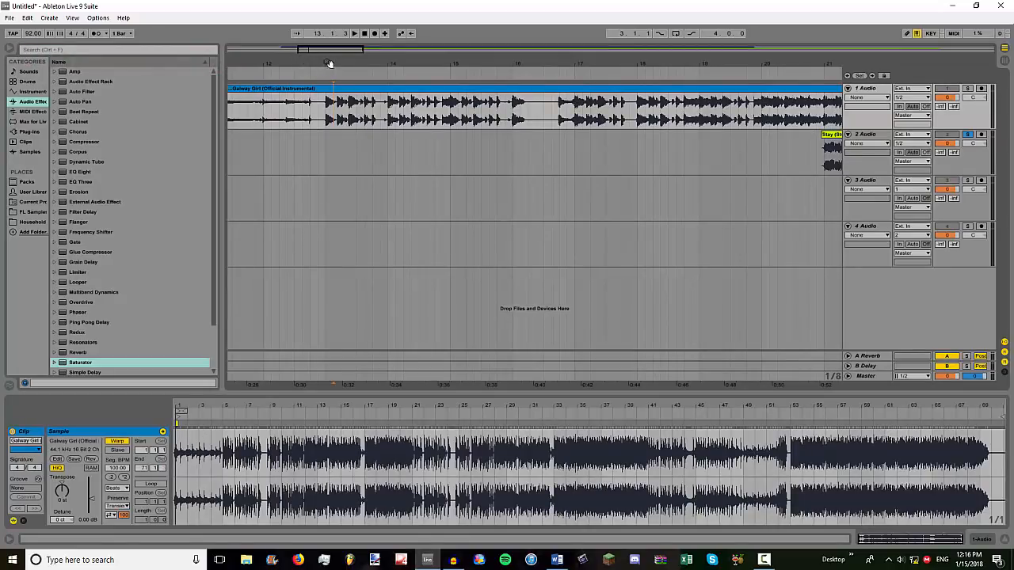
{"action": "left_click_drag", "start_coordinate": [328, 63], "coordinate": [327, 40]}
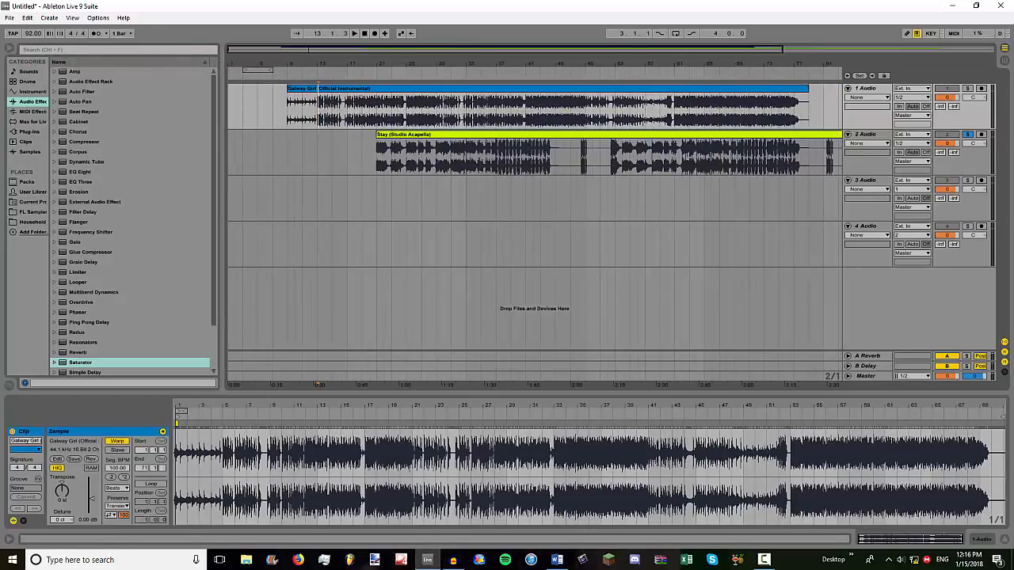
{"action": "left_click_drag", "start_coordinate": [368, 64], "coordinate": [376, 26]}
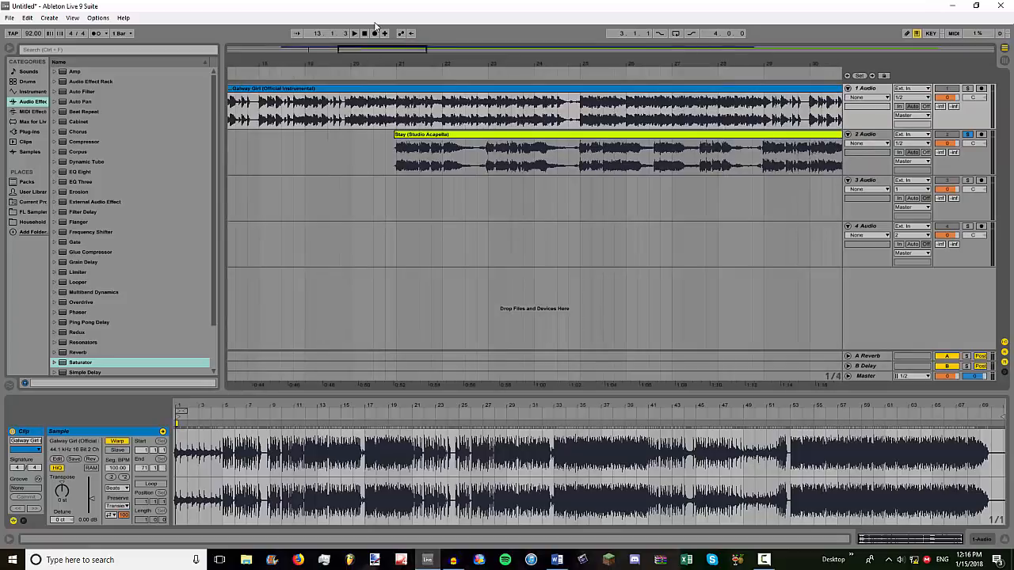
{"action": "mouse_move", "coordinate": [389, 75]}
{"action": "left_mouse_down"}
{"action": "mouse_move", "coordinate": [412, 111]}
{"action": "mouse_move", "coordinate": [457, 139]}
{"action": "left_mouse_up"}
{"action": "left_click", "coordinate": [457, 139]}
{"action": "key", "text": "space"}
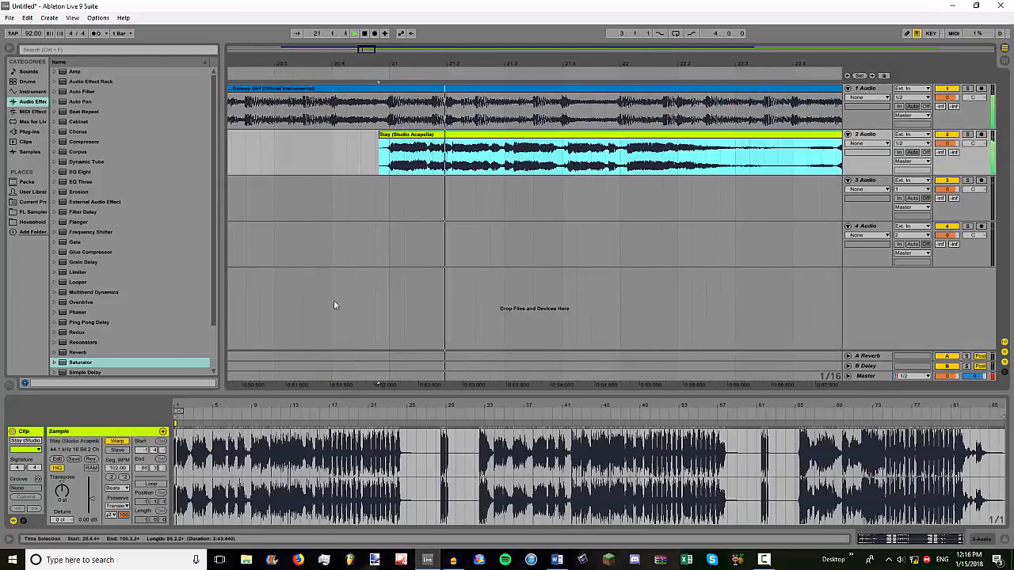
- Compare the instrumental's beat with the acapella's vocal entry at bar 25 to check that they line up
{"action": "left_click_drag", "start_coordinate": [543, 65], "coordinate": [543, 41]}
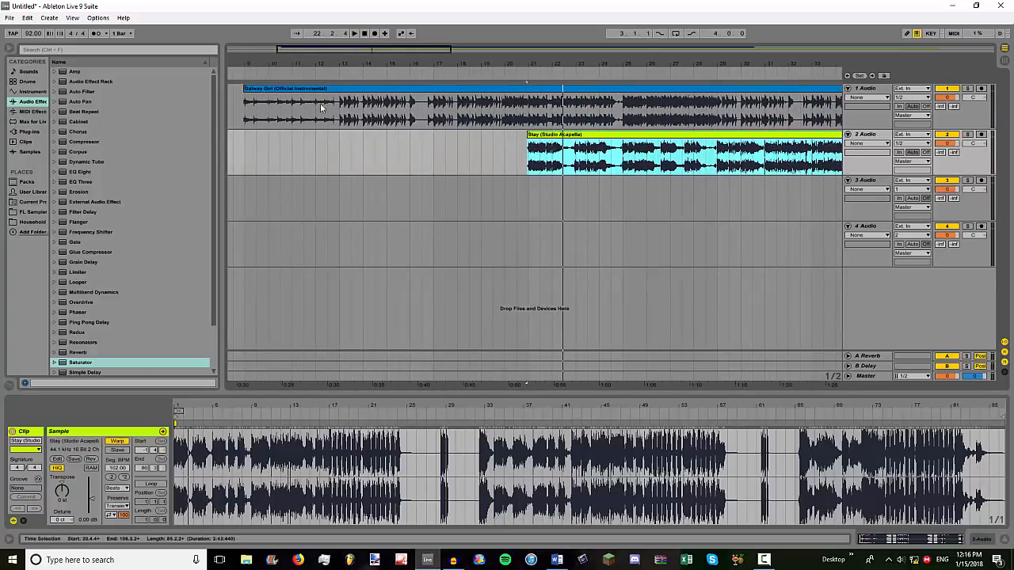
{"action": "left_click_drag", "start_coordinate": [632, 79], "coordinate": [632, 96]}
{"action": "left_click", "coordinate": [611, 107]}
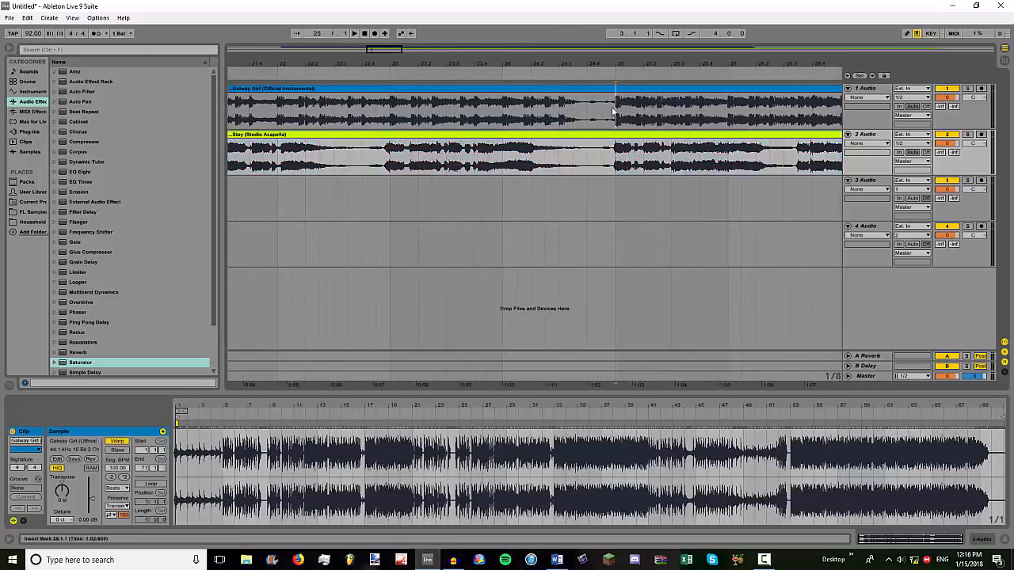
{"action": "left_click_drag", "start_coordinate": [622, 61], "coordinate": [621, 77]}
{"action": "left_click", "coordinate": [597, 90]}
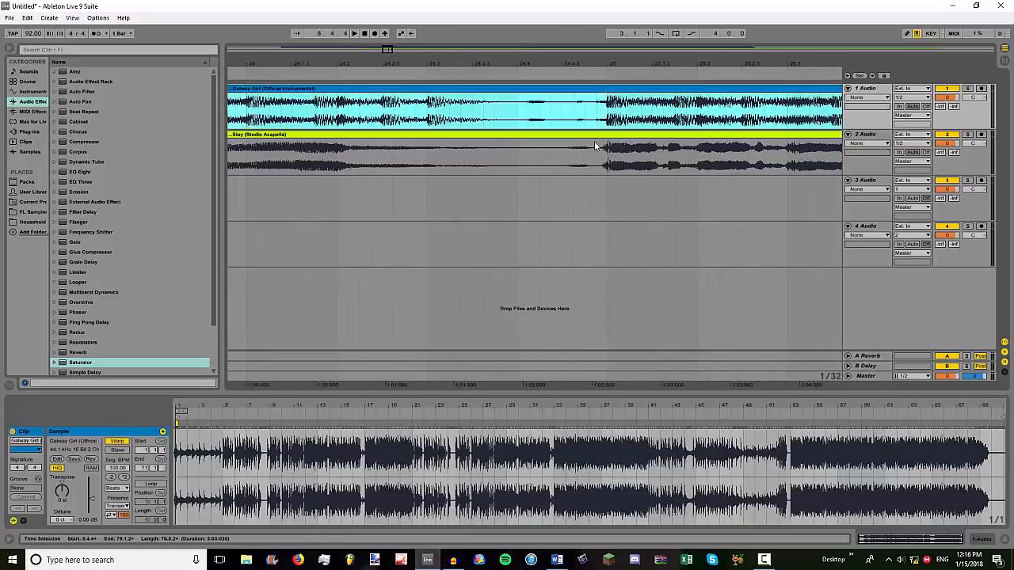
{"action": "left_click", "coordinate": [595, 136]}
{"action": "left_click", "coordinate": [602, 90]}
{"action": "left_click", "coordinate": [600, 152]}
{"action": "left_click", "coordinate": [599, 107]}
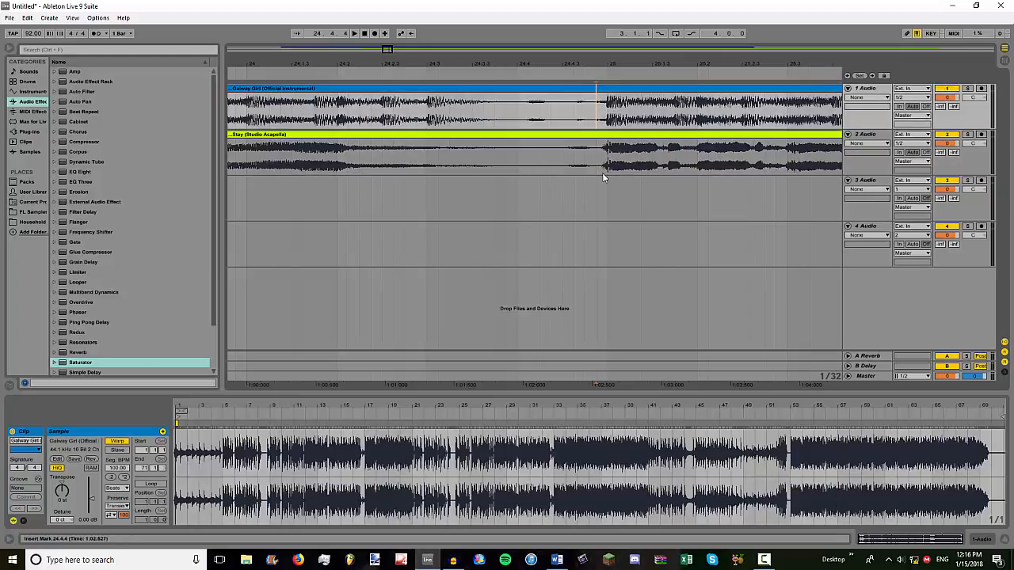
{"action": "left_click", "coordinate": [606, 135]}
{"action": "left_click", "coordinate": [607, 90]}
{"action": "left_click", "coordinate": [602, 135]}
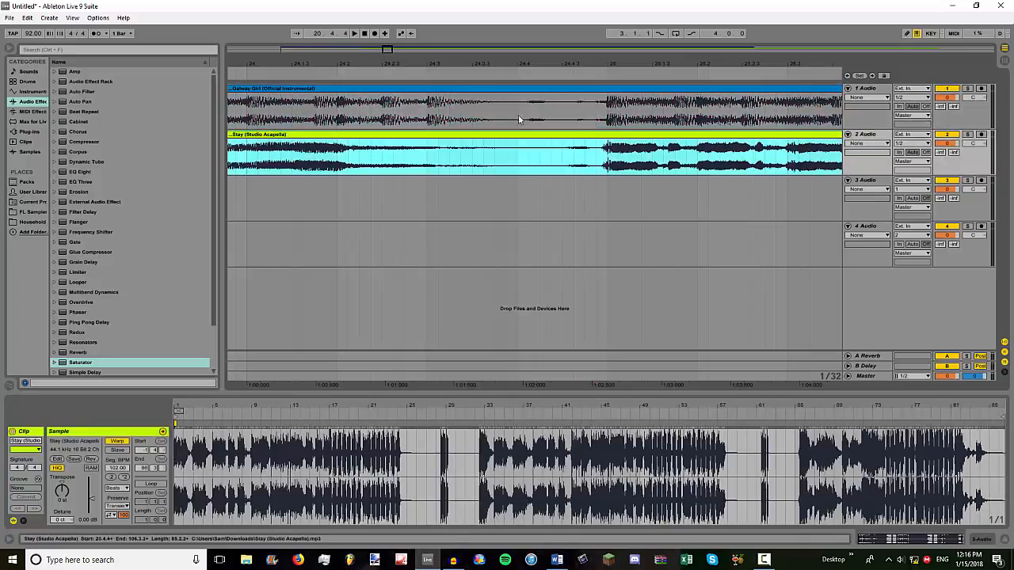
- Select the acapella section from bar 21 to bar 37, and extend the selection to bar 41
{"action": "left_click", "coordinate": [289, 117]}
{"action": "mouse_move", "coordinate": [323, 64]}
{"action": "left_mouse_down"}
{"action": "mouse_move", "coordinate": [395, 49]}
{"action": "mouse_move", "coordinate": [465, 64]}
{"action": "mouse_move", "coordinate": [515, 32]}
{"action": "left_mouse_up"}
{"action": "left_click", "coordinate": [448, 110]}
{"action": "left_click_drag", "start_coordinate": [449, 167], "coordinate": [728, 168]}
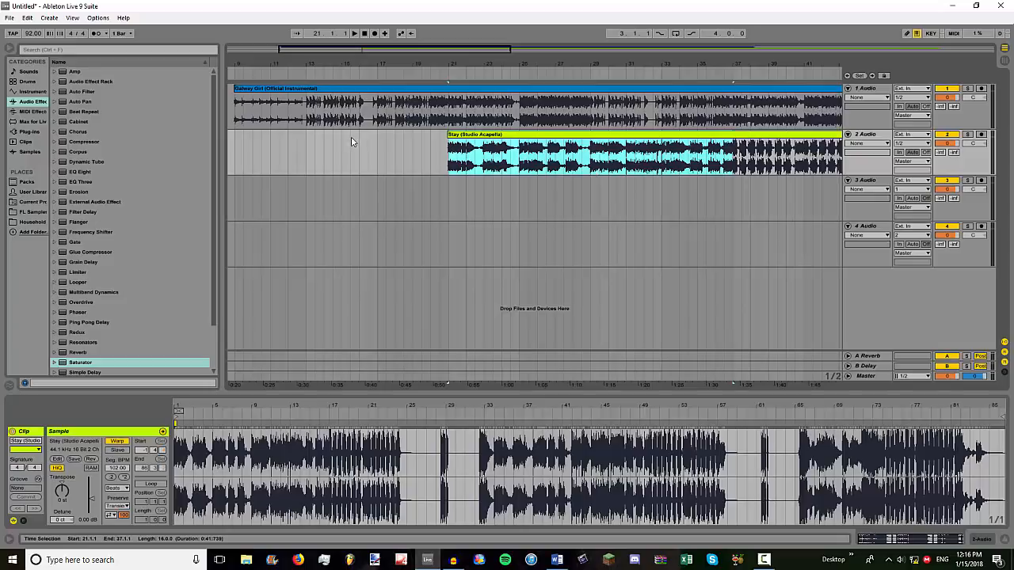
{"action": "left_click_drag", "start_coordinate": [454, 169], "coordinate": [804, 171]}
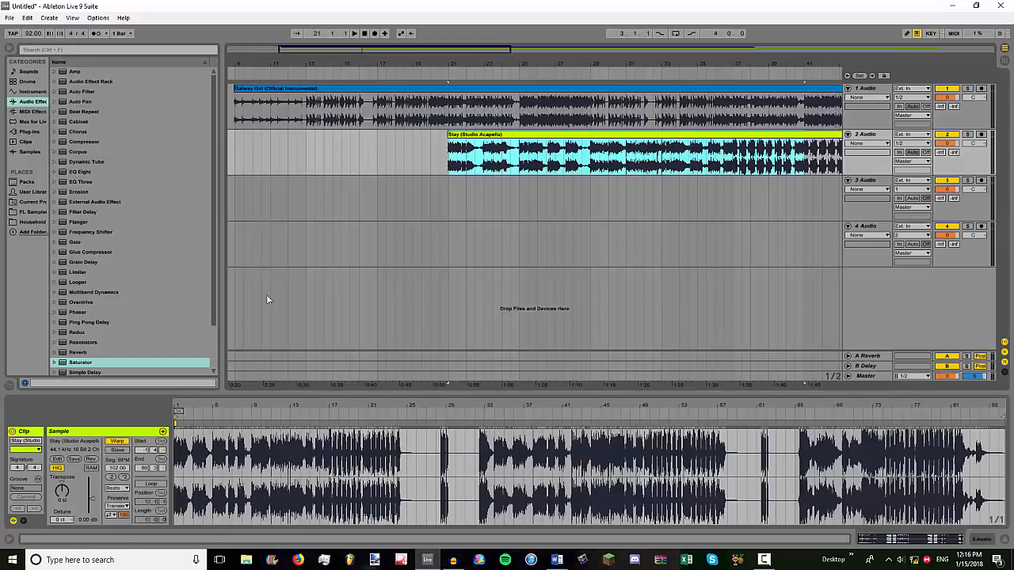
- Select the Stay acapella clip and look through its available warp modes without changing the current one
{"action": "left_click", "coordinate": [475, 90]}
{"action": "left_click", "coordinate": [486, 171]}
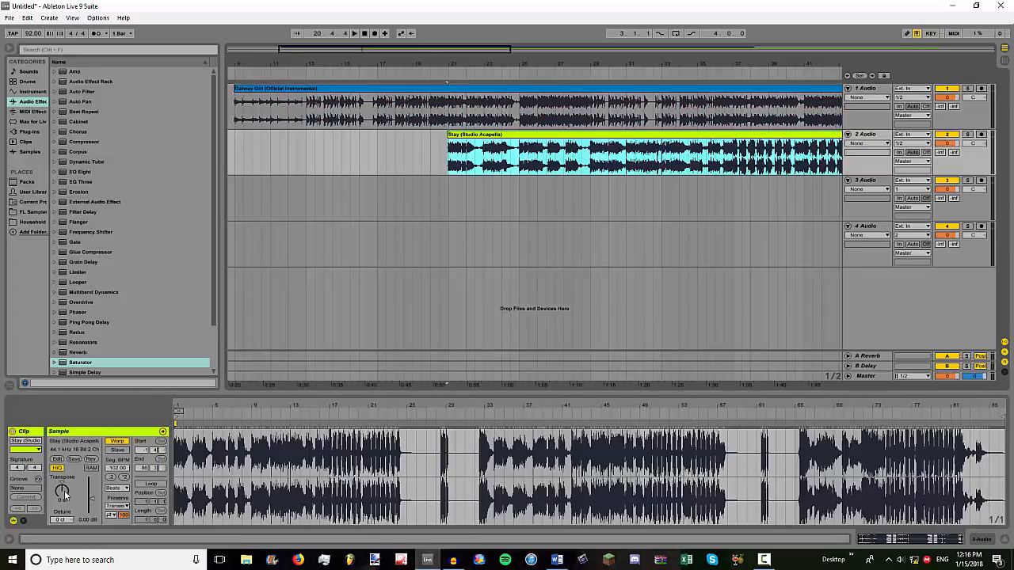
{"action": "left_click", "coordinate": [115, 489]}
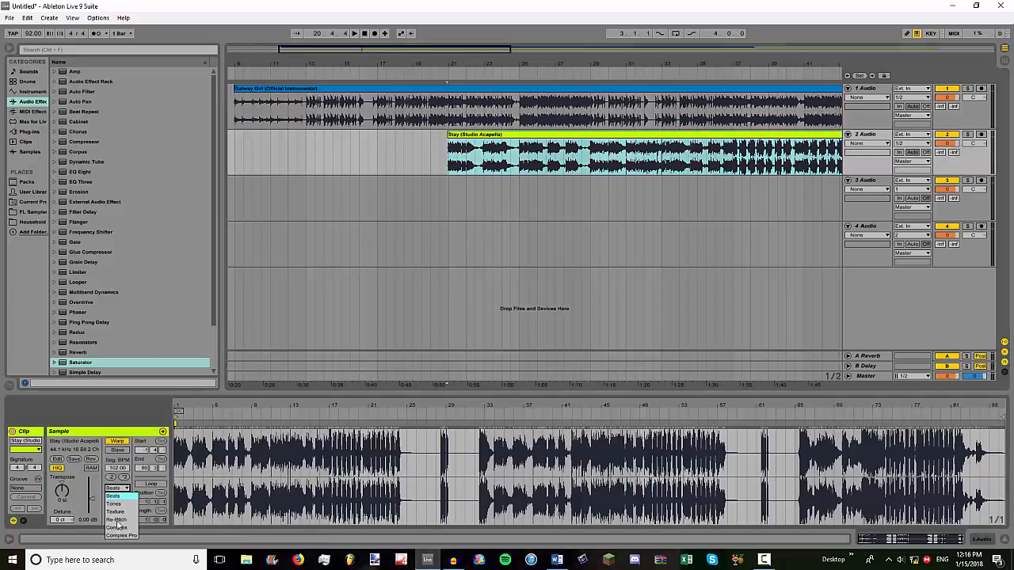
{"action": "left_click", "coordinate": [302, 306]}
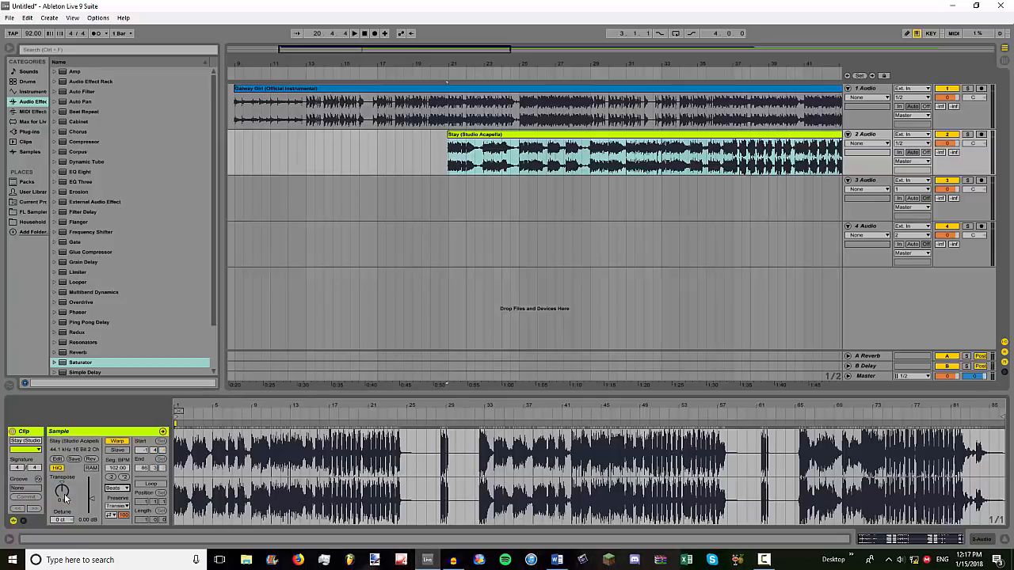
- Solo the acapella track and play the vocal from bar 21 to hear its current key
{"action": "left_click", "coordinate": [967, 134]}
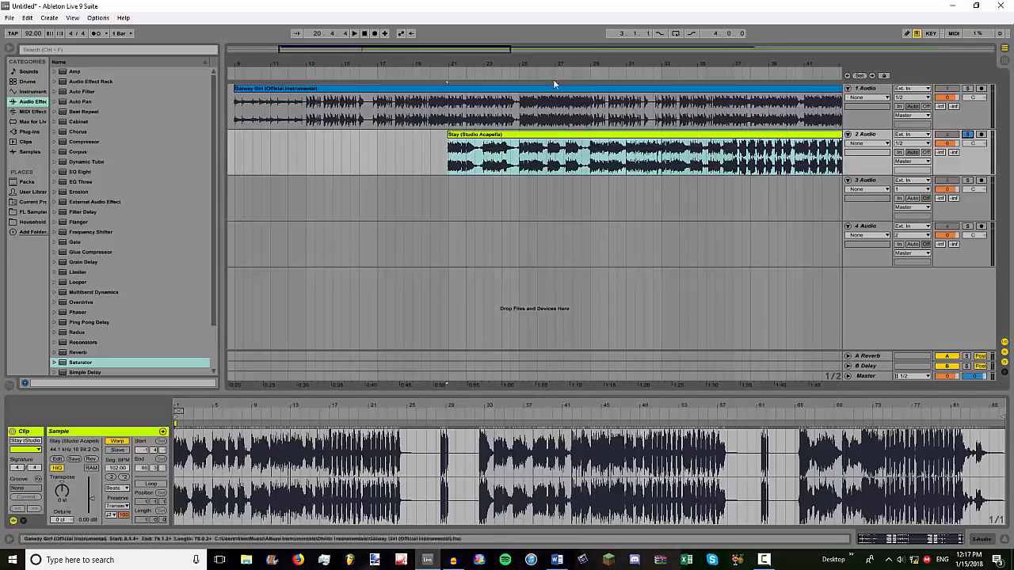
{"action": "left_click_drag", "start_coordinate": [450, 65], "coordinate": [450, 150]}
{"action": "left_click", "coordinate": [444, 170]}
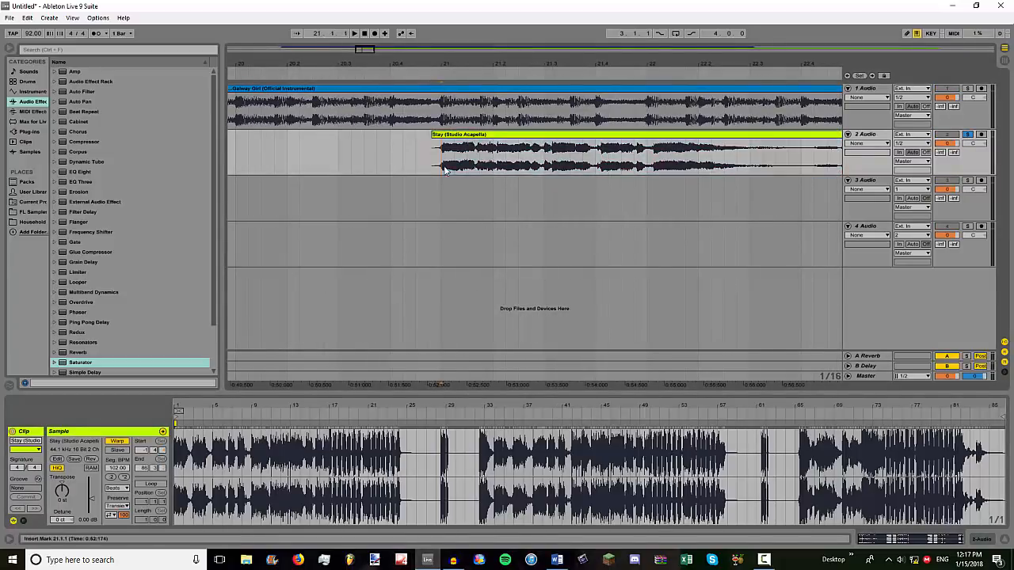
{"action": "key", "text": "space"}
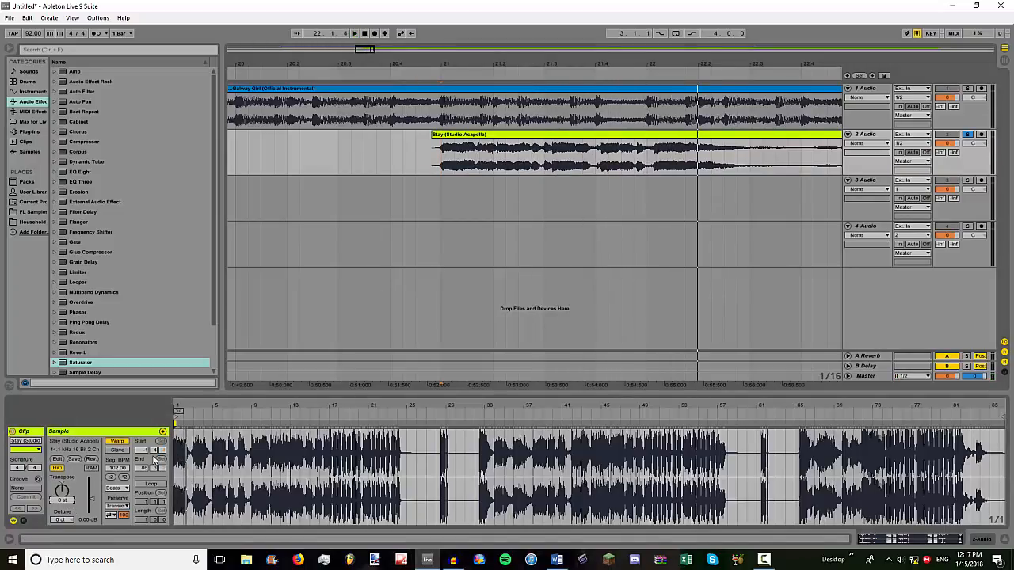
- Transpose the Stay acapella up 2 semitones and play it soloed to hear the key change
{"action": "key", "text": "space"}
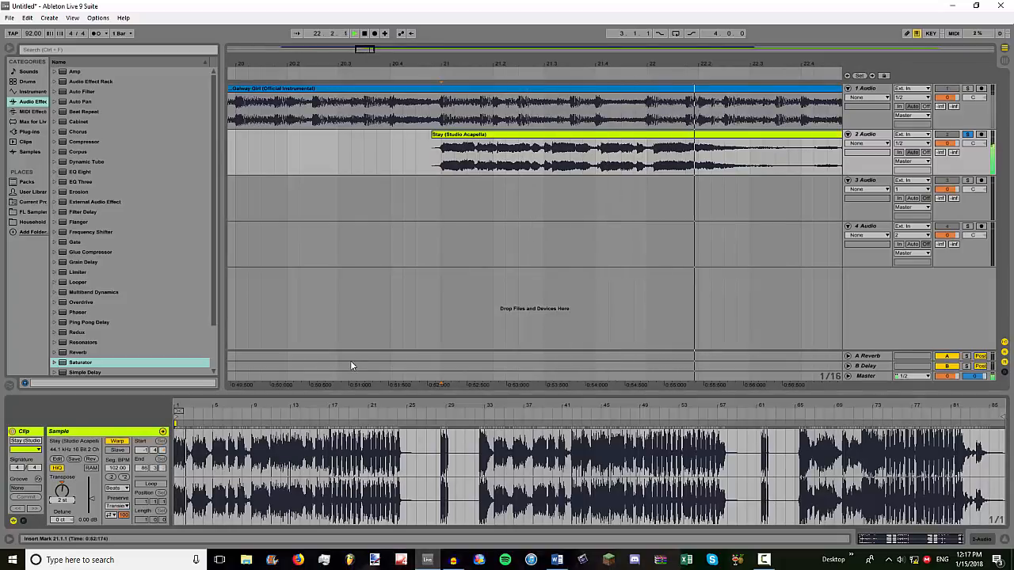
{"action": "key", "text": "space"}
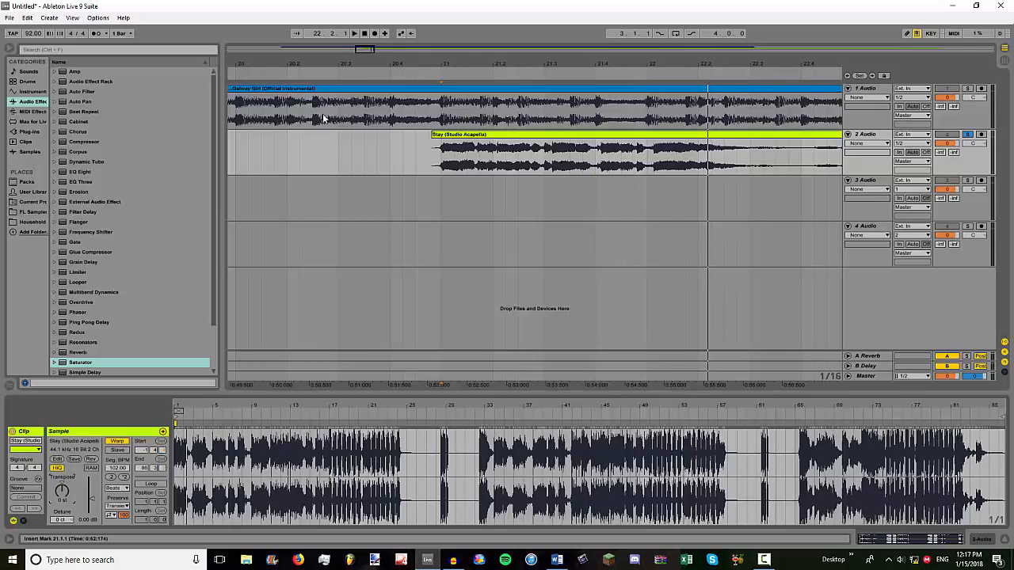
{"action": "left_click_drag", "start_coordinate": [454, 63], "coordinate": [453, 16]}
{"action": "left_click", "coordinate": [356, 99]}
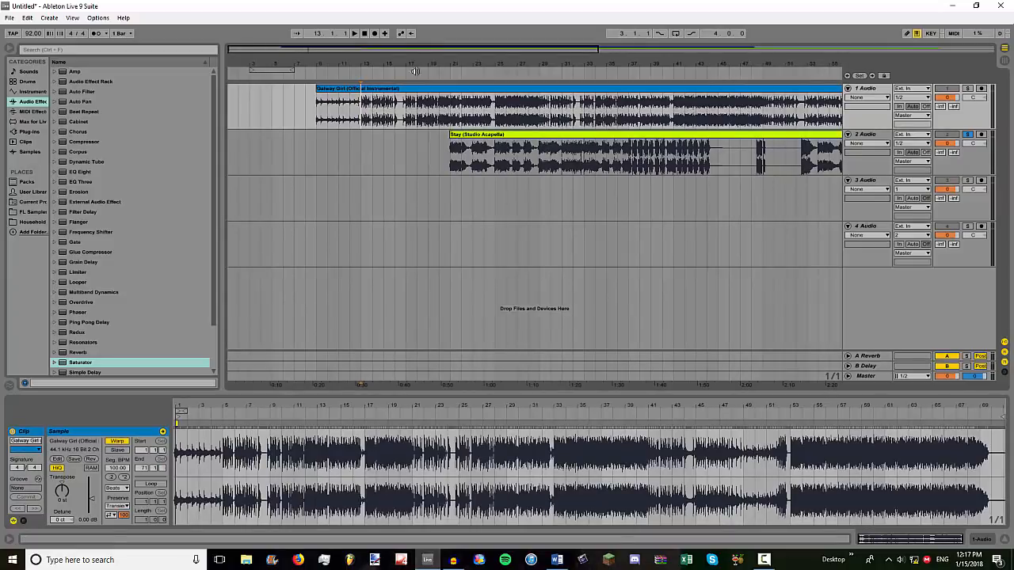
{"action": "left_click_drag", "start_coordinate": [444, 62], "coordinate": [445, 119]}
{"action": "left_click", "coordinate": [512, 154]}
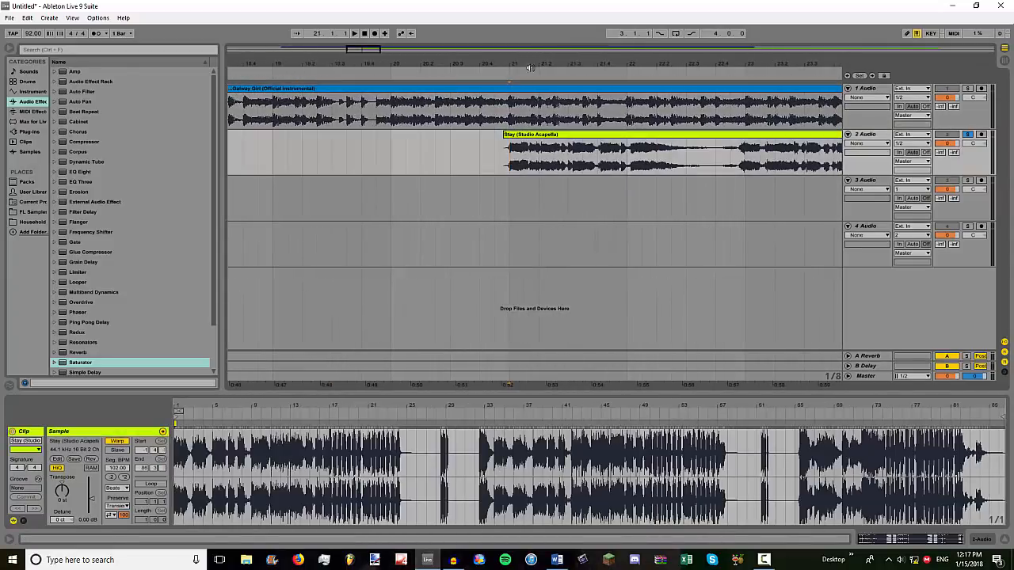
{"action": "mouse_move", "coordinate": [544, 65]}
{"action": "left_mouse_down"}
{"action": "mouse_move", "coordinate": [544, 84]}
{"action": "mouse_move", "coordinate": [544, 51]}
{"action": "left_mouse_up"}
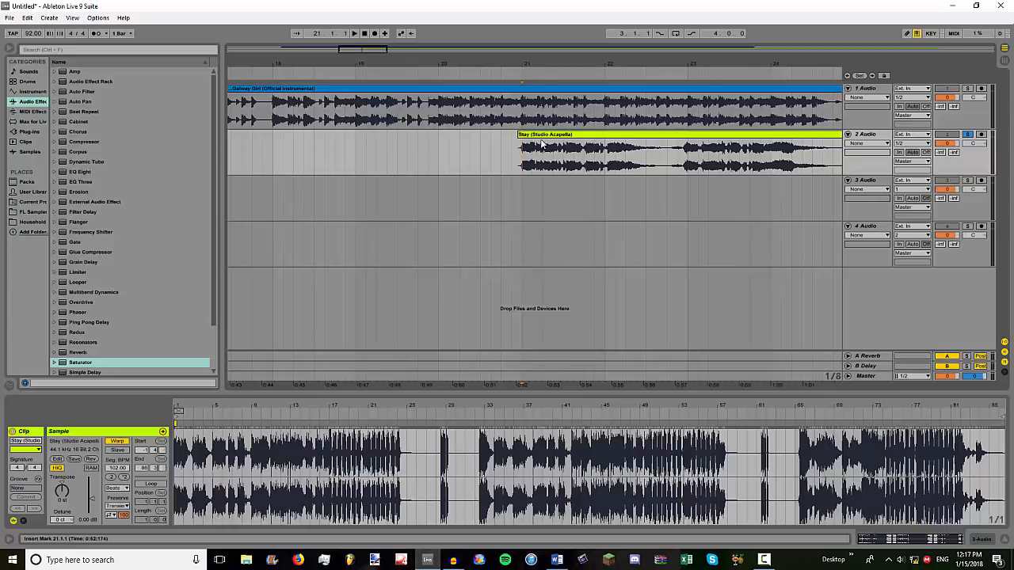
{"action": "left_click", "coordinate": [541, 135]}
{"action": "left_click_drag", "start_coordinate": [539, 64], "coordinate": [539, 79]}
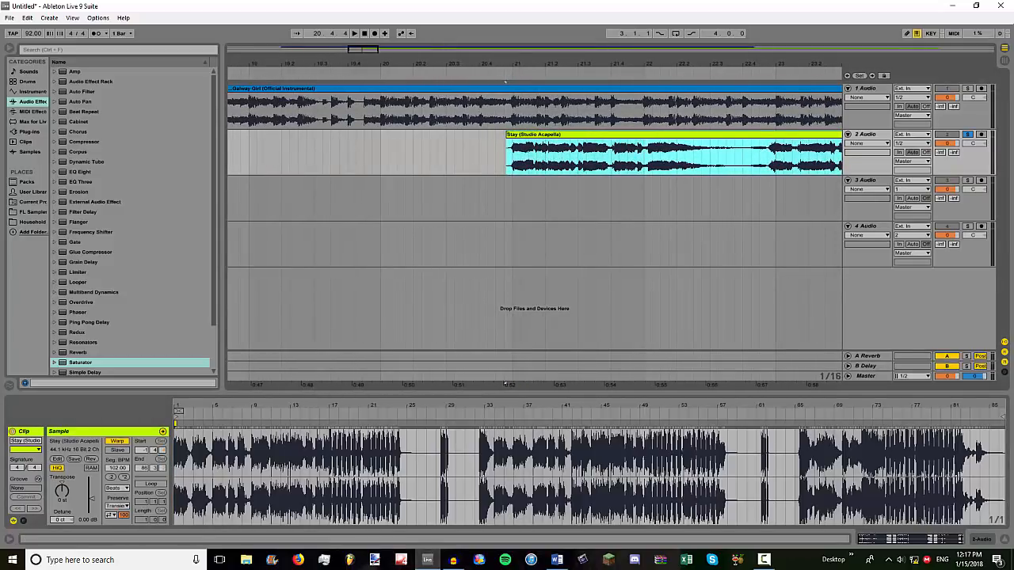
{"action": "left_click_drag", "start_coordinate": [531, 65], "coordinate": [534, 38]}
{"action": "double_click", "coordinate": [536, 136]}
- Transpose the Galway Girl instrumental to -1 st and play it soloed from bar 20
{"action": "left_click", "coordinate": [328, 88]}
{"action": "left_click_drag", "start_coordinate": [251, 65], "coordinate": [308, 40]}
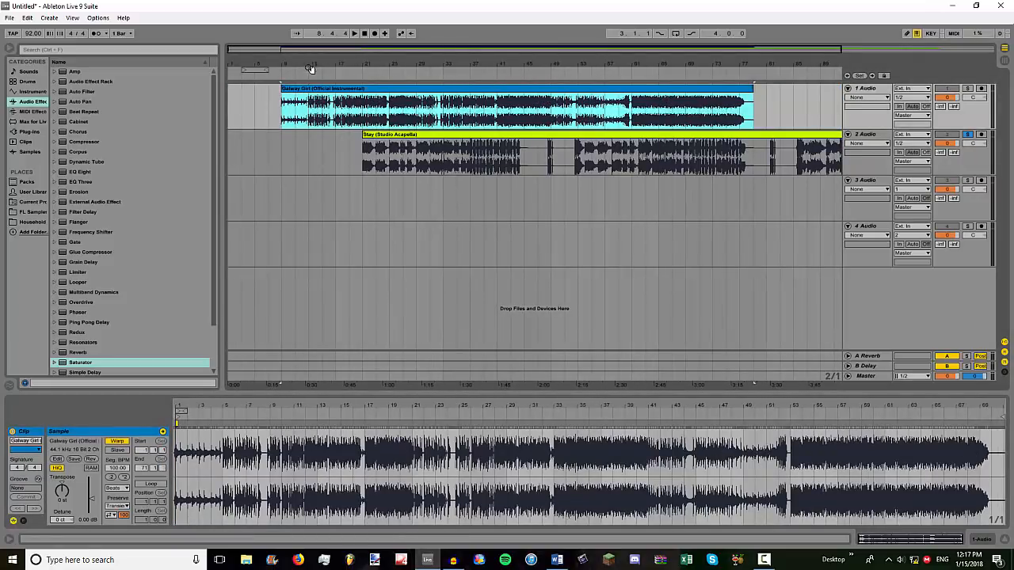
{"action": "left_click_drag", "start_coordinate": [368, 65], "coordinate": [367, 127]}
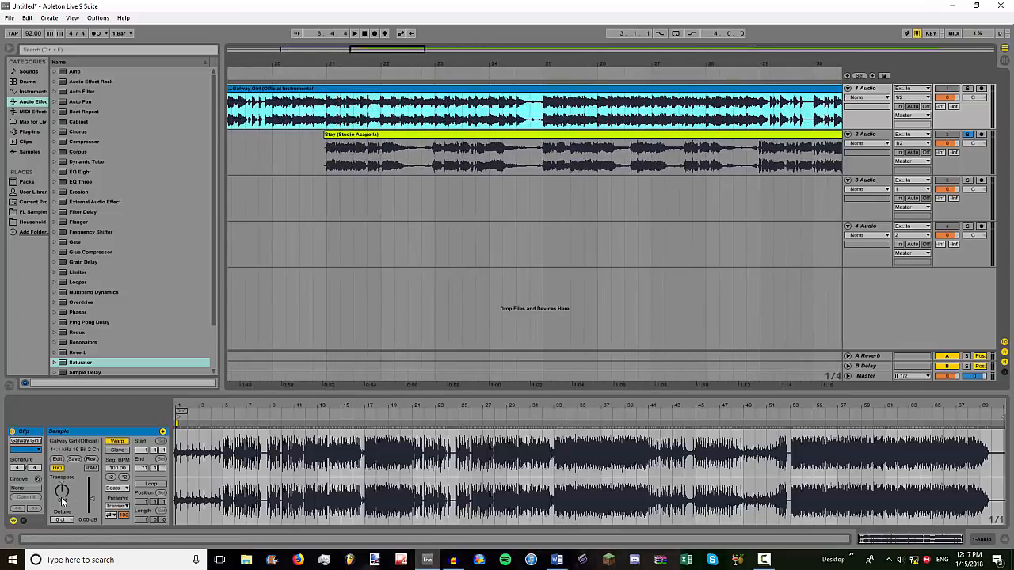
{"action": "left_click_drag", "start_coordinate": [62, 491], "coordinate": [62, 491]}
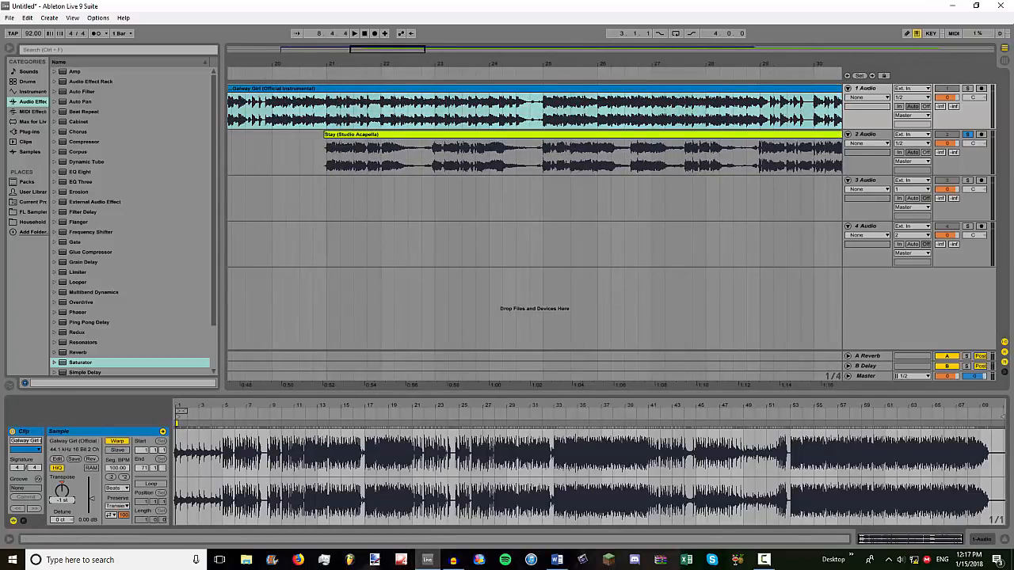
{"action": "left_click", "coordinate": [258, 68]}
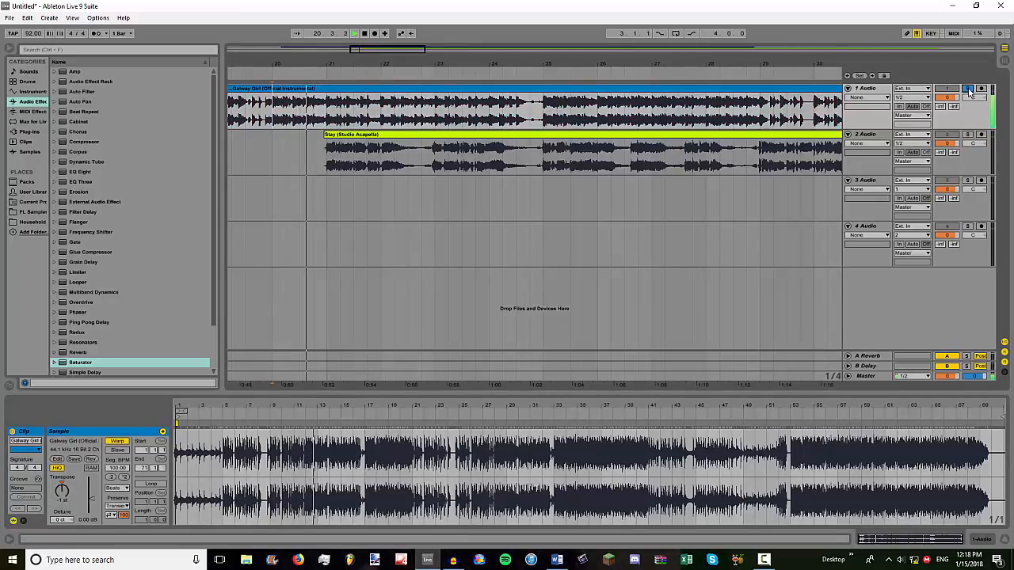
{"action": "key", "text": "space"}
- Transpose the Stay acapella to 1 st and play it soloed from bar 21, ending with its solo turned off
{"action": "left_click", "coordinate": [342, 162]}
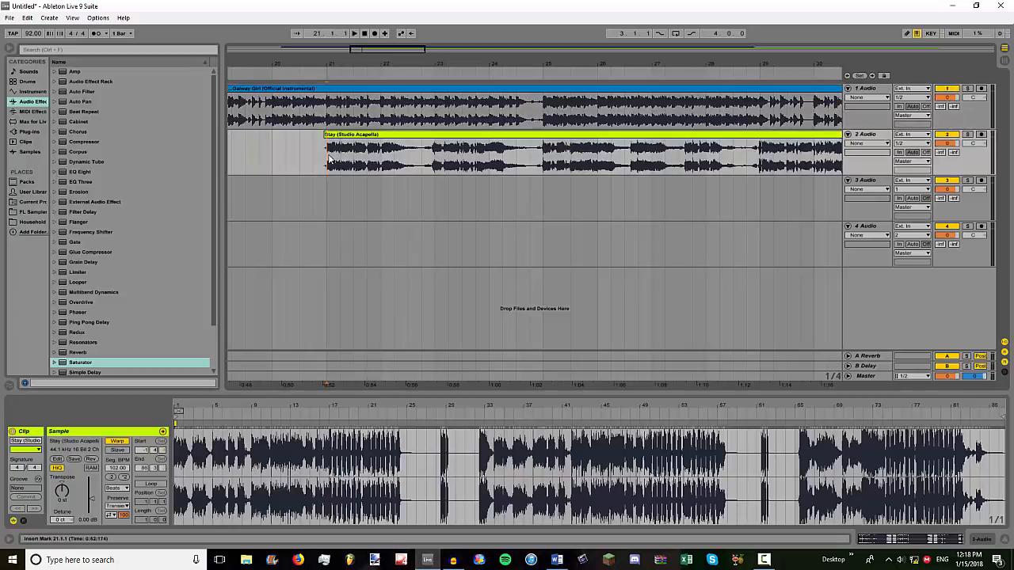
{"action": "left_click", "coordinate": [967, 134]}
{"action": "key", "text": "space"}
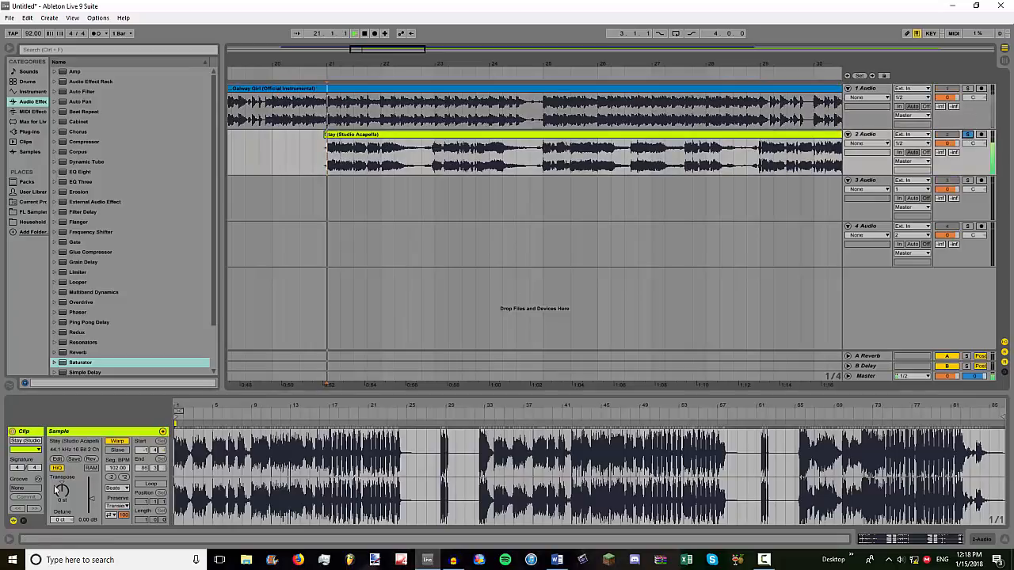
{"action": "left_click_drag", "start_coordinate": [62, 491], "coordinate": [62, 484]}
{"action": "key", "text": "space"}
{"action": "key", "text": "space"}
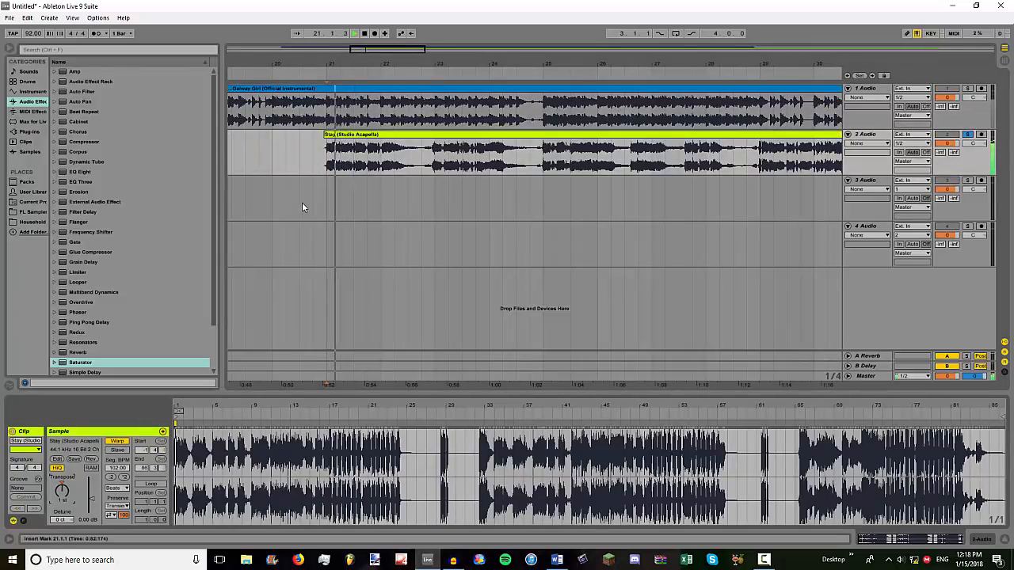
{"action": "left_click", "coordinate": [967, 136]}
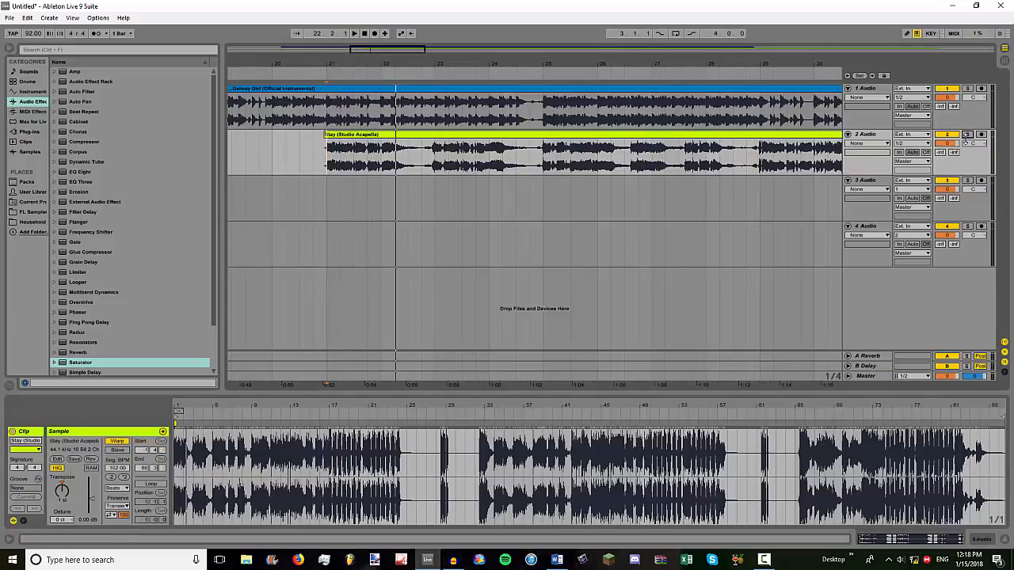
- Solo the acapella track and play the transposed vocal from just before bar 25
{"action": "left_click", "coordinate": [503, 148]}
{"action": "left_click", "coordinate": [436, 149]}
{"action": "left_click", "coordinate": [545, 159]}
{"action": "left_click_drag", "start_coordinate": [544, 67], "coordinate": [547, 150]}
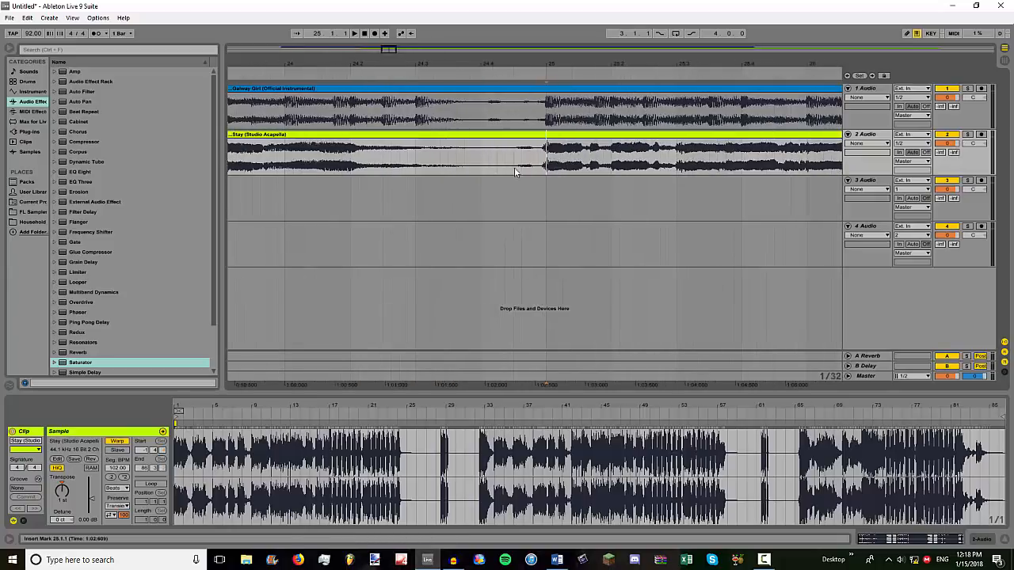
{"action": "left_click", "coordinate": [499, 170]}
{"action": "left_click", "coordinate": [515, 173]}
{"action": "left_click", "coordinate": [967, 136]}
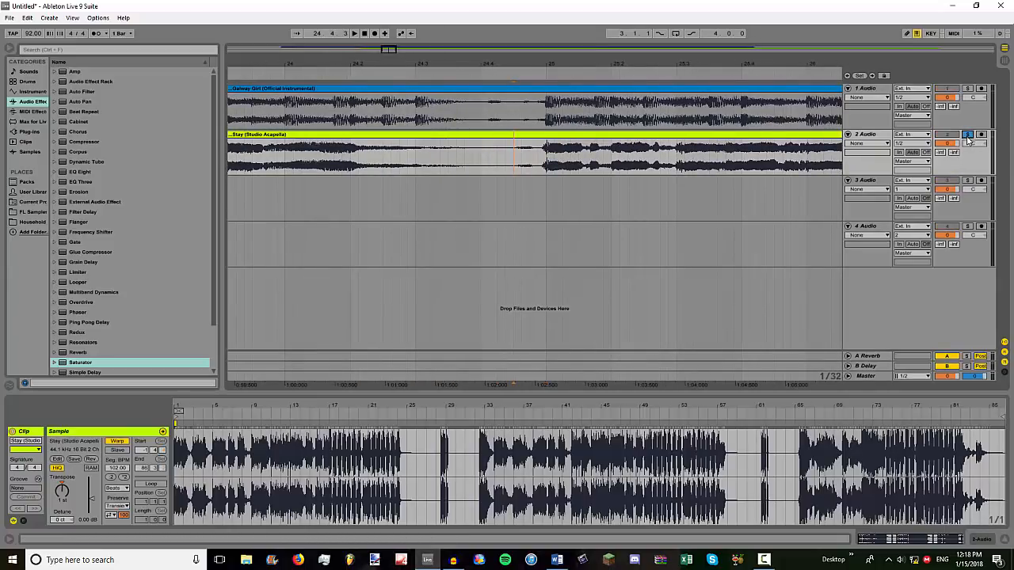
{"action": "key", "text": "space"}
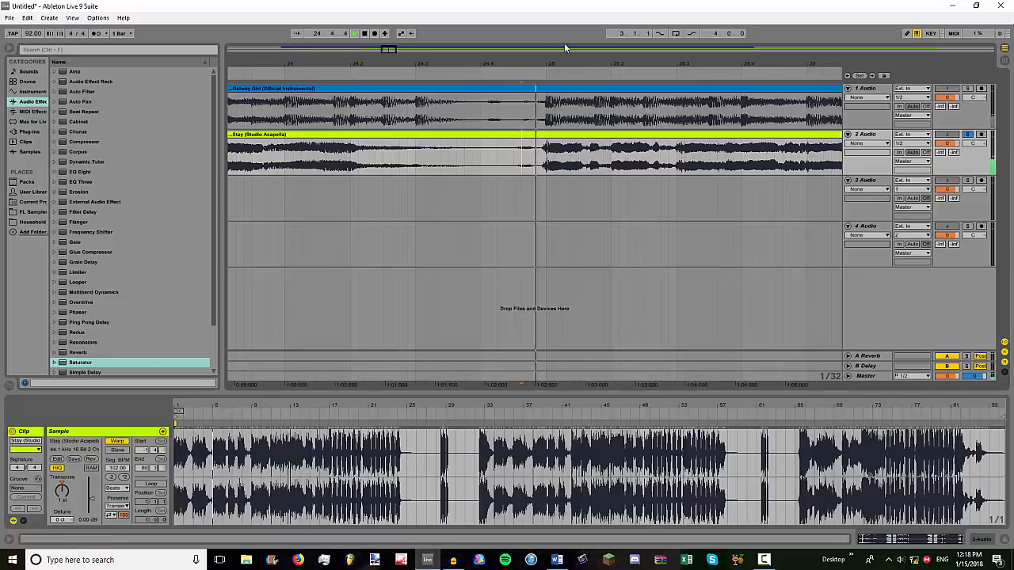
{"action": "key", "text": "minus"}
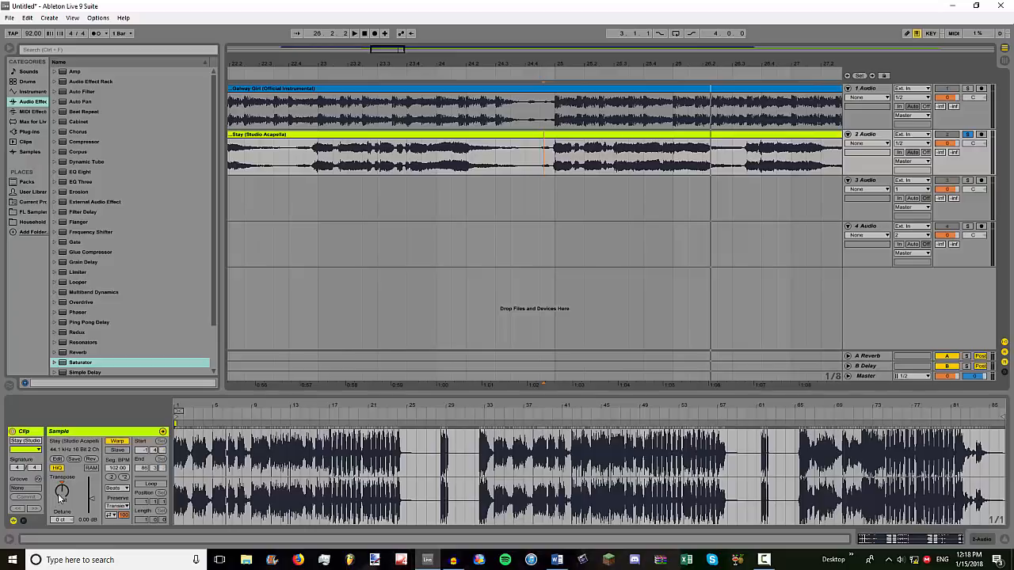
- Set the Stay acapella's warp mode to Complex Pro and place the insert marker at 24.4.3, just before bar 25
{"action": "left_click", "coordinate": [127, 489]}
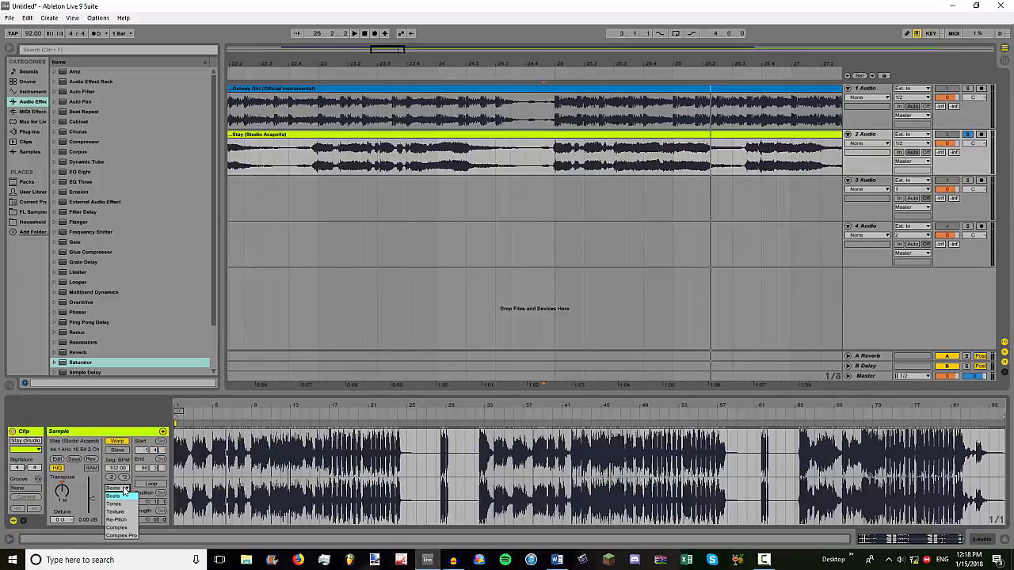
{"action": "left_click", "coordinate": [127, 536]}
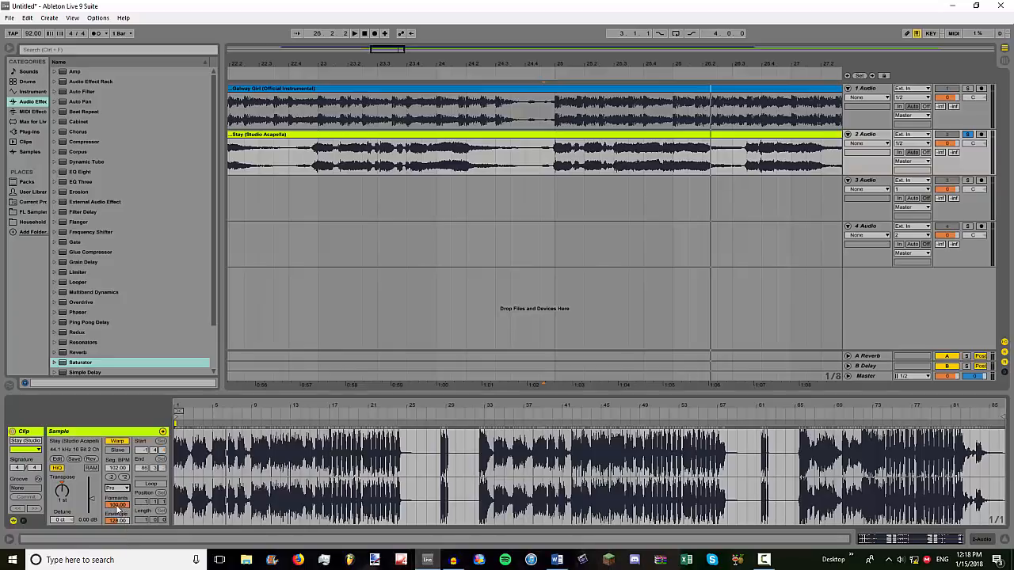
{"action": "left_click", "coordinate": [543, 160]}
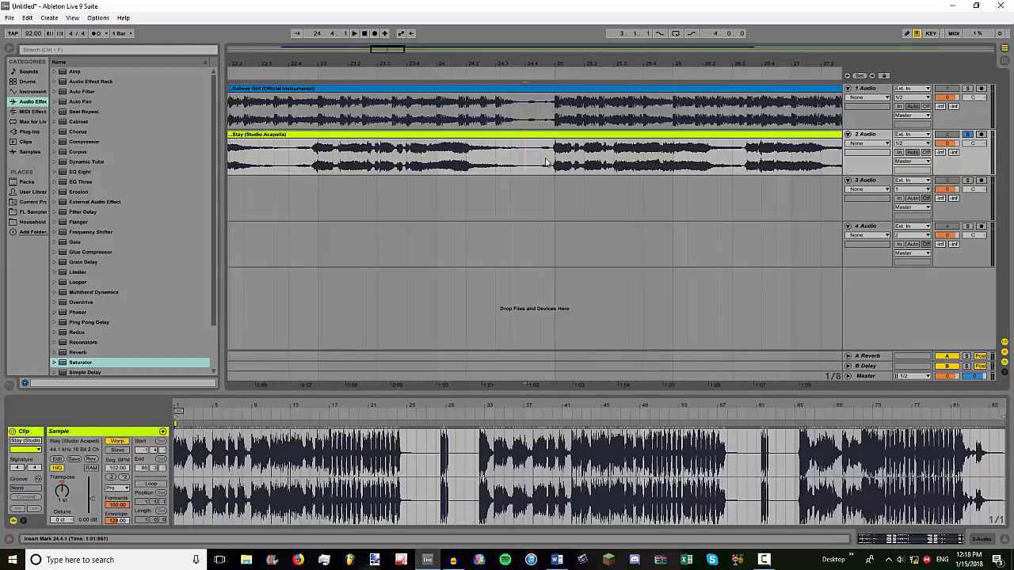
{"action": "left_click_drag", "start_coordinate": [567, 66], "coordinate": [367, 173]}
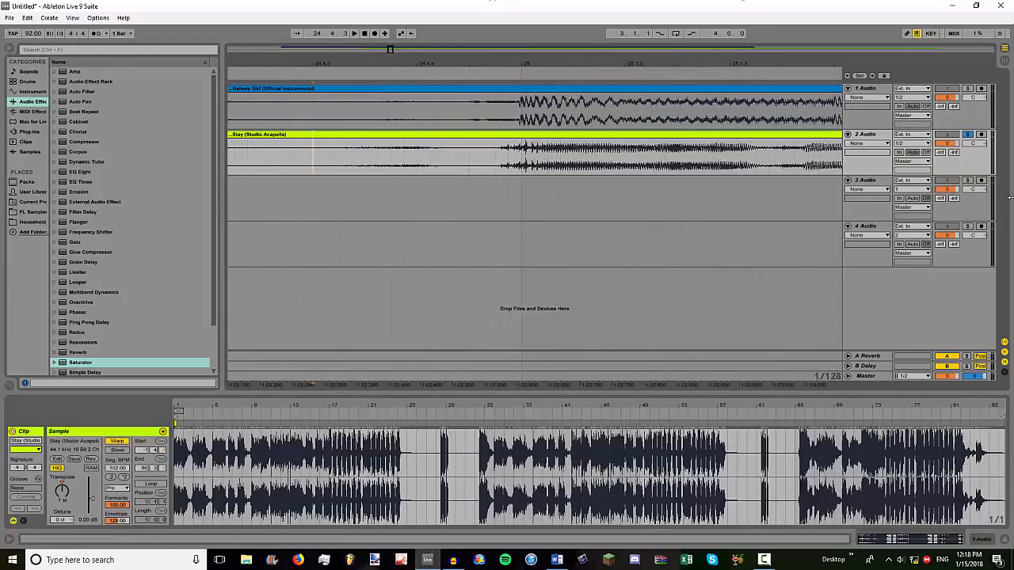
{"action": "left_click_drag", "start_coordinate": [552, 63], "coordinate": [552, 50]}
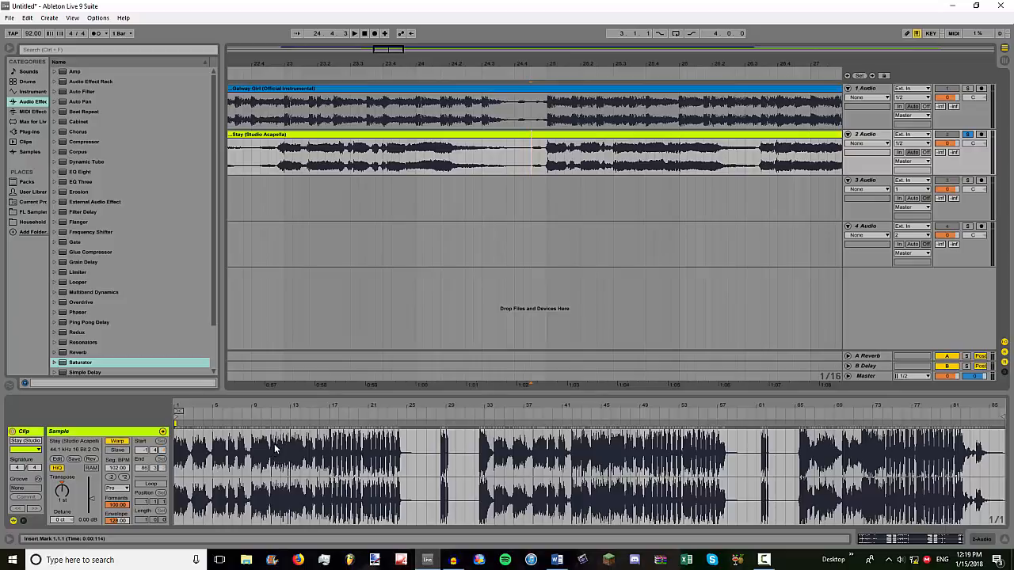
- Play the acapella transposed to 3 st with Formants at 0, and compare it with Formants set back to 100
{"action": "key", "text": "space"}
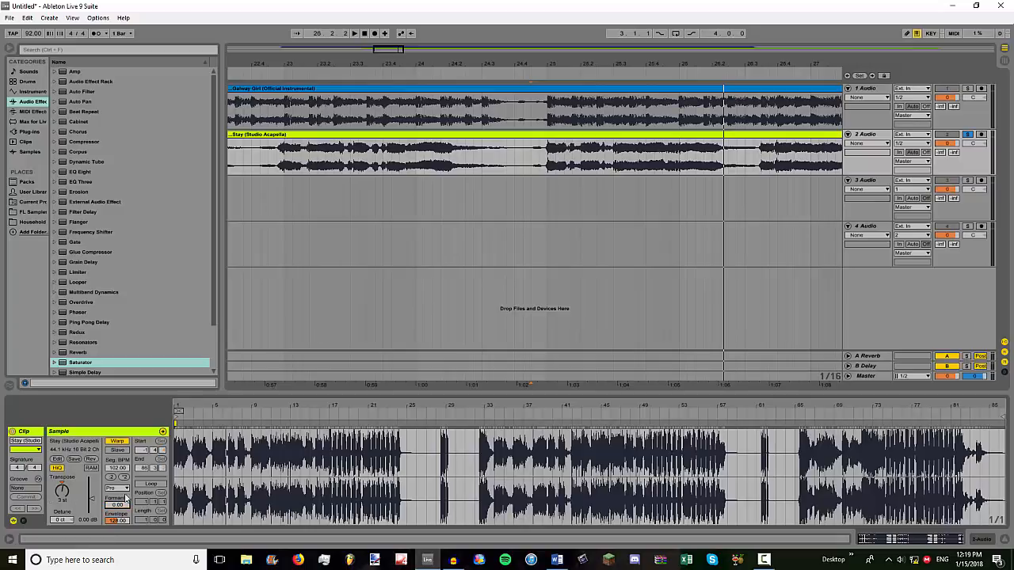
{"action": "key", "text": "space"}
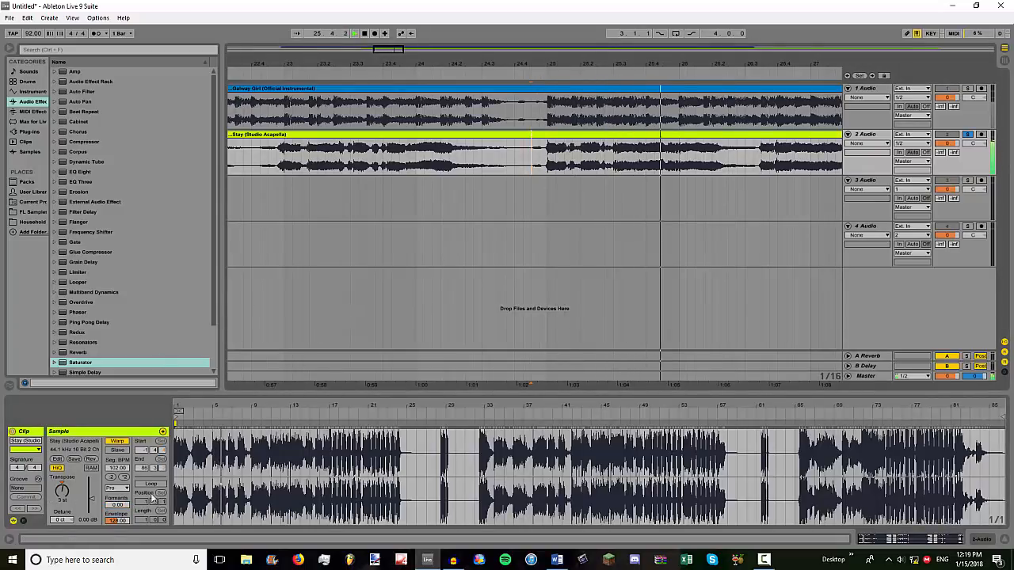
{"action": "left_click_drag", "start_coordinate": [123, 508], "coordinate": [123, 467]}
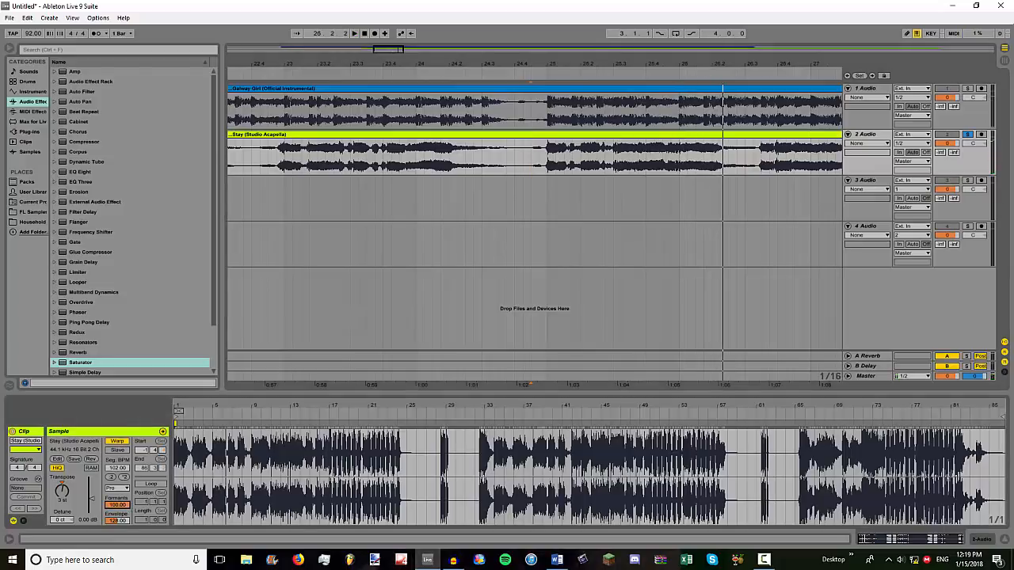
{"action": "key", "text": "space"}
{"action": "key", "text": "space"}
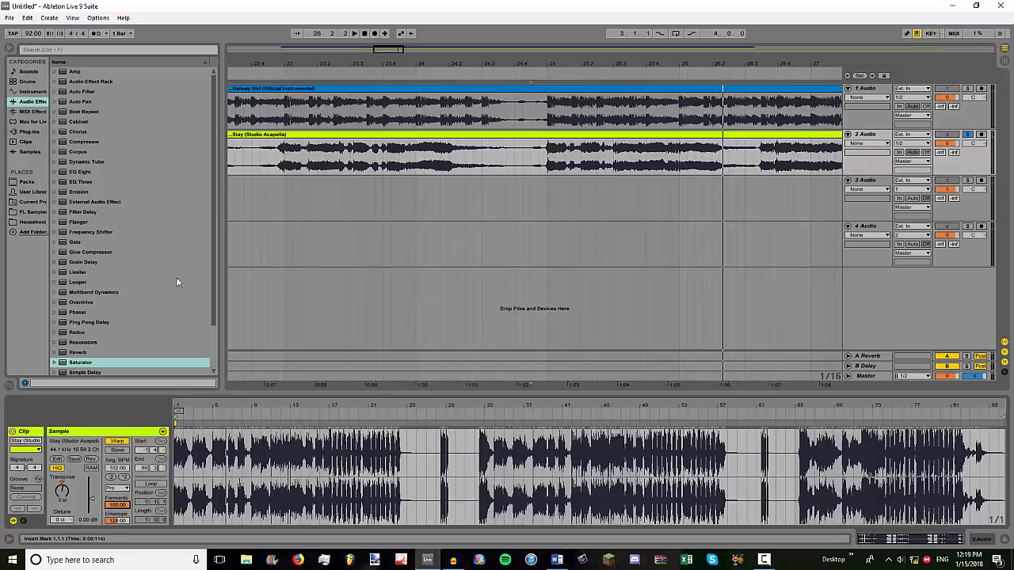
- Show the whole arrangement and review the acapella's warp modes, keeping Complex Pro
{"action": "left_click_drag", "start_coordinate": [291, 62], "coordinate": [293, 16]}
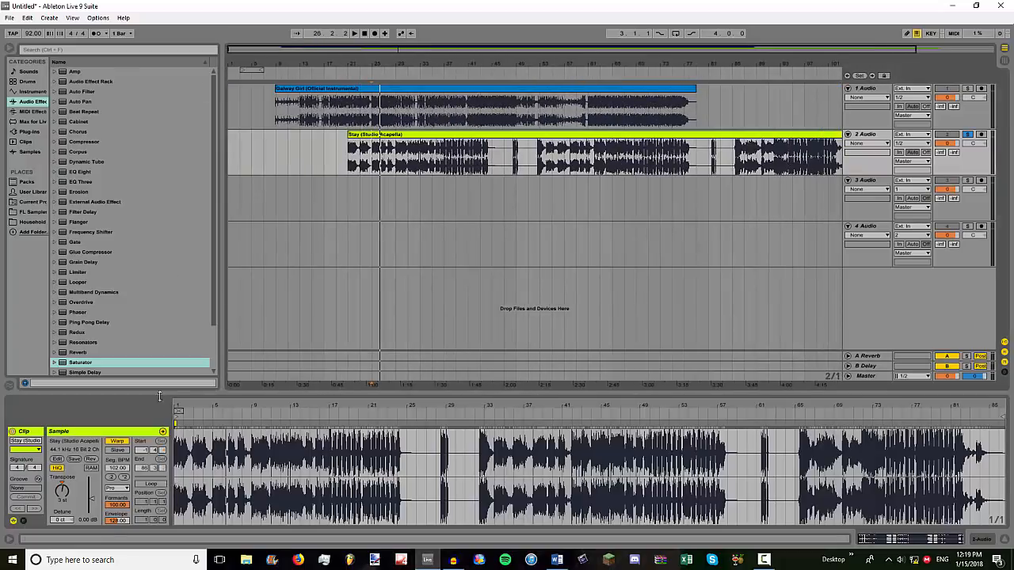
{"action": "left_click", "coordinate": [119, 488]}
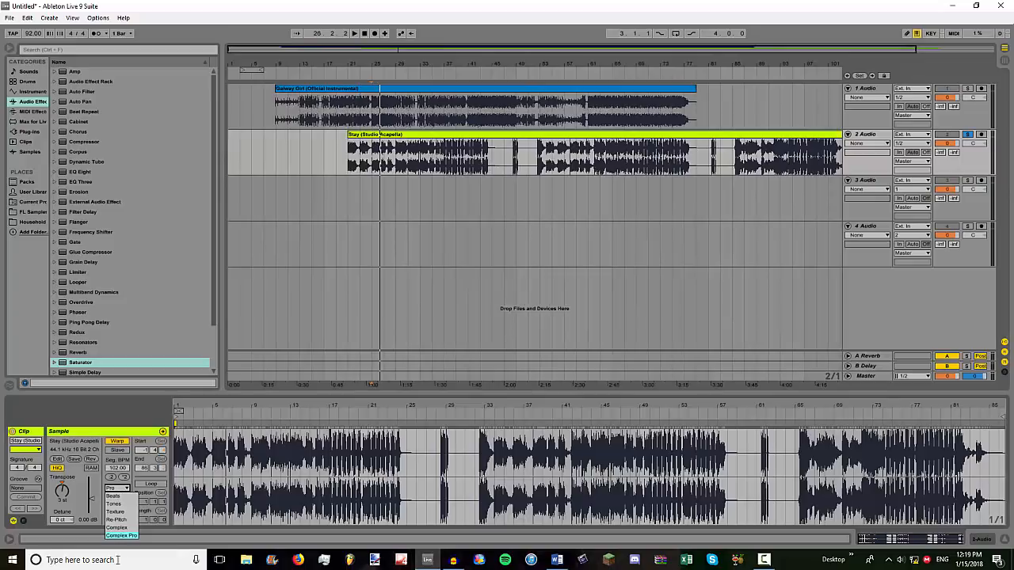
{"action": "left_click", "coordinate": [122, 486]}
- Set the Stay acapella's transposition to 1 st and select the whole clip
{"action": "left_click", "coordinate": [346, 135]}
{"action": "left_click_drag", "start_coordinate": [354, 62], "coordinate": [354, 115]}
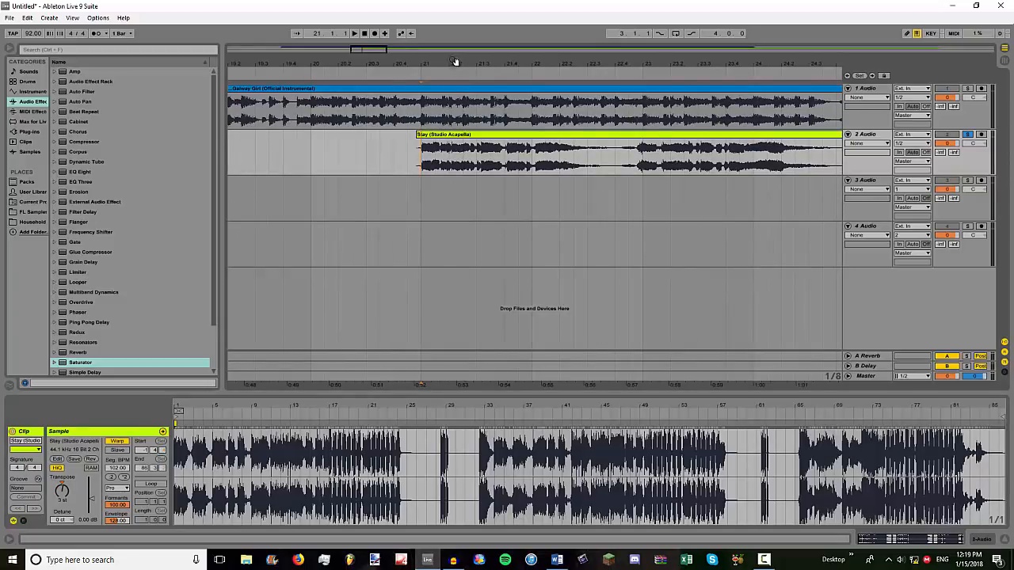
{"action": "left_click_drag", "start_coordinate": [419, 66], "coordinate": [438, 51]}
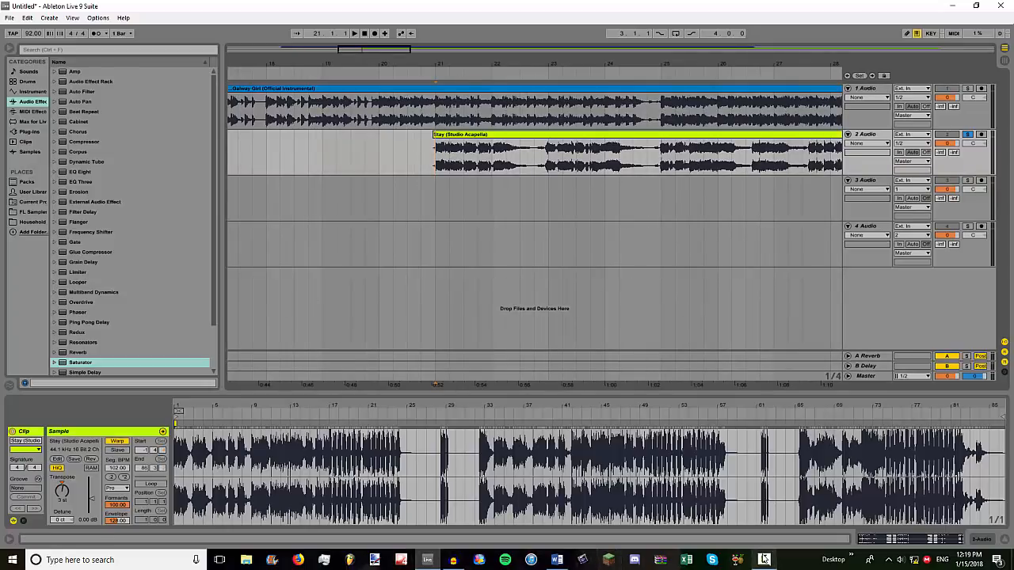
{"action": "left_click", "coordinate": [764, 559]}
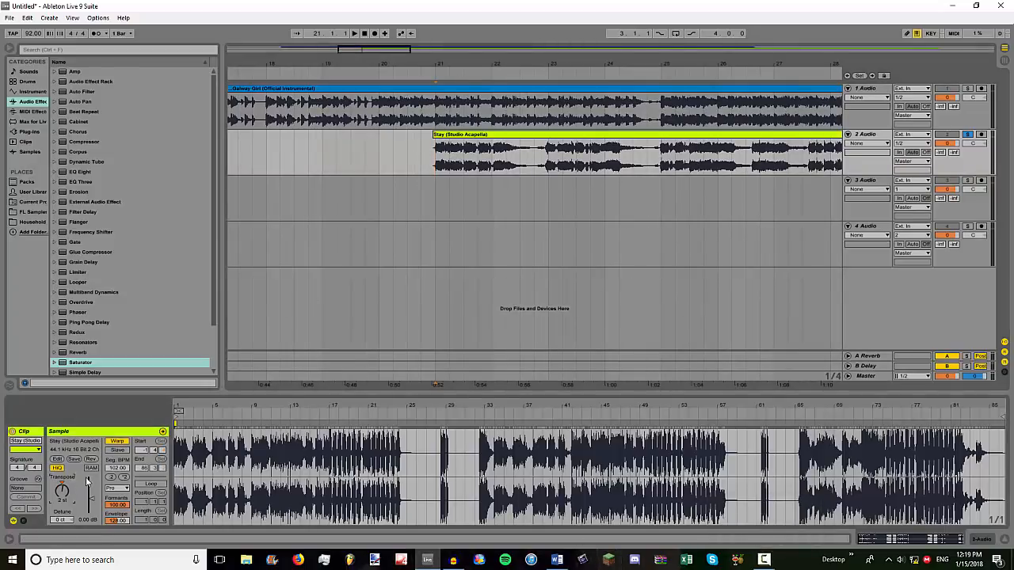
{"action": "double_click", "coordinate": [507, 153]}
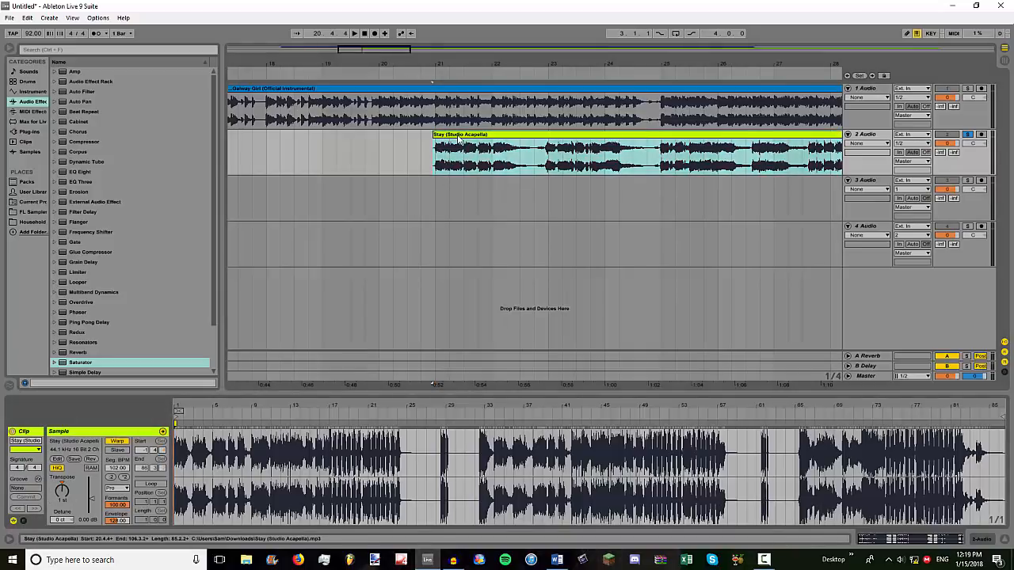
{"action": "left_click", "coordinate": [491, 127]}
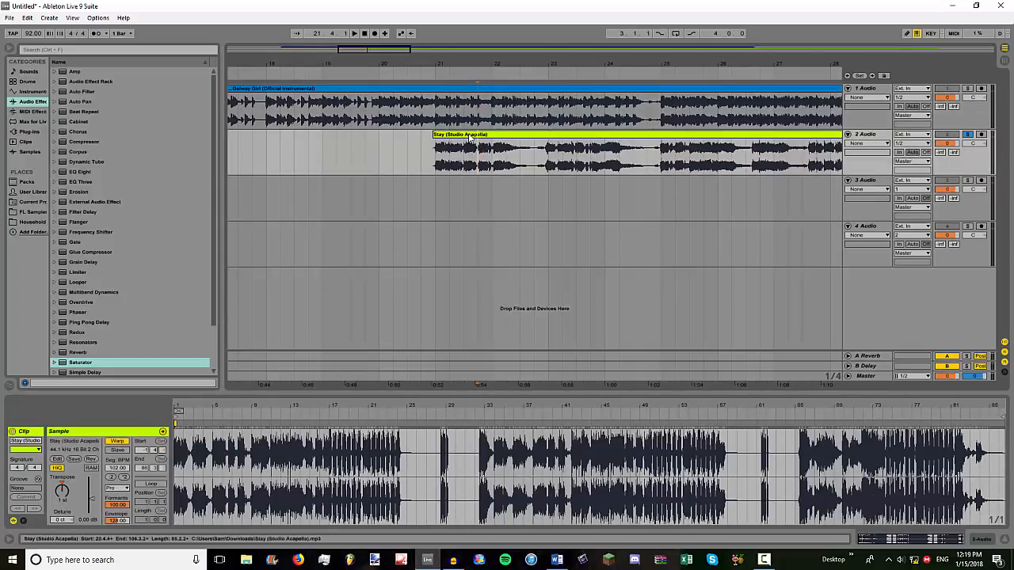
{"action": "double_click", "coordinate": [485, 148]}
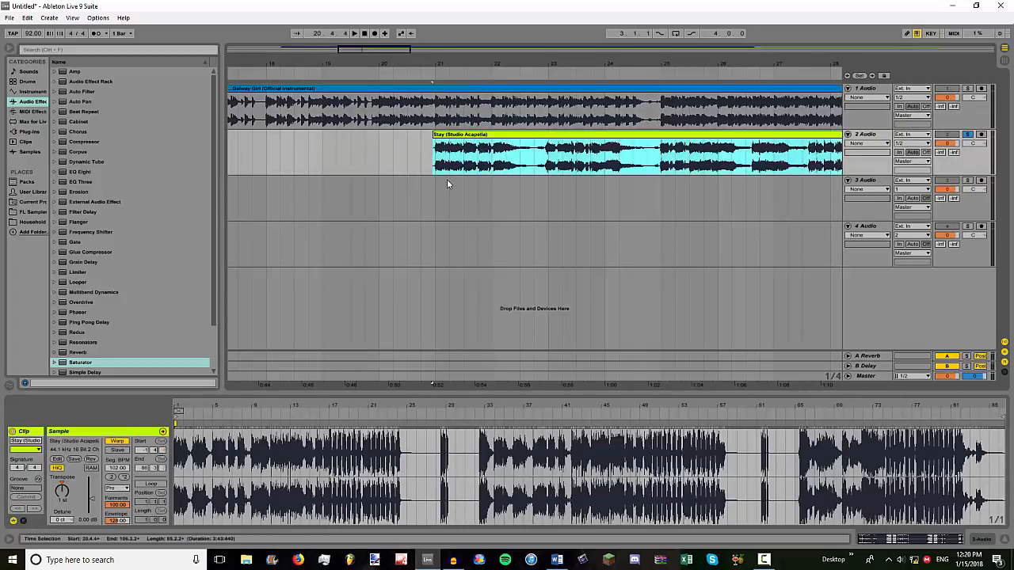
- Select the Galway Girl instrumental to view its clip settings, and clear the selection by placing the insert marker at 22.1.1 on 3 Audio
{"action": "left_click", "coordinate": [430, 90]}
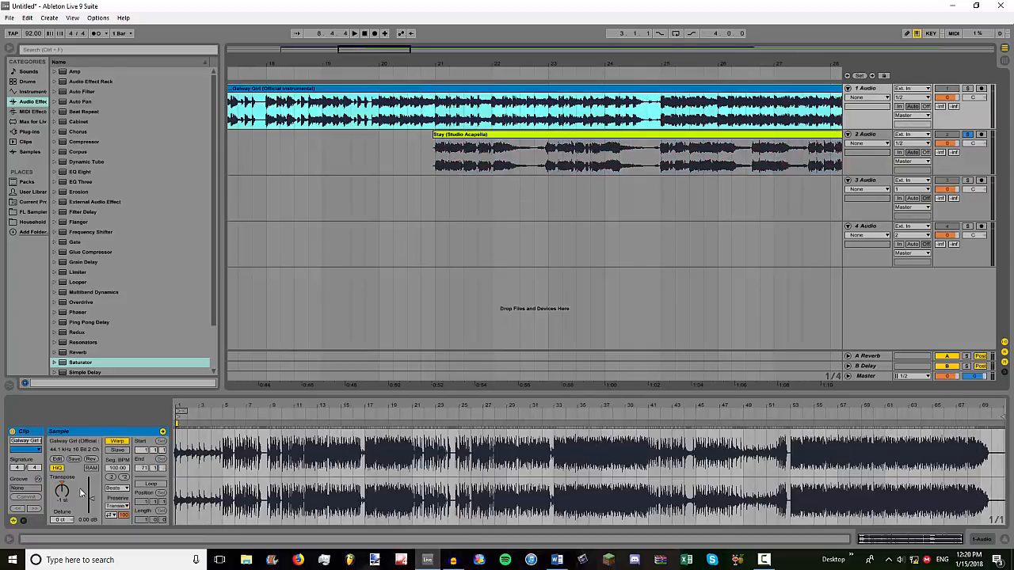
{"action": "left_click", "coordinate": [488, 181]}
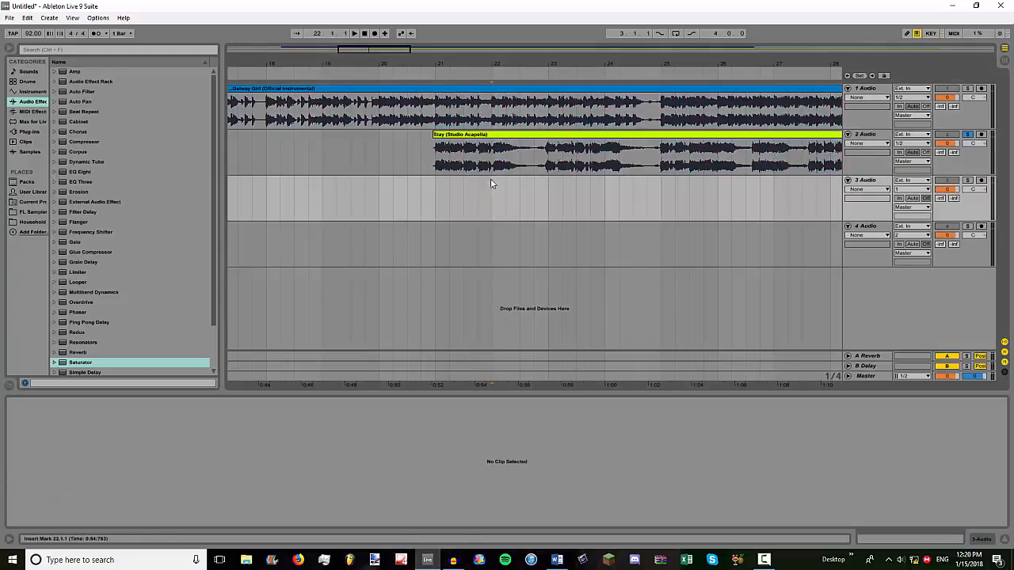
{"action": "left_click", "coordinate": [763, 560]}
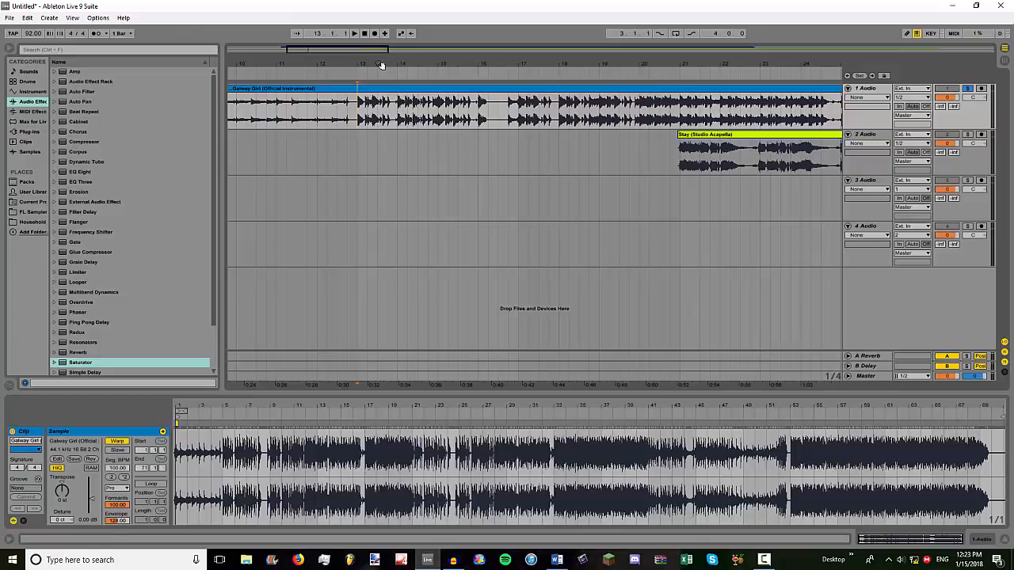
- Play the Galway Girl instrumental from 13.1.1 at the current project tempo
{"action": "left_click_drag", "start_coordinate": [369, 63], "coordinate": [419, 69]}
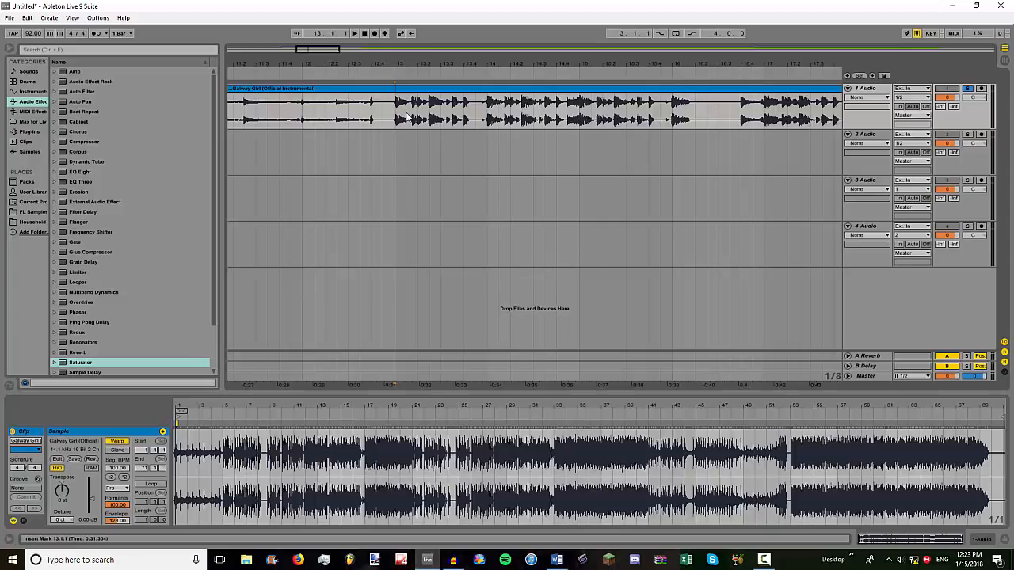
{"action": "key", "text": "space"}
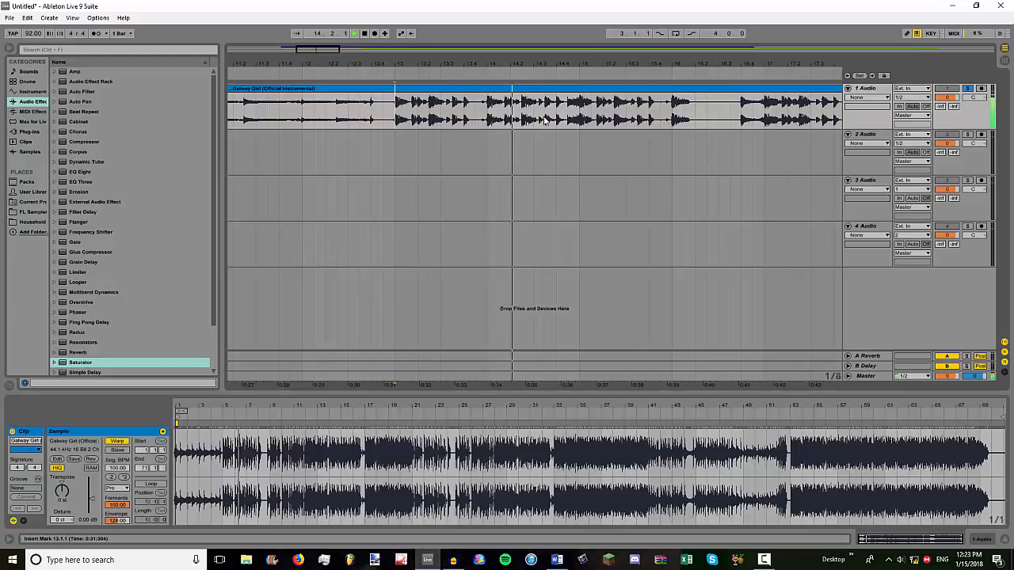
{"action": "key", "text": "space"}
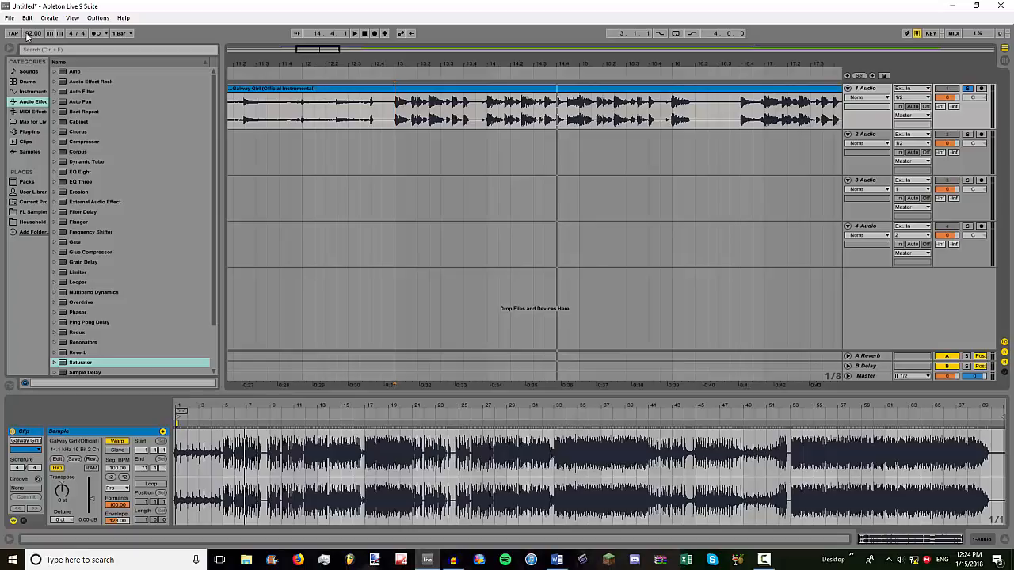
- Set the project tempo to 100 BPM, keeping the insert marker at 13.1.1 on the instrumental
{"action": "left_click_drag", "start_coordinate": [27, 35], "coordinate": [28, 35]}
{"action": "left_click_drag", "start_coordinate": [33, 33], "coordinate": [33, 31]}
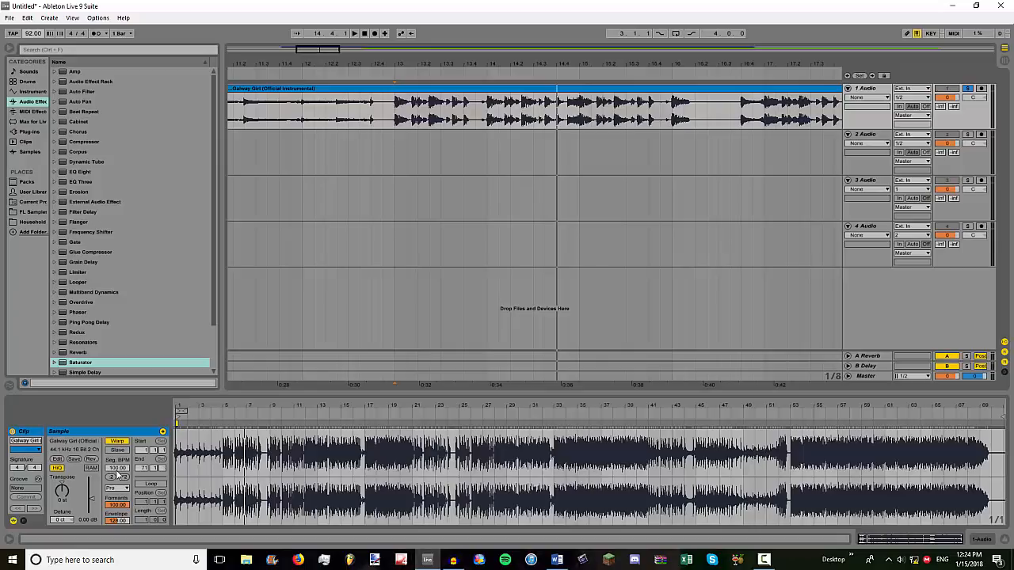
{"action": "left_click", "coordinate": [394, 156]}
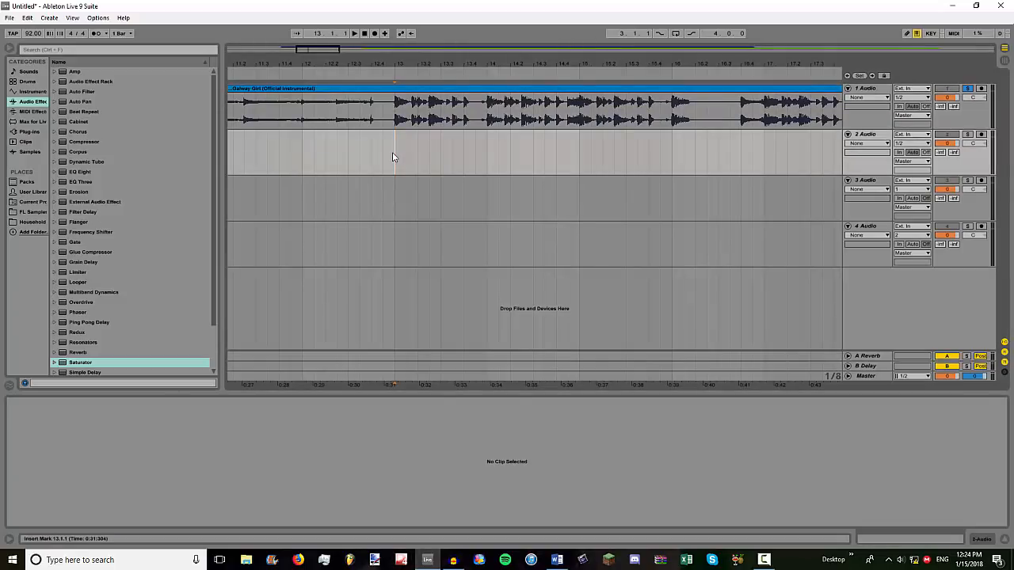
{"action": "left_click", "coordinate": [392, 105]}
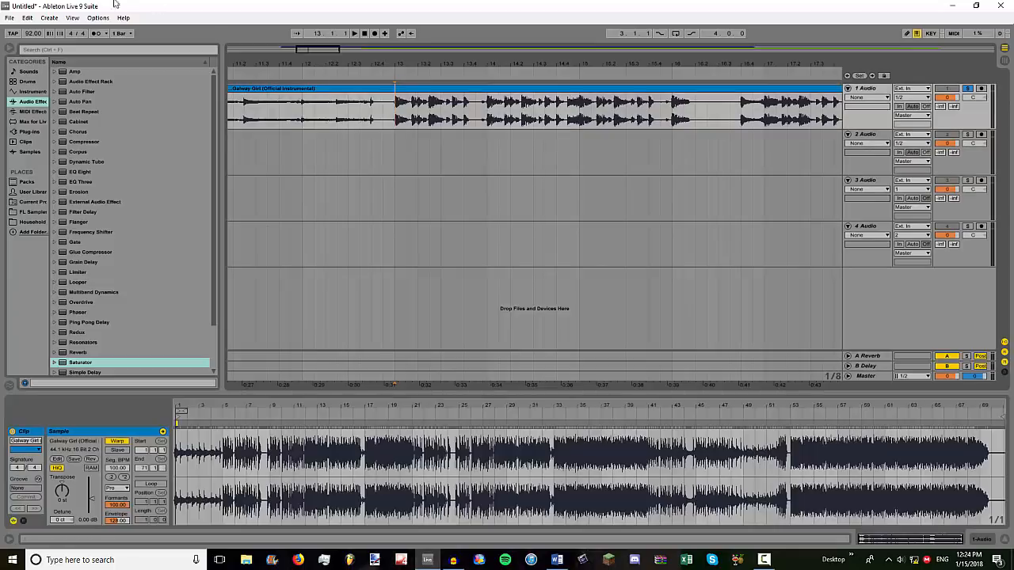
{"action": "left_click_drag", "start_coordinate": [32, 37], "coordinate": [36, 36]}
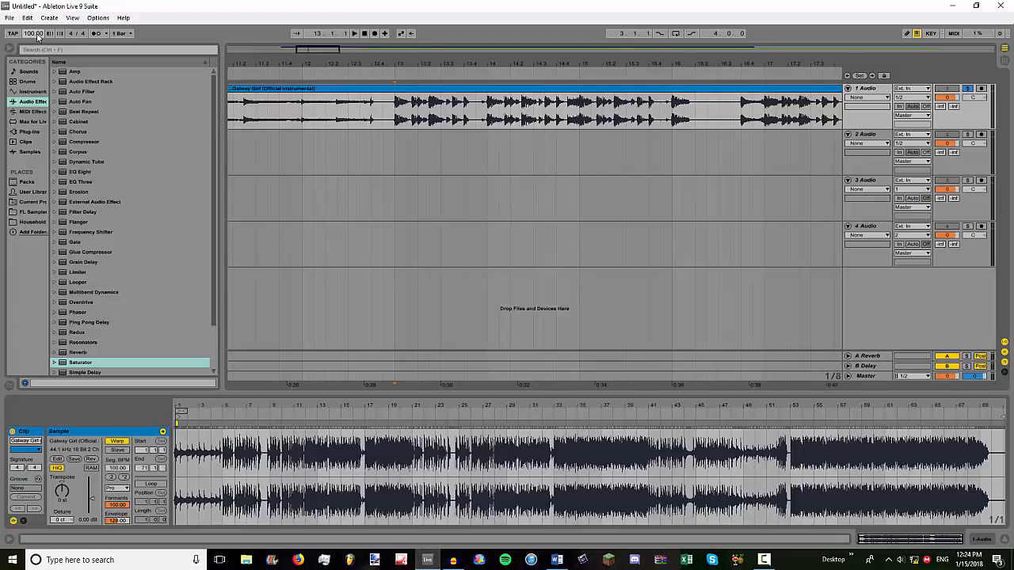
- Examine how the instrumental's beat lines up with the grid at bar 13, and play it from 13.1.1 at 100 BPM
{"action": "left_click", "coordinate": [362, 157]}
{"action": "left_click", "coordinate": [386, 119]}
{"action": "left_click_drag", "start_coordinate": [393, 64], "coordinate": [405, 109]}
{"action": "left_click", "coordinate": [404, 109]}
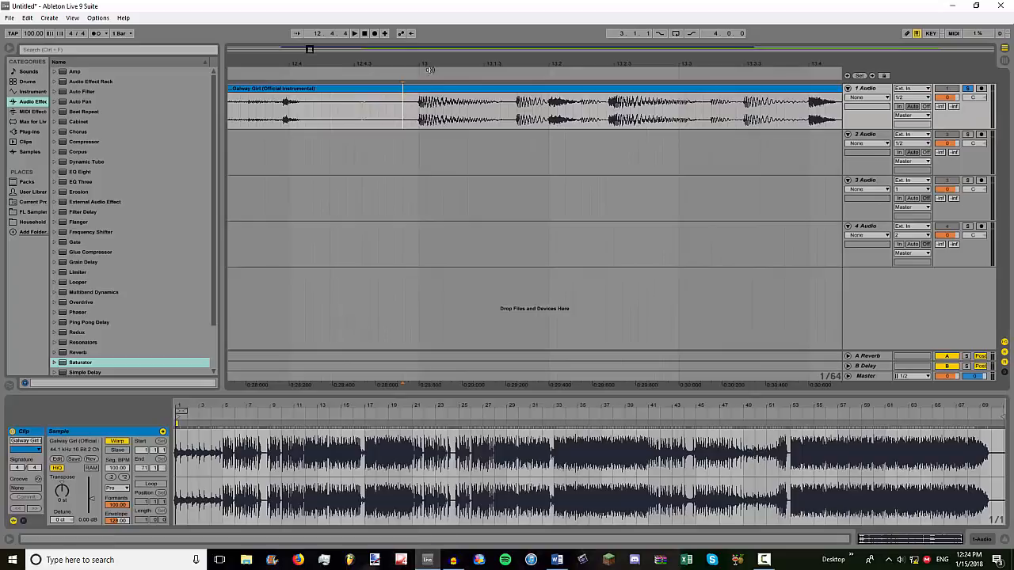
{"action": "left_click_drag", "start_coordinate": [430, 69], "coordinate": [309, 11]}
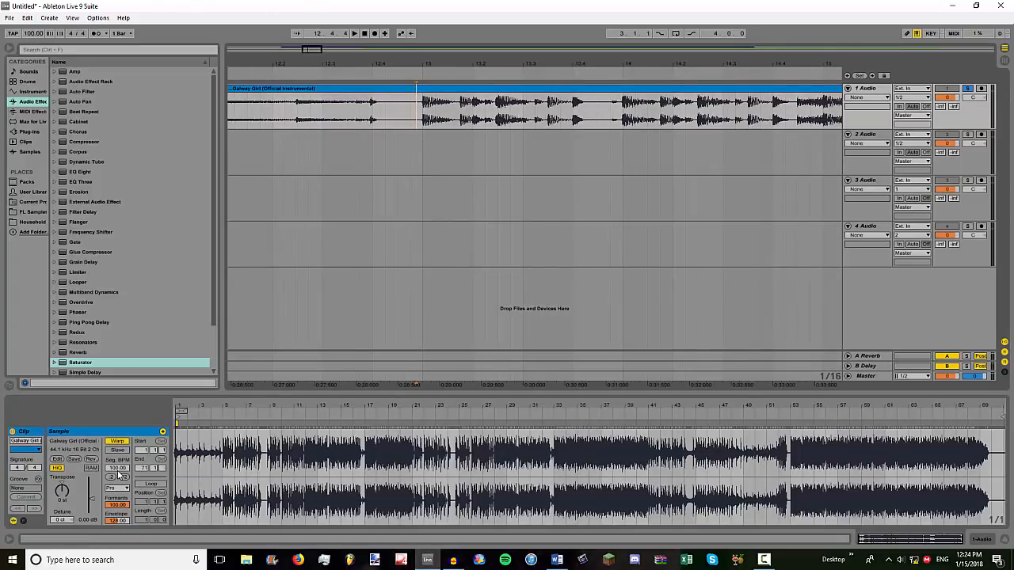
{"action": "left_click_drag", "start_coordinate": [430, 64], "coordinate": [422, 101]}
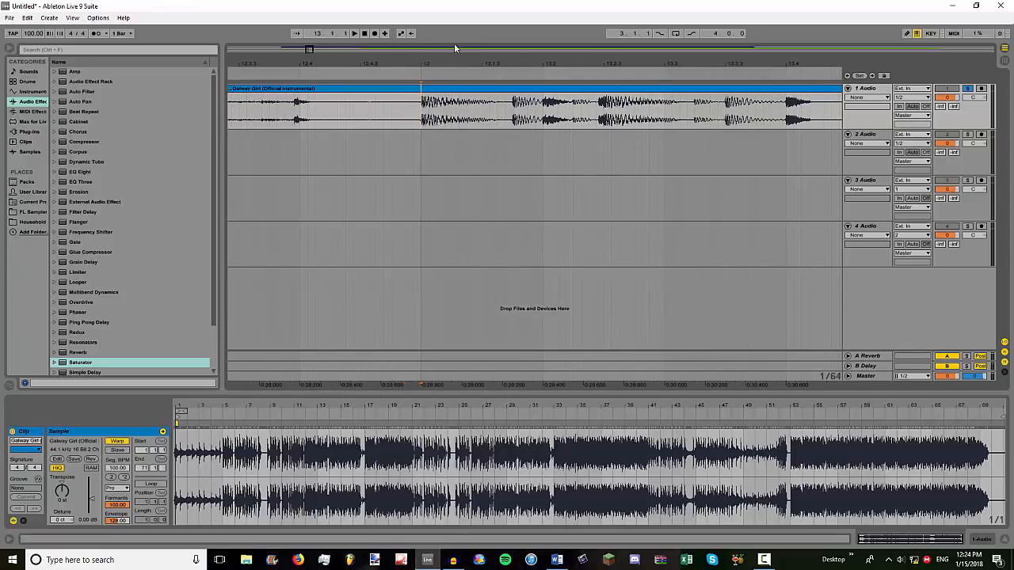
{"action": "left_click_drag", "start_coordinate": [523, 60], "coordinate": [496, 68]}
{"action": "key", "text": "space"}
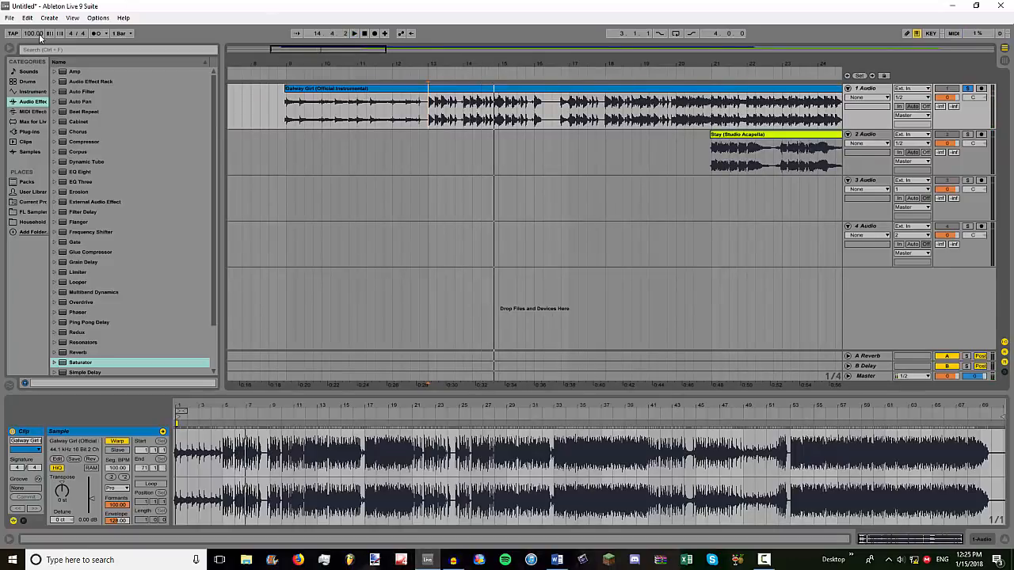
- Play the instrumental at a tempo of 156 BPM for comparison, and return the tempo to 100 BPM
{"action": "mouse_move", "coordinate": [39, 37]}
{"action": "left_mouse_down"}
{"action": "mouse_move", "coordinate": [39, 53]}
{"action": "mouse_move", "coordinate": [36, 8]}
{"action": "left_mouse_up"}
{"action": "key", "text": "space"}
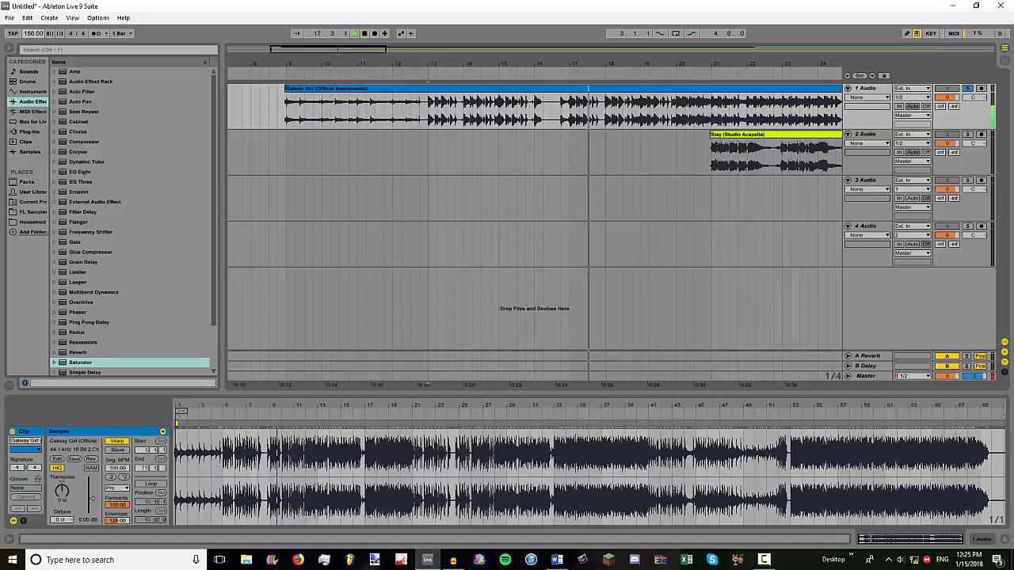
{"action": "left_click_drag", "start_coordinate": [36, 33], "coordinate": [36, 78]}
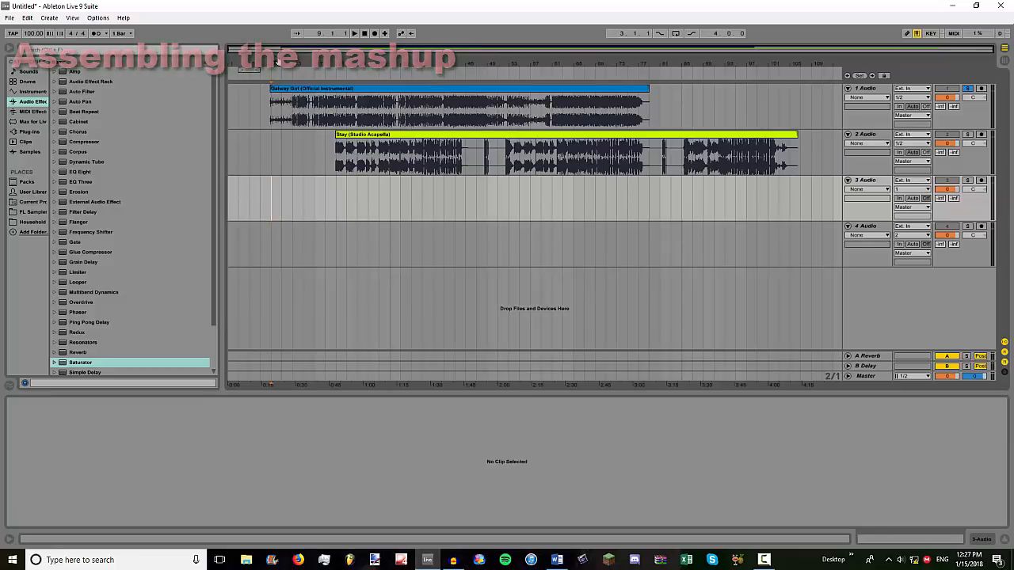
- Delete the Stay acapella clip that begins just before bar 21 on 2 Audio
{"action": "left_click_drag", "start_coordinate": [275, 64], "coordinate": [278, 107]}
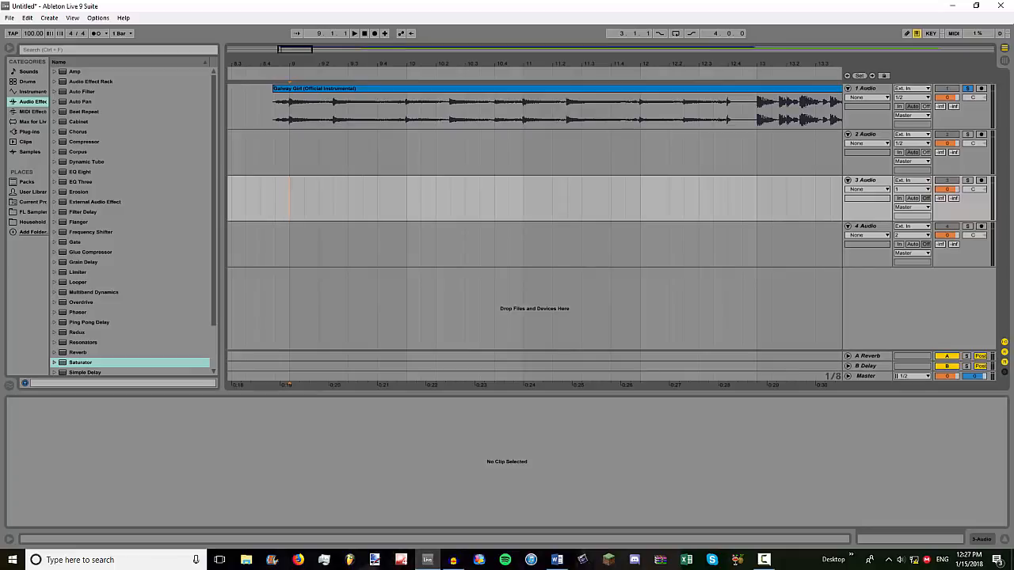
{"action": "left_click_drag", "start_coordinate": [328, 68], "coordinate": [329, 41]}
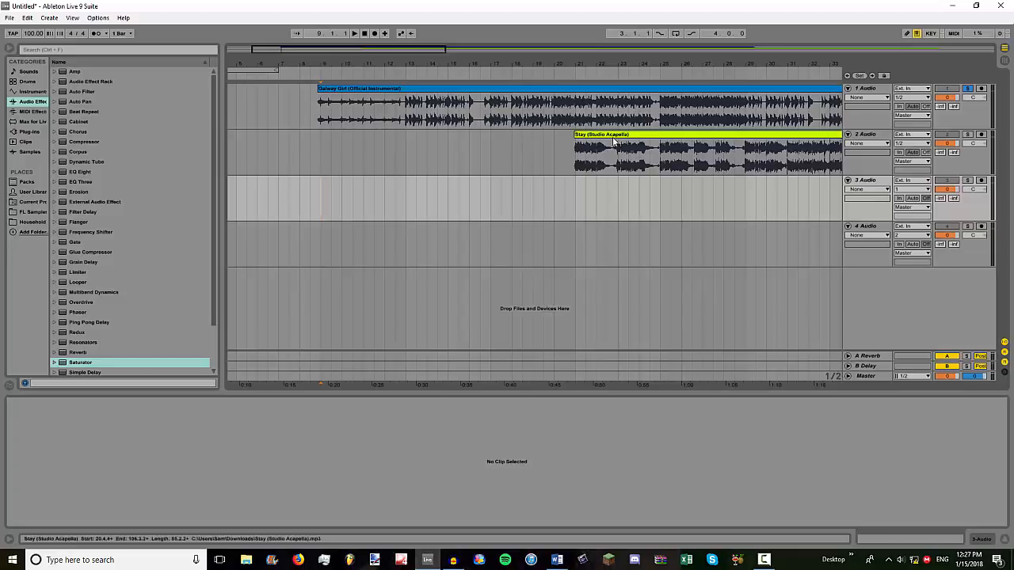
{"action": "left_click", "coordinate": [578, 151]}
{"action": "left_click_drag", "start_coordinate": [577, 63], "coordinate": [290, 100]}
{"action": "left_click", "coordinate": [491, 134]}
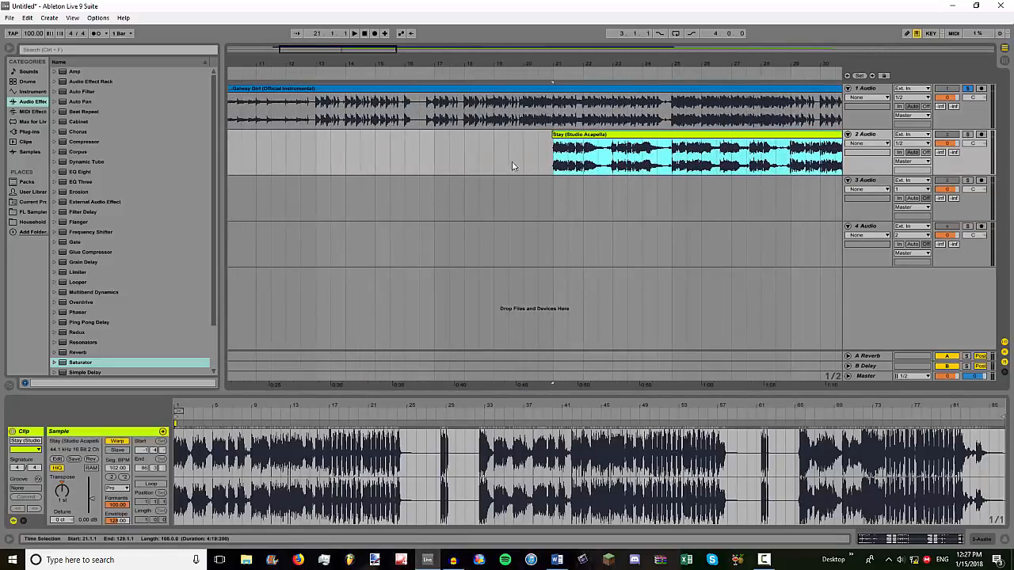
{"action": "key", "text": "Delete"}
{"action": "left_click", "coordinate": [566, 152]}
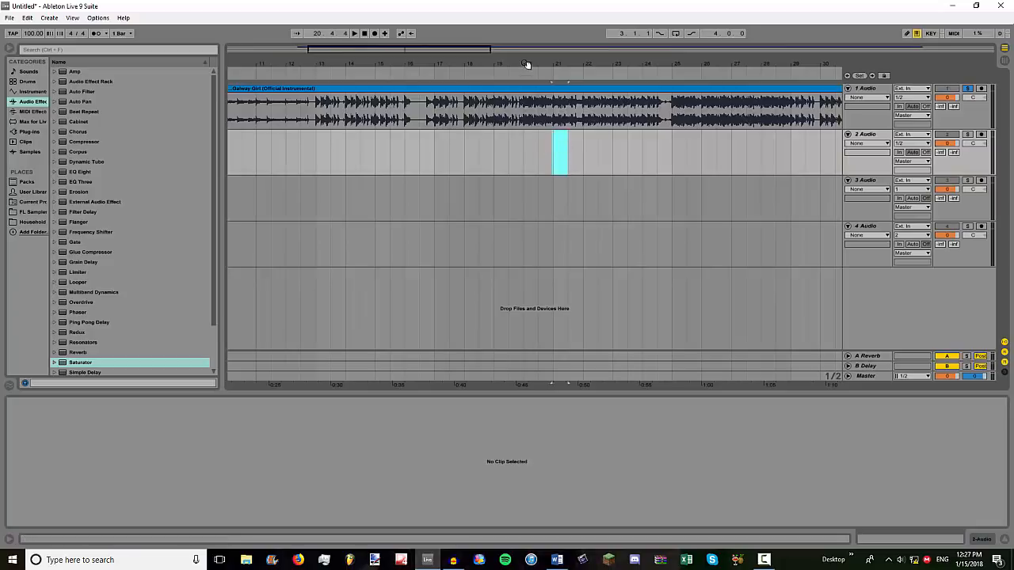
- Place the insert marker at the start of the Galway Girl instrumental and play its quiet intro
{"action": "left_click_drag", "start_coordinate": [527, 65], "coordinate": [541, 52]}
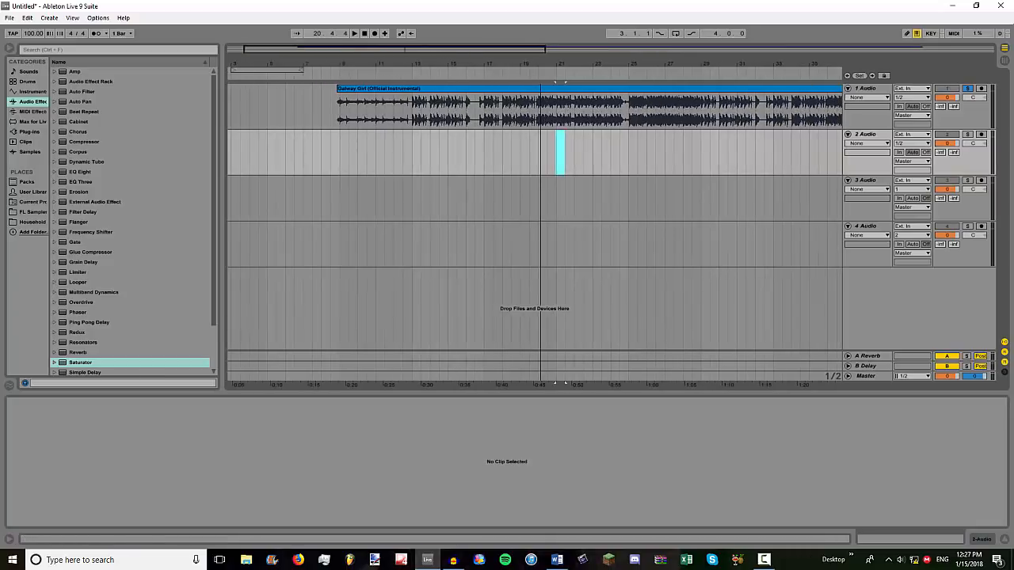
{"action": "left_click", "coordinate": [412, 144]}
{"action": "mouse_move", "coordinate": [411, 53]}
{"action": "left_mouse_down"}
{"action": "mouse_move", "coordinate": [406, 71]}
{"action": "mouse_move", "coordinate": [436, 50]}
{"action": "mouse_move", "coordinate": [435, 63]}
{"action": "mouse_move", "coordinate": [452, 66]}
{"action": "mouse_move", "coordinate": [445, 42]}
{"action": "left_mouse_up"}
{"action": "left_click_drag", "start_coordinate": [371, 66], "coordinate": [369, 96]}
{"action": "left_click", "coordinate": [369, 117]}
{"action": "left_click_drag", "start_coordinate": [394, 64], "coordinate": [390, 69]}
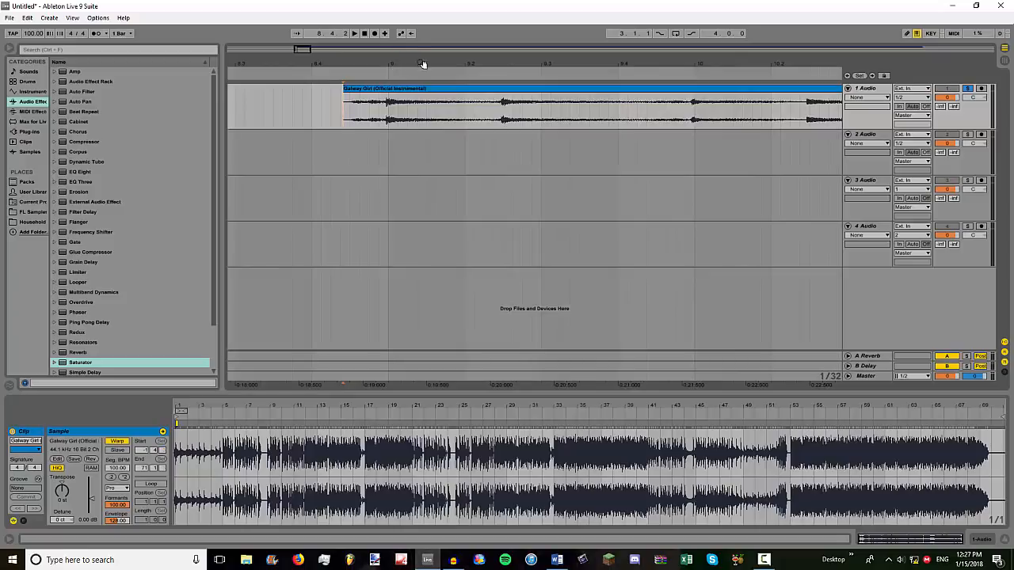
{"action": "key", "text": "space"}
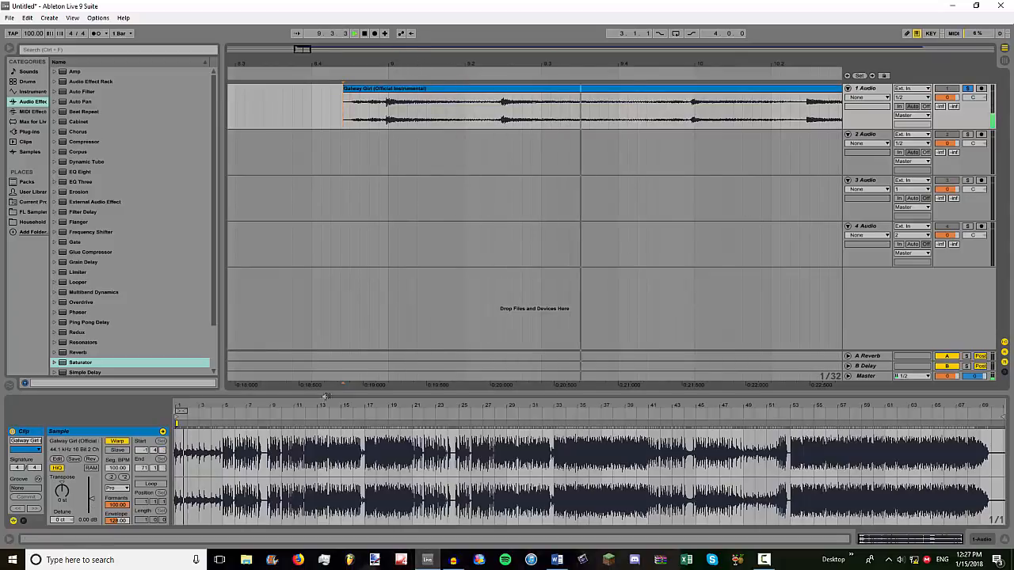
{"action": "left_click_drag", "start_coordinate": [434, 71], "coordinate": [434, 66]}
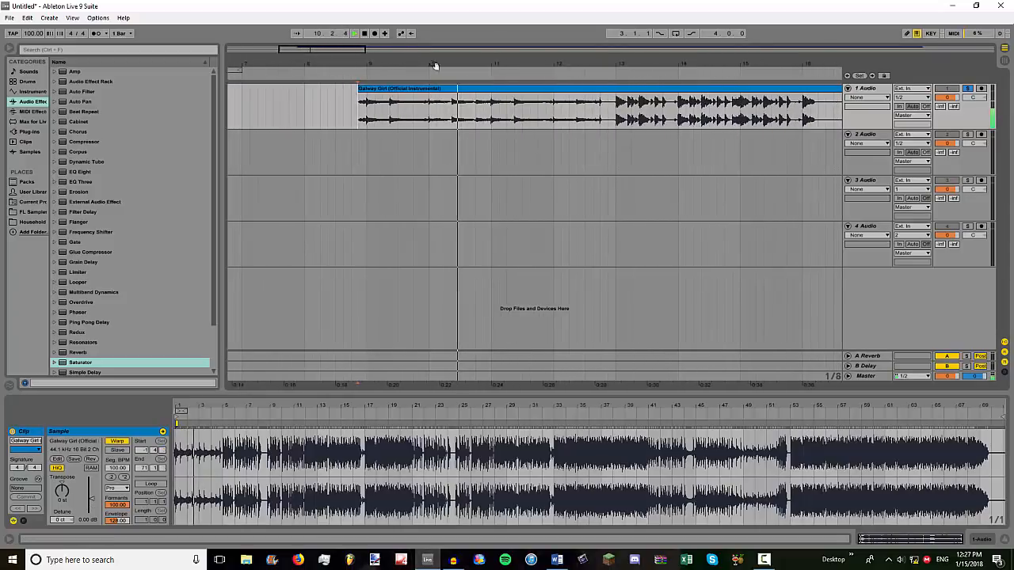
- Play the instrumental from 12.3.1 to hear the transition from the intro into bar 13
{"action": "left_click", "coordinate": [588, 148]}
{"action": "key", "text": "space"}
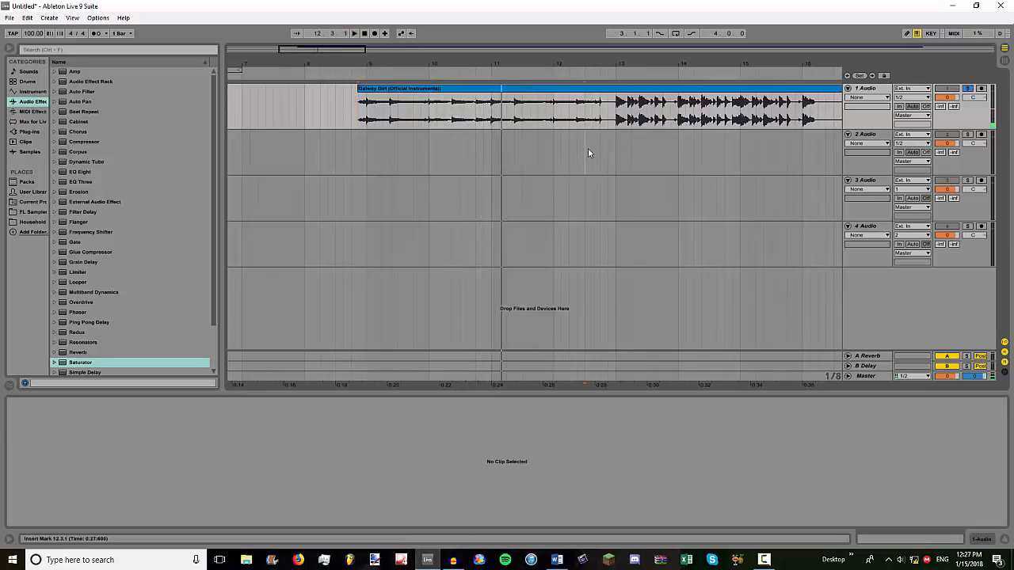
{"action": "key", "text": "space"}
{"action": "left_click_drag", "start_coordinate": [633, 64], "coordinate": [634, 49]}
{"action": "key", "text": "space"}
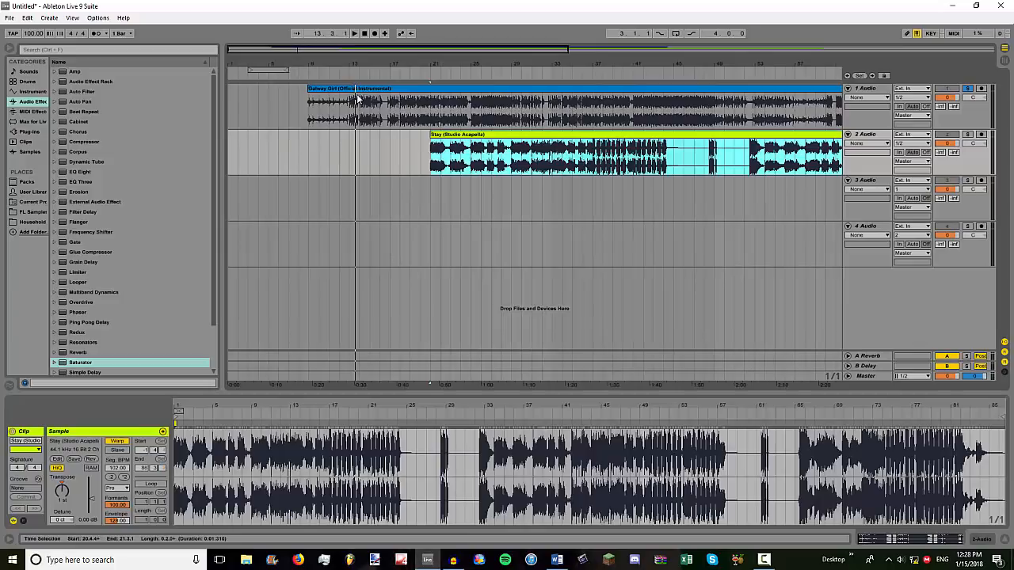
- Cut the whole Stay acapella clip and paste it on 2 Audio at 13.1.1, where the instrumental's beat enters
{"action": "left_click", "coordinate": [405, 167]}
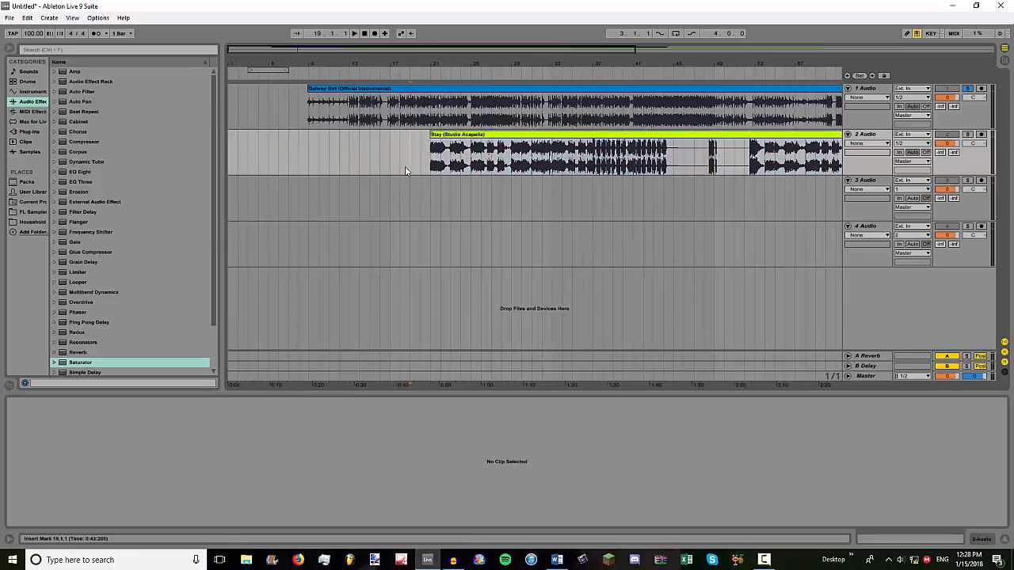
{"action": "left_click", "coordinate": [445, 138]}
{"action": "key", "text": "Delete"}
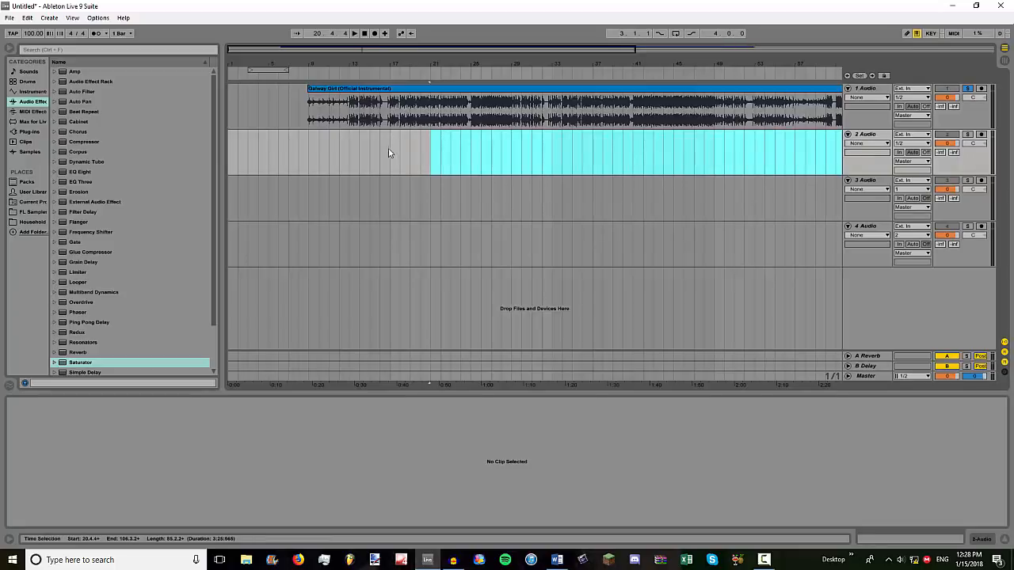
{"action": "left_click", "coordinate": [347, 152]}
{"action": "mouse_move", "coordinate": [353, 69]}
{"action": "left_mouse_down"}
{"action": "mouse_move", "coordinate": [353, 130]}
{"action": "mouse_move", "coordinate": [354, 75]}
{"action": "left_mouse_up"}
{"action": "left_click_drag", "start_coordinate": [454, 66], "coordinate": [499, 111]}
{"action": "left_click_drag", "start_coordinate": [492, 64], "coordinate": [486, 27]}
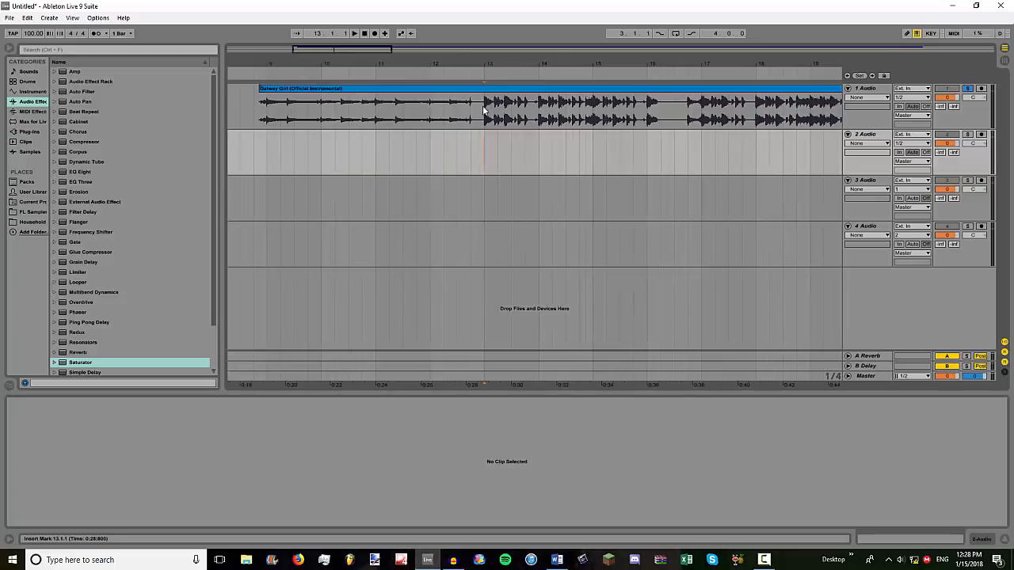
{"action": "key", "text": "ctrl+v"}
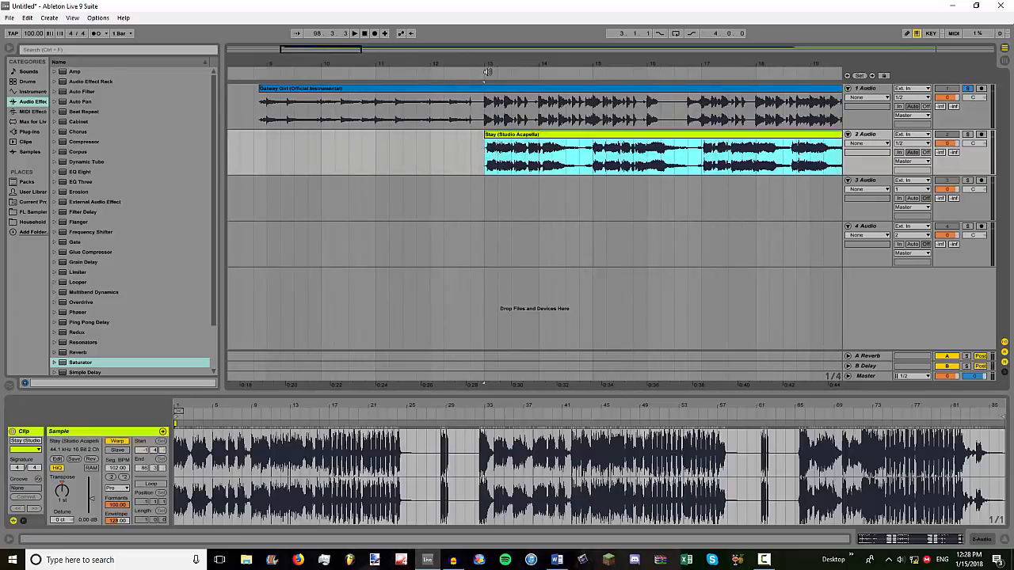
- Turn off the solo on the Galway Girl instrumental track and play it together with the Stay acapella from bar 13
{"action": "mouse_move", "coordinate": [488, 72]}
{"action": "left_mouse_down"}
{"action": "mouse_move", "coordinate": [488, 175]}
{"action": "mouse_move", "coordinate": [474, 207]}
{"action": "left_mouse_up"}
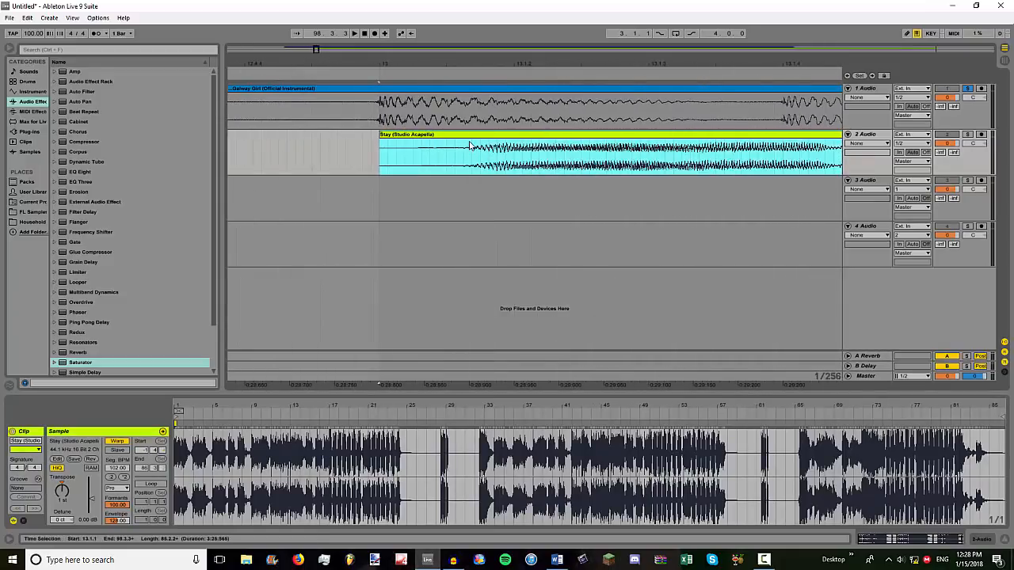
{"action": "left_click_drag", "start_coordinate": [419, 74], "coordinate": [419, 40]}
{"action": "key", "text": "space"}
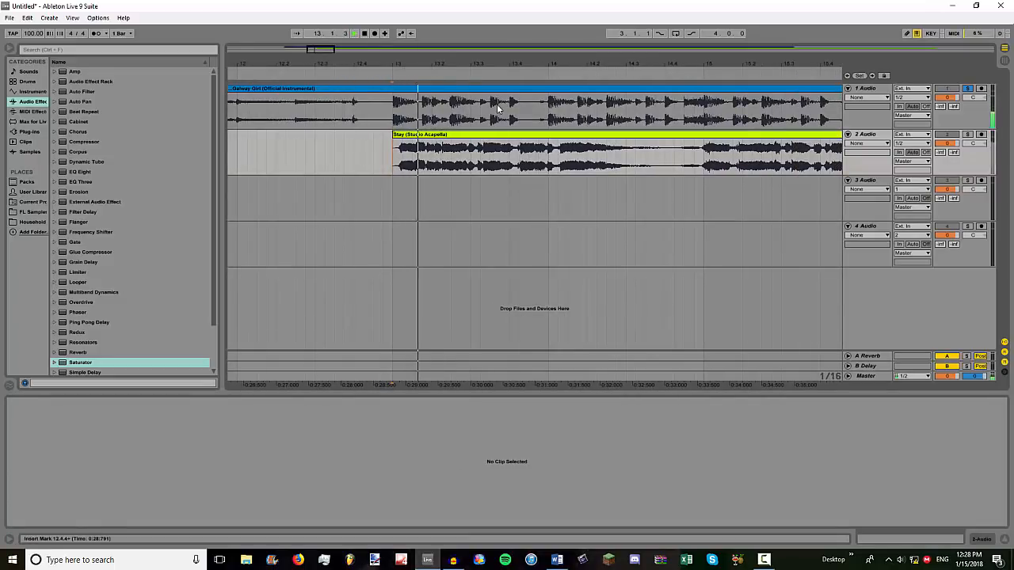
{"action": "left_click", "coordinate": [967, 88]}
{"action": "key", "text": "space"}
{"action": "key", "text": "space"}
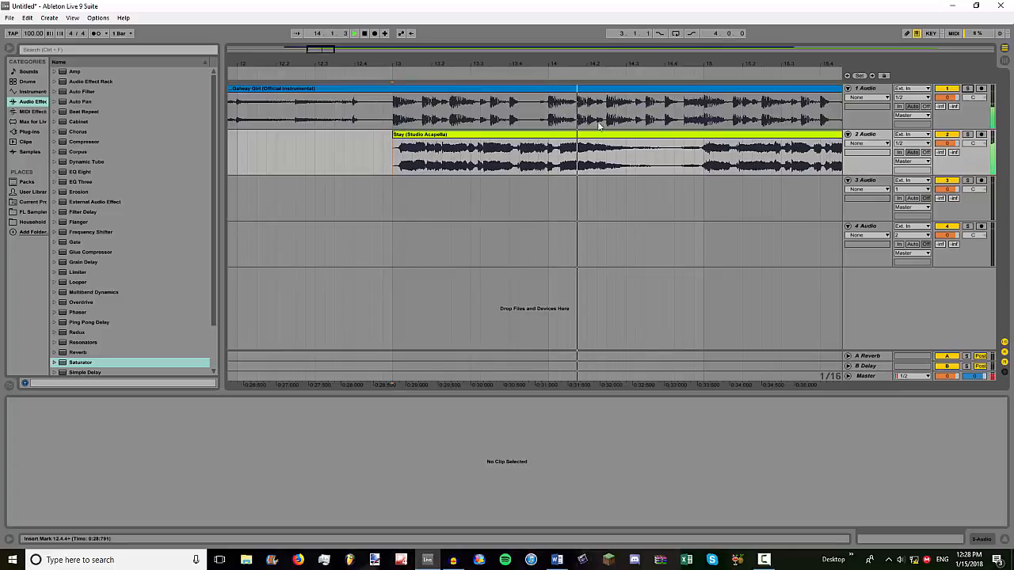
- Shift the Stay acapella clip slightly earlier so its first vocal sound meets the instrumental's beat at bar 13
{"action": "left_click_drag", "start_coordinate": [398, 62], "coordinate": [437, 69]}
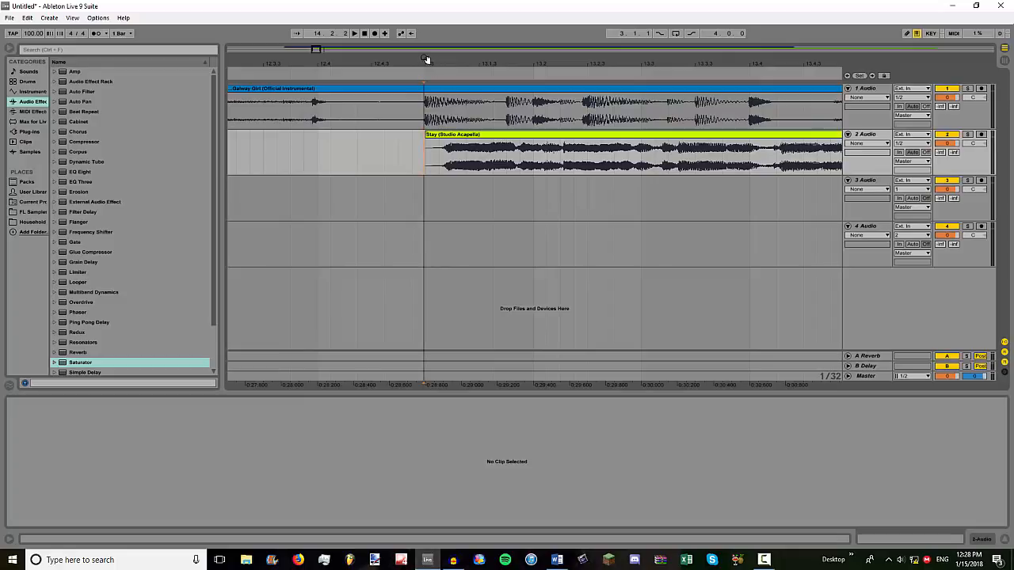
{"action": "left_click_drag", "start_coordinate": [426, 59], "coordinate": [426, 119]}
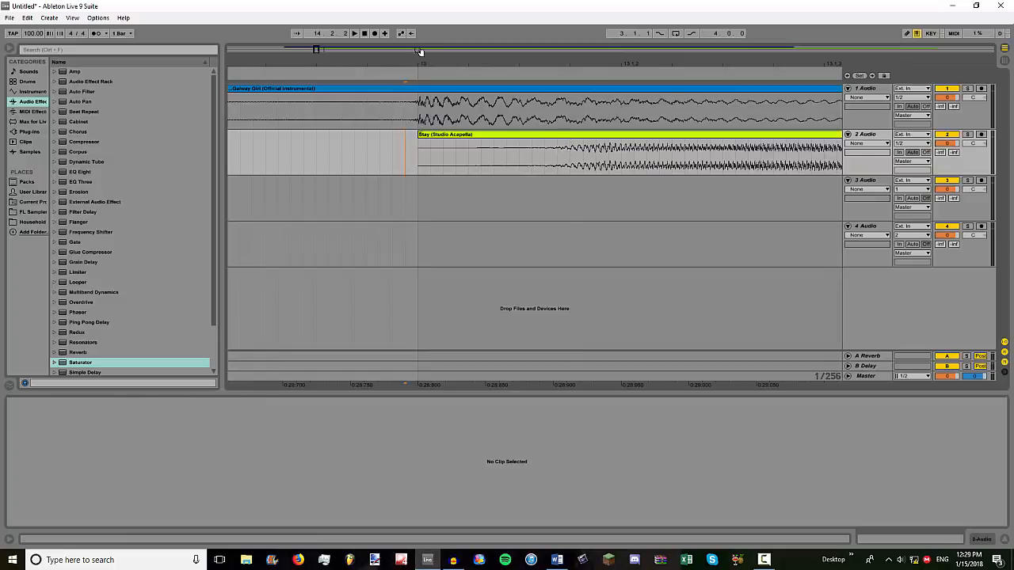
{"action": "left_click_drag", "start_coordinate": [566, 140], "coordinate": [422, 143]}
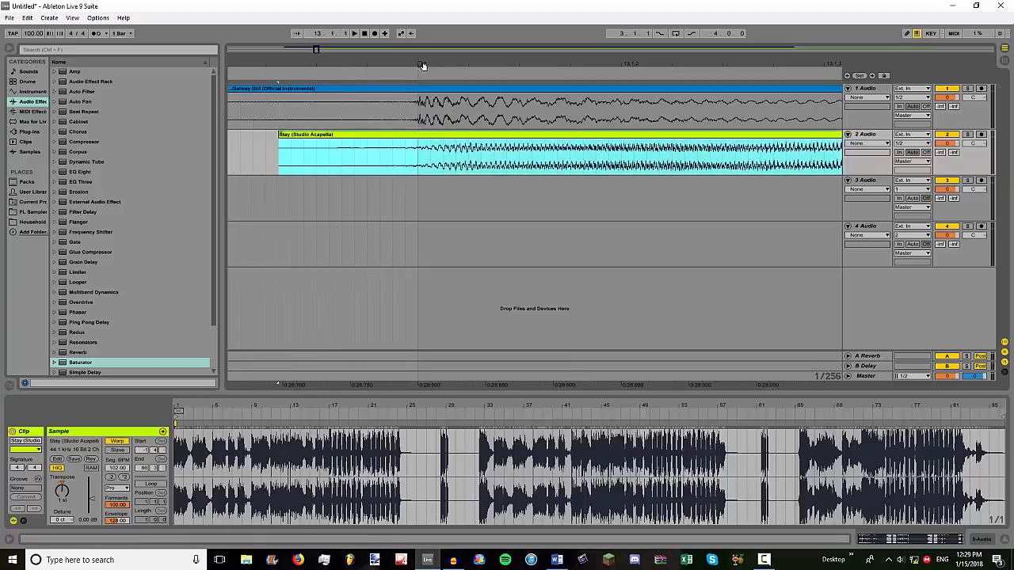
{"action": "left_click_drag", "start_coordinate": [423, 63], "coordinate": [431, 135]}
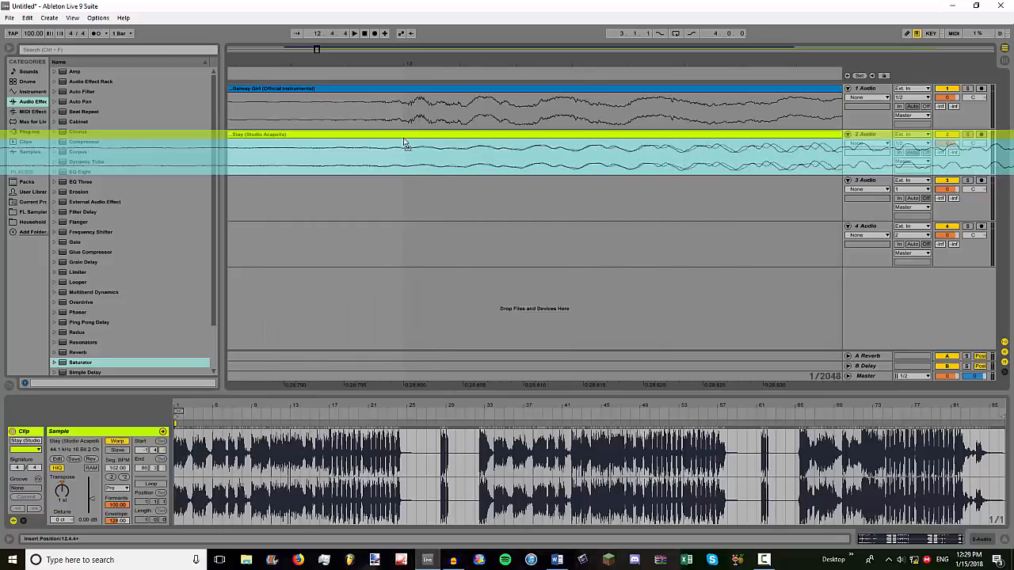
{"action": "left_click_drag", "start_coordinate": [404, 143], "coordinate": [405, 143]}
{"action": "left_click_drag", "start_coordinate": [410, 64], "coordinate": [396, 16]}
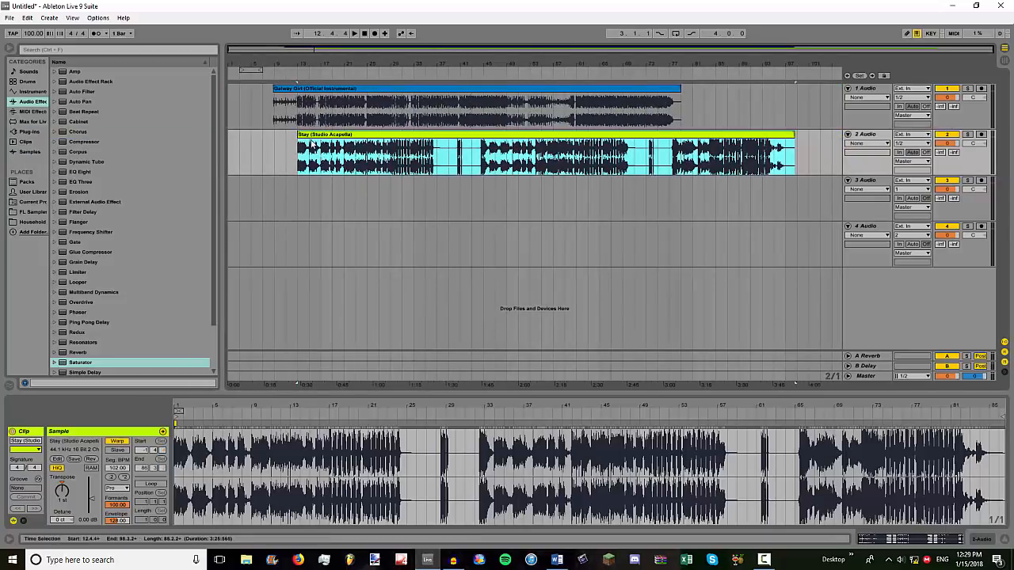
- Move the Stay acapella clip back to start exactly on bar 13
{"action": "mouse_move", "coordinate": [313, 144]}
{"action": "left_mouse_down"}
{"action": "mouse_move", "coordinate": [324, 144]}
{"action": "mouse_move", "coordinate": [304, 138]}
{"action": "mouse_move", "coordinate": [318, 139]}
{"action": "left_mouse_up"}
{"action": "left_click", "coordinate": [278, 138]}
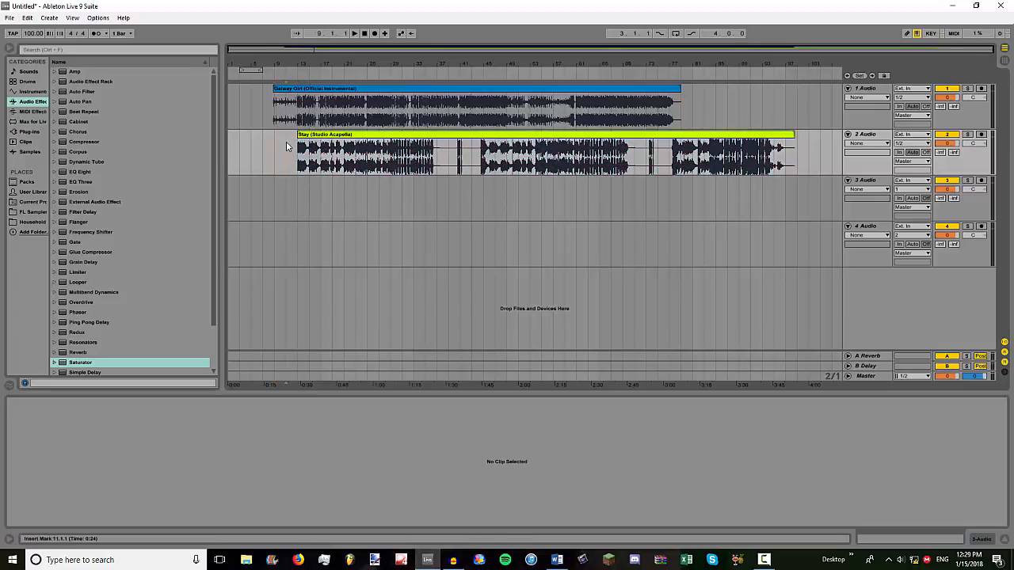
{"action": "left_click", "coordinate": [301, 141]}
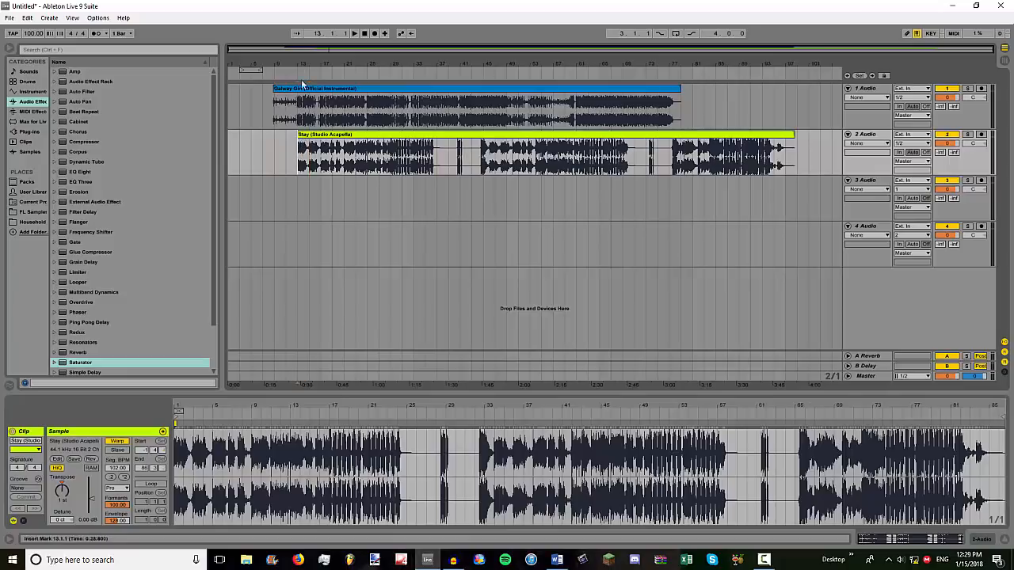
- Move the Stay acapella clip to start just before bar 13, lining up its vocal onset with the instrumental's first beat
{"action": "left_click_drag", "start_coordinate": [300, 64], "coordinate": [335, 139]}
{"action": "left_click_drag", "start_coordinate": [335, 64], "coordinate": [358, 130]}
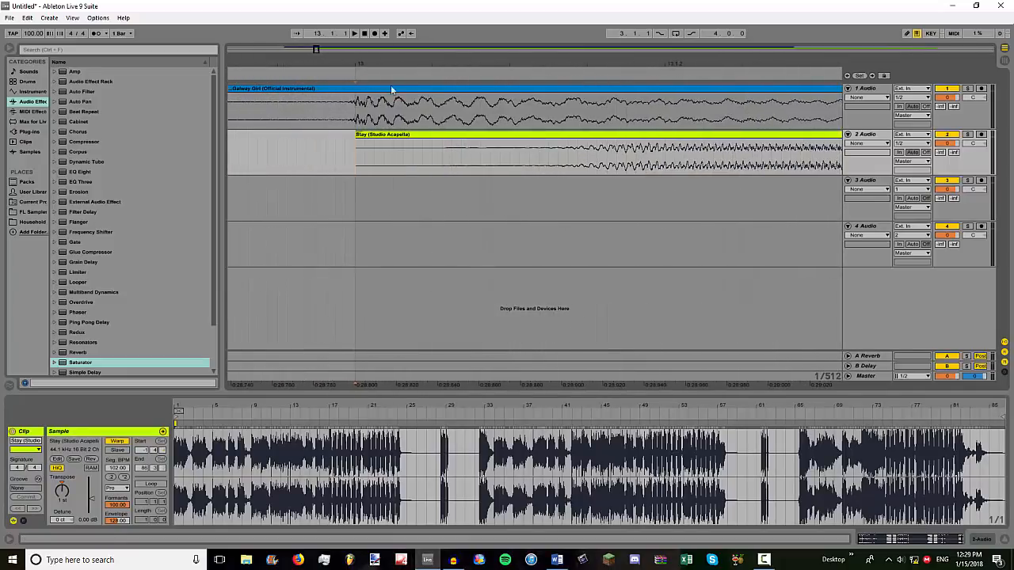
{"action": "left_click_drag", "start_coordinate": [594, 140], "coordinate": [348, 144]}
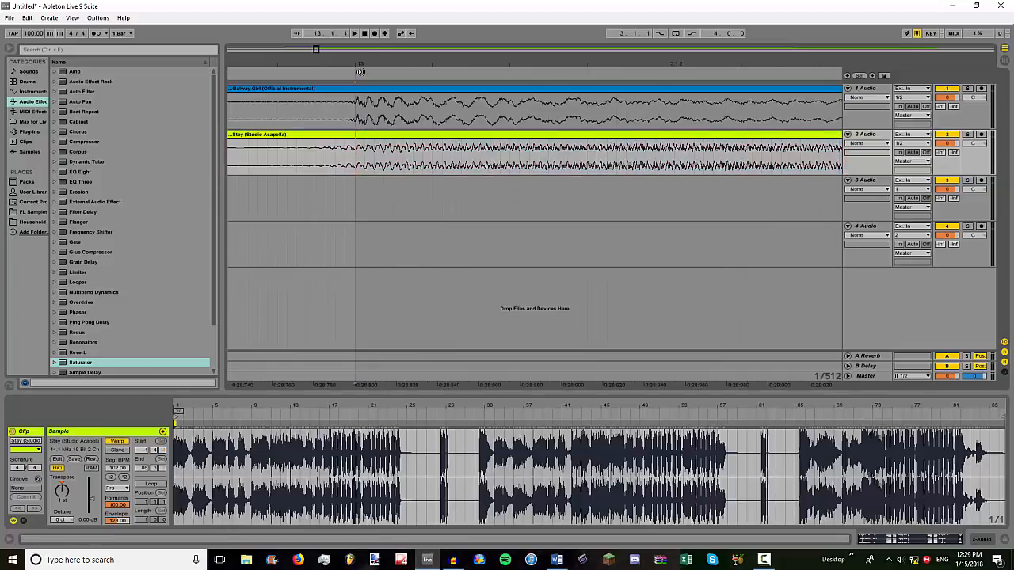
{"action": "left_click_drag", "start_coordinate": [360, 71], "coordinate": [361, 57]}
{"action": "left_click_drag", "start_coordinate": [372, 64], "coordinate": [372, 62]}
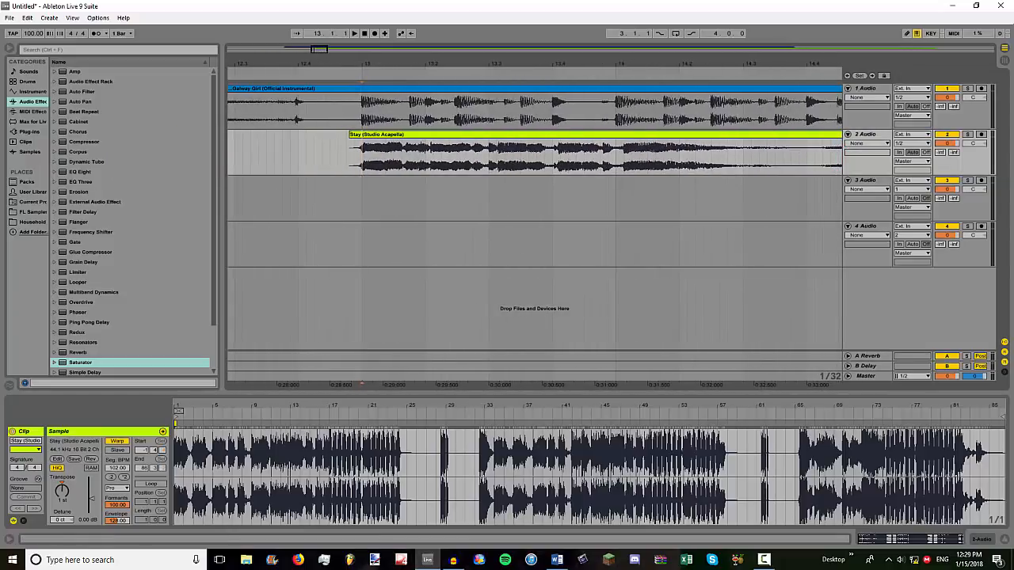
- Play both tracks from just before bar 13 to check the vocal's timing, and select the Stay acapella clip
{"action": "left_click", "coordinate": [345, 99]}
{"action": "key", "text": "space"}
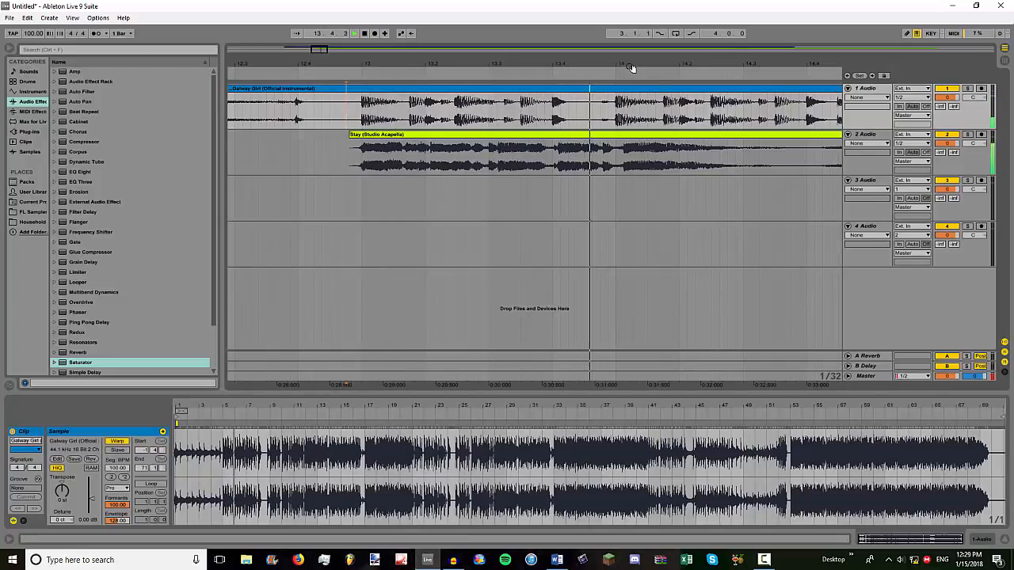
{"action": "left_click_drag", "start_coordinate": [356, 64], "coordinate": [394, 22]}
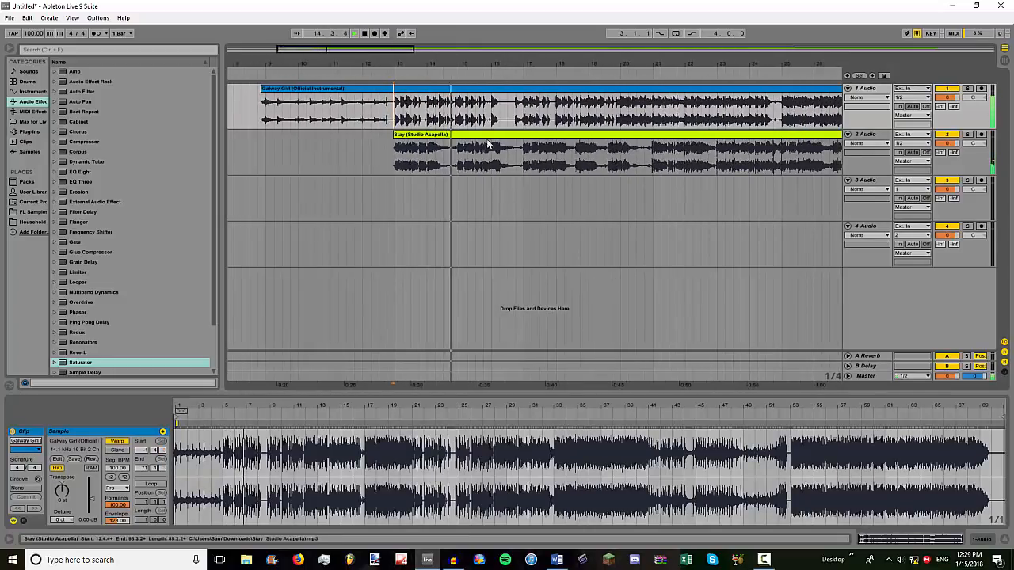
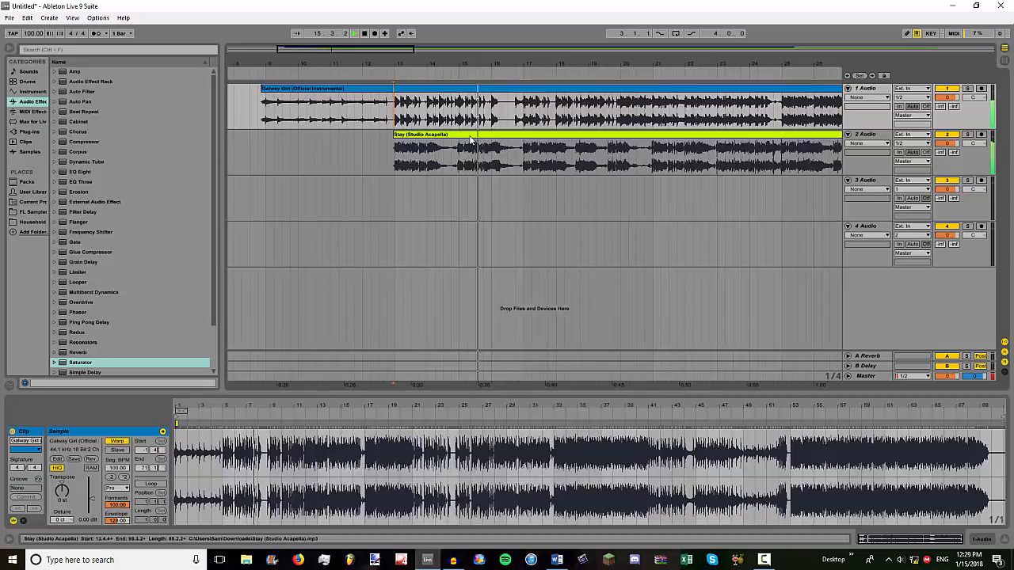
{"action": "left_click", "coordinate": [514, 136]}
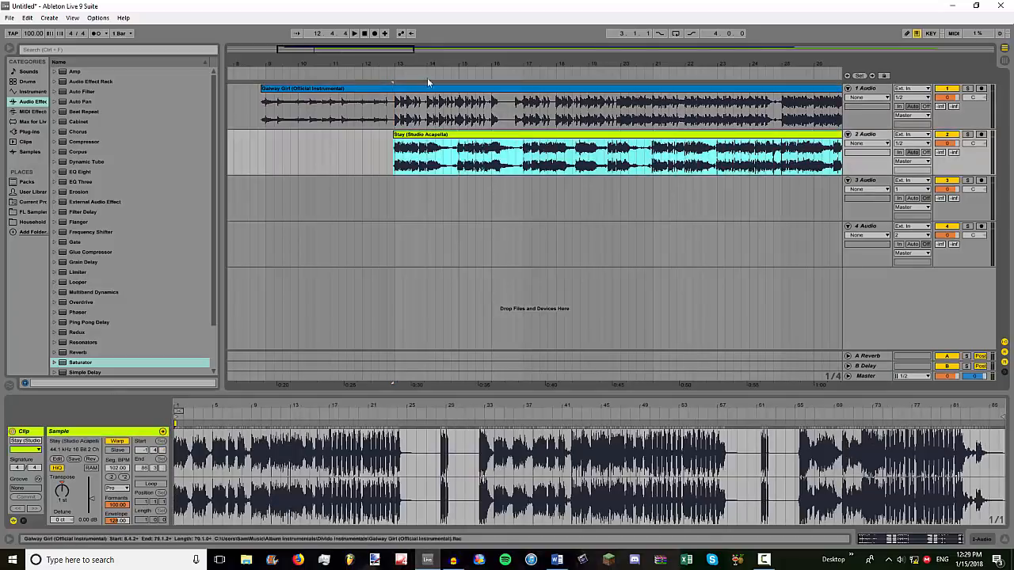
- Compare the instrumental and acapella clips across the whole arrangement and inspect how their waveforms line up at bar 13
{"action": "left_click_drag", "start_coordinate": [427, 64], "coordinate": [427, 15]}
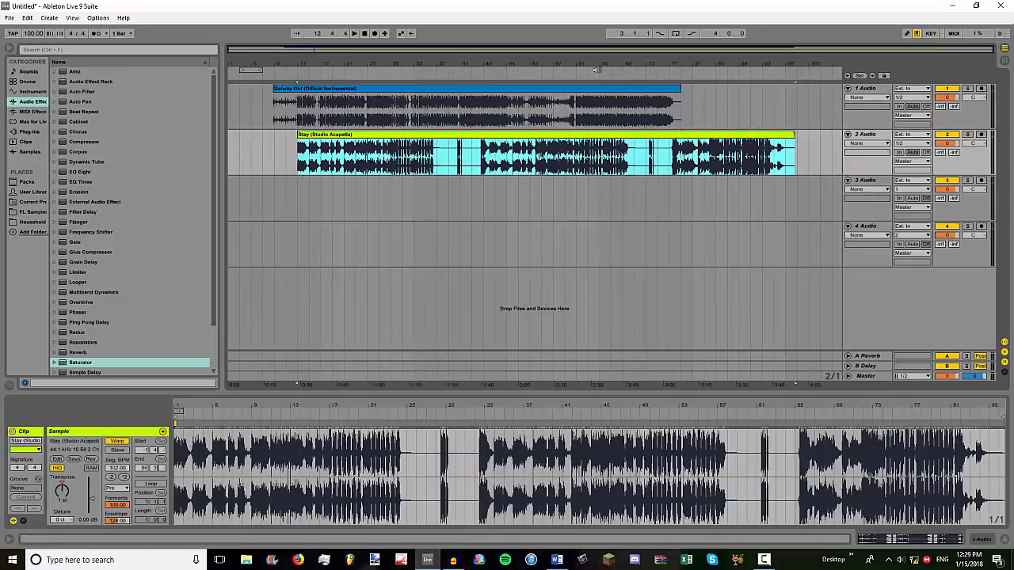
{"action": "left_click", "coordinate": [366, 89]}
{"action": "left_click", "coordinate": [366, 144]}
{"action": "left_click", "coordinate": [359, 90]}
{"action": "left_click", "coordinate": [362, 136]}
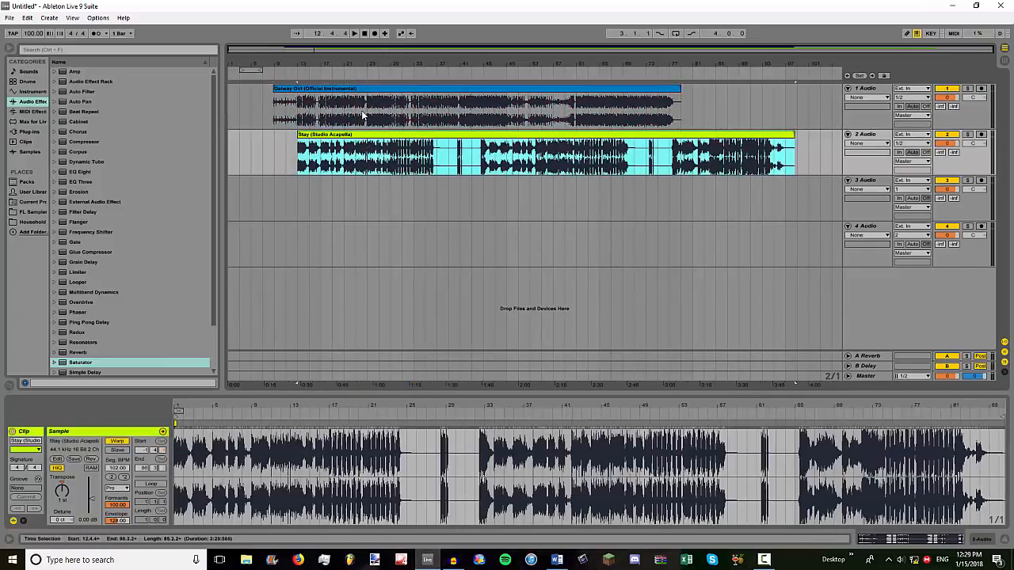
{"action": "left_click_drag", "start_coordinate": [299, 65], "coordinate": [312, 121]}
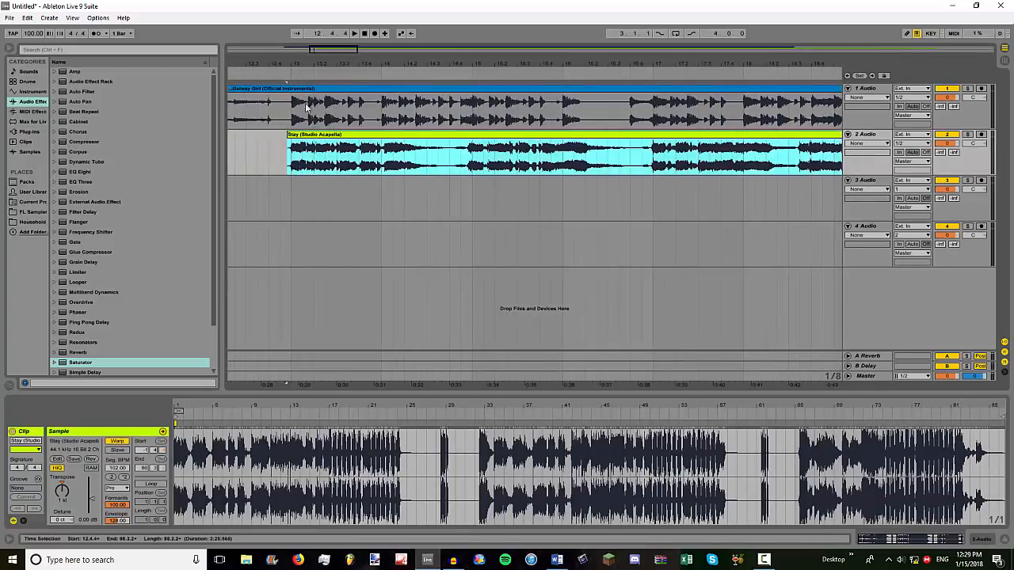
{"action": "left_click_drag", "start_coordinate": [294, 68], "coordinate": [293, 70]}
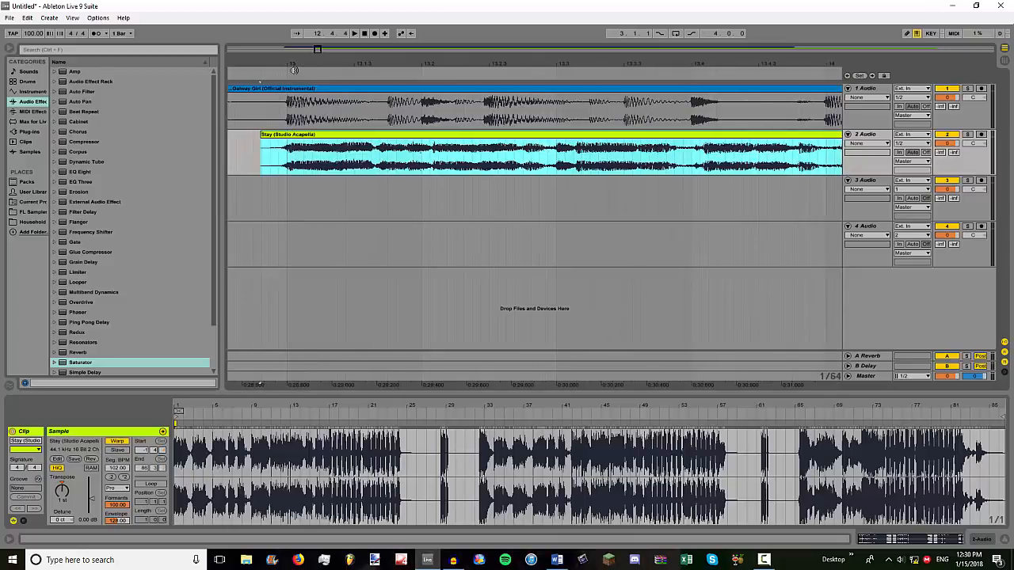
{"action": "left_click_drag", "start_coordinate": [290, 54], "coordinate": [419, 24]}
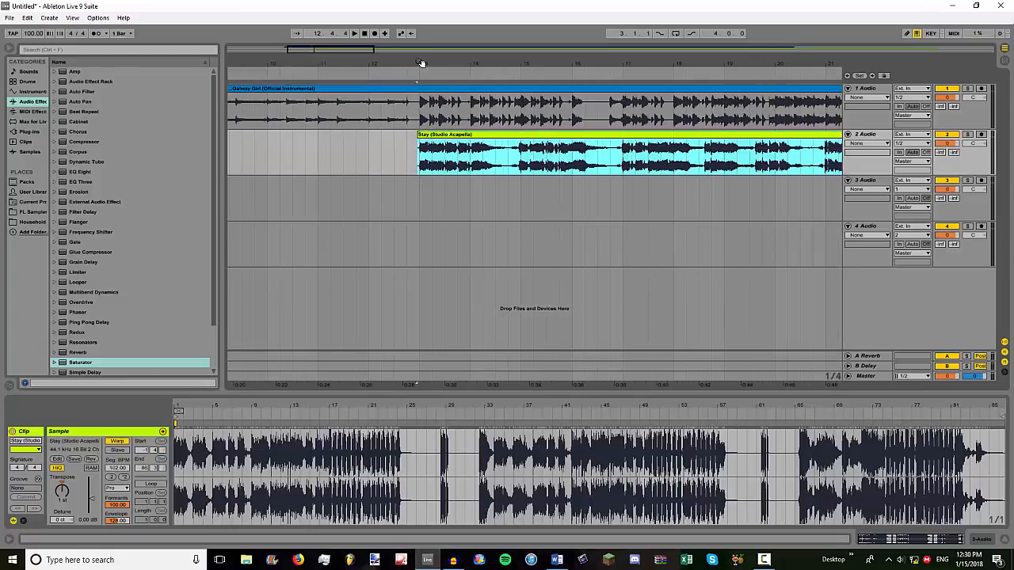
- Place the insert marker at 13.1.1 on the instrumental and play both tracks from there
{"action": "left_click_drag", "start_coordinate": [421, 63], "coordinate": [434, 141]}
{"action": "left_click", "coordinate": [428, 104]}
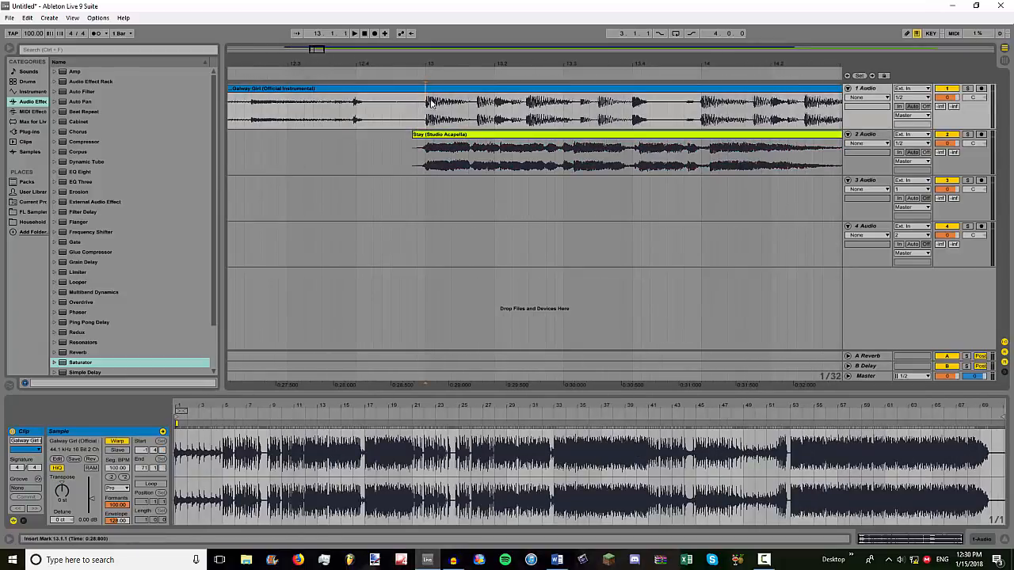
{"action": "left_click", "coordinate": [520, 69]}
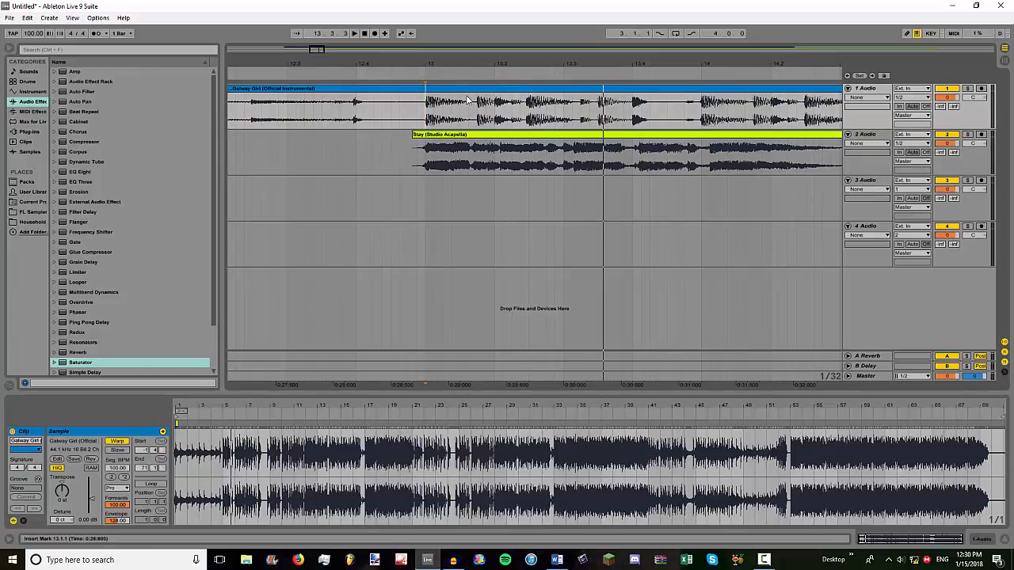
- Set the insert marker to 12.4.4, just before the vocal entry, and play both tracks from there
{"action": "left_click_drag", "start_coordinate": [431, 61], "coordinate": [408, 107]}
{"action": "left_click", "coordinate": [408, 106]}
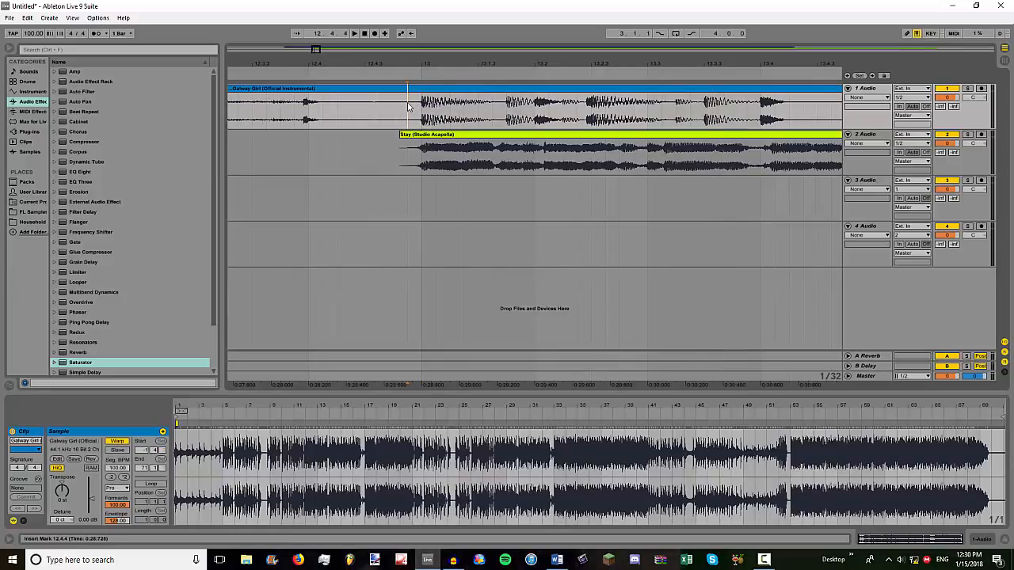
{"action": "left_click_drag", "start_coordinate": [433, 65], "coordinate": [421, 26]}
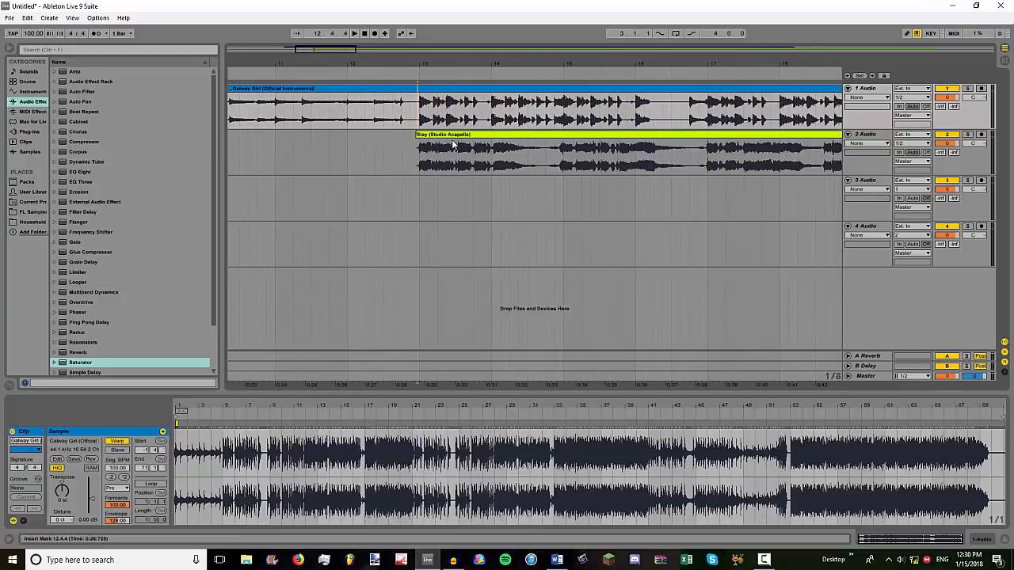
{"action": "key", "text": "space"}
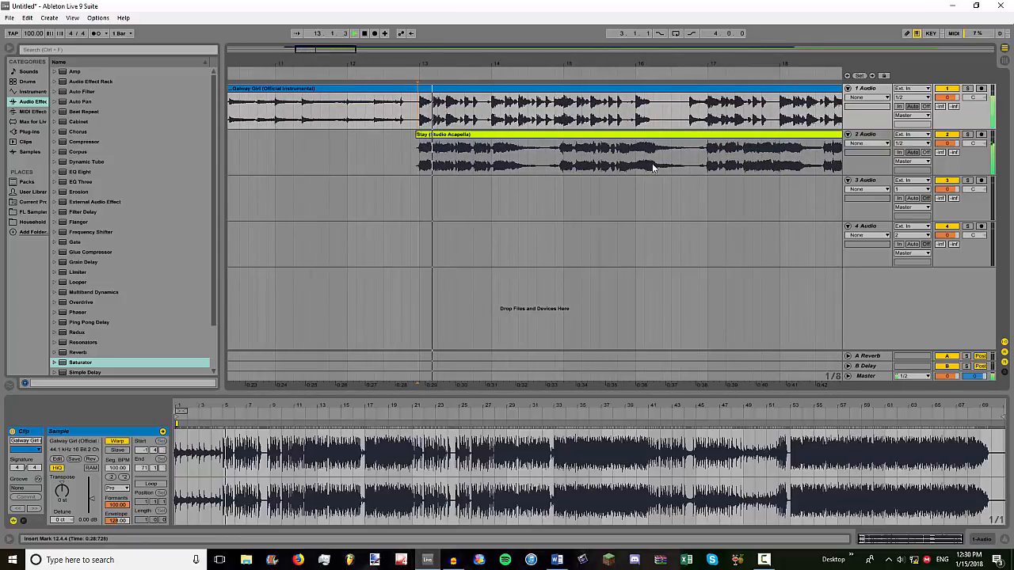
- Listen to both tracks from 16.4.3 onward, and place the insert marker at bar 21 of the instrumental
{"action": "left_click", "coordinate": [697, 162]}
{"action": "left_click_drag", "start_coordinate": [396, 75], "coordinate": [393, 65]}
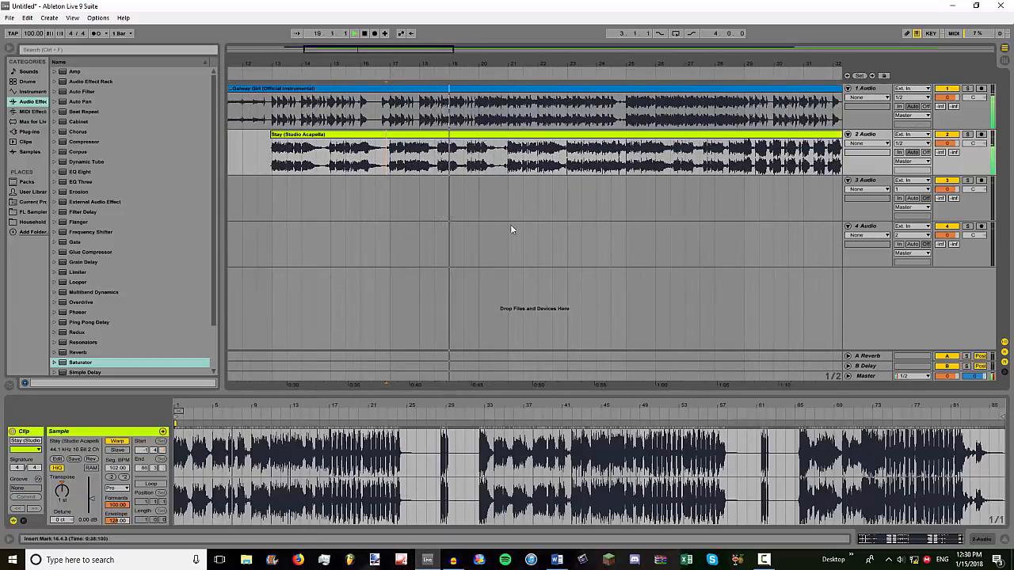
{"action": "left_click_drag", "start_coordinate": [491, 67], "coordinate": [470, 67]}
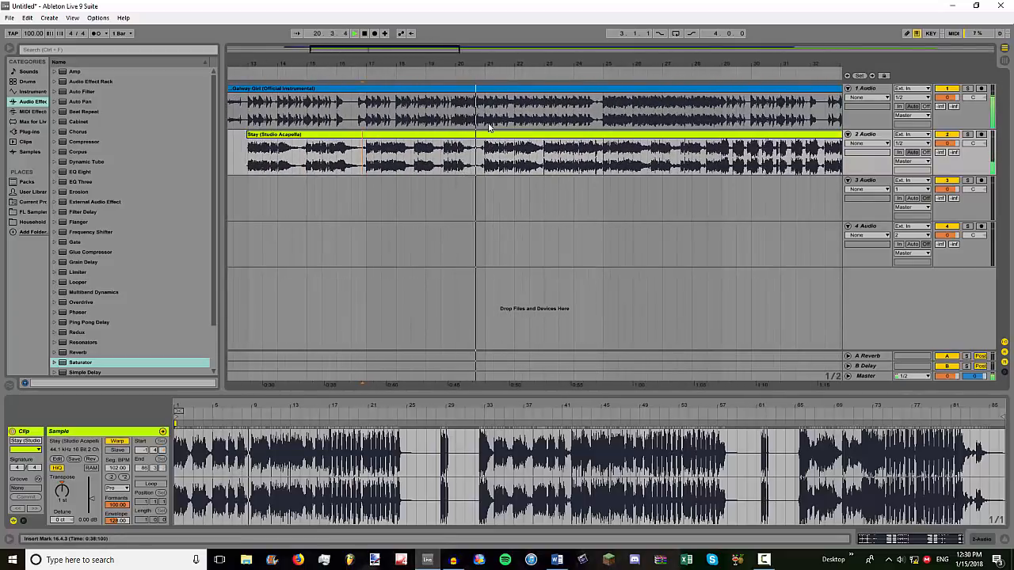
{"action": "left_click", "coordinate": [485, 119]}
{"action": "key", "text": "space"}
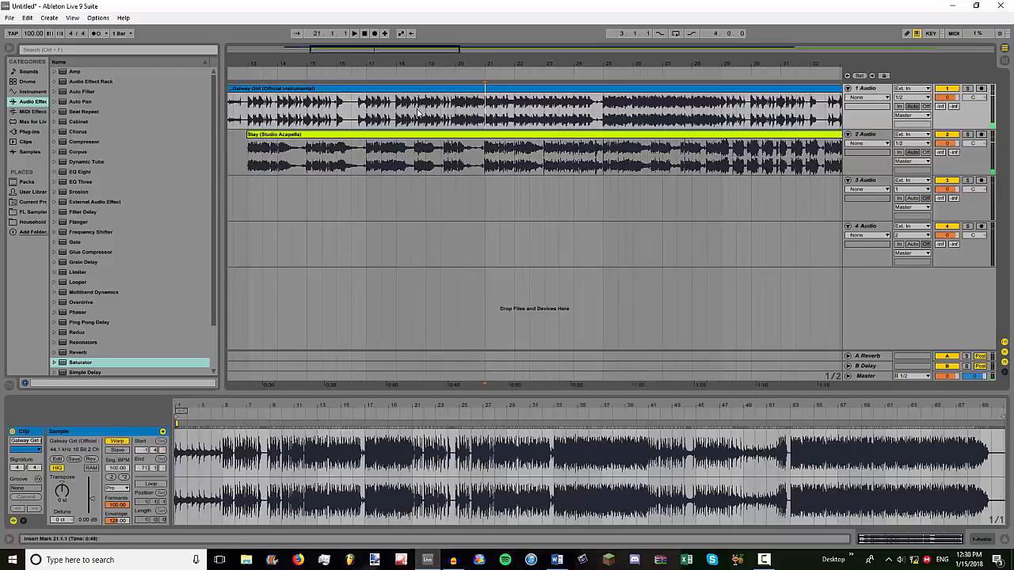
- Examine the section change around bars 20 and 21 in both the instrumental and the acapella waveforms
{"action": "left_click_drag", "start_coordinate": [441, 115], "coordinate": [529, 149]}
{"action": "left_click", "coordinate": [485, 120]}
{"action": "left_click_drag", "start_coordinate": [455, 119], "coordinate": [547, 149]}
{"action": "left_click", "coordinate": [470, 122]}
{"action": "left_click", "coordinate": [483, 163]}
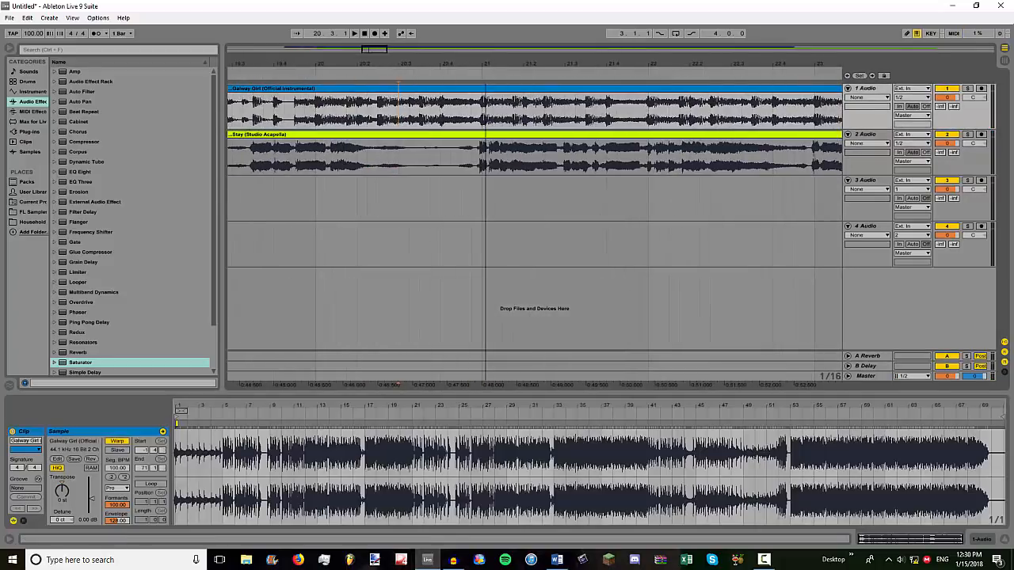
{"action": "key", "text": "plus"}
{"action": "key", "text": "minus"}
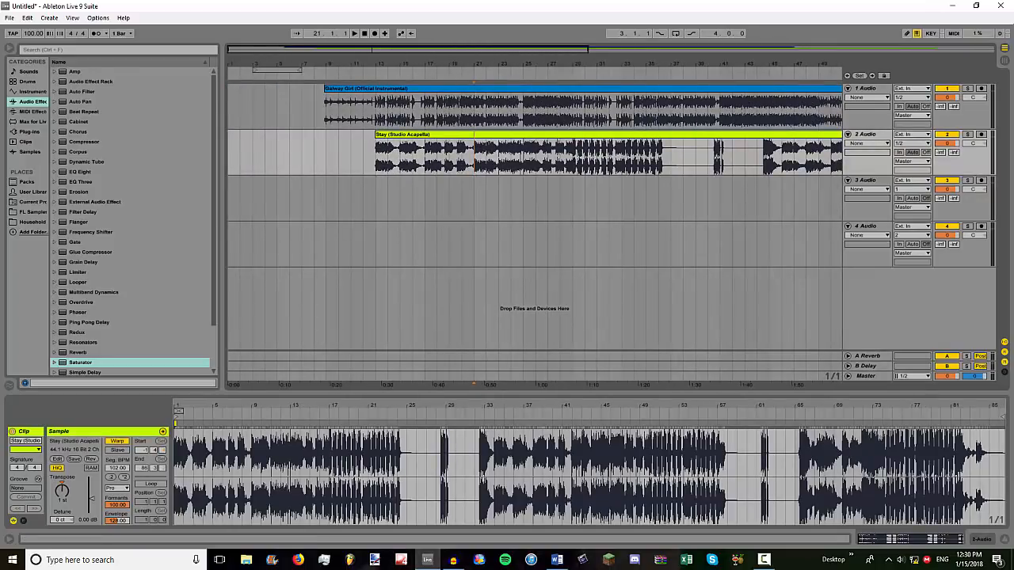
{"action": "key", "text": "plus"}
{"action": "left_click", "coordinate": [558, 164], "text": "shift"}
{"action": "left_click", "coordinate": [460, 163]}
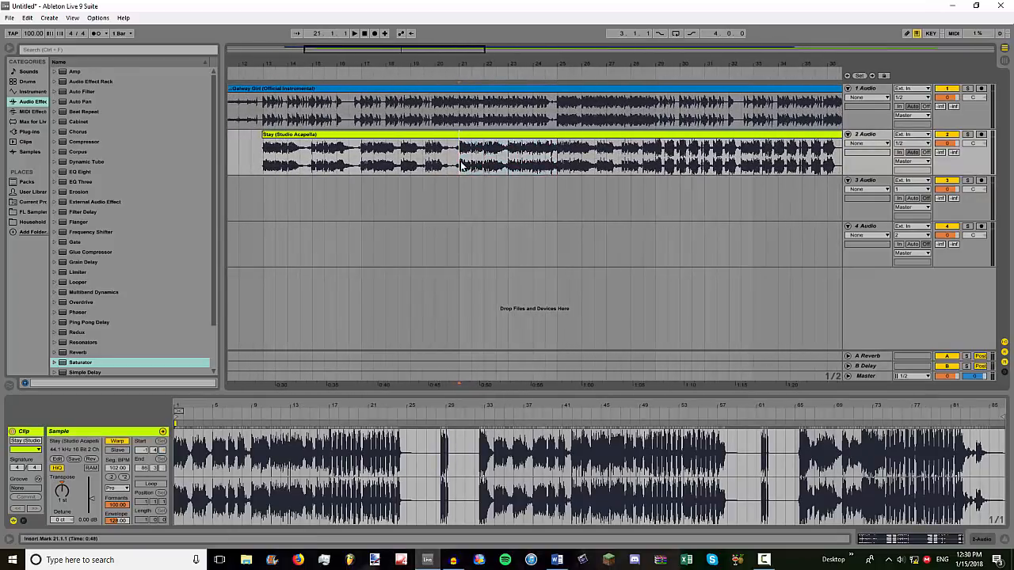
- Solo the Galway Girl instrumental track and play it from bar 20
{"action": "left_click", "coordinate": [437, 101]}
{"action": "left_click_drag", "start_coordinate": [460, 69], "coordinate": [459, 84]}
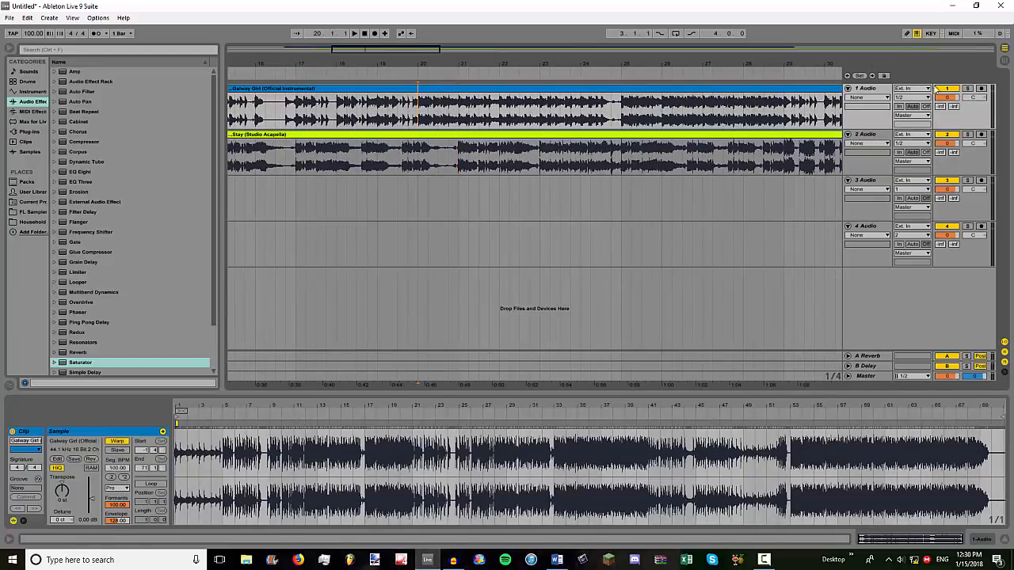
{"action": "left_click", "coordinate": [966, 90]}
{"action": "key", "text": "space"}
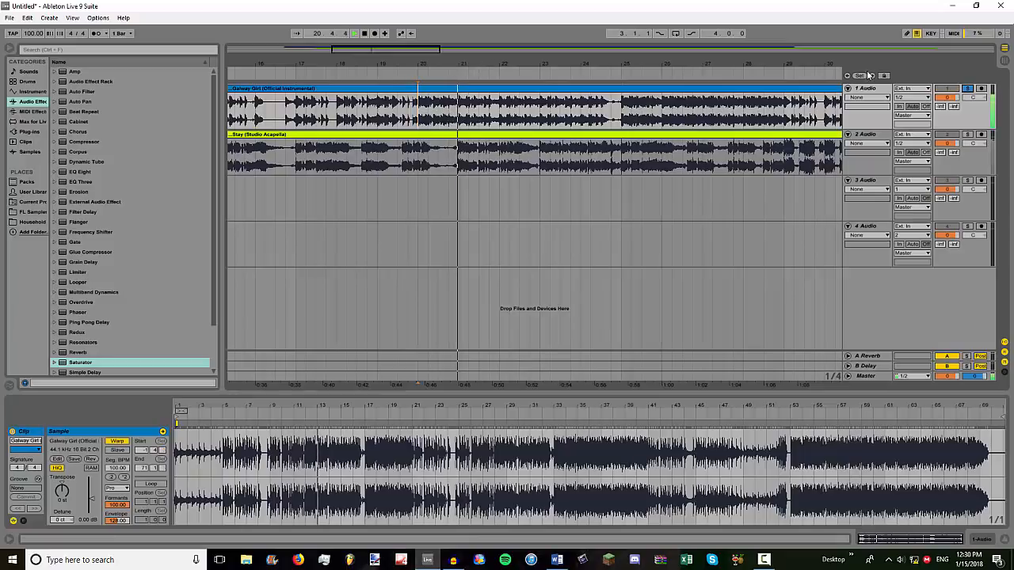
- Unsolo the Galway Girl track and compare four-bar sections, marking the instrumental at bars 13 to 17 and the acapella at 21 to 25
{"action": "left_click", "coordinate": [967, 90]}
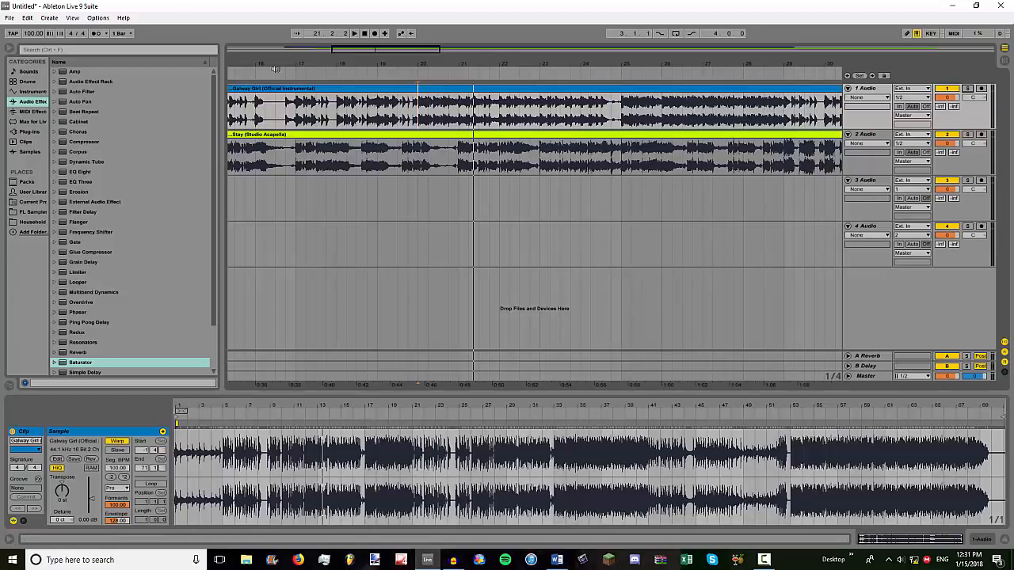
{"action": "left_click_drag", "start_coordinate": [285, 64], "coordinate": [404, 42]}
{"action": "left_click_drag", "start_coordinate": [329, 118], "coordinate": [412, 127]}
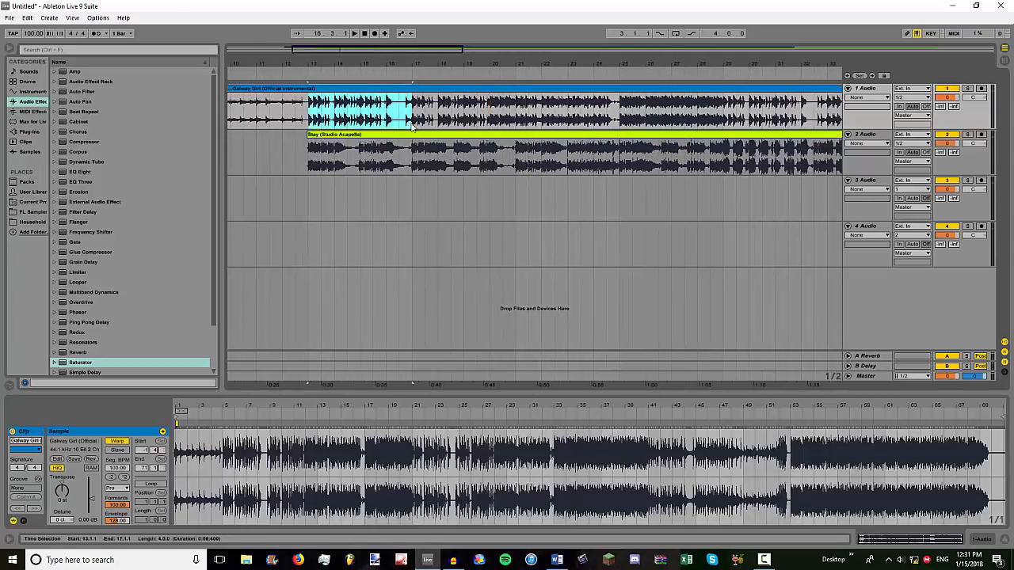
{"action": "left_click_drag", "start_coordinate": [517, 157], "coordinate": [628, 161]}
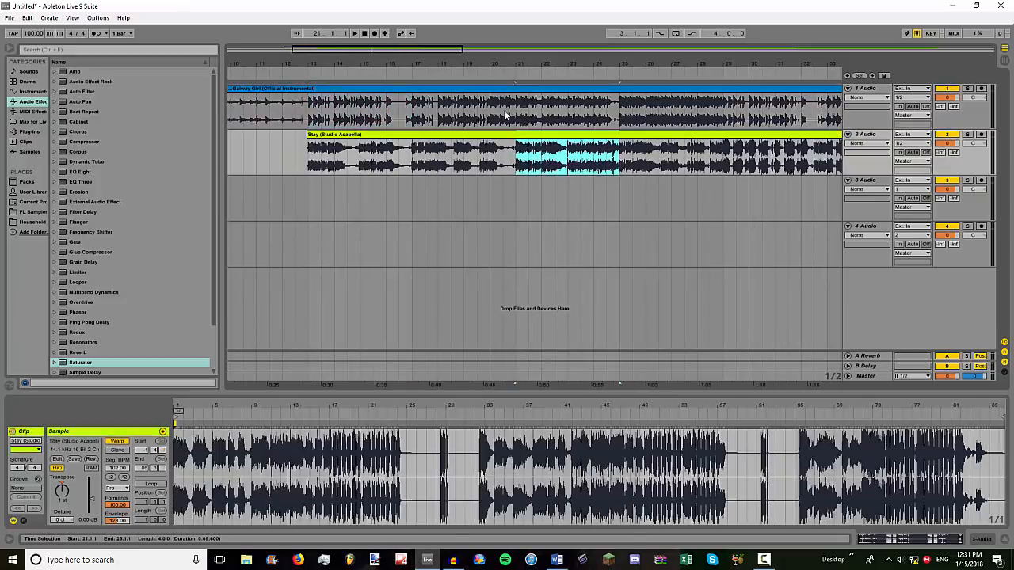
{"action": "left_click_drag", "start_coordinate": [517, 120], "coordinate": [618, 121]}
{"action": "left_click", "coordinate": [619, 121]}
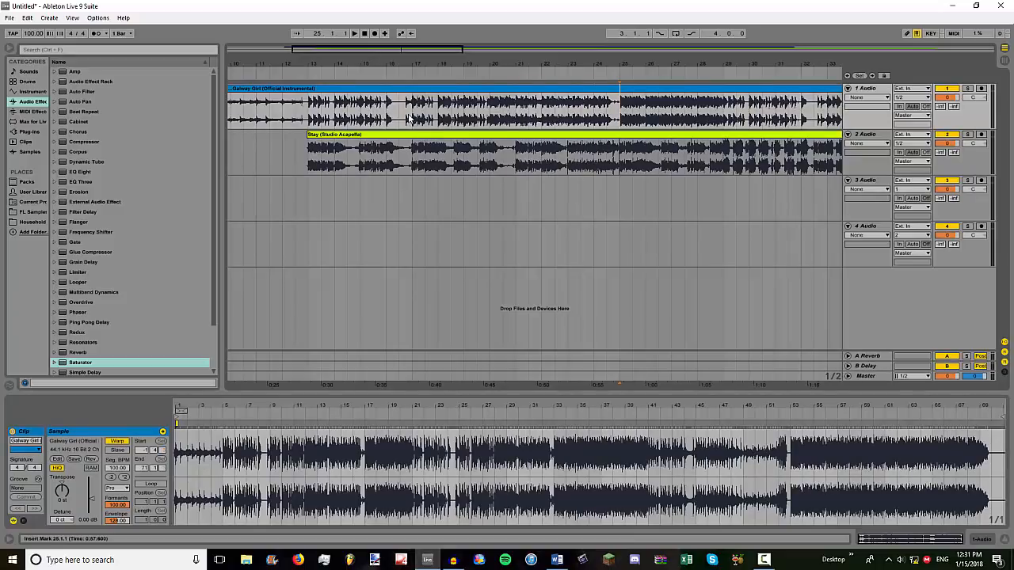
- Duplicate bars 13 to 17 of the Galway Girl instrumental at bar 17, extend the copy to bar 37, and play it with the acapella
{"action": "left_click_drag", "start_coordinate": [310, 118], "coordinate": [412, 120]}
{"action": "key", "text": "ctrl+d"}
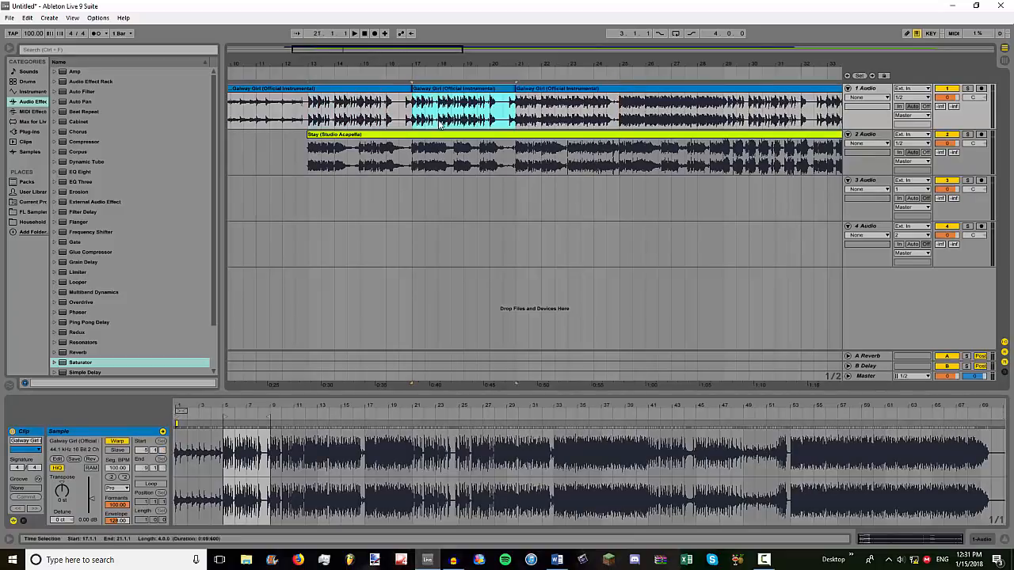
{"action": "left_click", "coordinate": [450, 122]}
{"action": "key", "text": "space"}
{"action": "left_click", "coordinate": [490, 124]}
{"action": "left_click", "coordinate": [521, 89]}
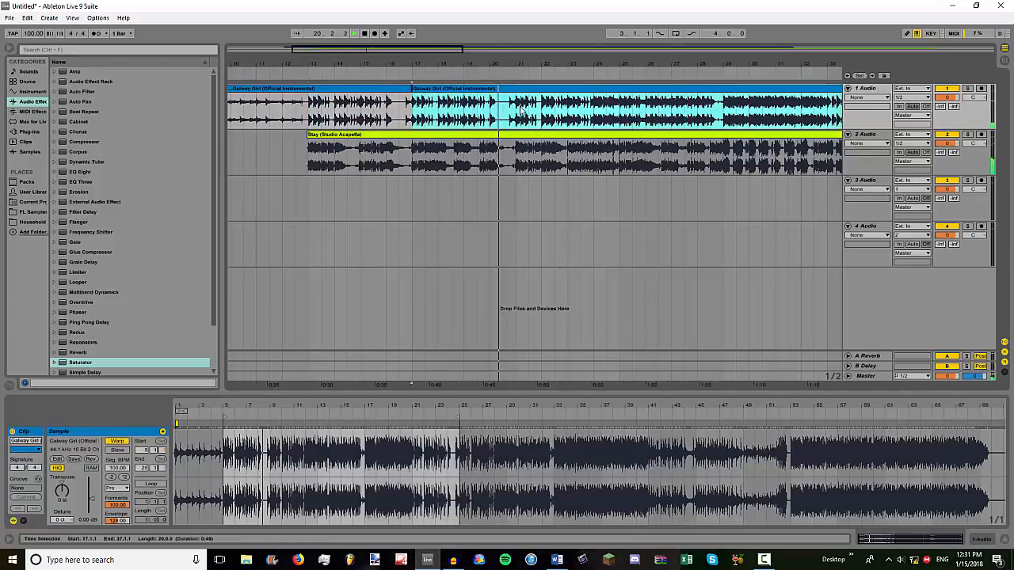
{"action": "left_click", "coordinate": [619, 118]}
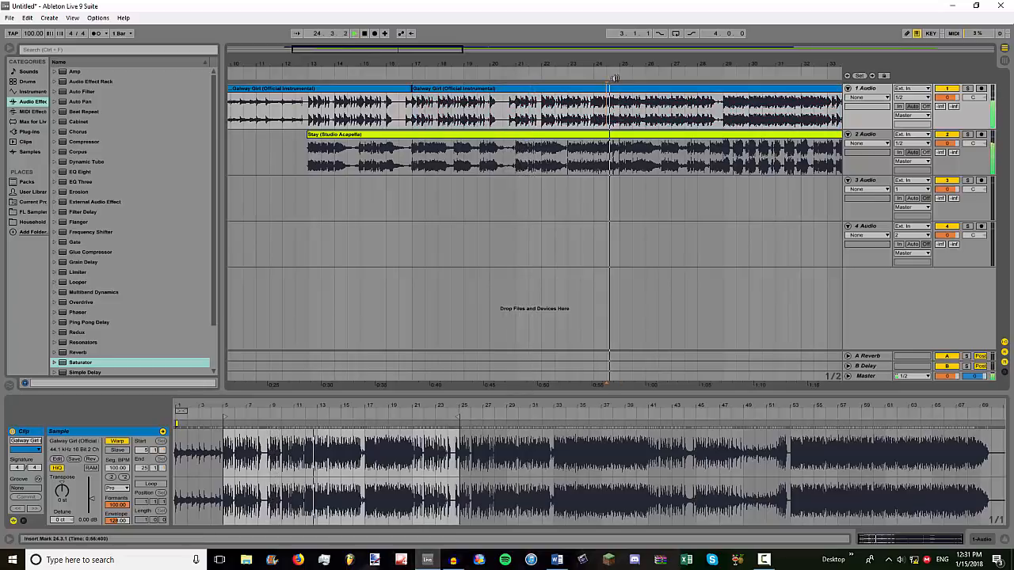
- Insert another copy of the four-bar instrumental section before bar 21 and play both tracks through bar 29
{"action": "mouse_move", "coordinate": [619, 63]}
{"action": "left_mouse_down"}
{"action": "mouse_move", "coordinate": [619, 91]}
{"action": "mouse_move", "coordinate": [618, 78]}
{"action": "mouse_move", "coordinate": [437, 68]}
{"action": "mouse_move", "coordinate": [389, 87]}
{"action": "left_mouse_up"}
{"action": "left_click", "coordinate": [376, 88]}
{"action": "key", "text": "space"}
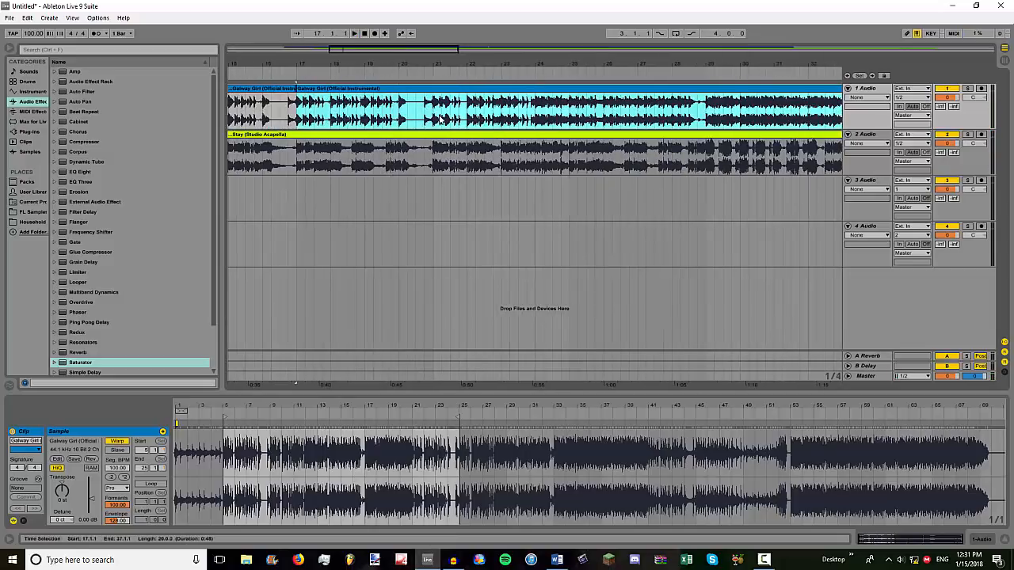
{"action": "left_click", "coordinate": [438, 117]}
{"action": "key", "text": "space"}
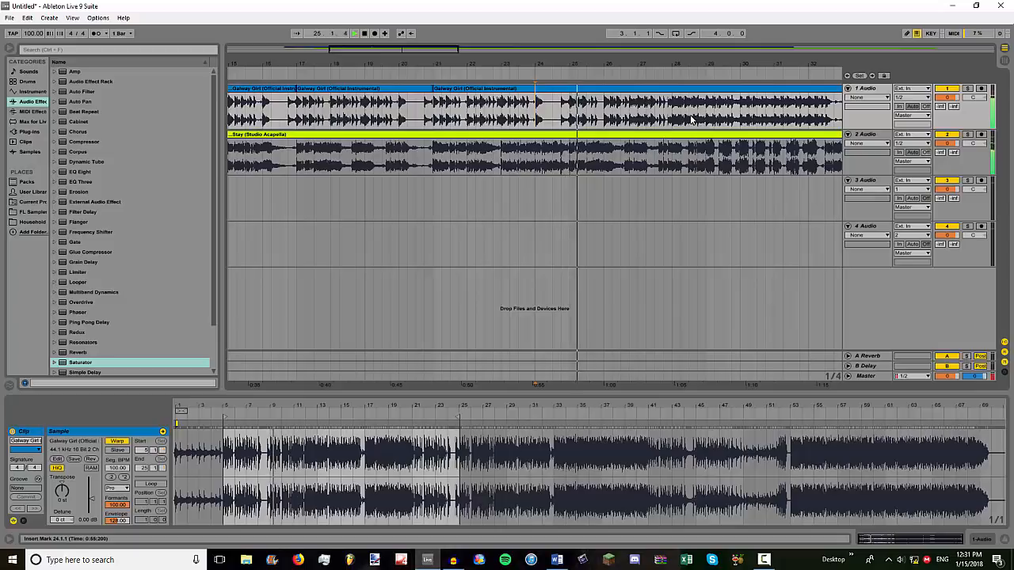
{"action": "left_click", "coordinate": [712, 62]}
{"action": "left_click_drag", "start_coordinate": [714, 61], "coordinate": [482, 61]}
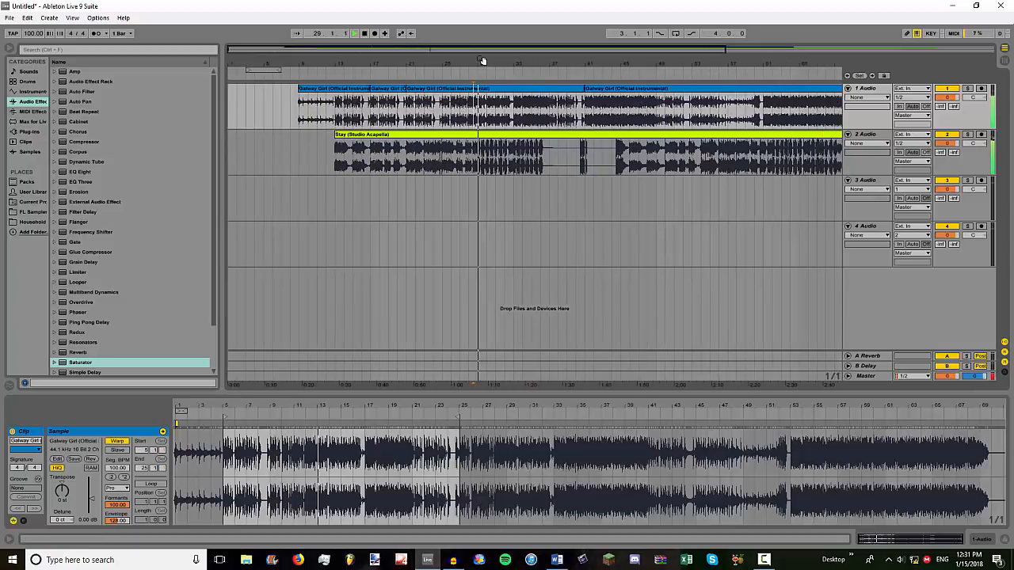
- Stop playback and undo the instrumental duplications, restoring the single Galway Girl clip
{"action": "key", "text": "space"}
{"action": "key", "text": "ctrl+z"}
{"action": "key", "text": "ctrl+z"}
{"action": "key", "text": "ctrl+z"}
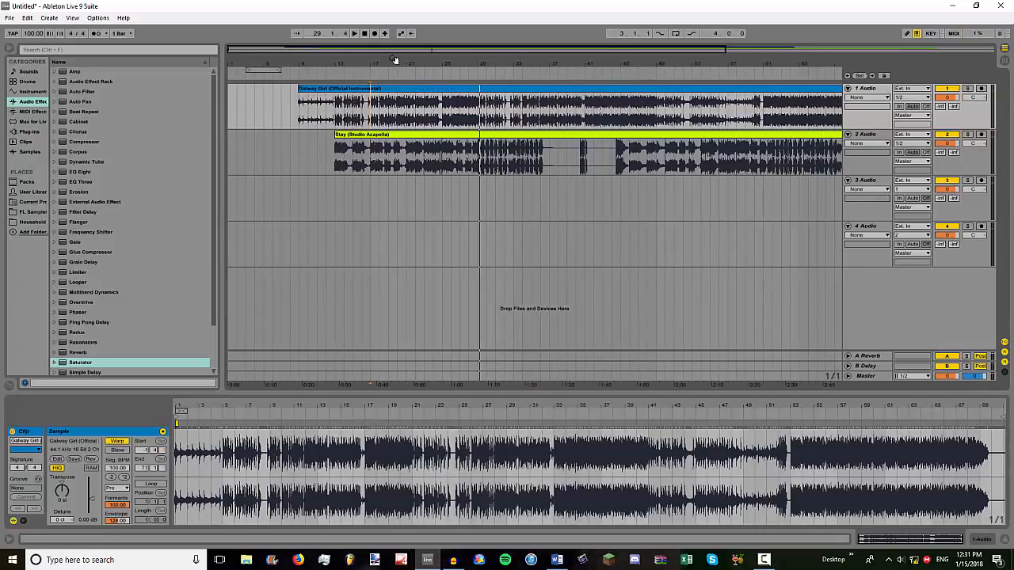
- Delete bars 21 to 29 from the Stay acapella
{"action": "left_click_drag", "start_coordinate": [395, 60], "coordinate": [381, 68]}
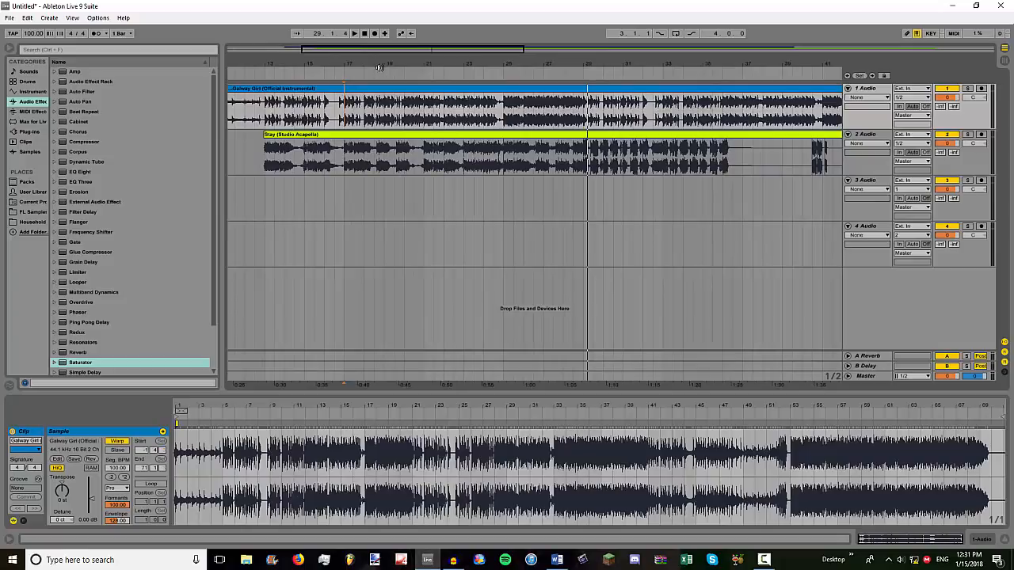
{"action": "left_click_drag", "start_coordinate": [476, 65], "coordinate": [540, 70]}
{"action": "left_click_drag", "start_coordinate": [361, 168], "coordinate": [488, 169]}
{"action": "left_click", "coordinate": [477, 168]}
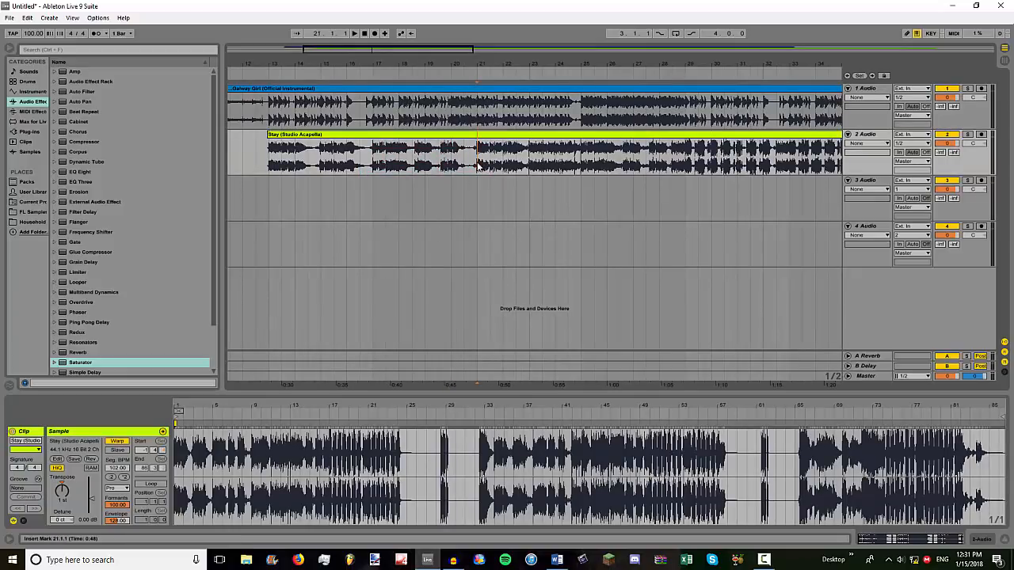
{"action": "left_click_drag", "start_coordinate": [478, 151], "coordinate": [686, 156]}
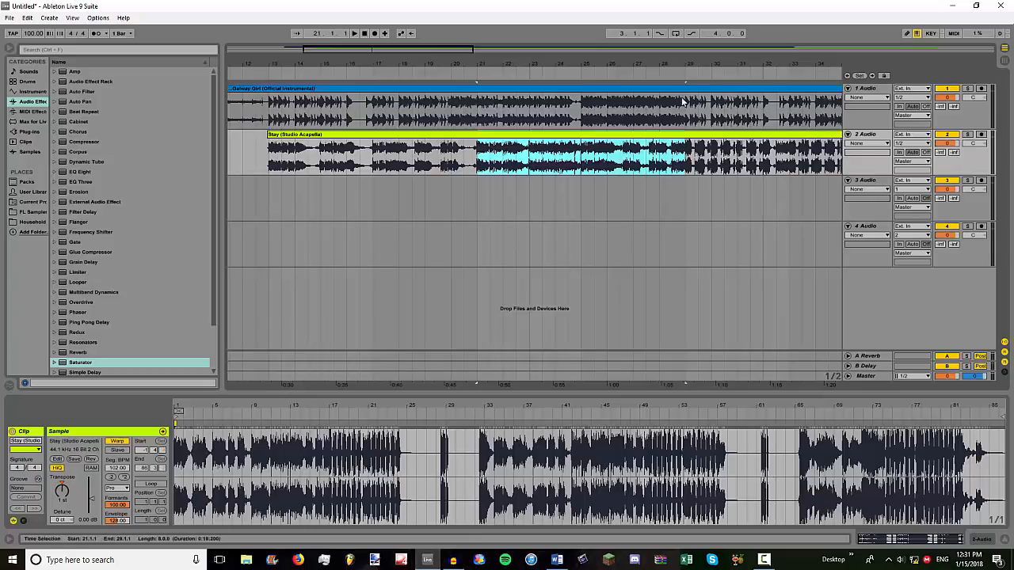
{"action": "key", "text": "Delete"}
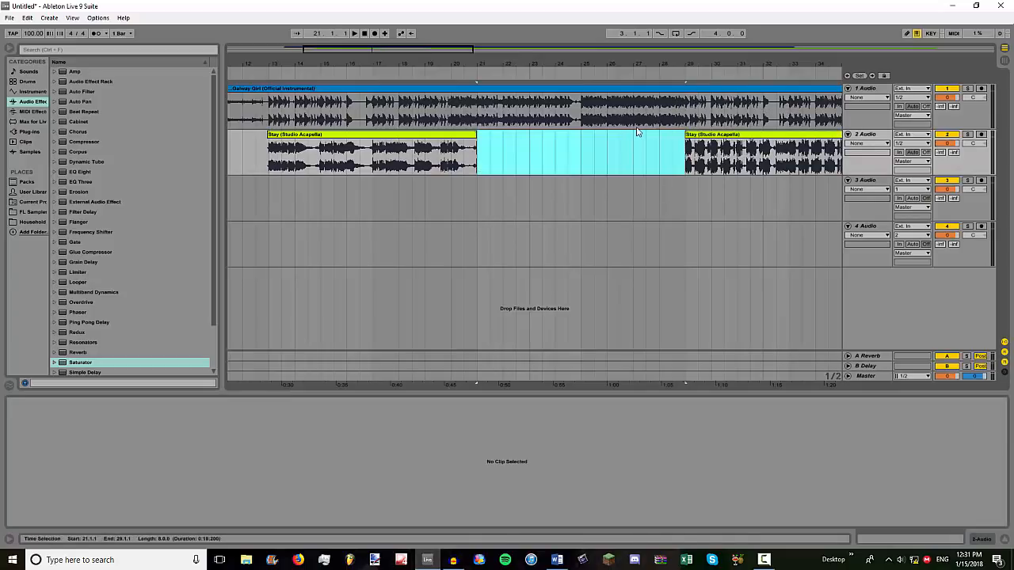
- Move the remaining Stay acapella clip back to start at bar 21 and play both tracks across the join from 20.2.3
{"action": "left_click_drag", "start_coordinate": [697, 139], "coordinate": [487, 136]}
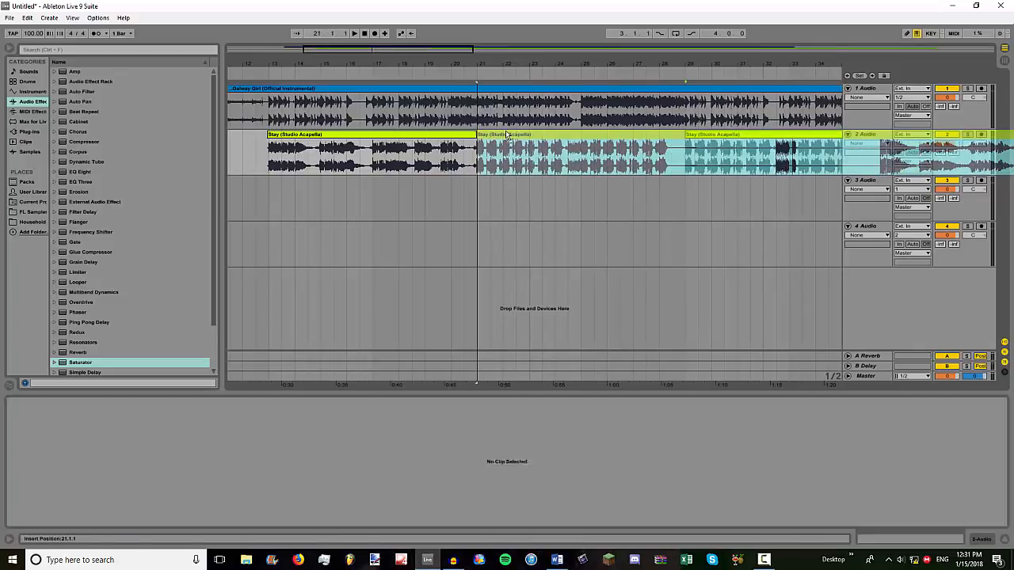
{"action": "left_click_drag", "start_coordinate": [470, 79], "coordinate": [466, 119]}
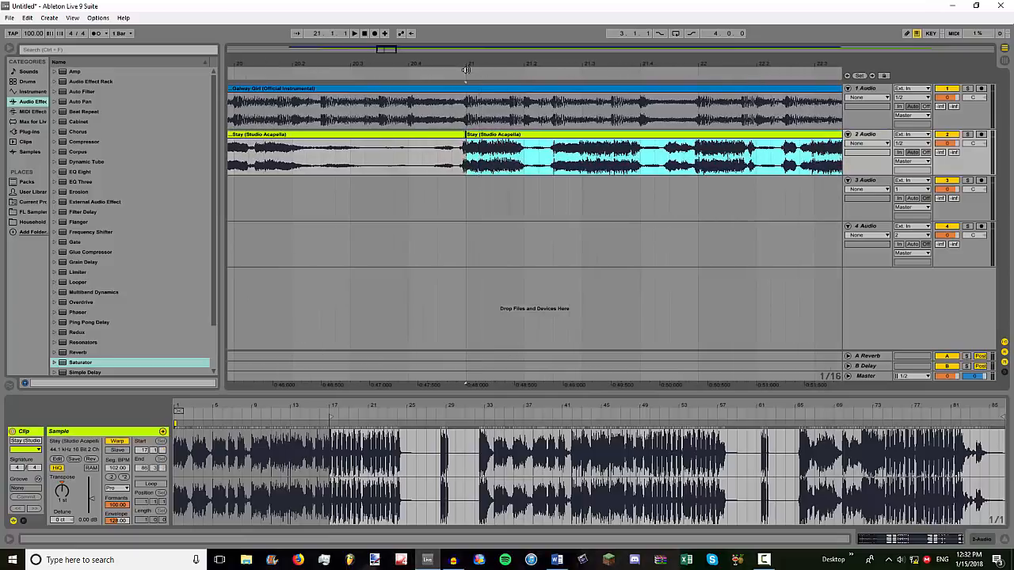
{"action": "left_click", "coordinate": [424, 163]}
{"action": "left_click", "coordinate": [324, 164]}
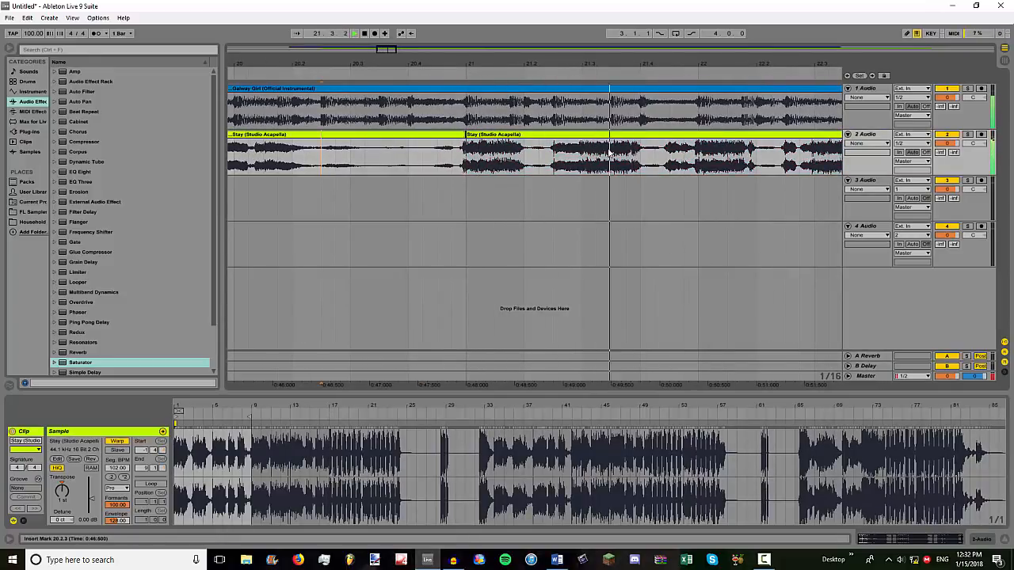
{"action": "scroll", "coordinate": [686, 150], "scroll_direction": "down", "scroll_amount": 2}
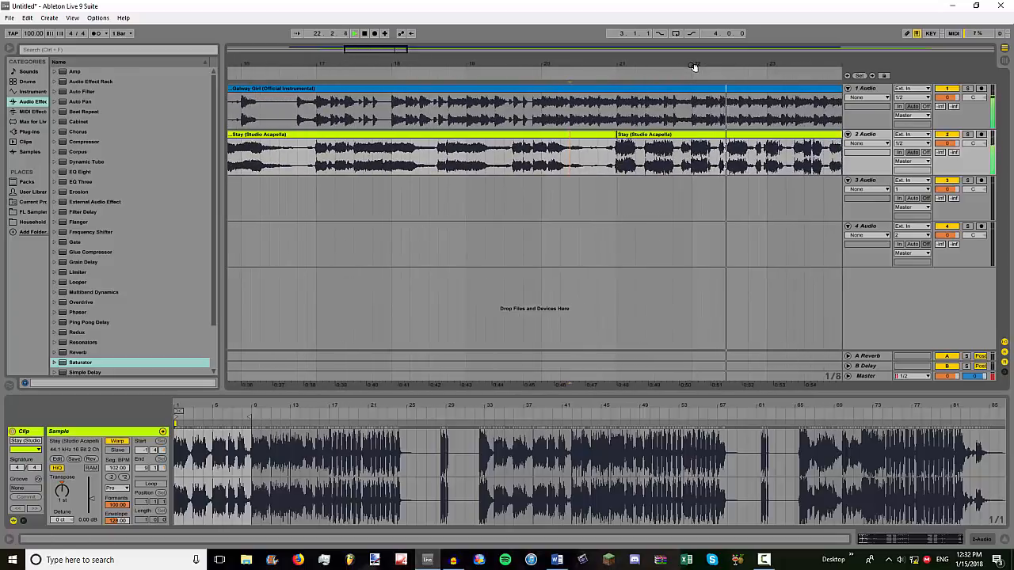
{"action": "left_click", "coordinate": [576, 107]}
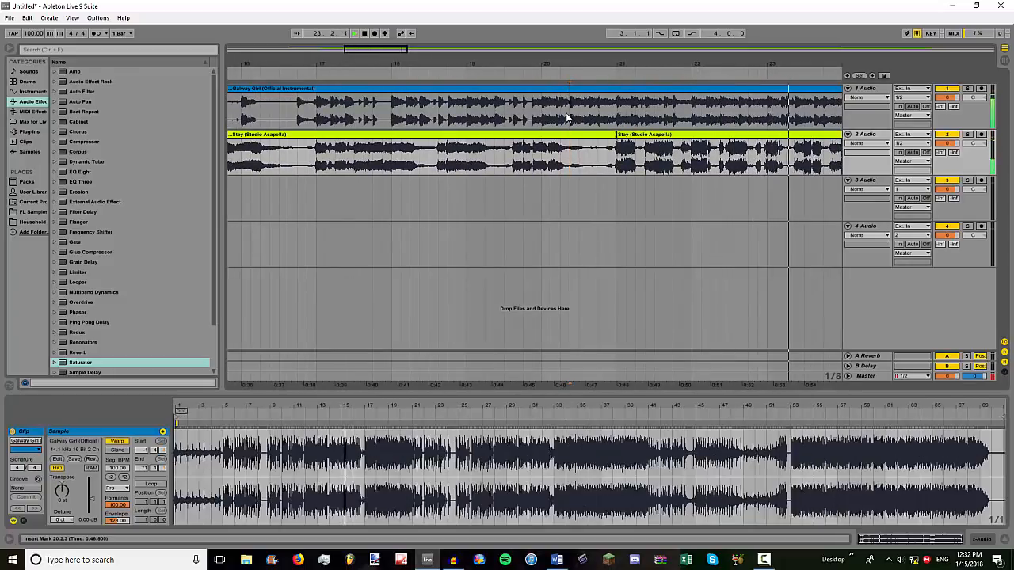
{"action": "scroll", "coordinate": [619, 67], "scroll_direction": "up", "scroll_amount": 5}
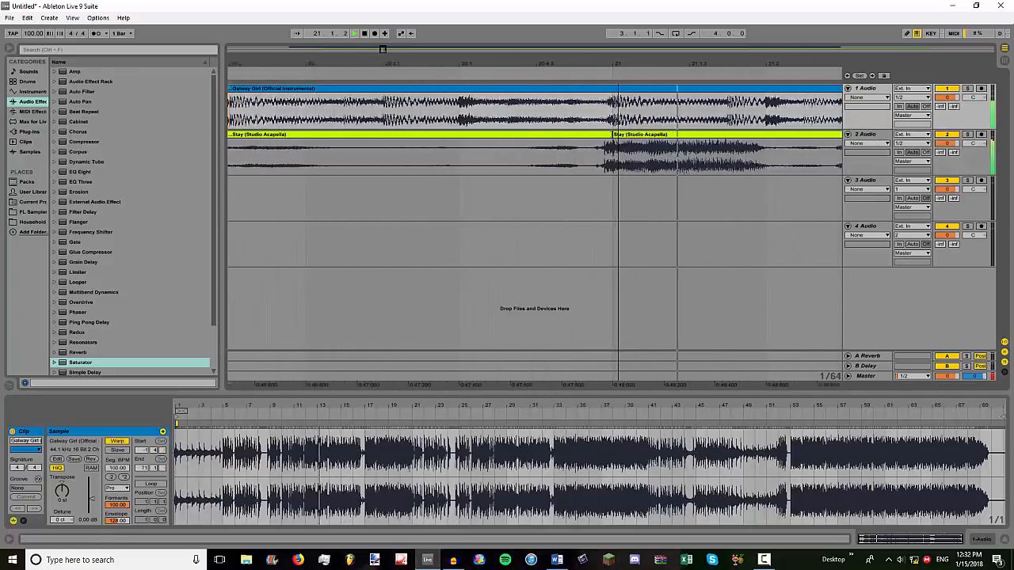
- Solo the Stay acapella track, play the lead-in to the join from 20.3.4, and place the insert marker at 20.4.3
{"action": "left_click", "coordinate": [481, 179]}
{"action": "key", "text": "space"}
{"action": "left_click", "coordinate": [518, 154]}
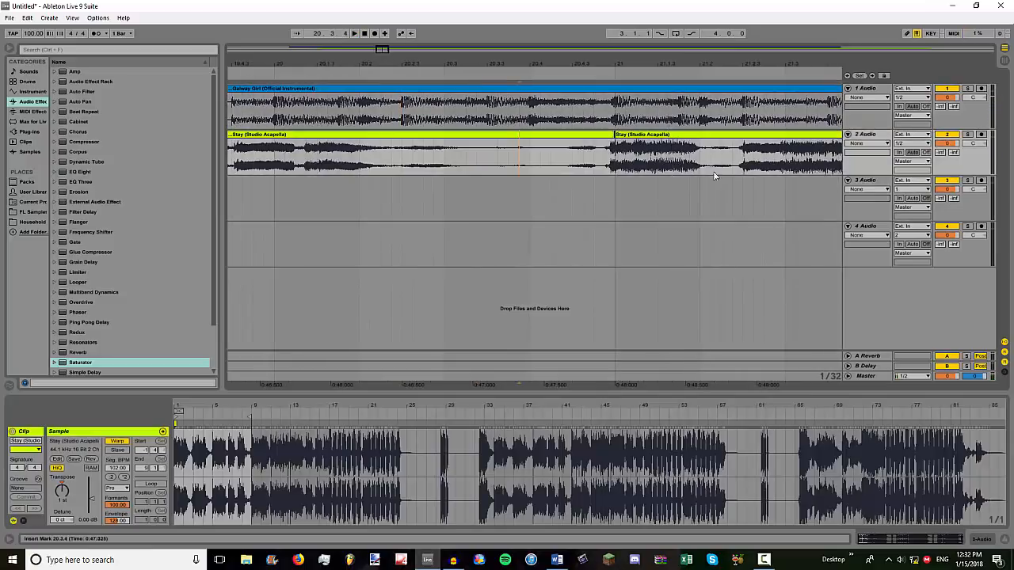
{"action": "left_click", "coordinate": [967, 135]}
{"action": "key", "text": "space"}
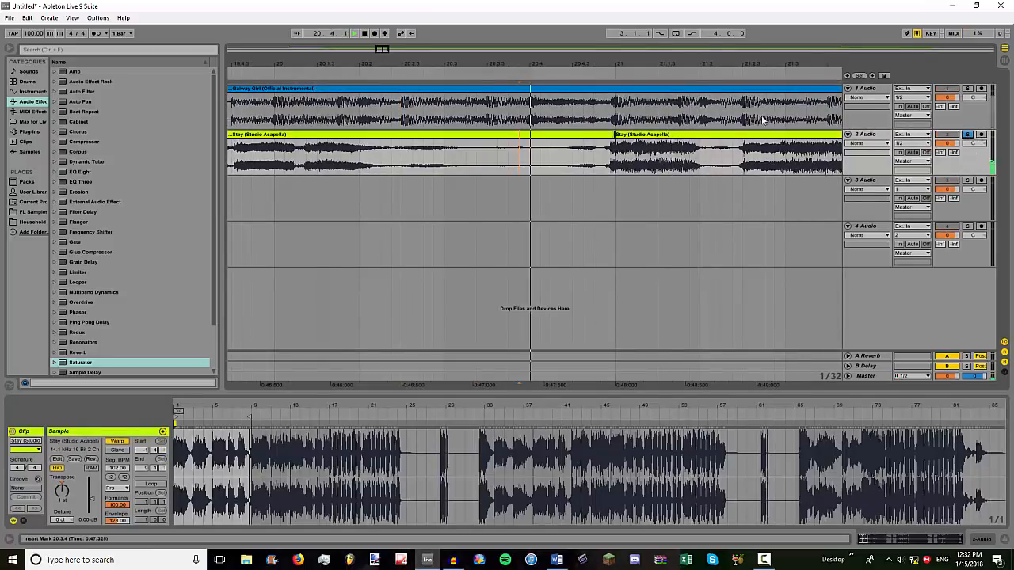
{"action": "key", "text": "space"}
{"action": "left_click", "coordinate": [572, 162]}
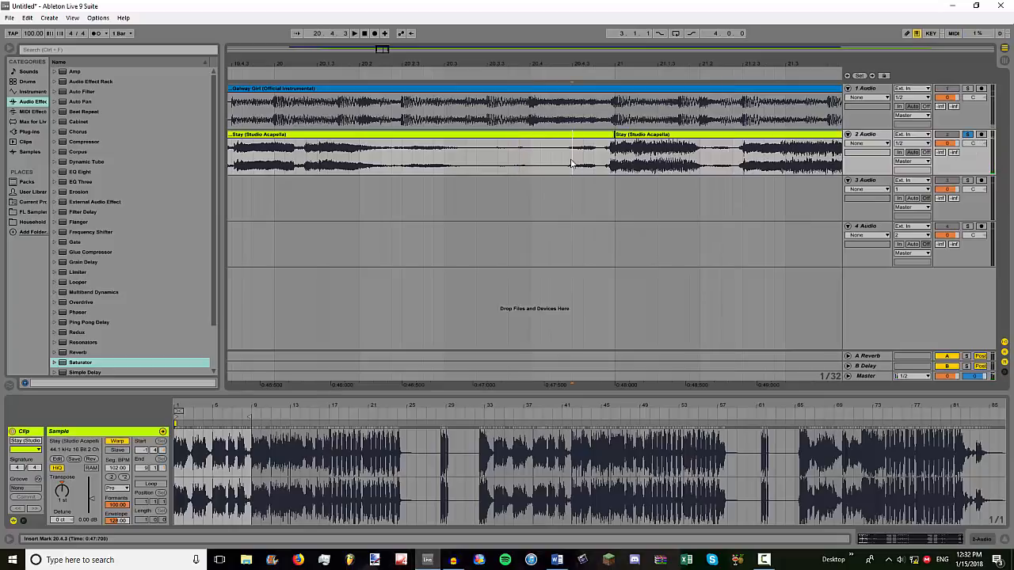
- Extend the start of the second Stay acapella clip from bar 21 back to just before 20.3, including its vocal pickup
{"action": "left_click", "coordinate": [617, 134]}
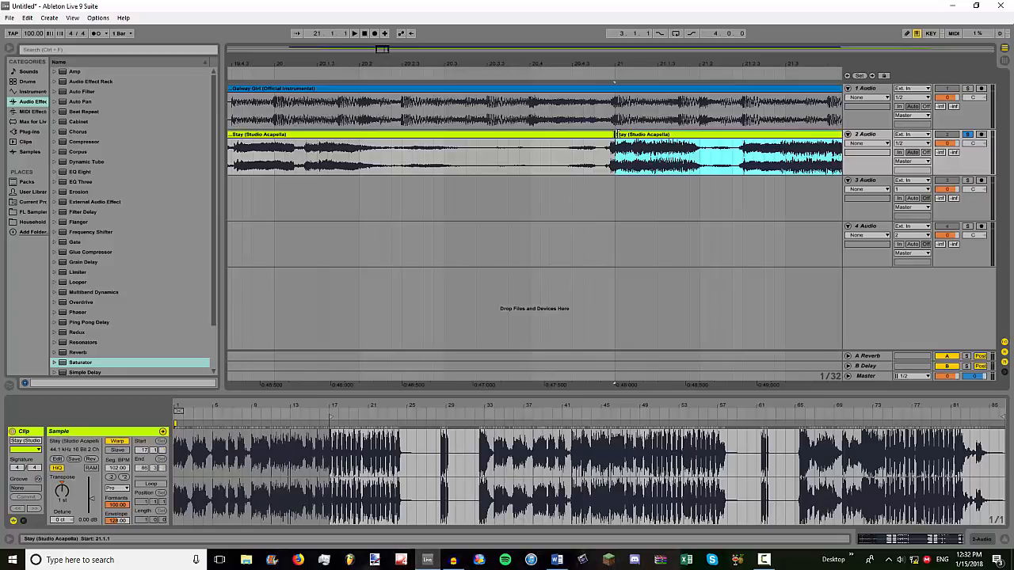
{"action": "left_click", "coordinate": [618, 65]}
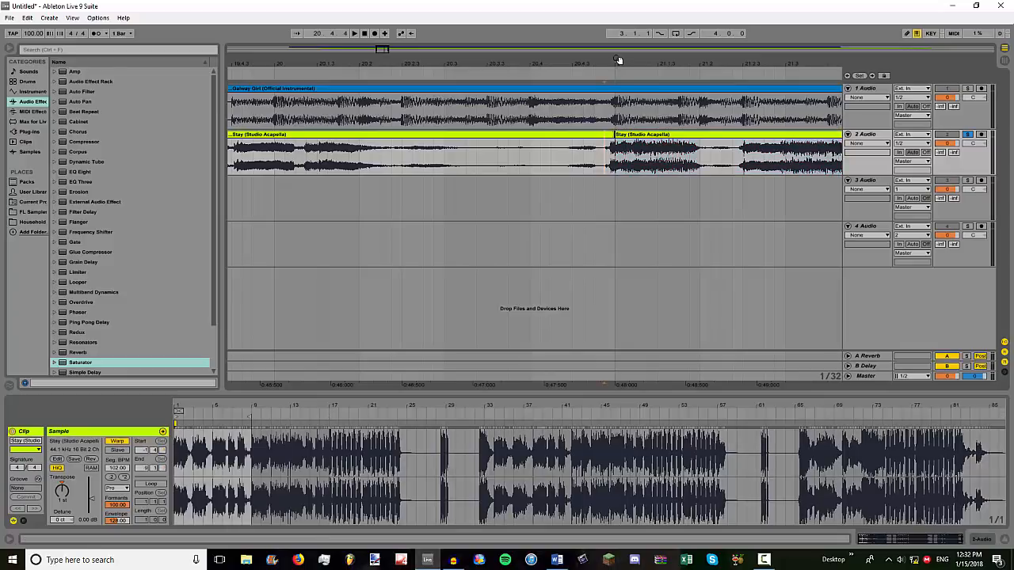
{"action": "left_click", "coordinate": [608, 156]}
{"action": "left_click", "coordinate": [622, 137]}
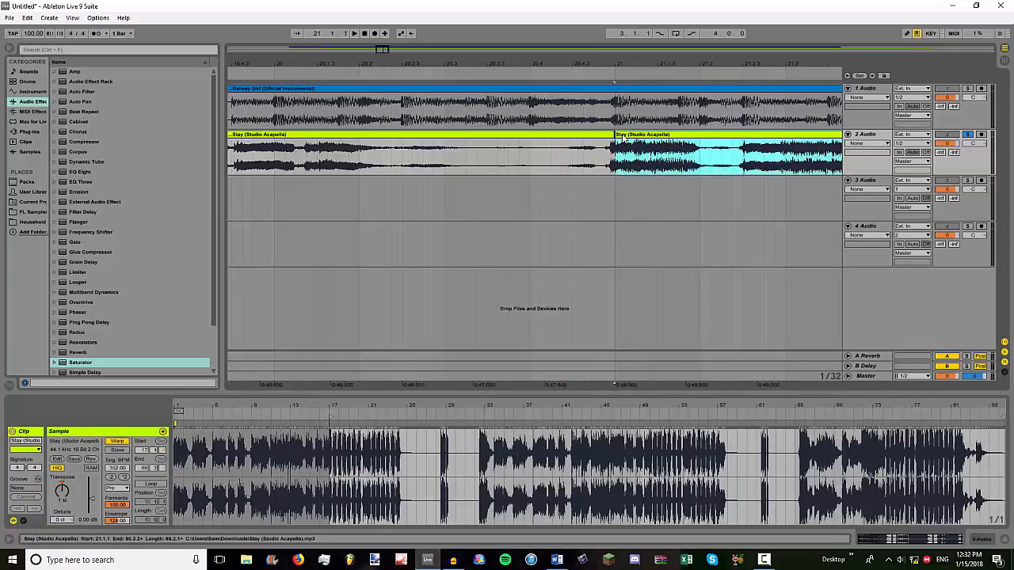
{"action": "left_click", "coordinate": [594, 153]}
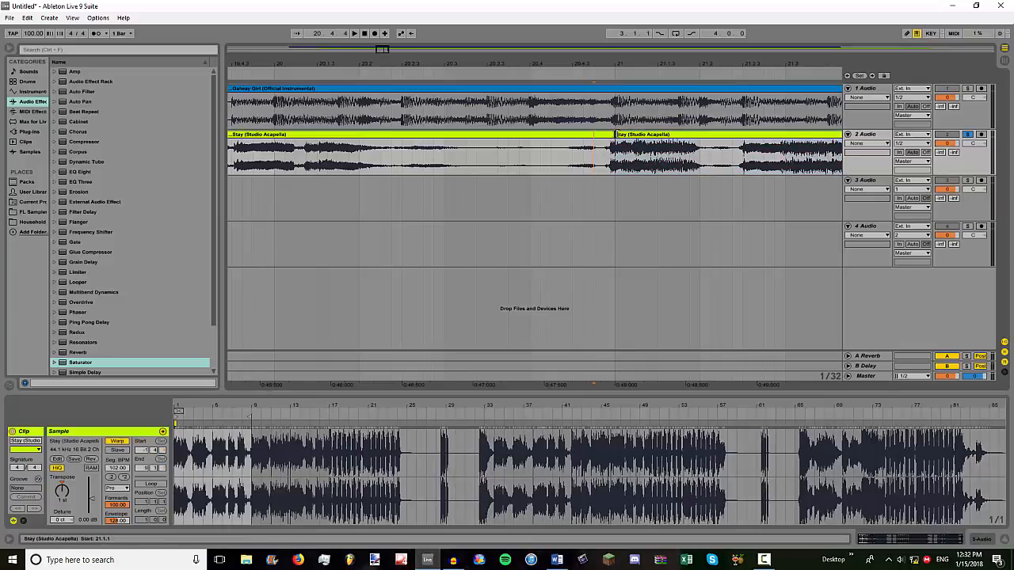
{"action": "mouse_move", "coordinate": [616, 136]}
{"action": "left_mouse_down"}
{"action": "mouse_move", "coordinate": [594, 135]}
{"action": "mouse_move", "coordinate": [615, 135]}
{"action": "left_mouse_up"}
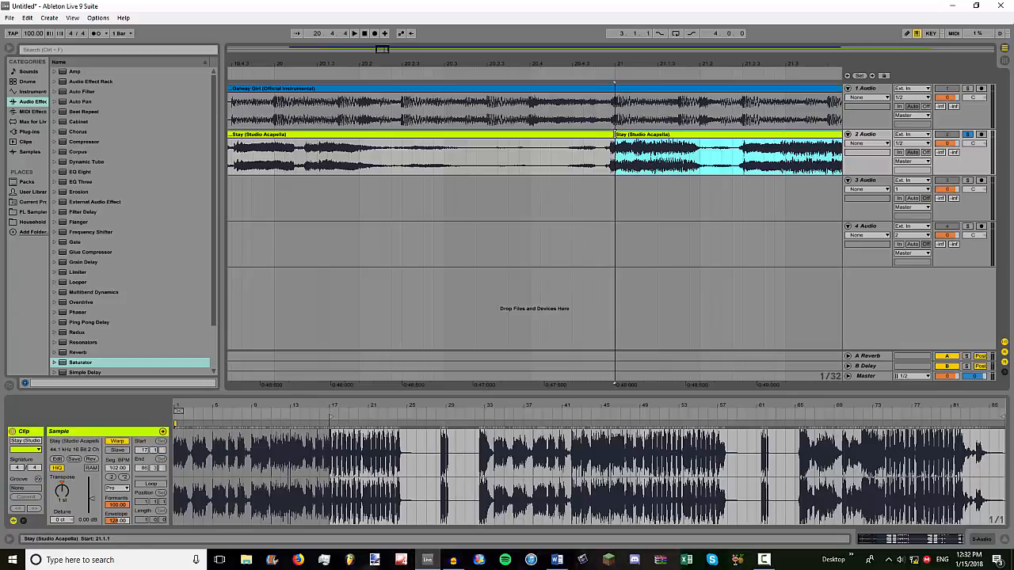
{"action": "left_click_drag", "start_coordinate": [633, 135], "coordinate": [432, 143]}
- Play the soloed acapella from 19.4.3 across the new join, and replay the stretch from 20.1.4 to 20.3.1
{"action": "left_click", "coordinate": [241, 148]}
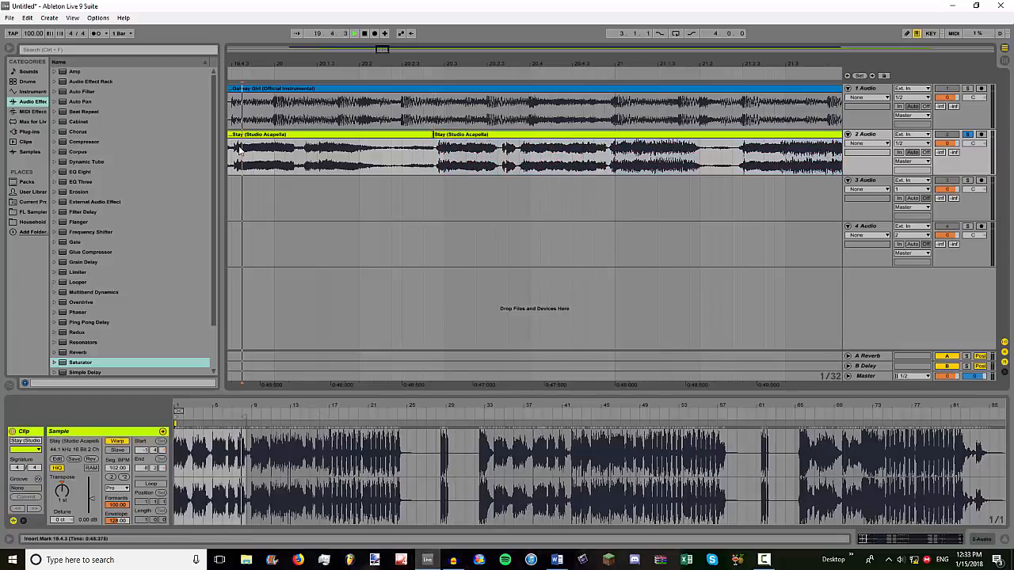
{"action": "key", "text": "space"}
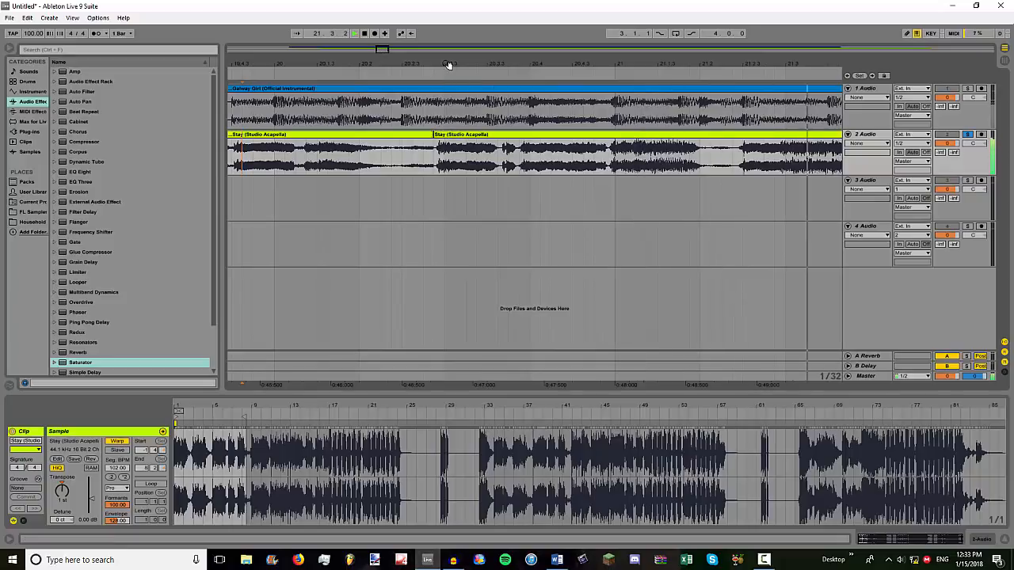
{"action": "left_click_drag", "start_coordinate": [412, 63], "coordinate": [342, 194]}
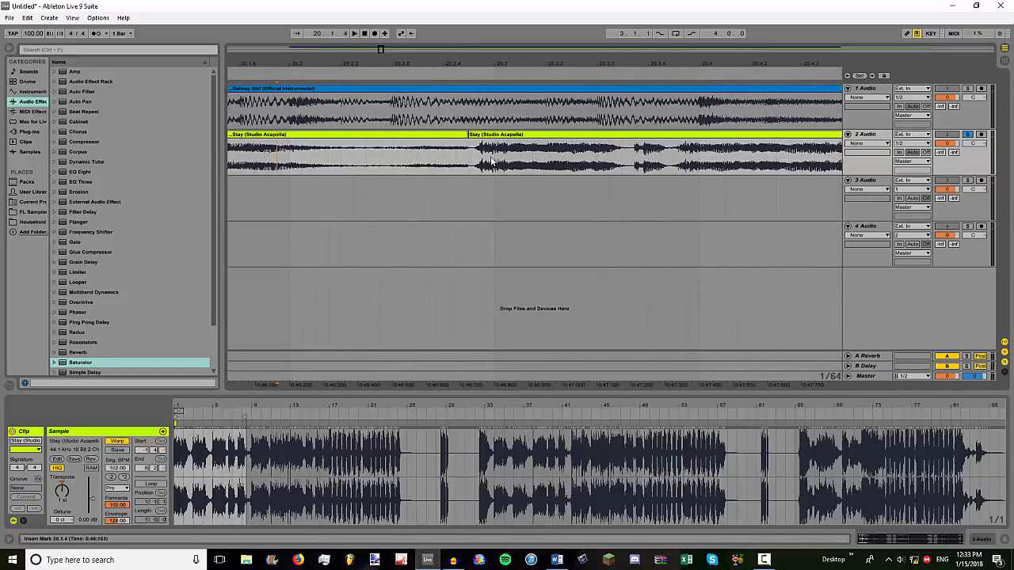
{"action": "left_click_drag", "start_coordinate": [491, 162], "coordinate": [277, 168]}
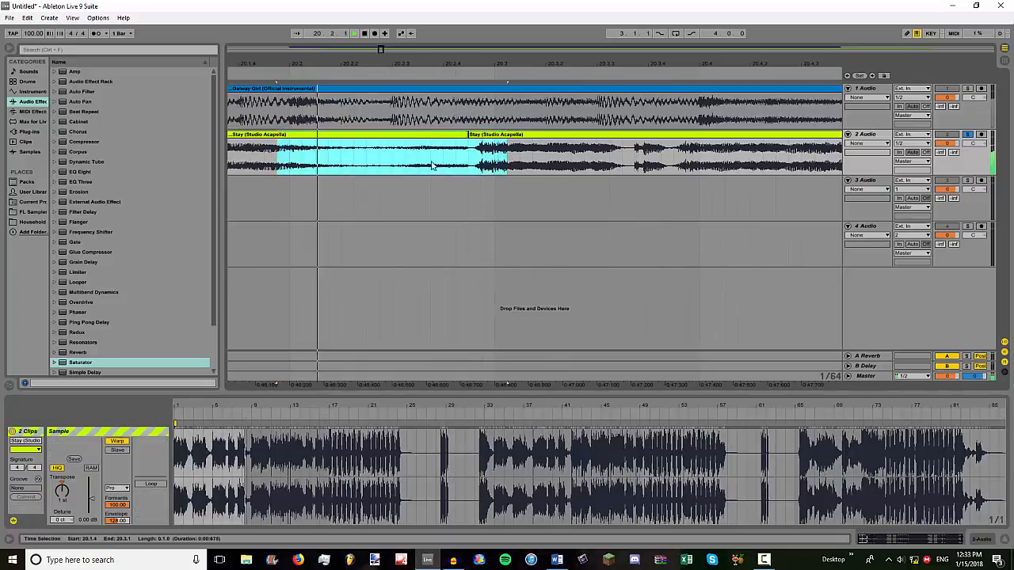
{"action": "left_click", "coordinate": [339, 167]}
{"action": "key", "text": "space"}
- Play the soloed Stay acapella from 19.4.4 across the join between its first two clips
{"action": "left_click_drag", "start_coordinate": [360, 66], "coordinate": [385, 18]}
{"action": "left_click", "coordinate": [392, 183]}
{"action": "left_click", "coordinate": [396, 167]}
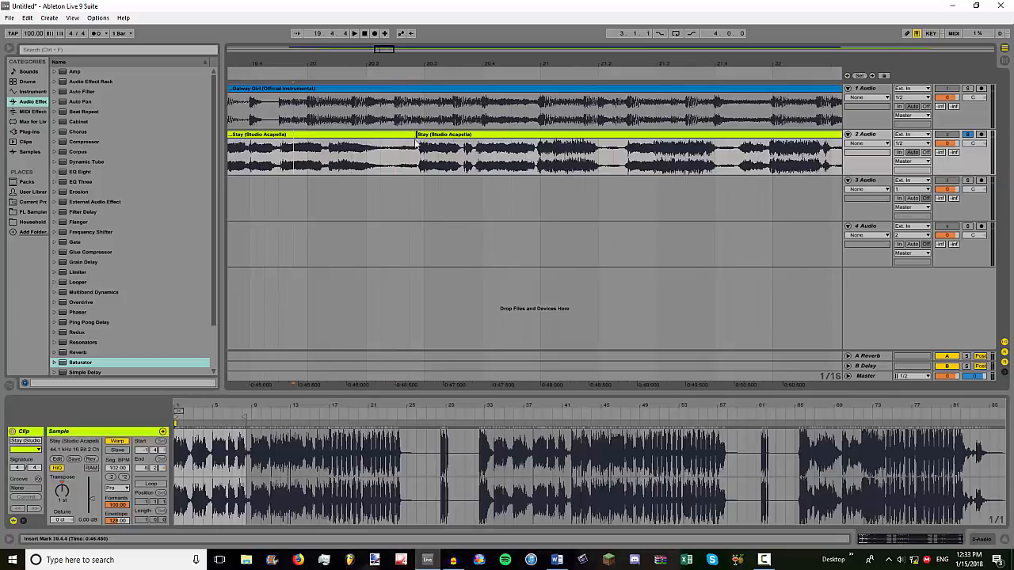
{"action": "left_click_drag", "start_coordinate": [369, 65], "coordinate": [323, 146]}
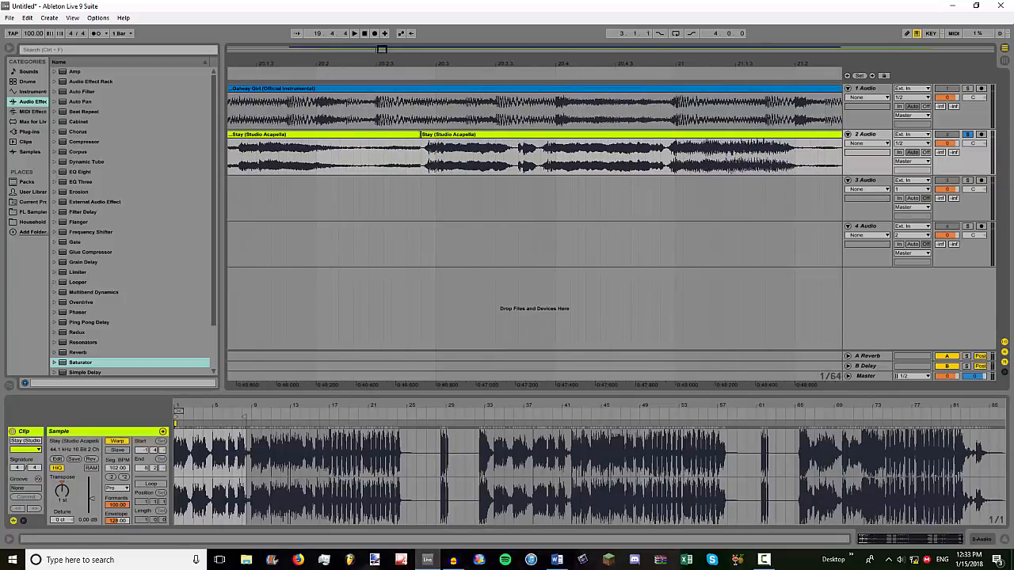
{"action": "key", "text": "space"}
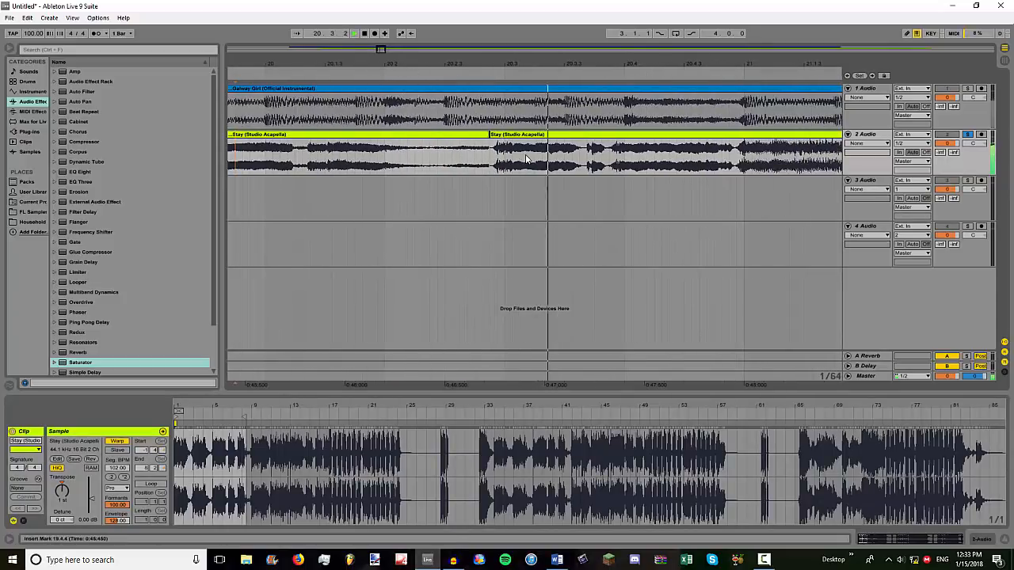
{"action": "key", "text": "space"}
{"action": "left_click", "coordinate": [475, 150]}
{"action": "left_click", "coordinate": [855, 145]}
{"action": "left_click", "coordinate": [858, 160]}
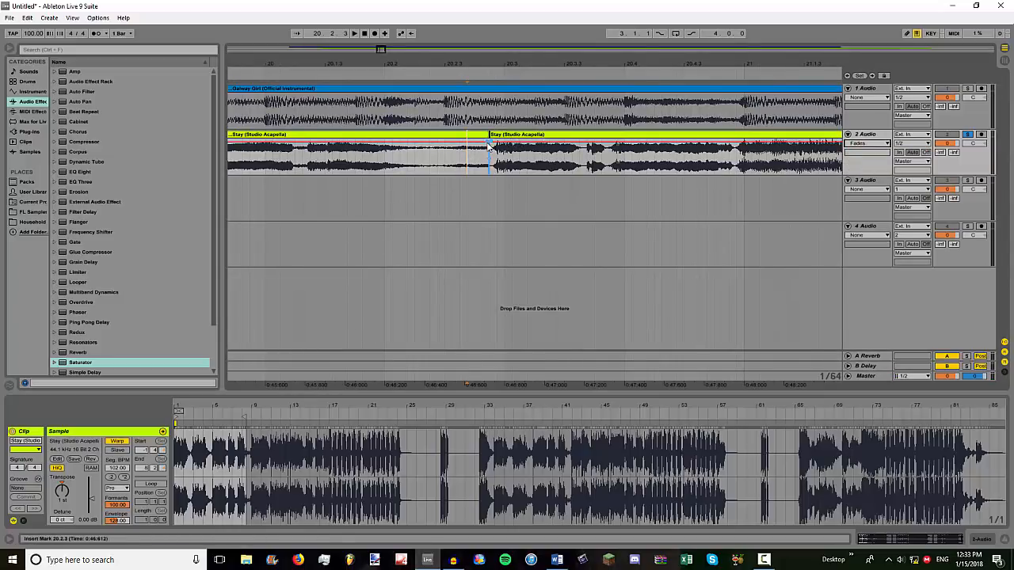
{"action": "left_click", "coordinate": [852, 144]}
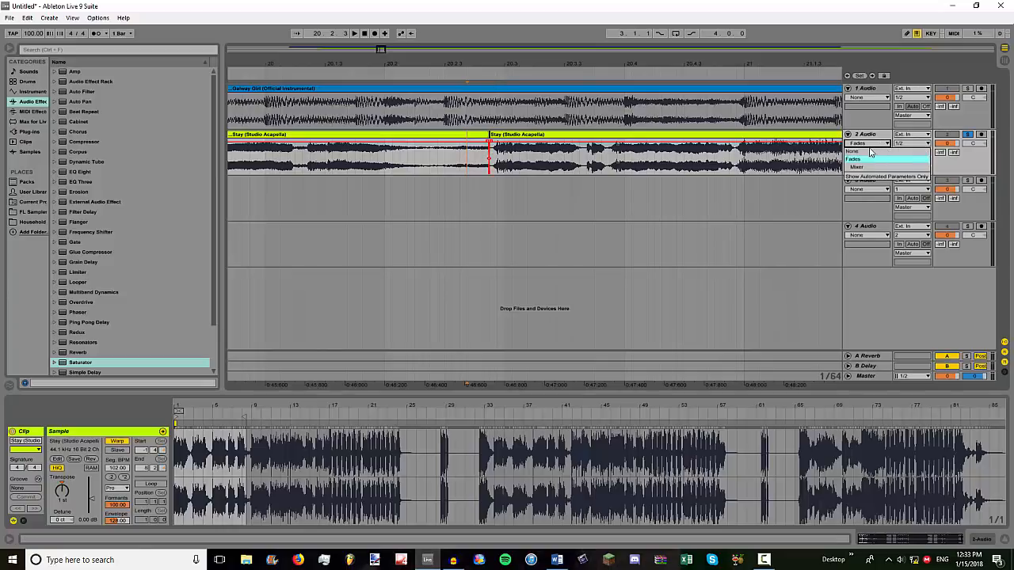
{"action": "left_click", "coordinate": [852, 150]}
{"action": "left_click", "coordinate": [861, 137]}
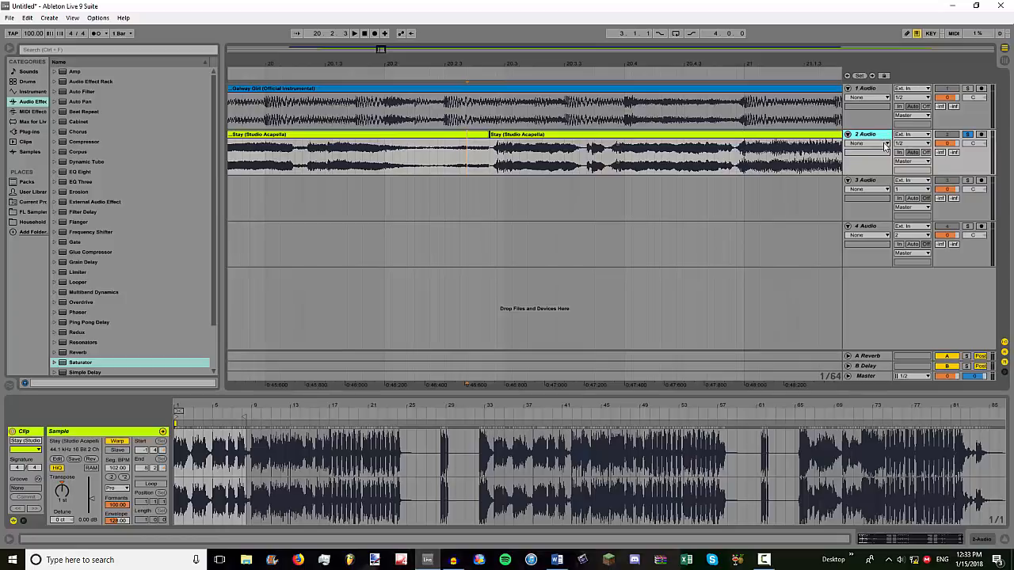
{"action": "left_click", "coordinate": [872, 140]}
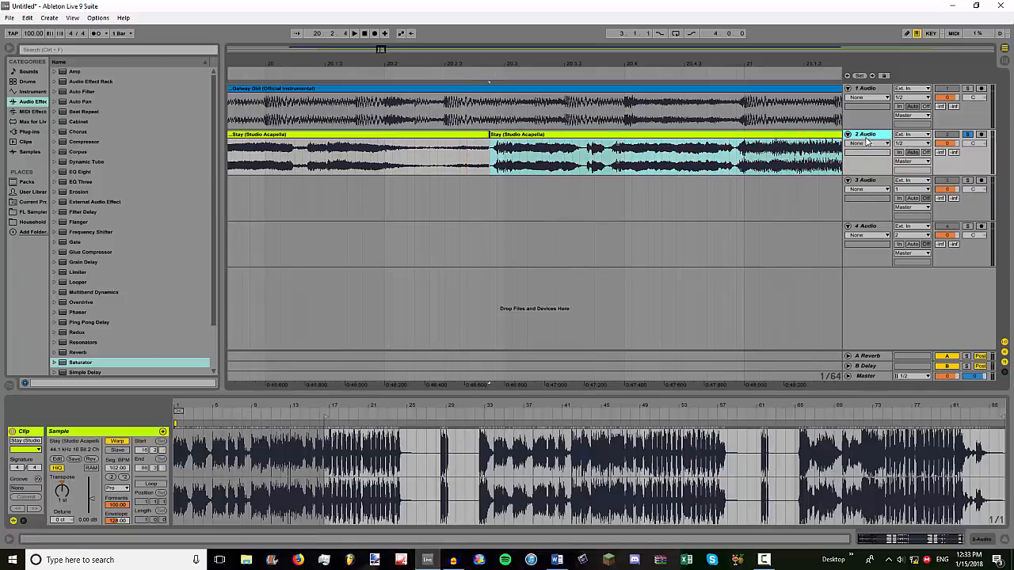
- Show the fades on the Stay acapella track and crossfade its two clips at the join, starting at about 20.2.2
{"action": "left_click", "coordinate": [882, 144]}
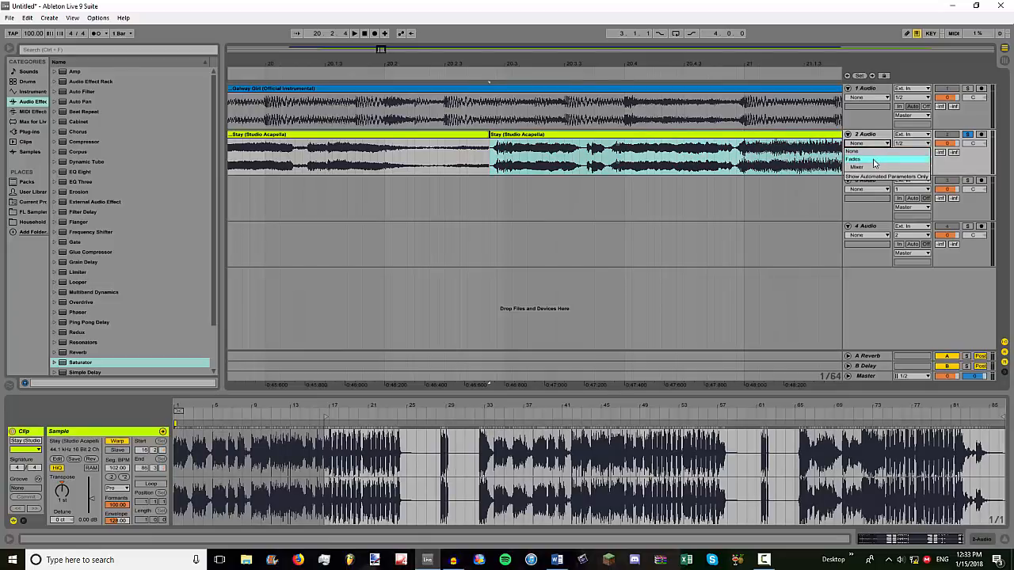
{"action": "left_click", "coordinate": [874, 160]}
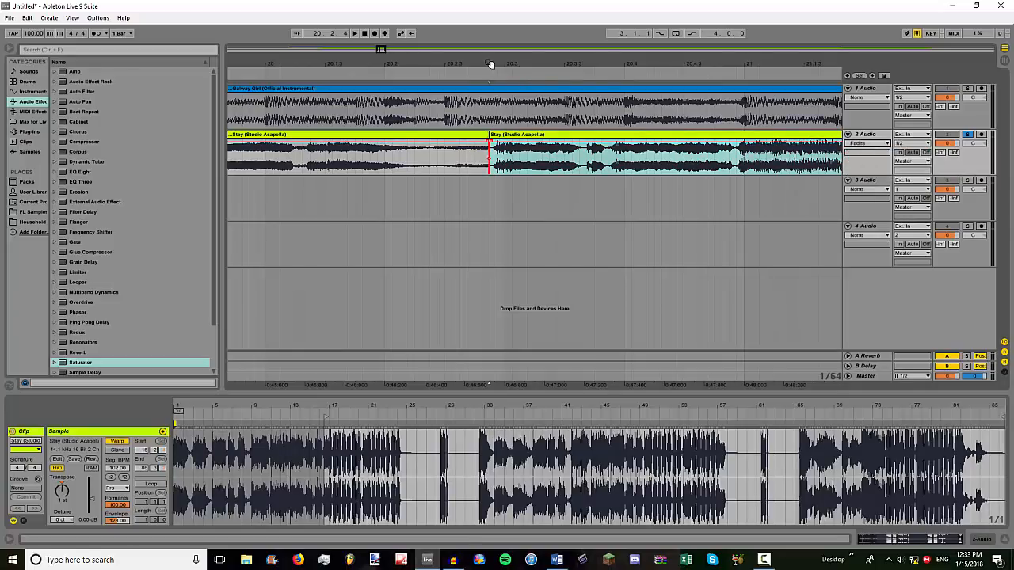
{"action": "left_click_drag", "start_coordinate": [489, 67], "coordinate": [509, 100]}
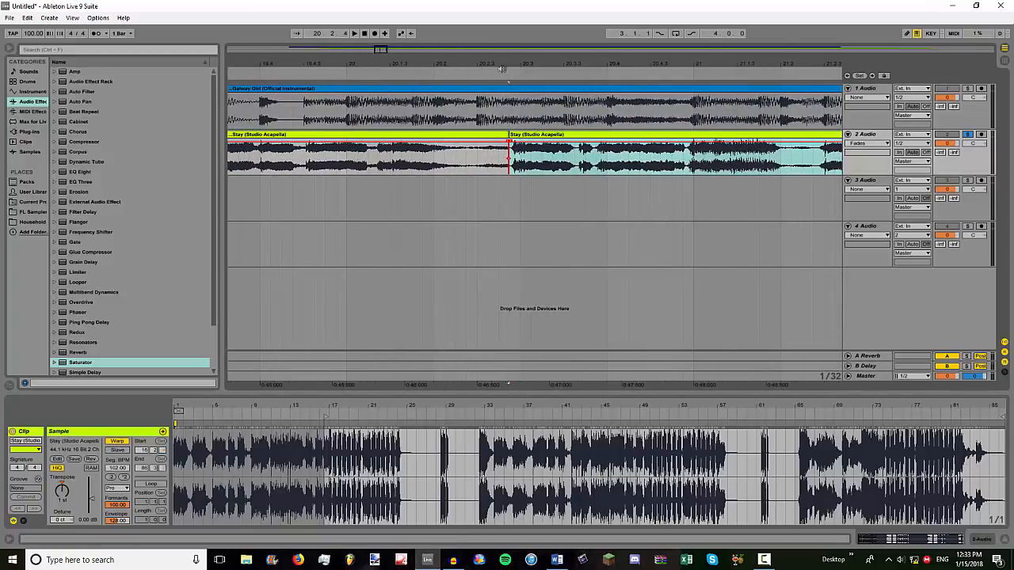
{"action": "mouse_move", "coordinate": [502, 66]}
{"action": "left_mouse_down"}
{"action": "mouse_move", "coordinate": [503, 91]}
{"action": "mouse_move", "coordinate": [505, 73]}
{"action": "left_mouse_up"}
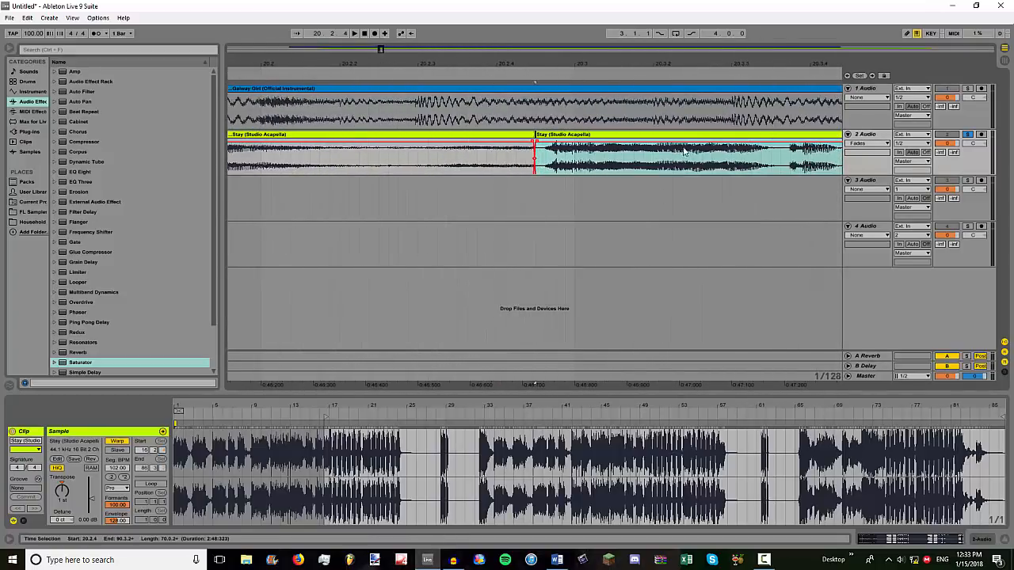
{"action": "left_click_drag", "start_coordinate": [534, 144], "coordinate": [364, 139]}
{"action": "left_click_drag", "start_coordinate": [455, 65], "coordinate": [453, 28]}
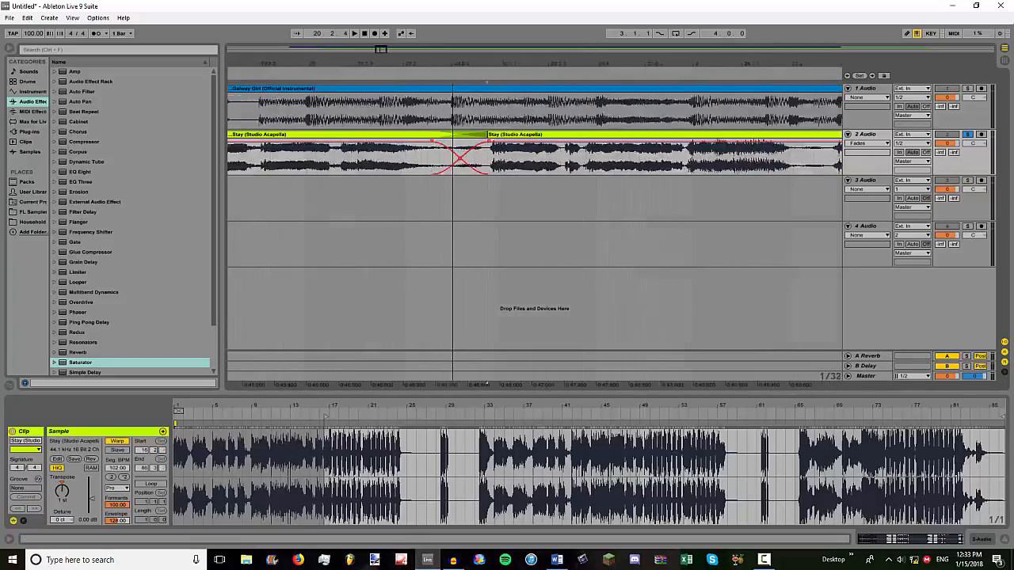
- Turn off the acapella track's solo, play the crossfade with the instrumental from 20.1.4, and place the insert marker at 26.1.1
{"action": "left_click", "coordinate": [405, 162]}
{"action": "key", "text": "space"}
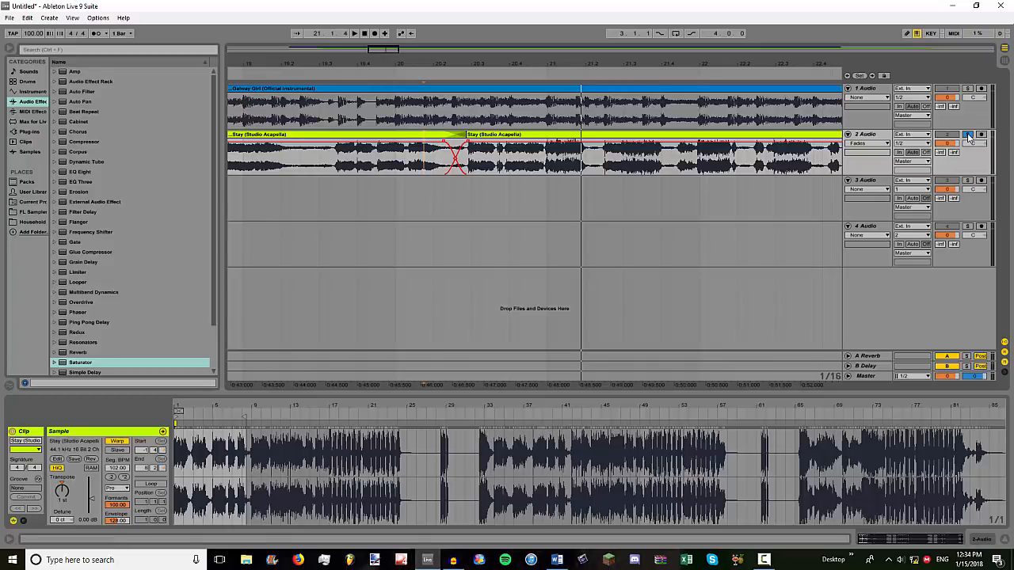
{"action": "key", "text": "space"}
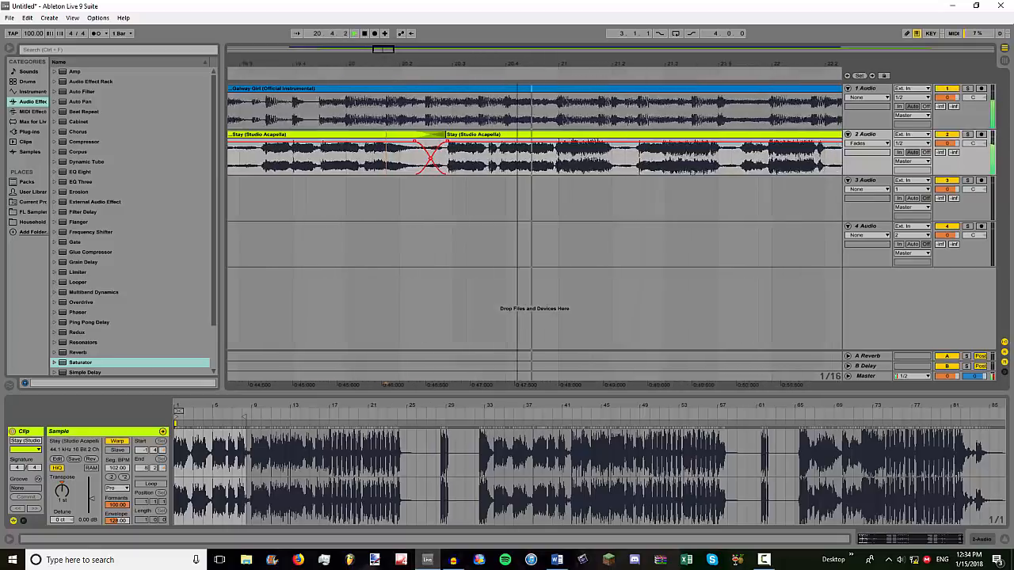
{"action": "mouse_move", "coordinate": [516, 63]}
{"action": "left_mouse_down"}
{"action": "mouse_move", "coordinate": [516, 86]}
{"action": "mouse_move", "coordinate": [517, 62]}
{"action": "left_mouse_up"}
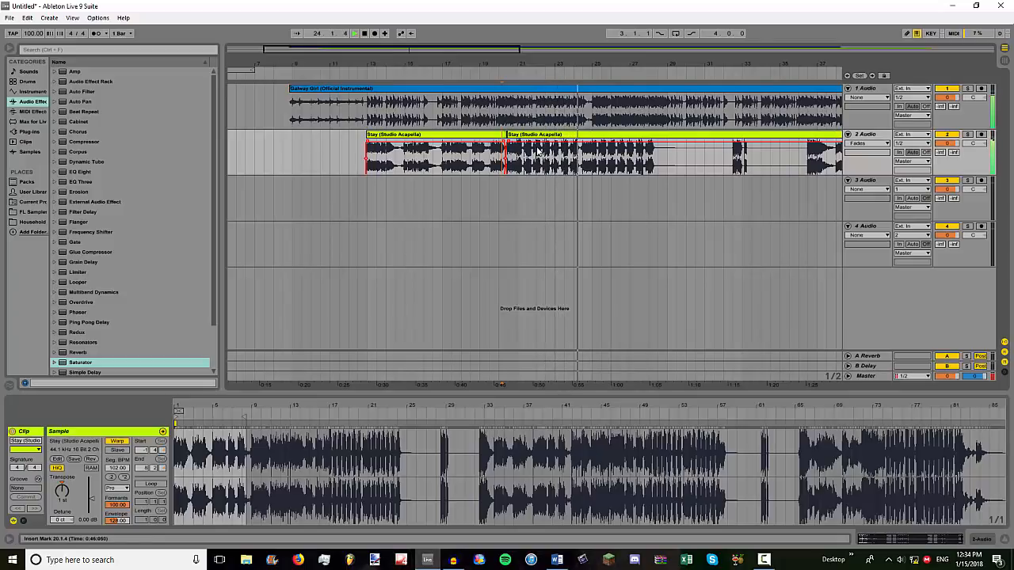
{"action": "mouse_move", "coordinate": [609, 65]}
{"action": "left_mouse_down"}
{"action": "mouse_move", "coordinate": [609, 103]}
{"action": "mouse_move", "coordinate": [609, 51]}
{"action": "left_mouse_up"}
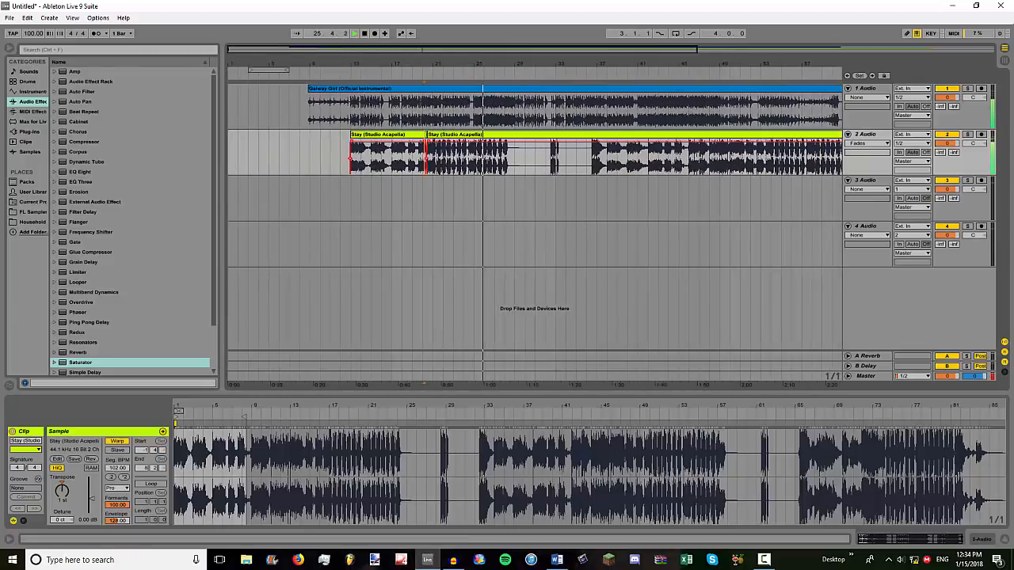
{"action": "key", "text": "space"}
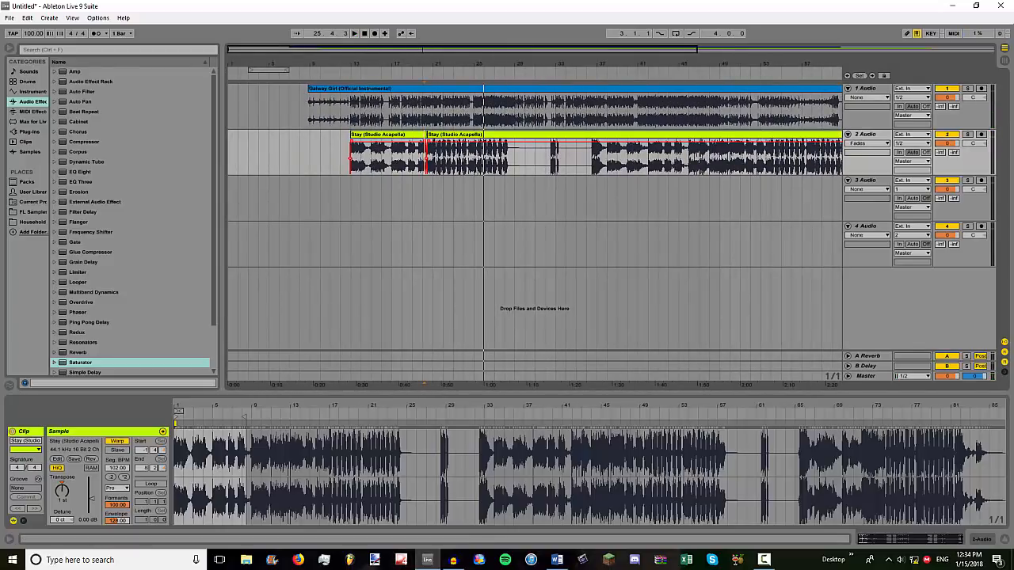
{"action": "left_click", "coordinate": [490, 159]}
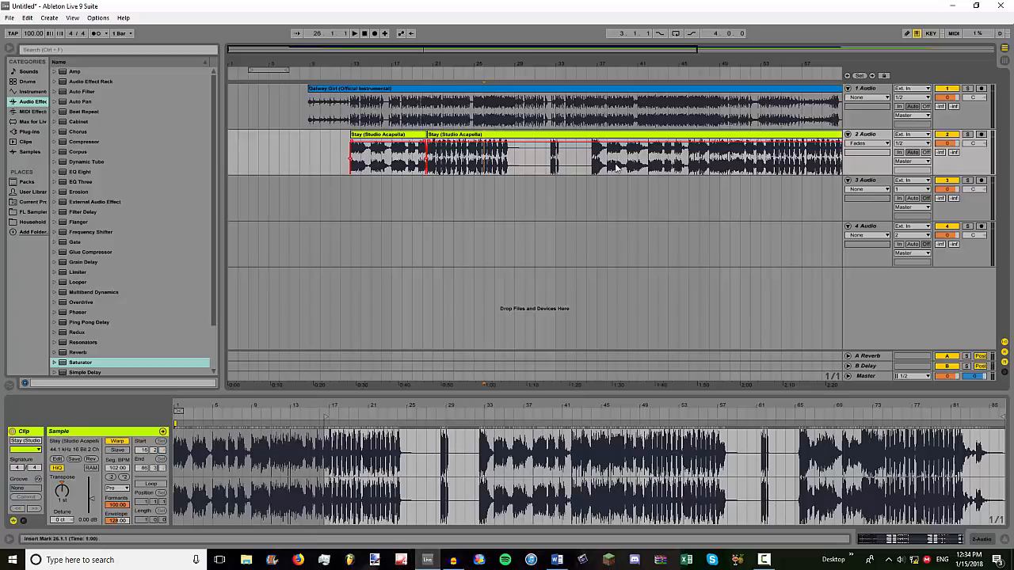
{"action": "left_click_drag", "start_coordinate": [608, 63], "coordinate": [606, 202]}
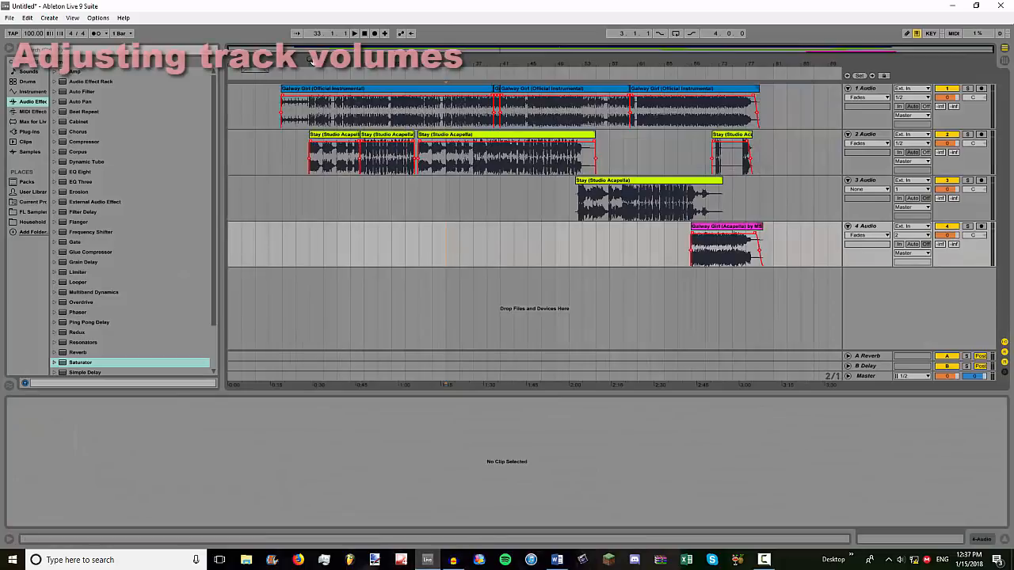
- Examine the gap between the Stay acapella clips near bar 28 and the short instrumental clip between bars 40 and 41
{"action": "left_click_drag", "start_coordinate": [412, 62], "coordinate": [483, 127]}
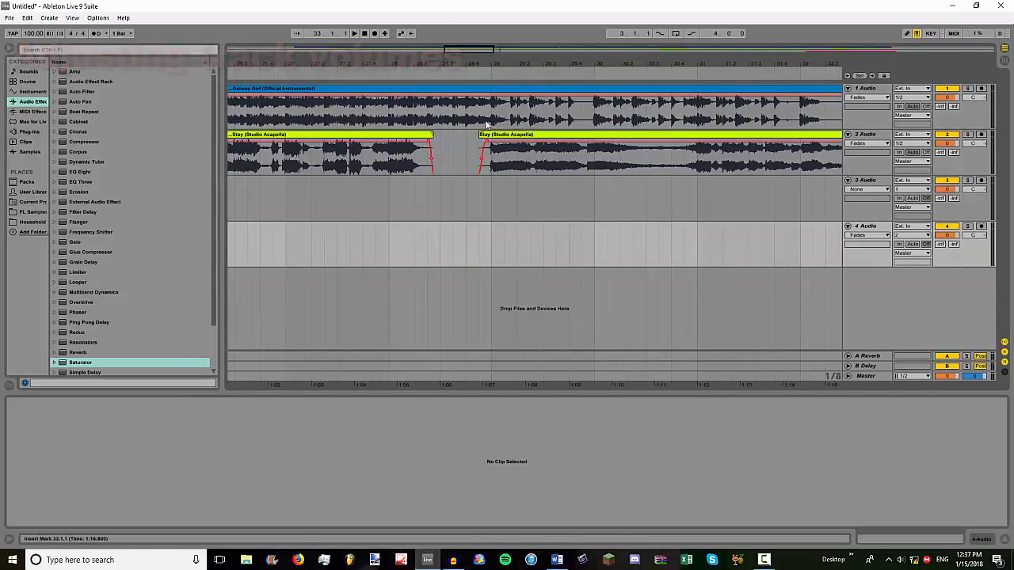
{"action": "left_click", "coordinate": [485, 139]}
{"action": "left_click", "coordinate": [430, 138]}
{"action": "left_click", "coordinate": [485, 139]}
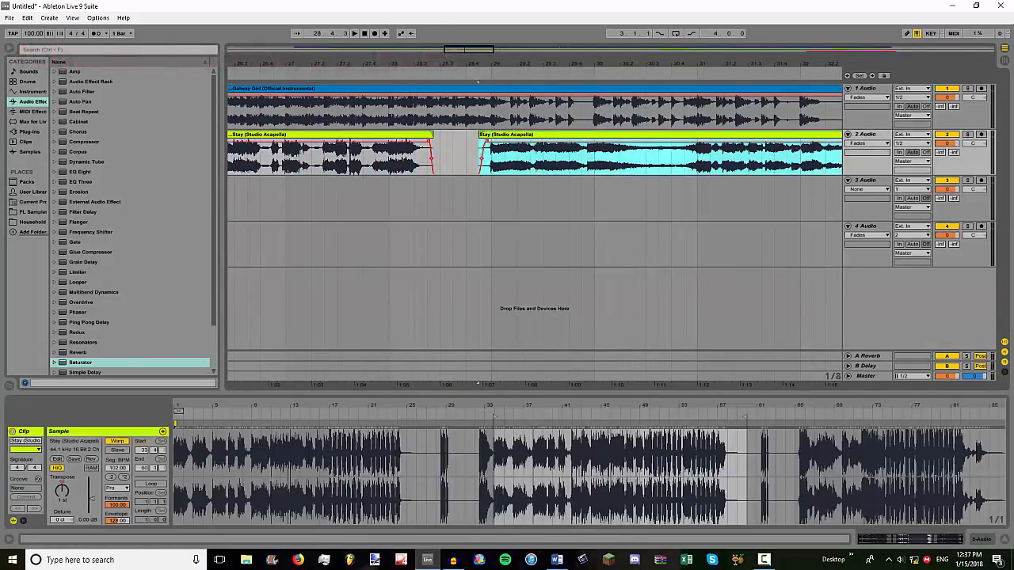
{"action": "left_click_drag", "start_coordinate": [496, 67], "coordinate": [341, 67]}
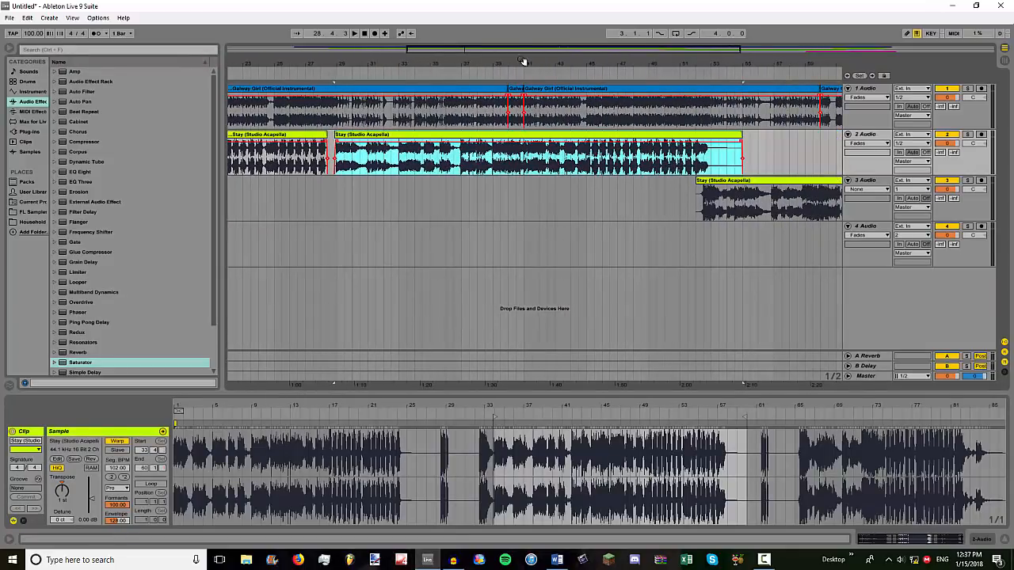
{"action": "left_click_drag", "start_coordinate": [523, 61], "coordinate": [507, 107]}
{"action": "left_click", "coordinate": [507, 111]}
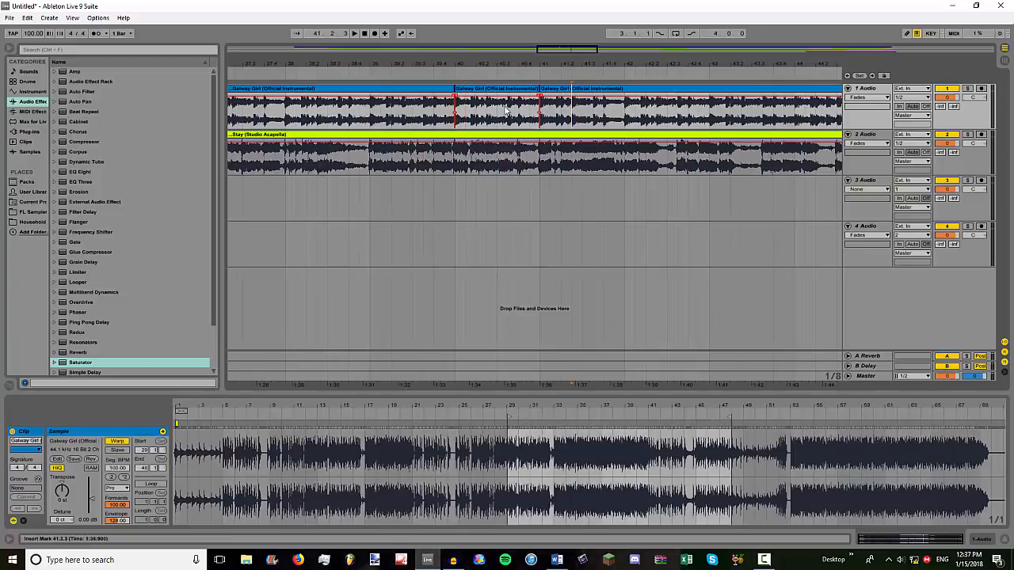
{"action": "mouse_move", "coordinate": [547, 63]}
{"action": "left_mouse_down"}
{"action": "mouse_move", "coordinate": [543, 32]}
{"action": "mouse_move", "coordinate": [547, 64]}
{"action": "left_mouse_up"}
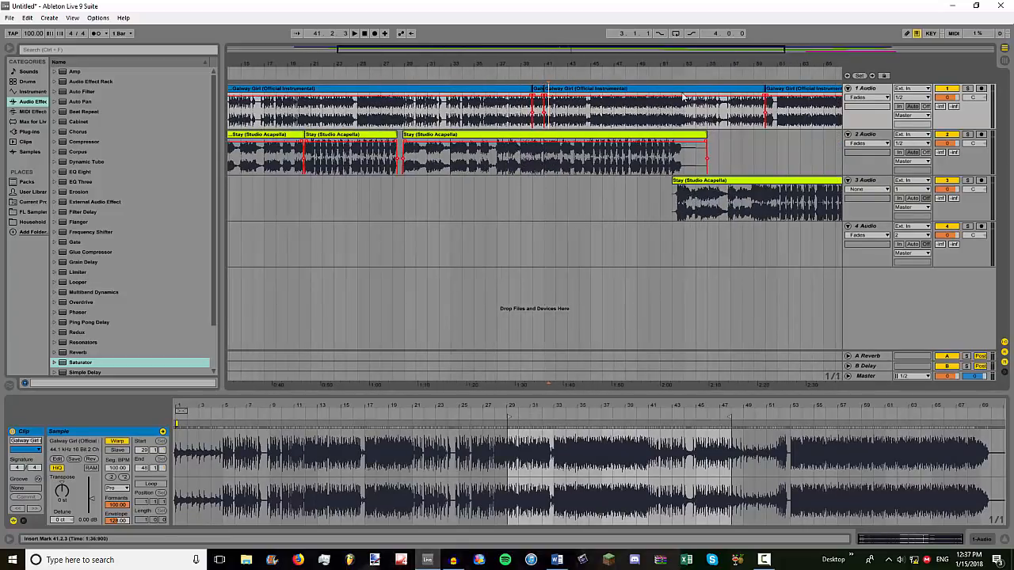
{"action": "left_click_drag", "start_coordinate": [685, 60], "coordinate": [584, 68]}
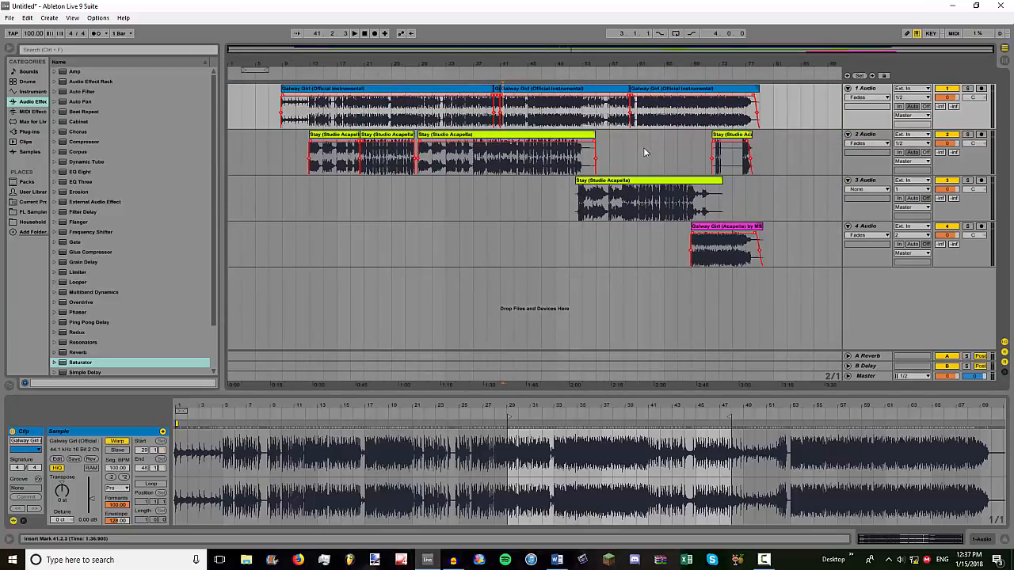
{"action": "left_click_drag", "start_coordinate": [283, 143], "coordinate": [785, 208]}
{"action": "left_click_drag", "start_coordinate": [299, 168], "coordinate": [772, 194]}
{"action": "left_click", "coordinate": [357, 196]}
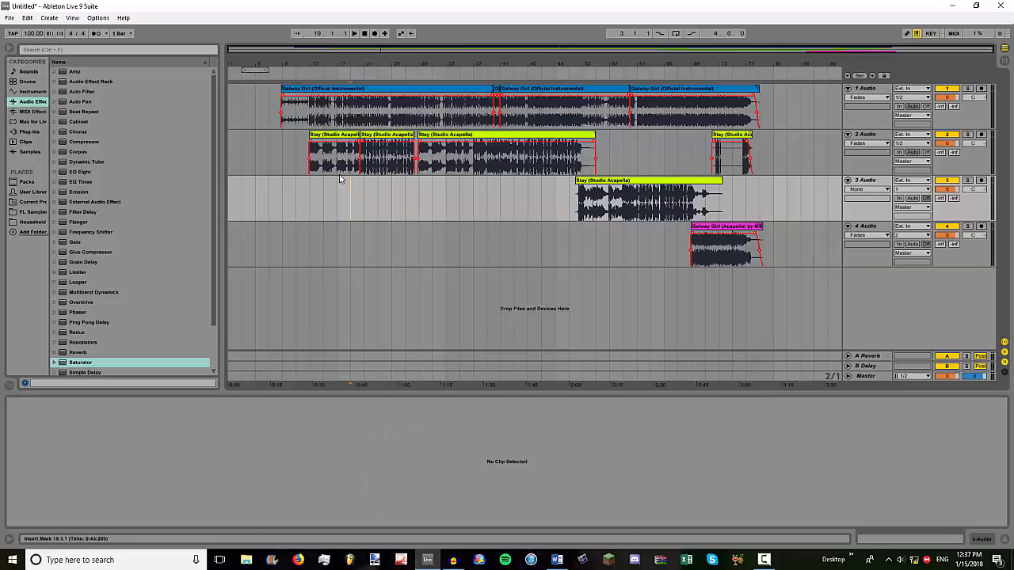
{"action": "left_click", "coordinate": [288, 144]}
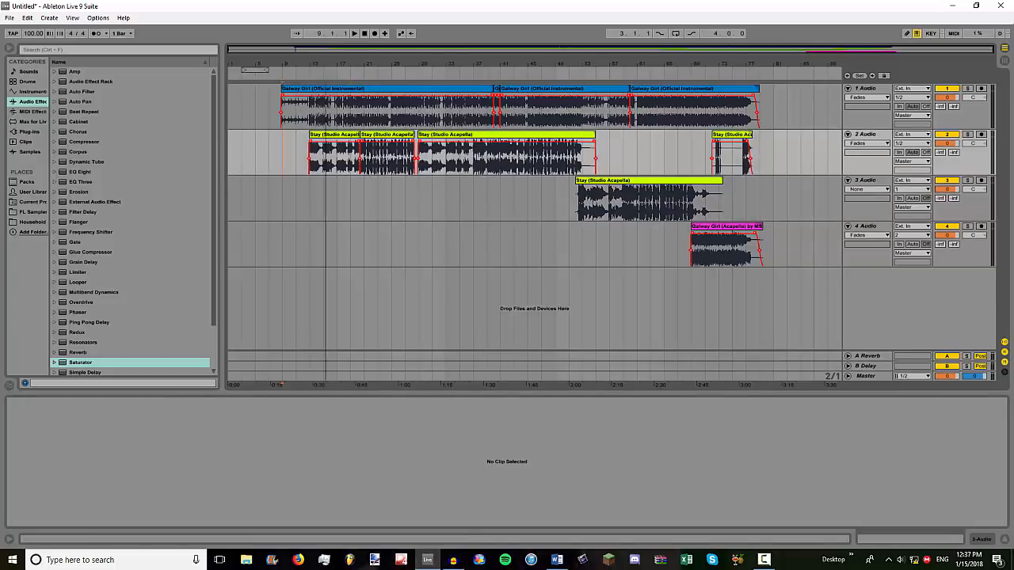
- Play the arrangement from 20.4.1 to hear the balance between the instrumental and the Stay acapella
{"action": "left_click_drag", "start_coordinate": [329, 68], "coordinate": [331, 119]}
{"action": "left_click", "coordinate": [511, 189]}
{"action": "left_click", "coordinate": [504, 188]}
{"action": "key", "text": "space"}
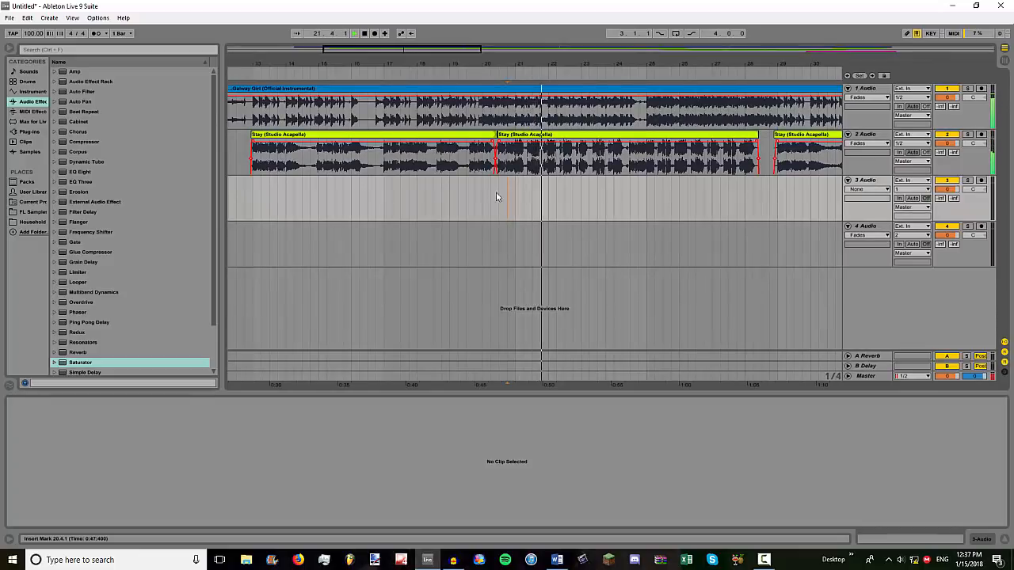
{"action": "left_click_drag", "start_coordinate": [582, 65], "coordinate": [582, 15]}
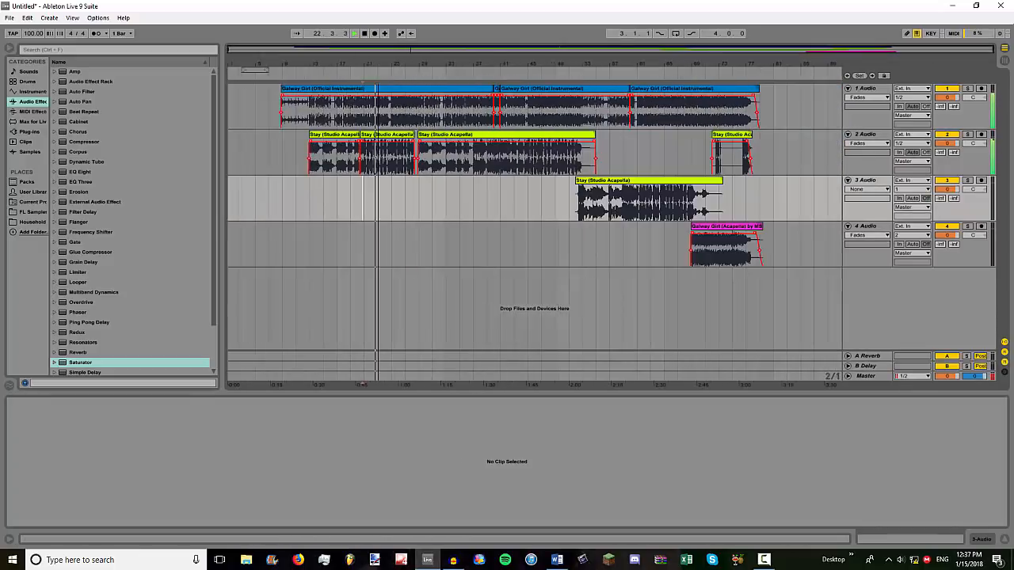
{"action": "key", "text": "space"}
- Highlight tracks 2 and 3 from bar 9 to bar 83, and play the arrangement from just before bar 21
{"action": "left_click_drag", "start_coordinate": [287, 150], "coordinate": [786, 195]}
{"action": "left_click_drag", "start_coordinate": [361, 64], "coordinate": [396, 146]}
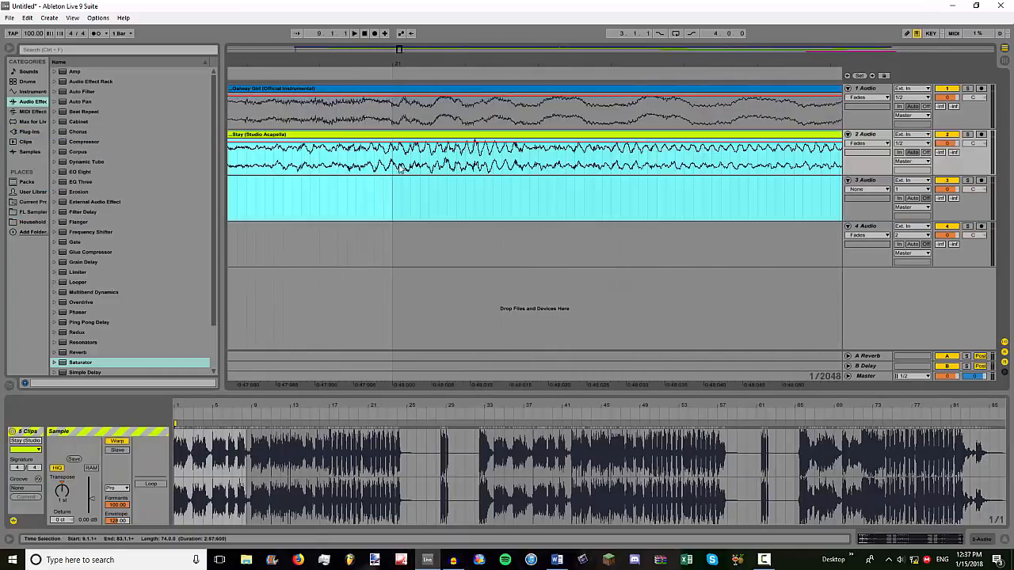
{"action": "left_click", "coordinate": [321, 187]}
{"action": "left_click", "coordinate": [396, 51]}
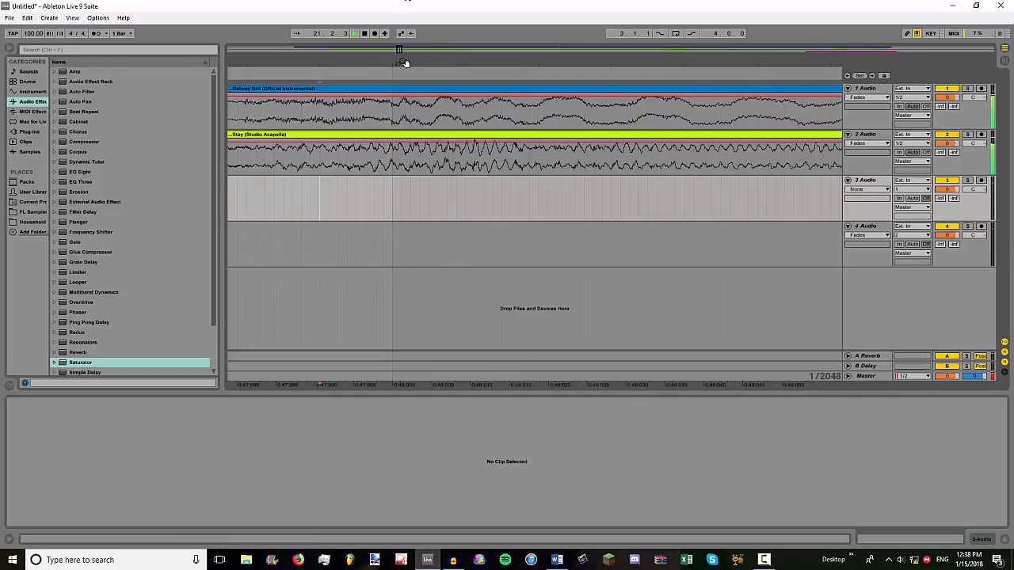
{"action": "left_click_drag", "start_coordinate": [404, 62], "coordinate": [487, 67]}
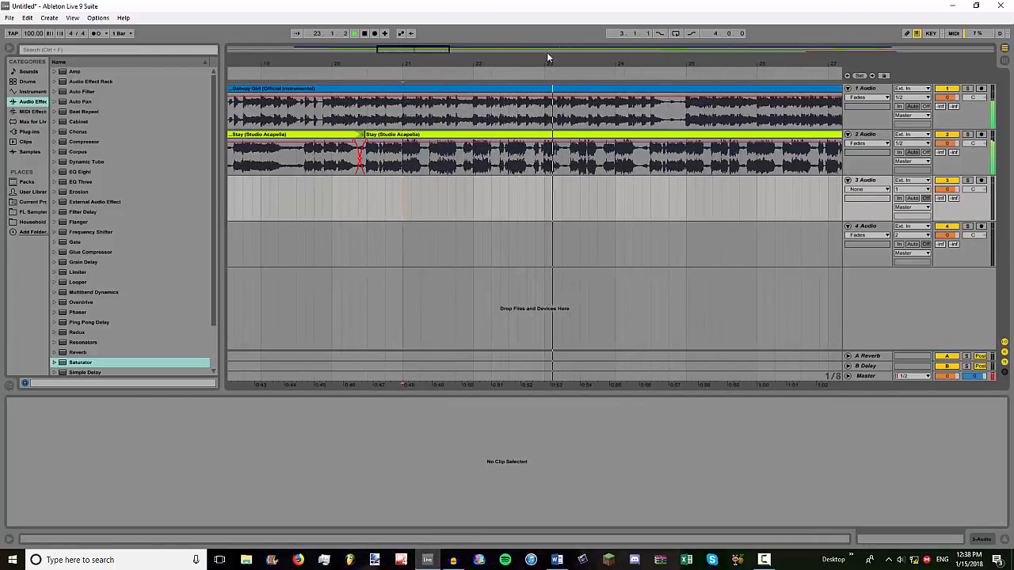
{"action": "left_click_drag", "start_coordinate": [547, 58], "coordinate": [547, 16]}
- Highlight the two Stay acapella tracks from bar 9 onward and resume playback from a new point within the second acapella clip
{"action": "left_click_drag", "start_coordinate": [286, 147], "coordinate": [840, 198]}
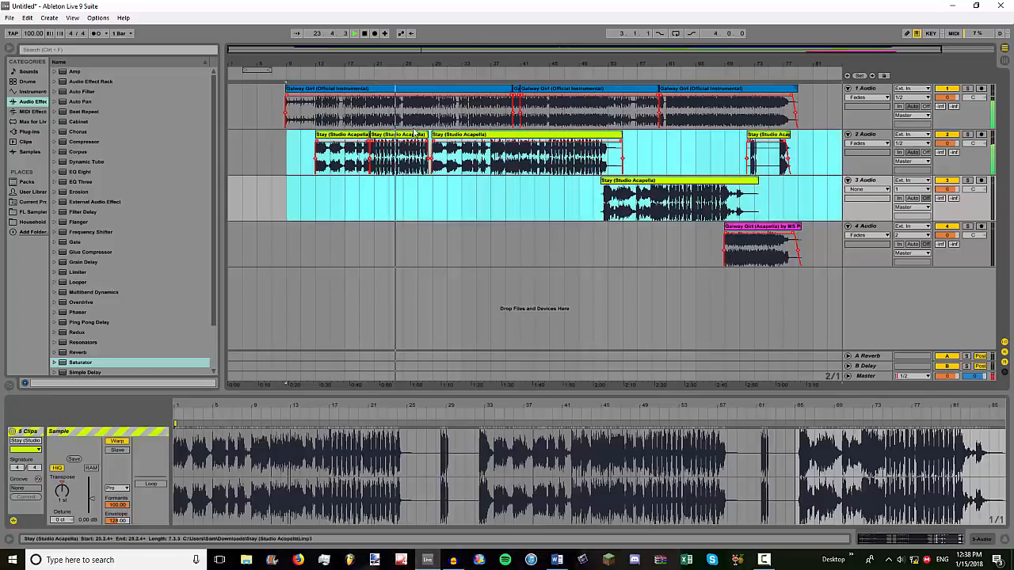
{"action": "left_click_drag", "start_coordinate": [407, 64], "coordinate": [543, 138]}
{"action": "left_click", "coordinate": [416, 203]}
{"action": "key", "text": "space"}
{"action": "left_click_drag", "start_coordinate": [425, 59], "coordinate": [425, 3]}
- Select tracks 2 and 3 from bar 11 to bar 81, spanning all the Stay acapella clips
{"action": "left_click_drag", "start_coordinate": [296, 154], "coordinate": [776, 186]}
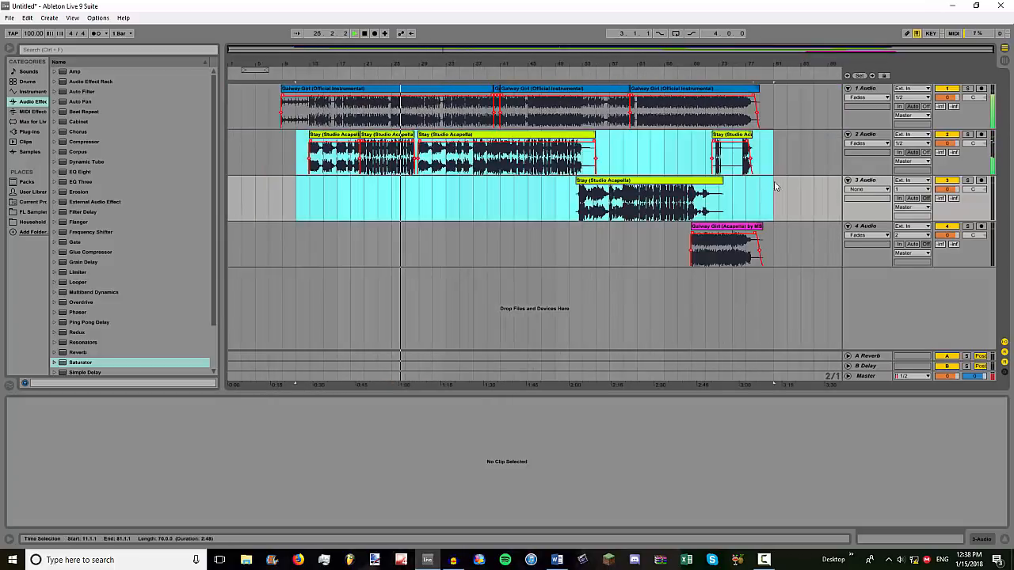
{"action": "left_click_drag", "start_coordinate": [478, 63], "coordinate": [545, 137]}
{"action": "left_click_drag", "start_coordinate": [542, 65], "coordinate": [542, 8]}
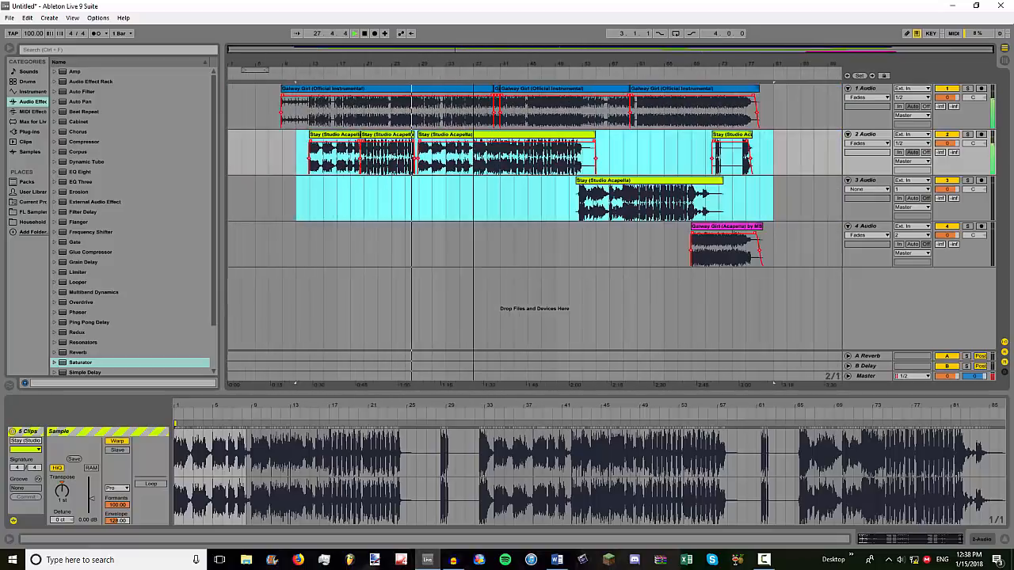
- Stop playback and select tracks 2 and 3 from bar 9 to bar 79, spanning the Stay acapella clips
{"action": "left_click", "coordinate": [415, 203]}
{"action": "left_click", "coordinate": [389, 191]}
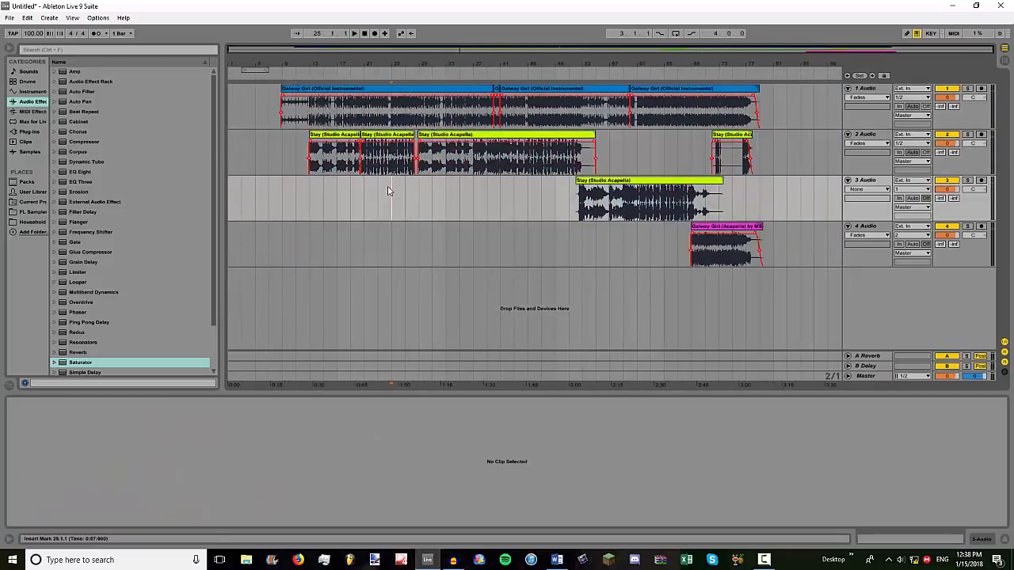
{"action": "left_click", "coordinate": [402, 173]}
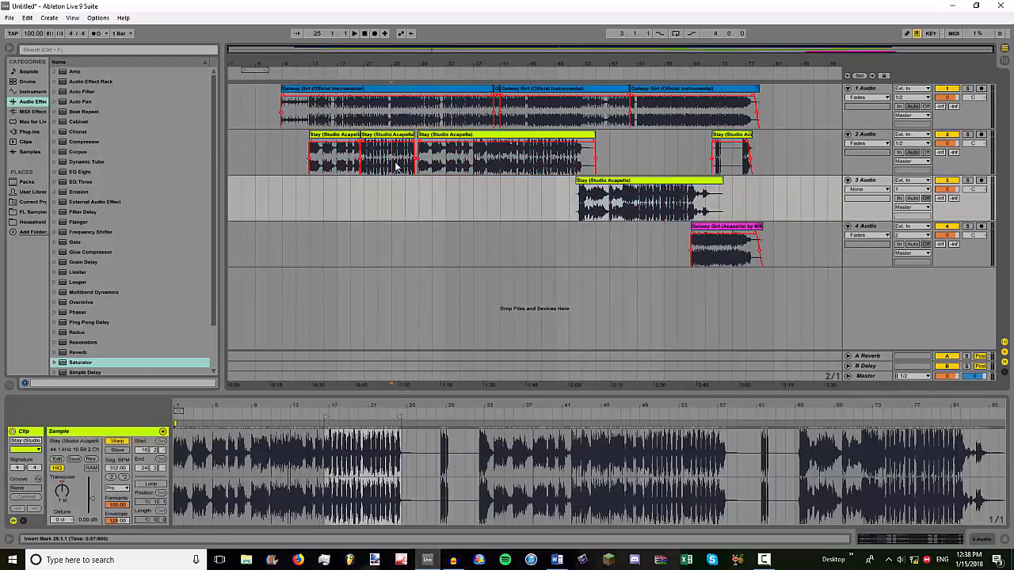
{"action": "left_click_drag", "start_coordinate": [282, 153], "coordinate": [756, 193]}
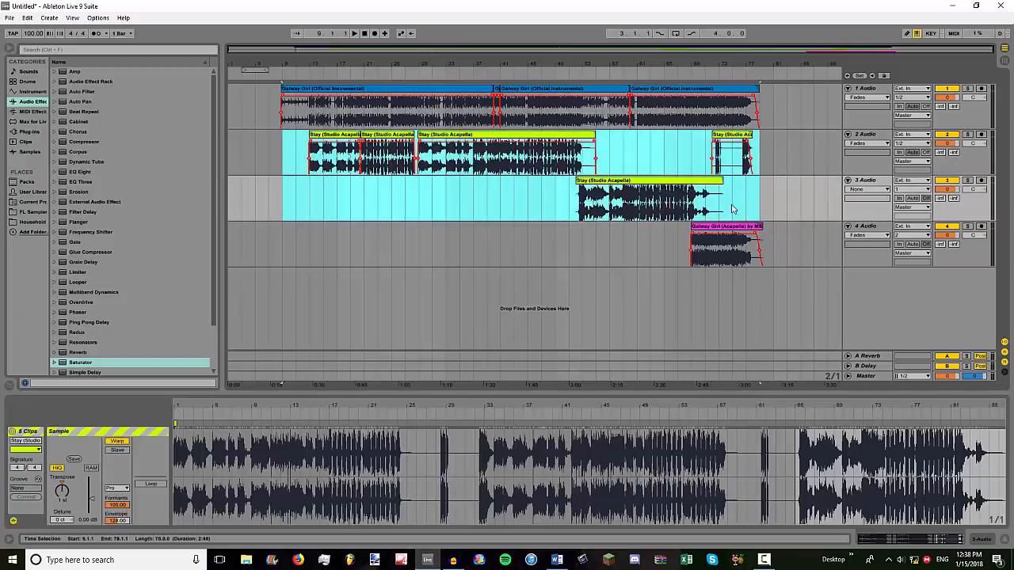
{"action": "mouse_move", "coordinate": [359, 63]}
{"action": "left_mouse_down"}
{"action": "mouse_move", "coordinate": [359, 99]}
{"action": "mouse_move", "coordinate": [370, 65]}
{"action": "left_mouse_up"}
{"action": "left_click", "coordinate": [370, 66]}
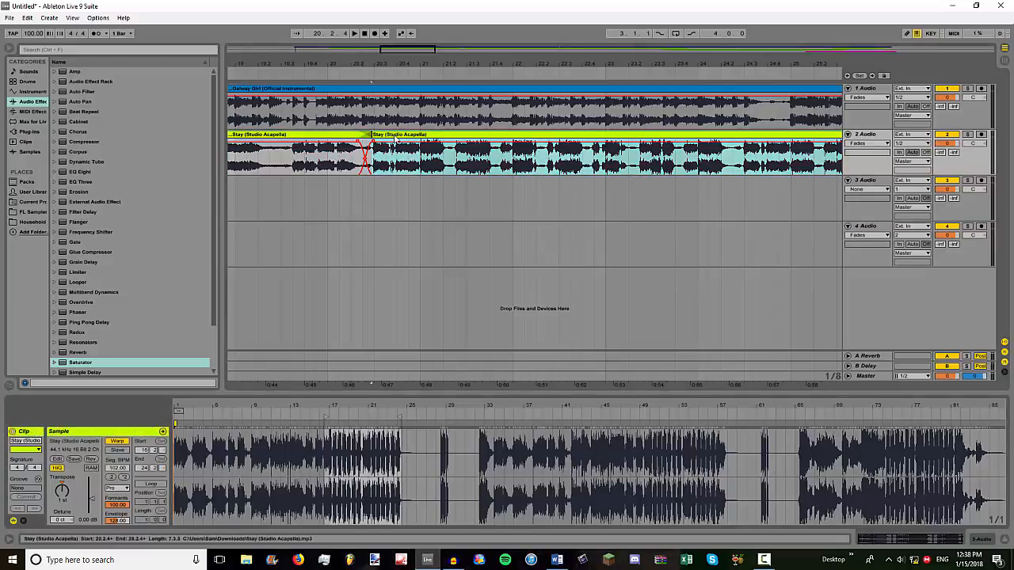
{"action": "left_click_drag", "start_coordinate": [440, 62], "coordinate": [366, 16]}
- Select all the Galway Girl instrumental clips from bar 7 to bar 81 and set their clip volume to 1.94 dB
{"action": "left_click", "coordinate": [370, 92]}
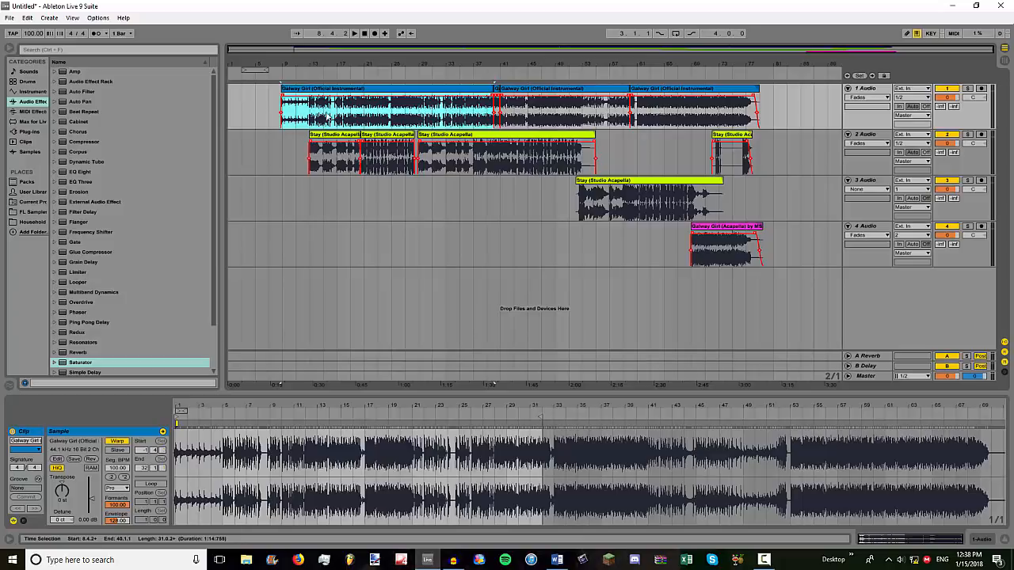
{"action": "left_click_drag", "start_coordinate": [327, 115], "coordinate": [767, 112]}
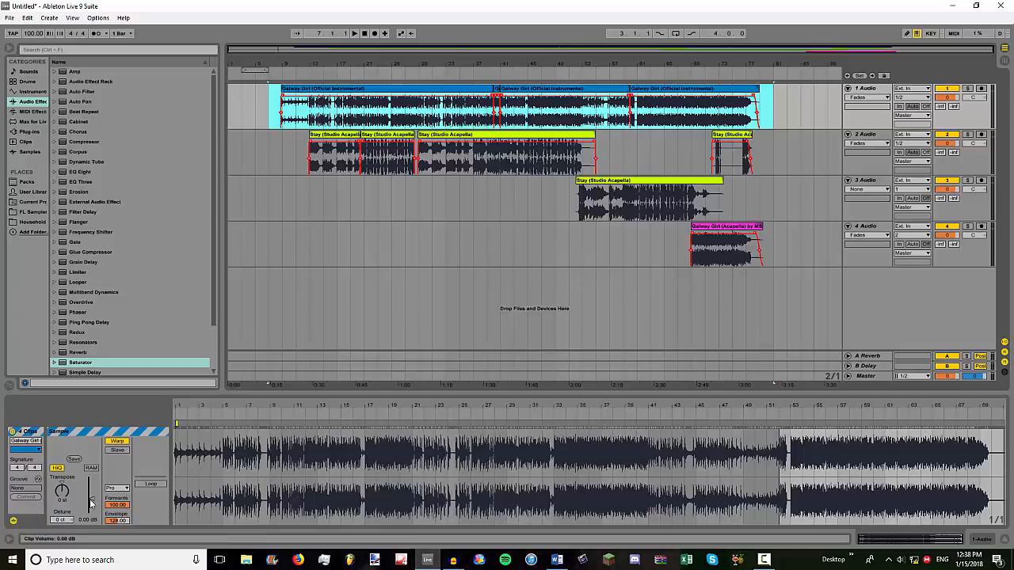
{"action": "left_click_drag", "start_coordinate": [91, 502], "coordinate": [92, 503]}
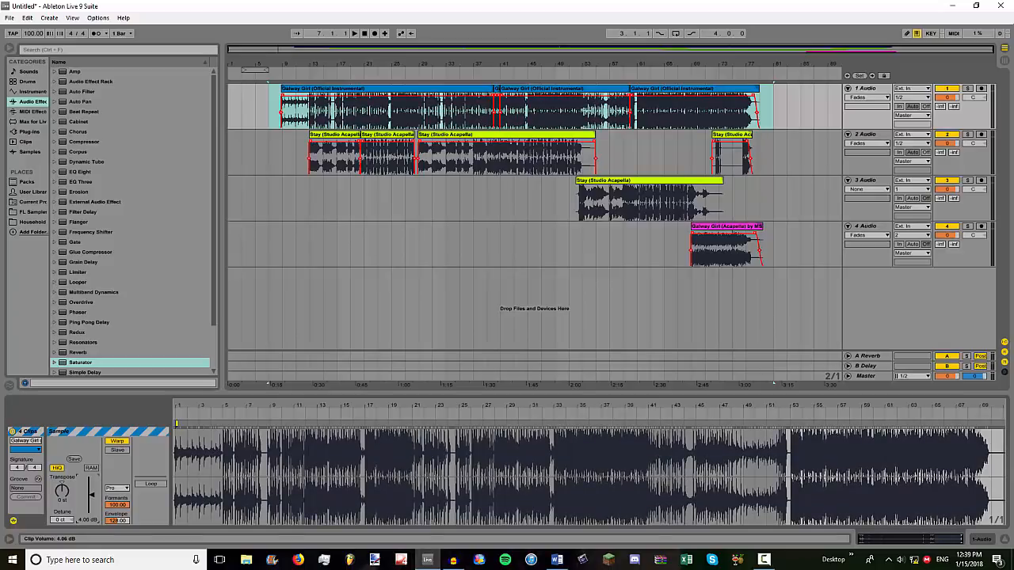
{"action": "left_click_drag", "start_coordinate": [91, 495], "coordinate": [91, 497]}
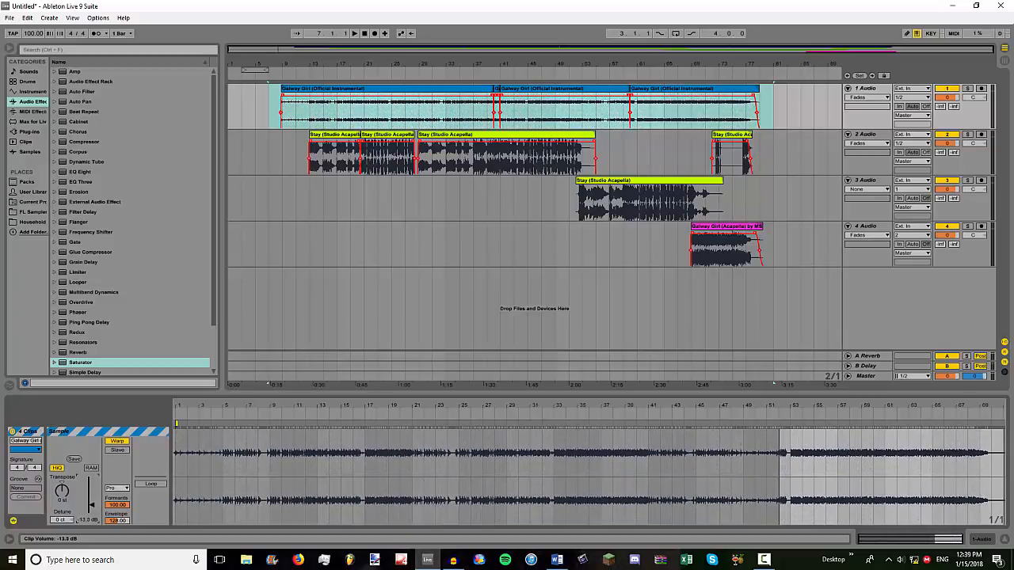
{"action": "left_click_drag", "start_coordinate": [90, 501], "coordinate": [90, 488]}
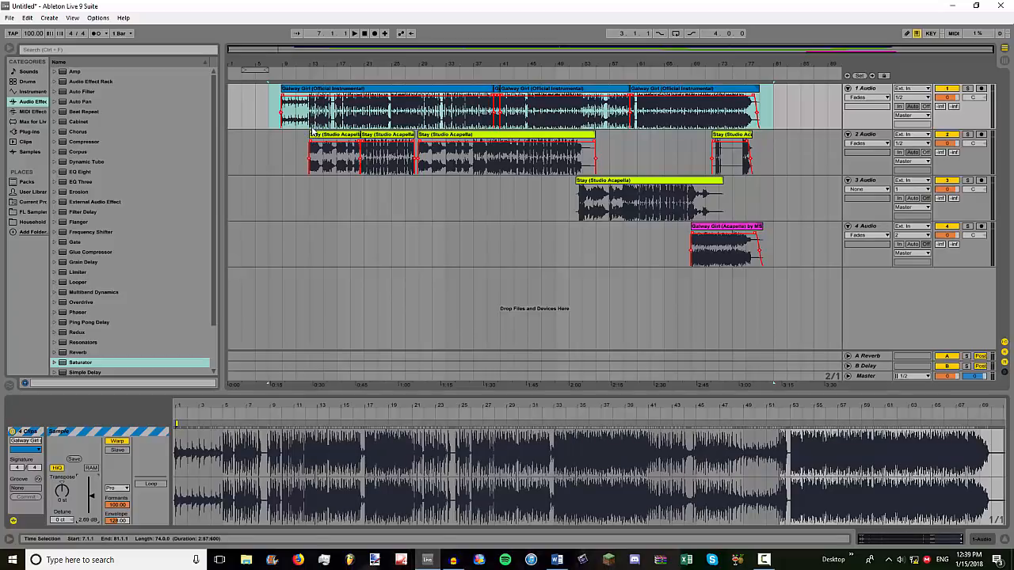
{"action": "left_click_drag", "start_coordinate": [91, 495], "coordinate": [91, 500]}
{"action": "left_click", "coordinate": [357, 117]}
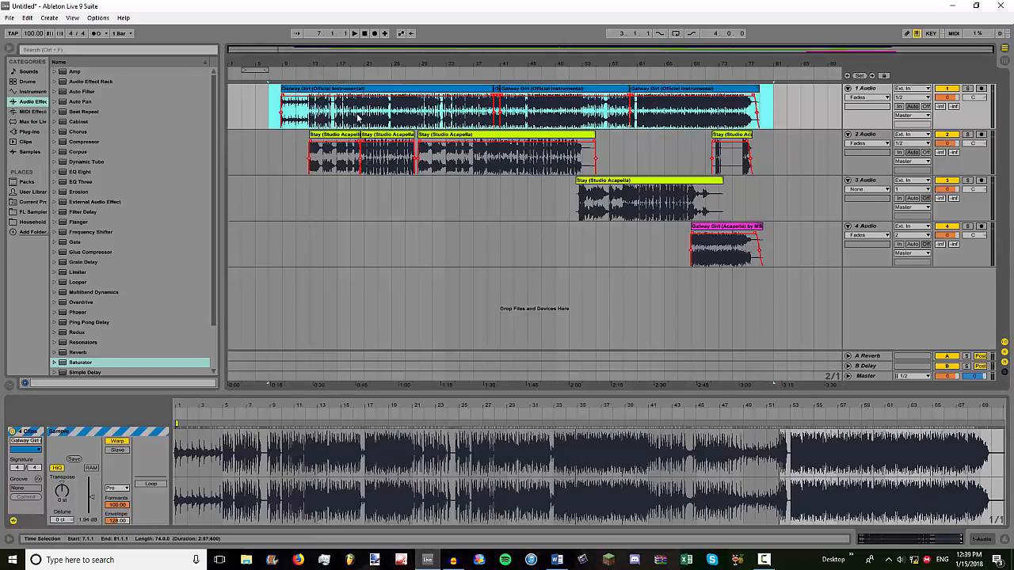
- Play the arrangement from bar 21 to hear the adjusted instrumental against the acapella, then stop playback
{"action": "left_click", "coordinate": [365, 116]}
{"action": "key", "text": "space"}
{"action": "mouse_move", "coordinate": [364, 64]}
{"action": "left_mouse_down"}
{"action": "mouse_move", "coordinate": [365, 159]}
{"action": "mouse_move", "coordinate": [380, 206]}
{"action": "mouse_move", "coordinate": [363, 64]}
{"action": "left_mouse_up"}
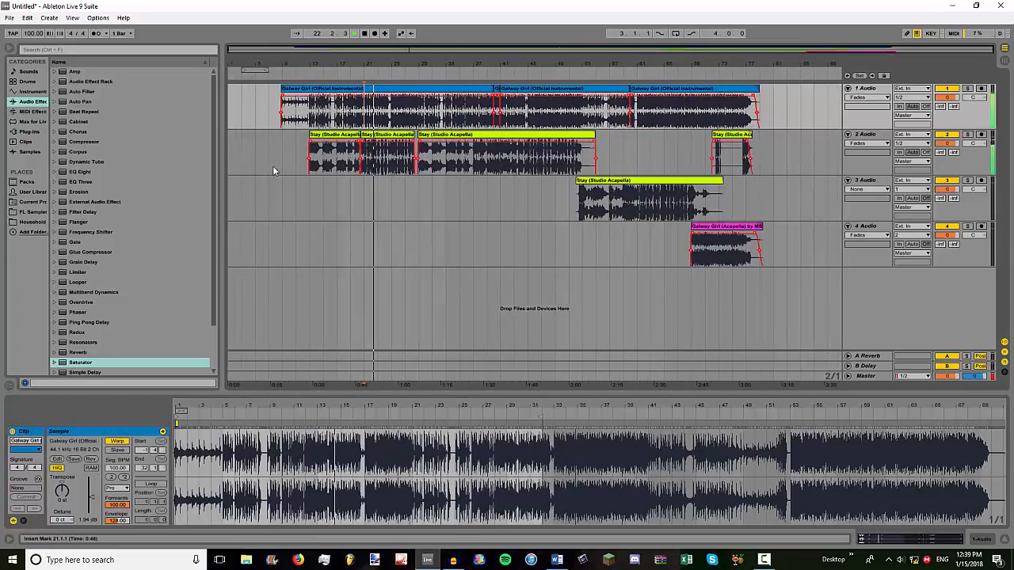
{"action": "key", "text": "space"}
- Select all Stay acapella clips from bar 5 to bar 79 and lower their clip volume to -2.26 dB
{"action": "left_click_drag", "start_coordinate": [255, 151], "coordinate": [759, 205]}
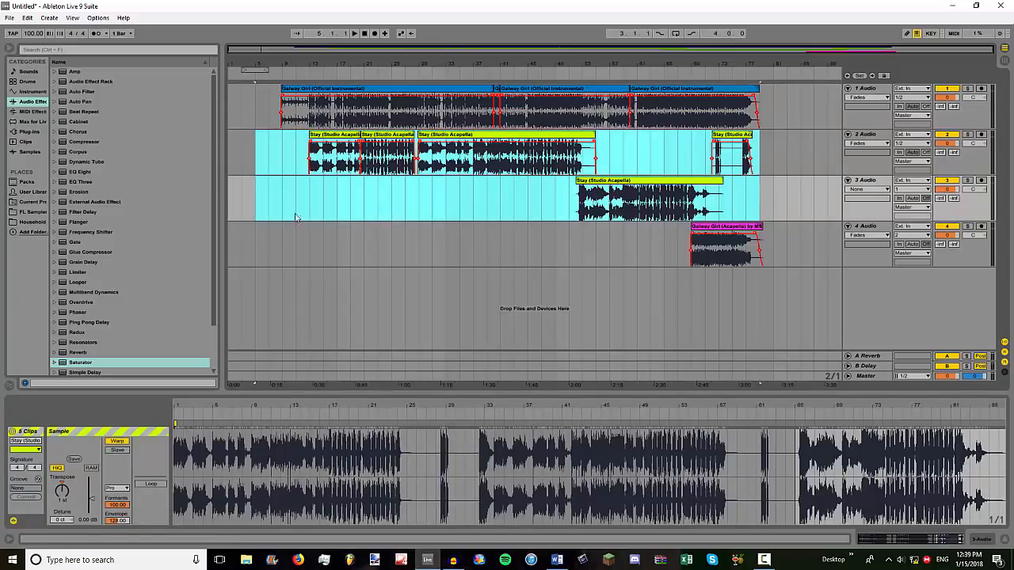
{"action": "left_click_drag", "start_coordinate": [379, 60], "coordinate": [367, 174]}
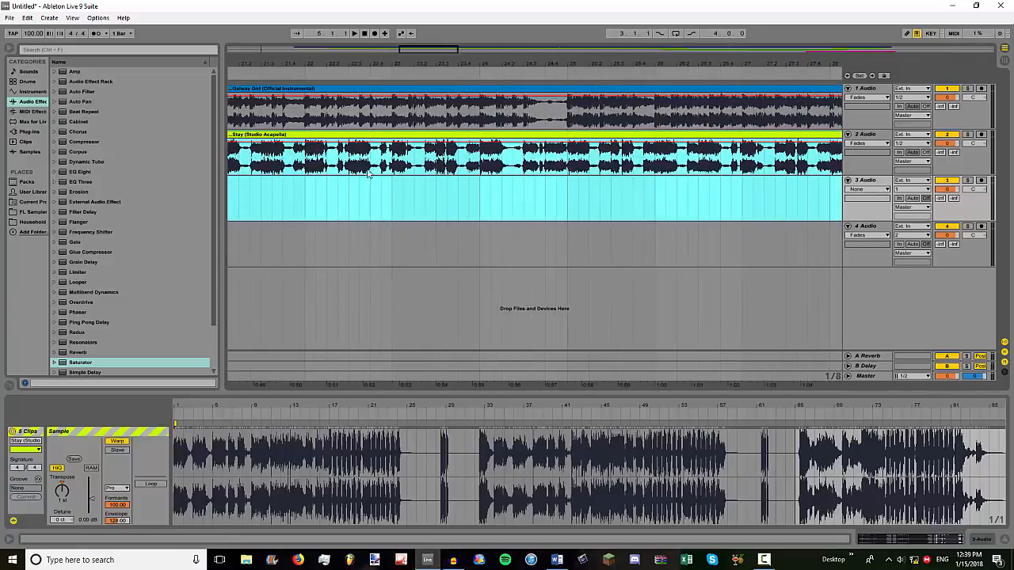
{"action": "left_click", "coordinate": [93, 503]}
{"action": "left_click_drag", "start_coordinate": [92, 503], "coordinate": [93, 511]}
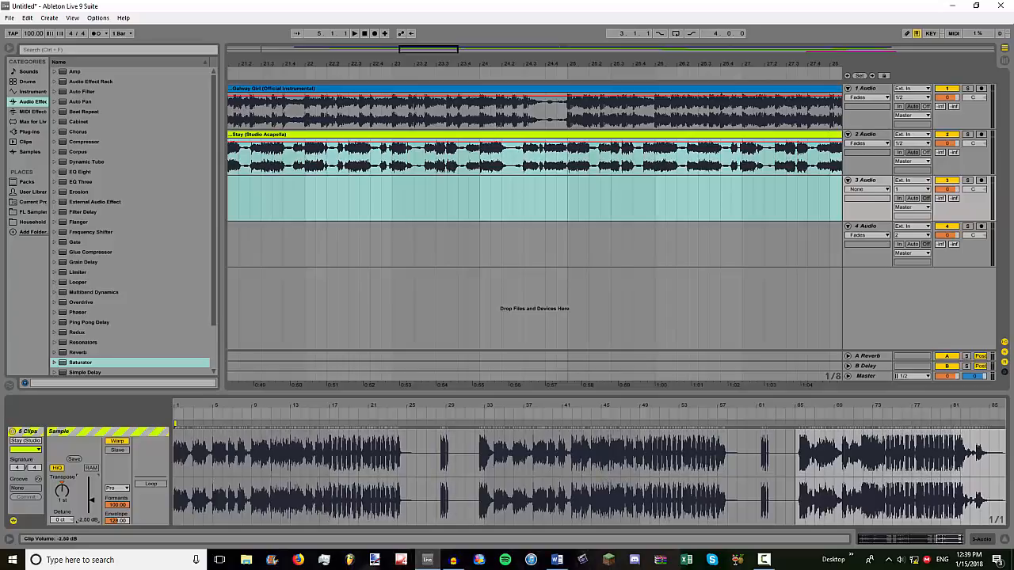
{"action": "left_click", "coordinate": [255, 218]}
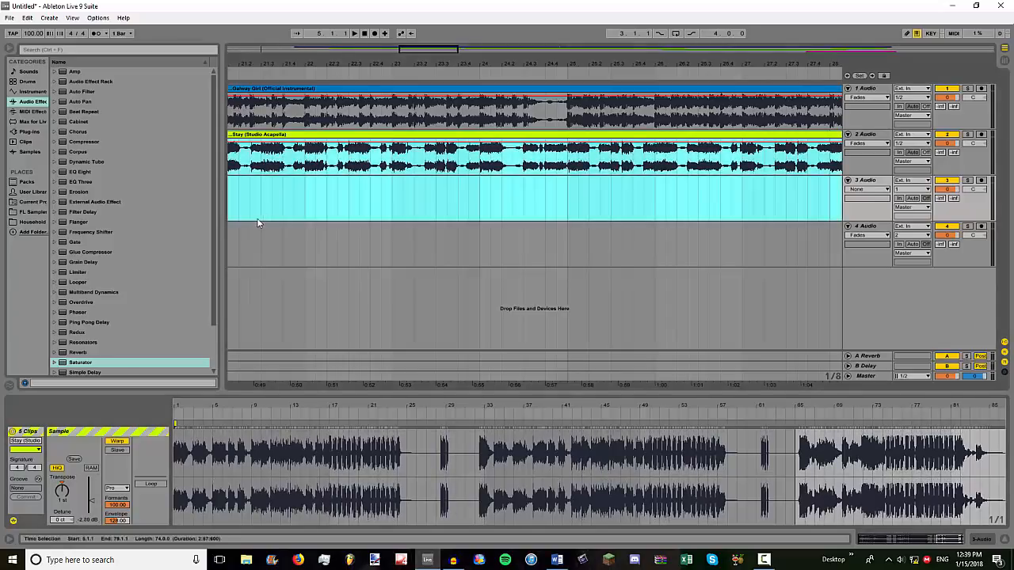
- Play from around bar 21 and set the clip volume of all Stay acapella clips to -1.59 dB while listening
{"action": "mouse_move", "coordinate": [292, 66]}
{"action": "left_mouse_down"}
{"action": "mouse_move", "coordinate": [374, 66]}
{"action": "mouse_move", "coordinate": [375, 23]}
{"action": "left_mouse_up"}
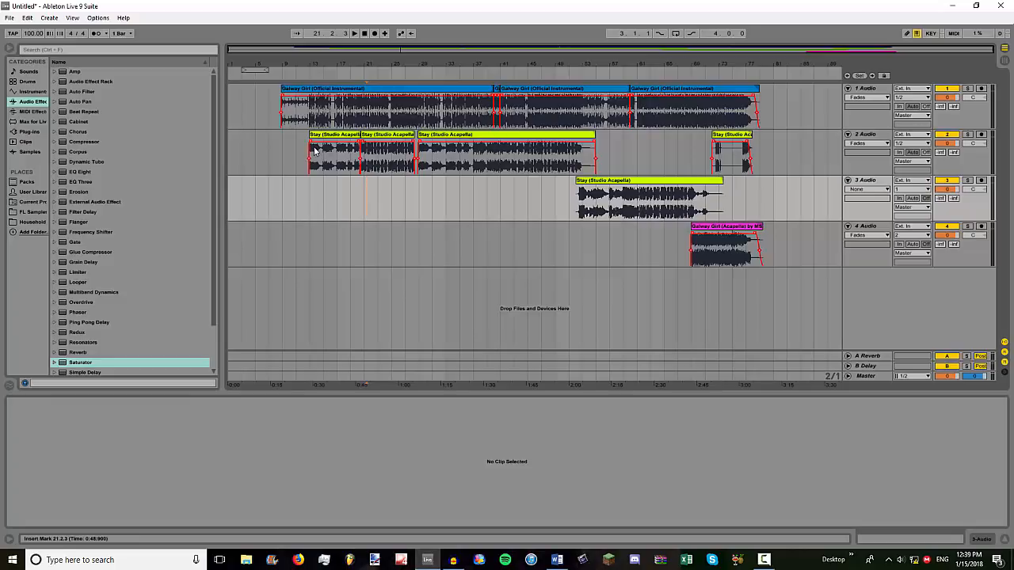
{"action": "left_click", "coordinate": [357, 203]}
{"action": "key", "text": "space"}
{"action": "left_click_drag", "start_coordinate": [289, 156], "coordinate": [769, 183]}
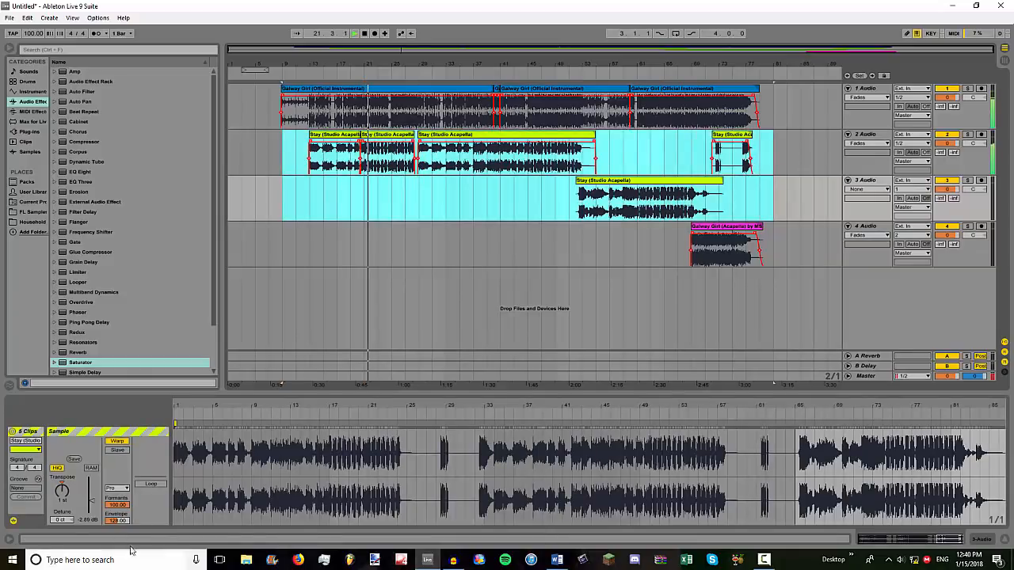
{"action": "left_click_drag", "start_coordinate": [91, 503], "coordinate": [91, 497]}
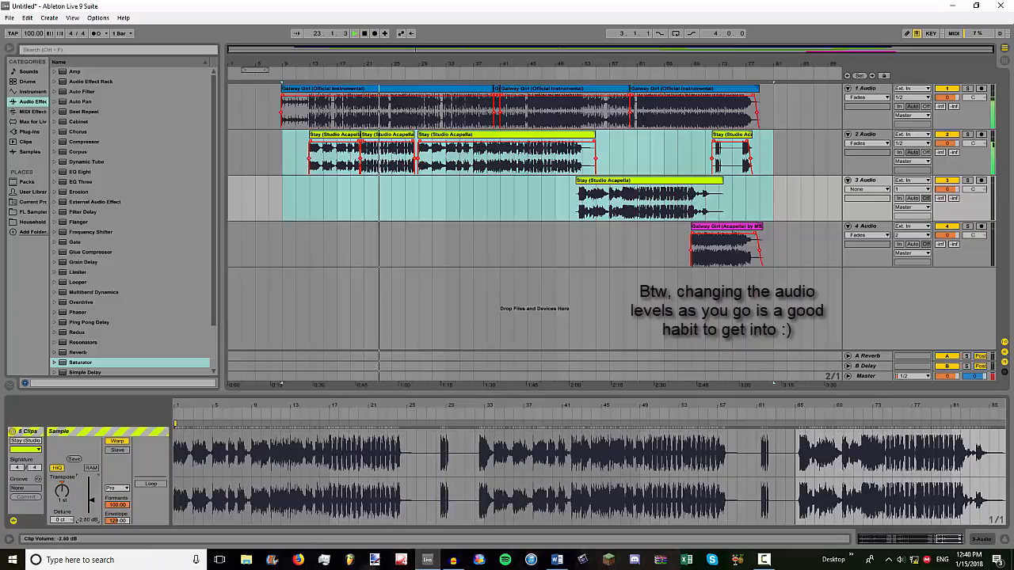
{"action": "left_click_drag", "start_coordinate": [91, 499], "coordinate": [91, 498]}
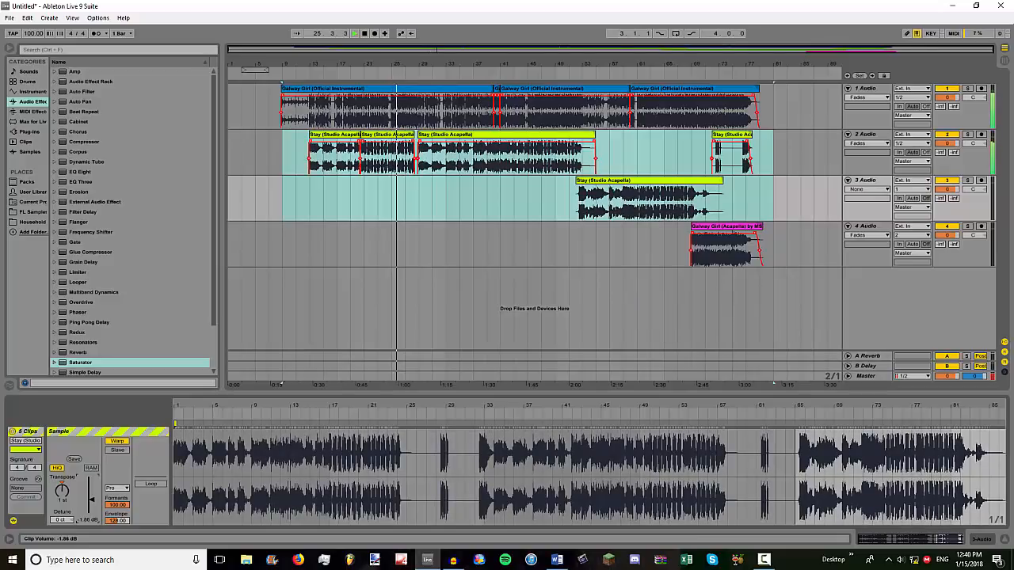
- Extend the end of the second Stay acapella clip to the start of the third clip just before bar 29, and stop playback
{"action": "left_click", "coordinate": [415, 199]}
{"action": "scroll", "coordinate": [412, 124], "scroll_direction": "up", "scroll_amount": 8}
{"action": "scroll", "coordinate": [414, 127], "scroll_direction": "down", "scroll_amount": 3}
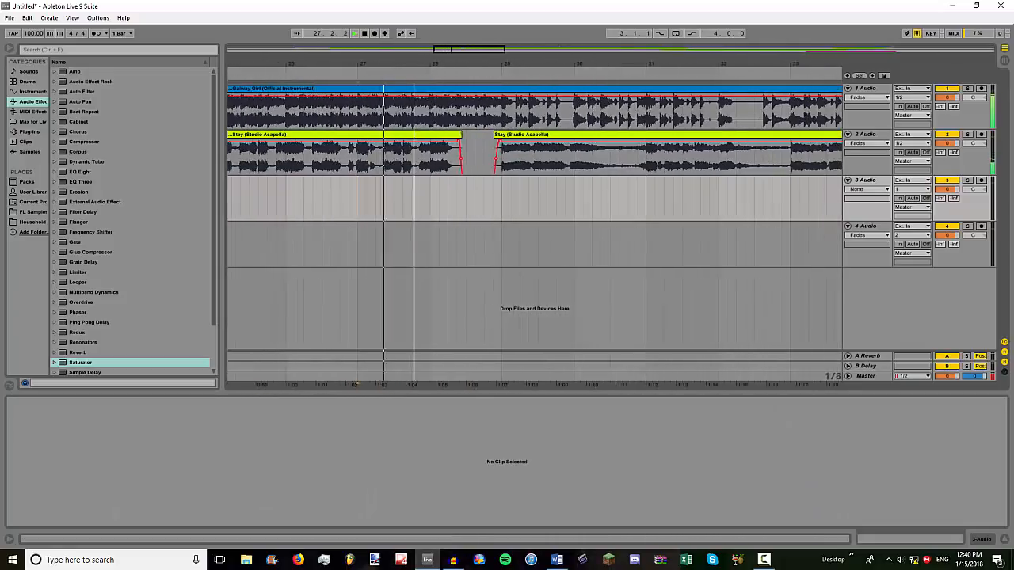
{"action": "left_click", "coordinate": [431, 137]}
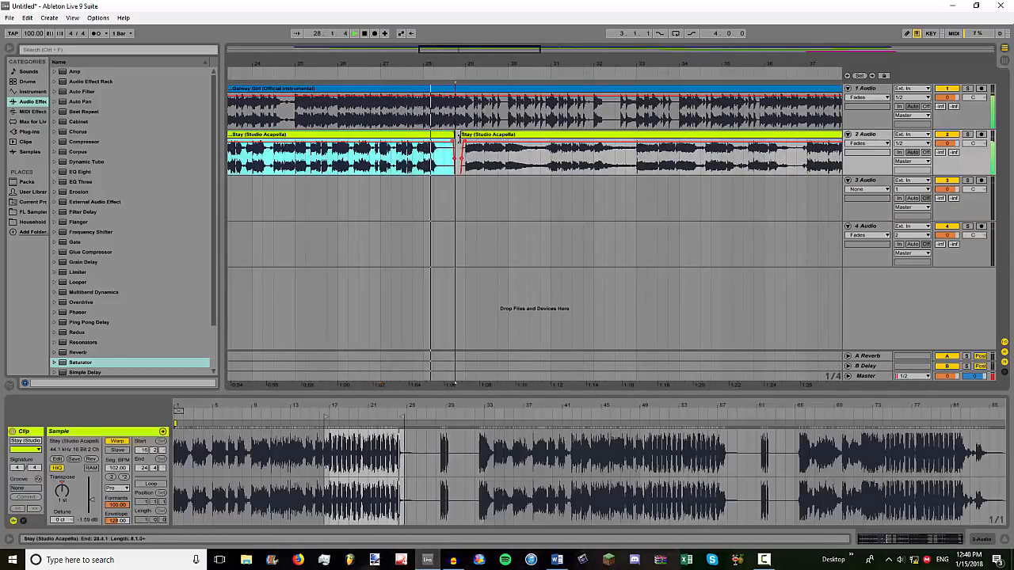
{"action": "key", "text": "space"}
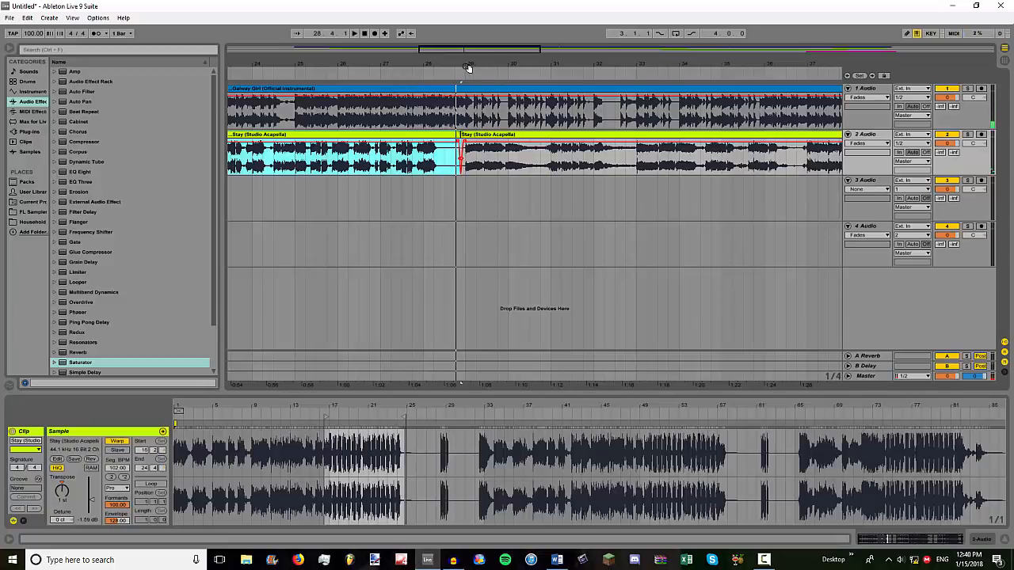
{"action": "mouse_move", "coordinate": [468, 68]}
{"action": "left_mouse_down"}
{"action": "mouse_move", "coordinate": [468, 103]}
{"action": "mouse_move", "coordinate": [467, 68]}
{"action": "left_mouse_up"}
{"action": "left_click", "coordinate": [461, 208]}
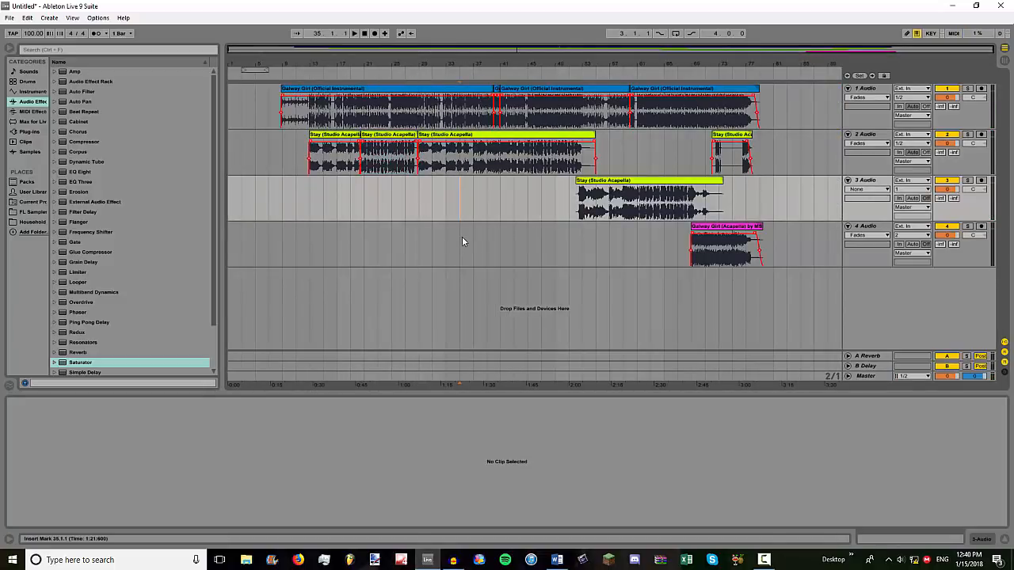
- Play the Stay acapella clip on track 3 from bar 52 and from points further in to check its level against the instrumental
{"action": "left_click", "coordinate": [339, 195]}
{"action": "left_click", "coordinate": [651, 181]}
{"action": "key", "text": "space"}
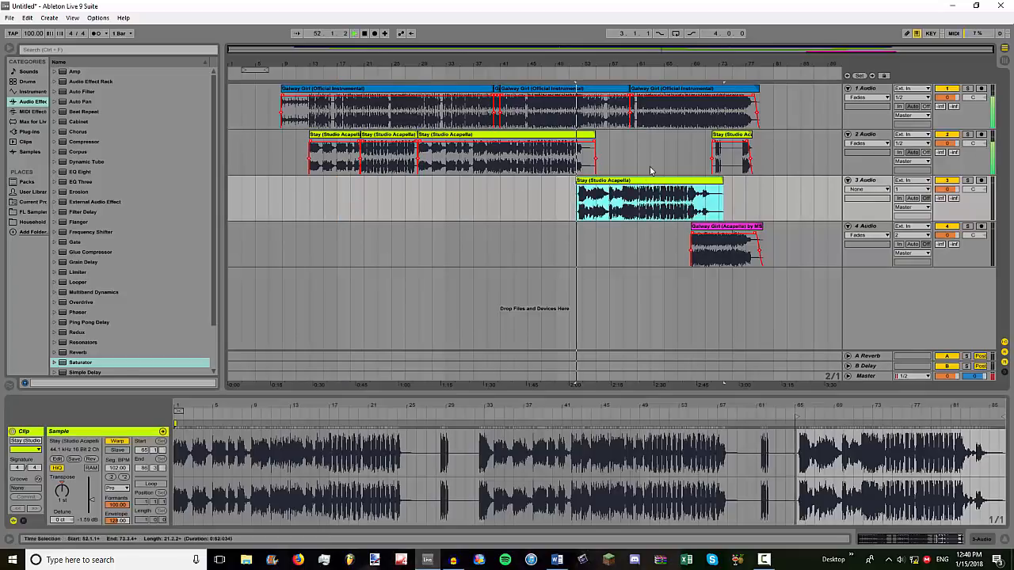
{"action": "left_click", "coordinate": [651, 169]}
{"action": "key", "text": "space"}
{"action": "key", "text": "space"}
{"action": "left_click", "coordinate": [624, 193]}
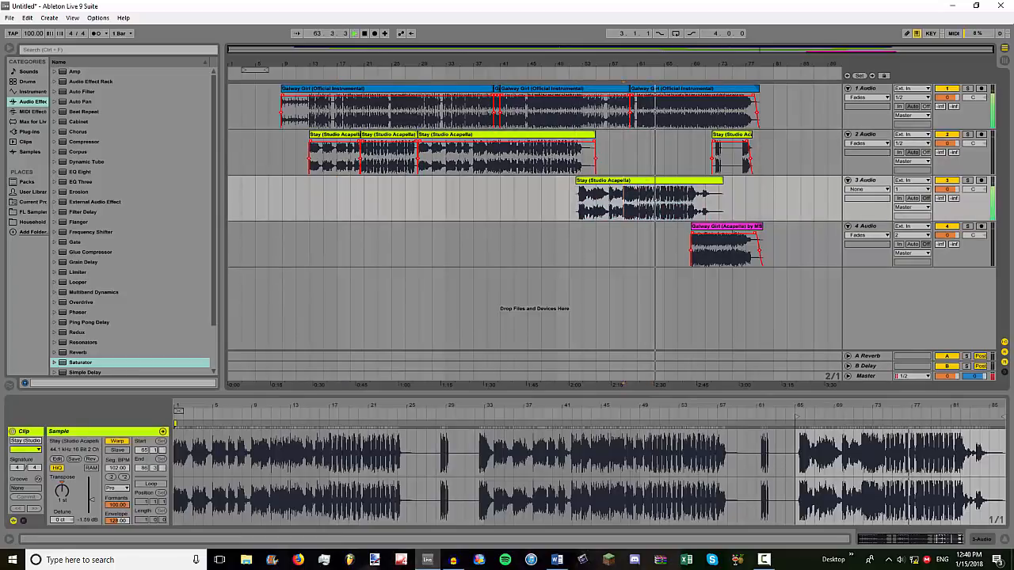
{"action": "left_click", "coordinate": [676, 232]}
{"action": "key", "text": "space"}
{"action": "key", "text": "space"}
- Lower the clip volume of the Galway Girl acapella on track 4 to -4.27 dB while playing from bar 71
{"action": "left_click", "coordinate": [698, 226]}
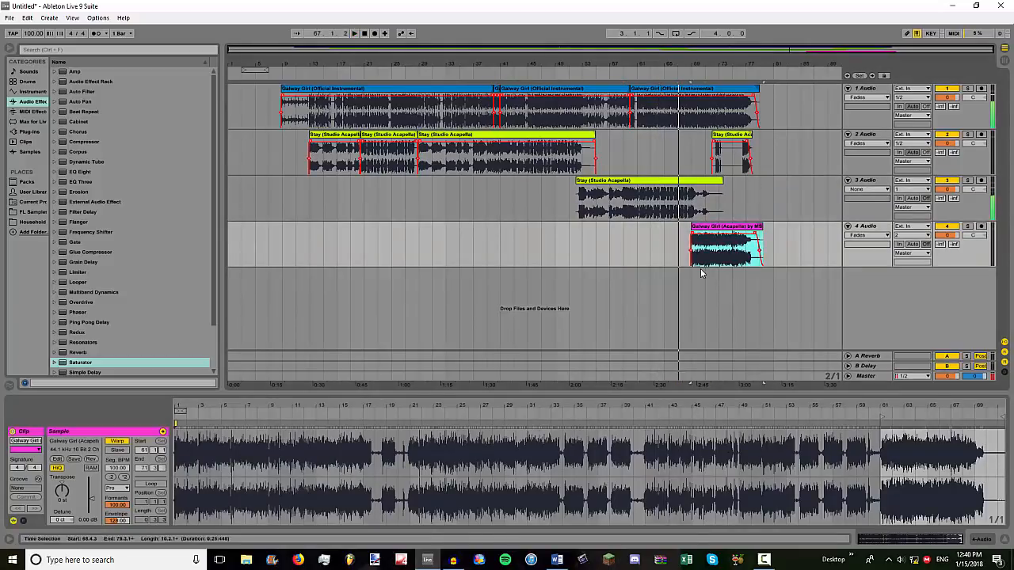
{"action": "left_click", "coordinate": [704, 259]}
{"action": "key", "text": "space"}
{"action": "key", "text": "space"}
{"action": "left_click_drag", "start_coordinate": [90, 497], "coordinate": [90, 501]}
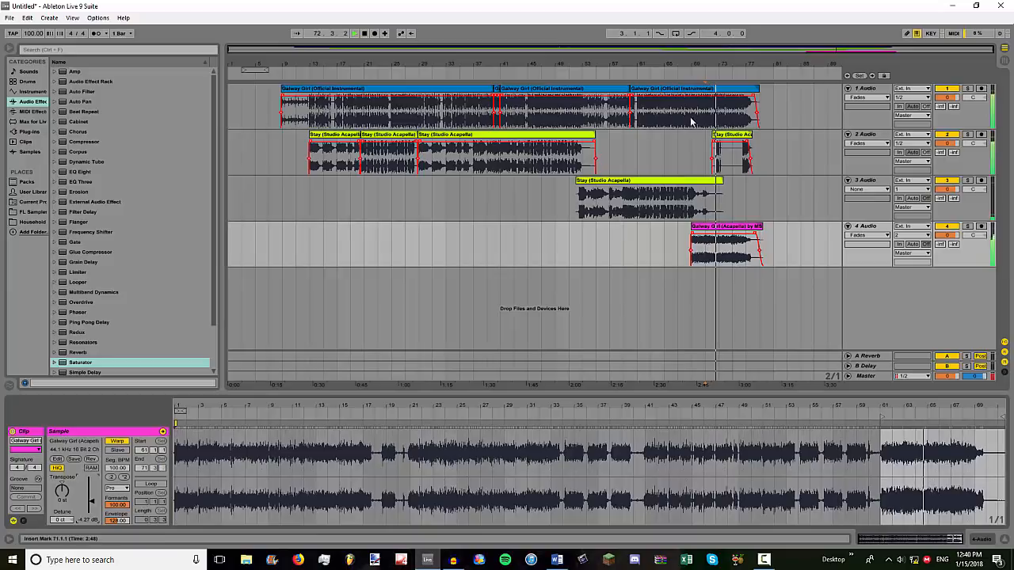
{"action": "left_click", "coordinate": [678, 150]}
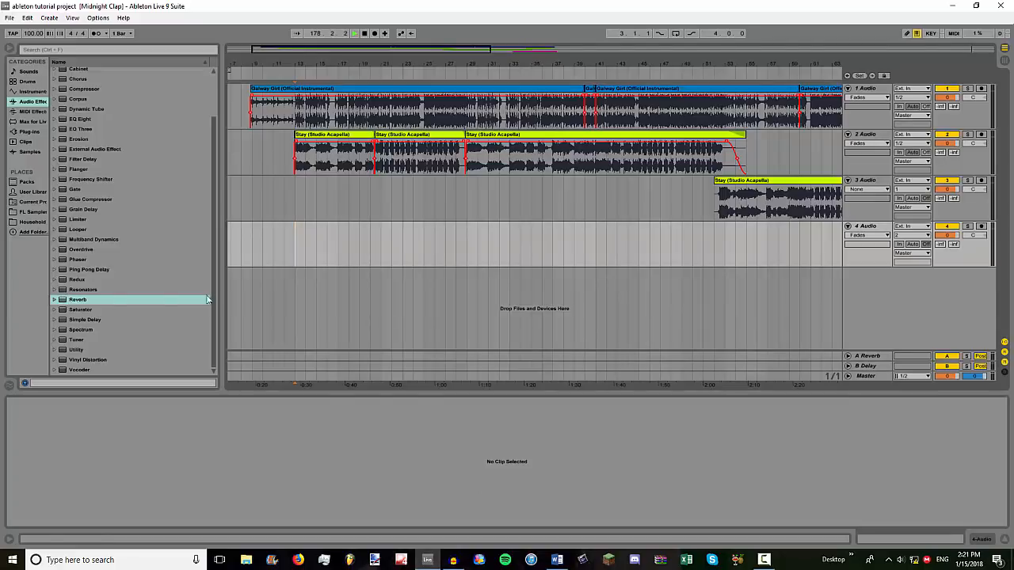
- Browse the Reverb audio effect's presets, looking through its Hall and Special folders
{"action": "left_click", "coordinate": [400, 265]}
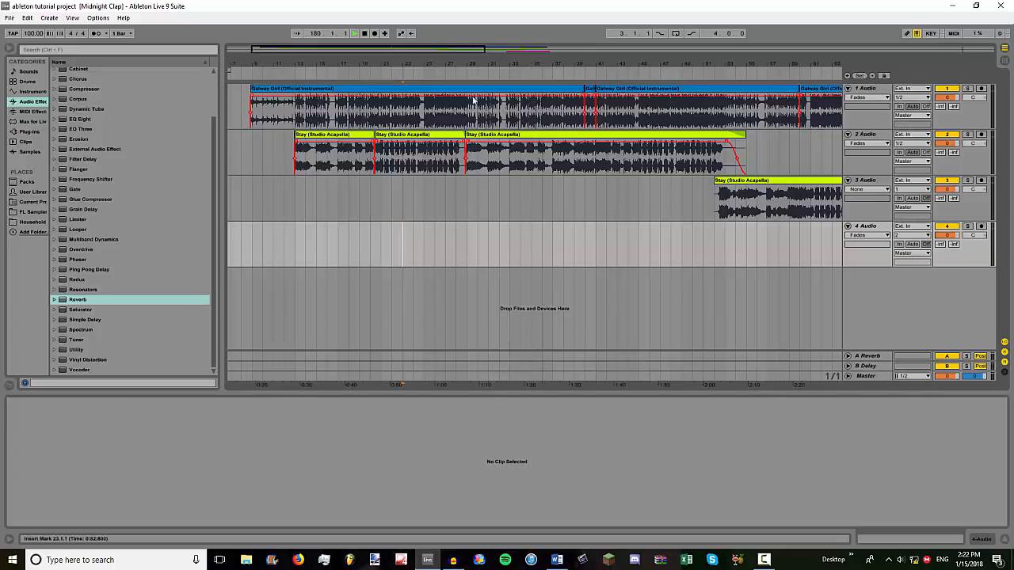
{"action": "left_click", "coordinate": [24, 105]}
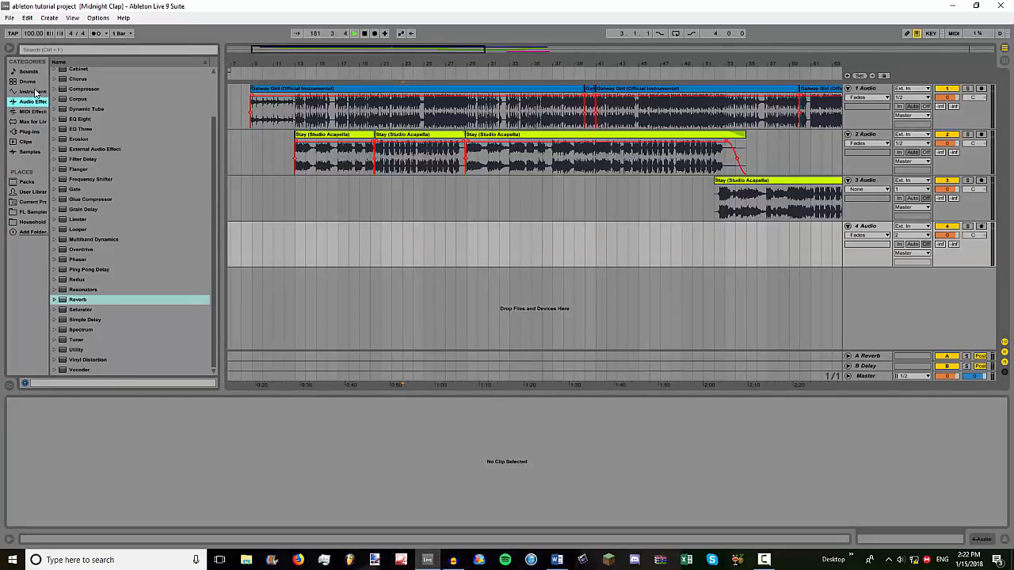
{"action": "scroll", "coordinate": [98, 167], "scroll_direction": "up", "scroll_amount": 4}
{"action": "scroll", "coordinate": [99, 168], "scroll_direction": "down", "scroll_amount": 3}
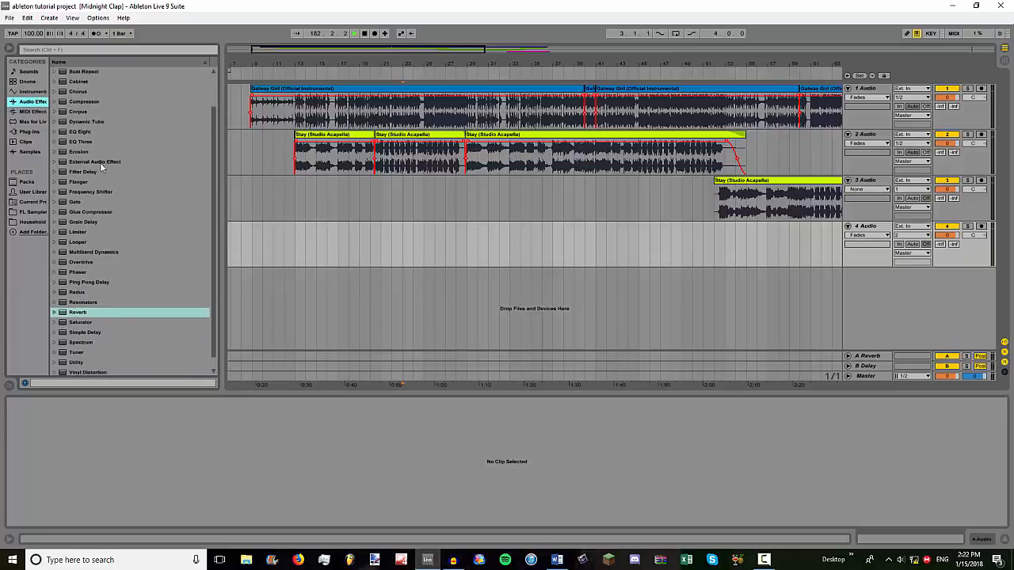
{"action": "left_click", "coordinate": [87, 313]}
{"action": "scroll", "coordinate": [98, 298], "scroll_direction": "up", "scroll_amount": 3}
{"action": "scroll", "coordinate": [96, 286], "scroll_direction": "down", "scroll_amount": 3}
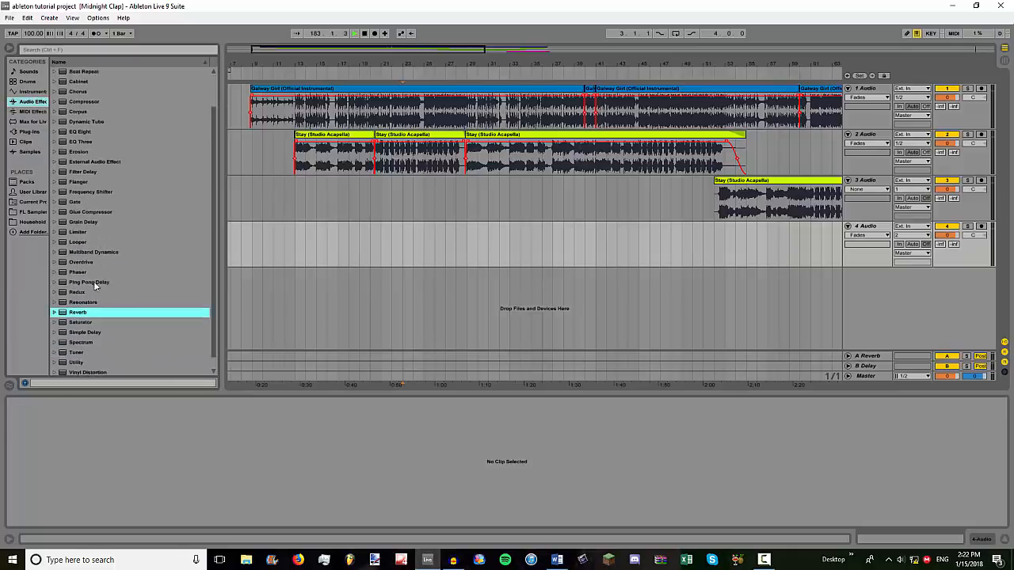
{"action": "left_click", "coordinate": [56, 314]}
{"action": "scroll", "coordinate": [83, 301], "scroll_direction": "down", "scroll_amount": 3}
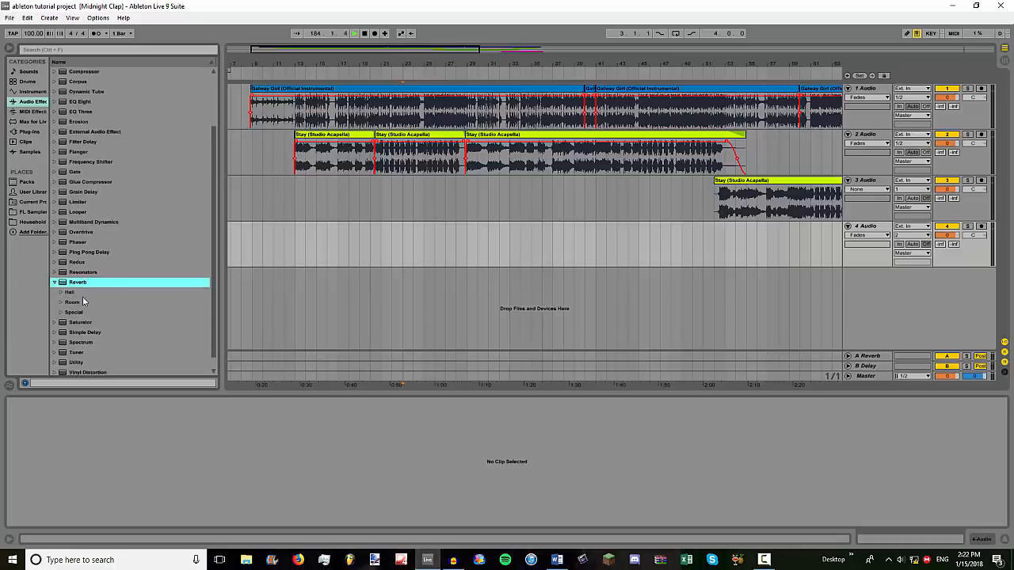
{"action": "left_click", "coordinate": [61, 292]}
{"action": "scroll", "coordinate": [70, 299], "scroll_direction": "down", "scroll_amount": 4}
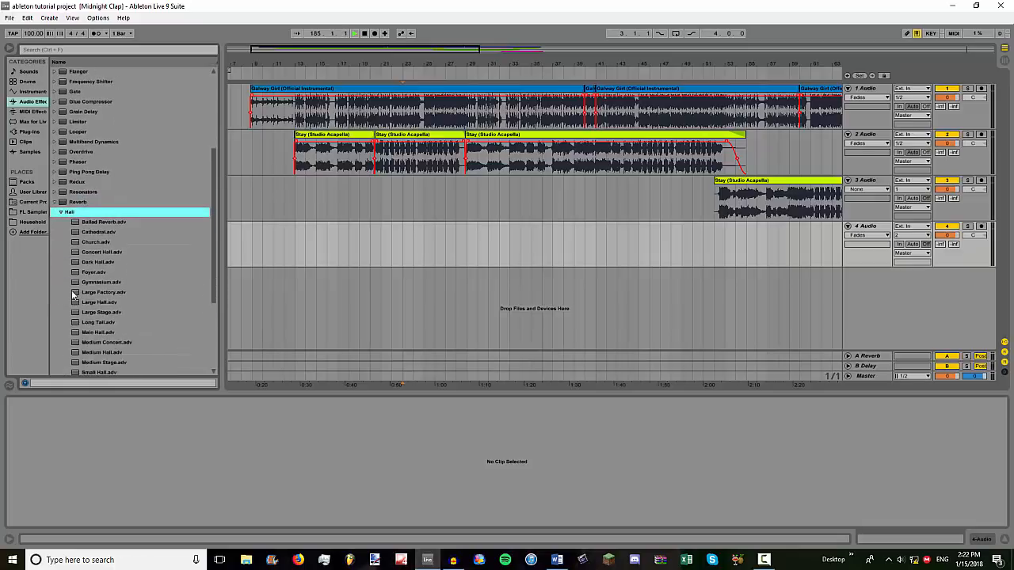
{"action": "left_click", "coordinate": [61, 342]}
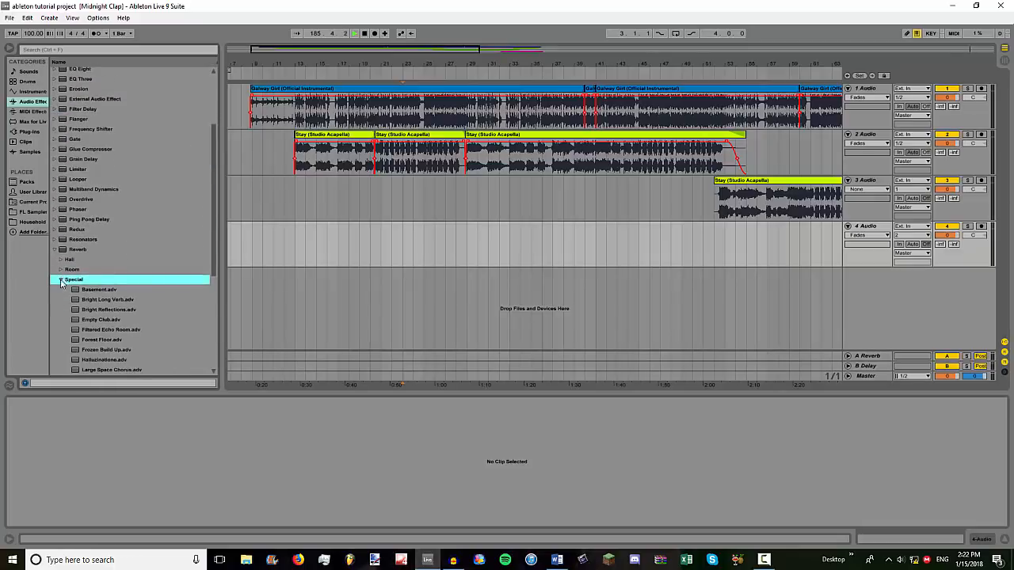
- Add the Reverb effect to track 2 with the Stay acapella clips and select its Dry/Wet control
{"action": "left_click", "coordinate": [61, 289]}
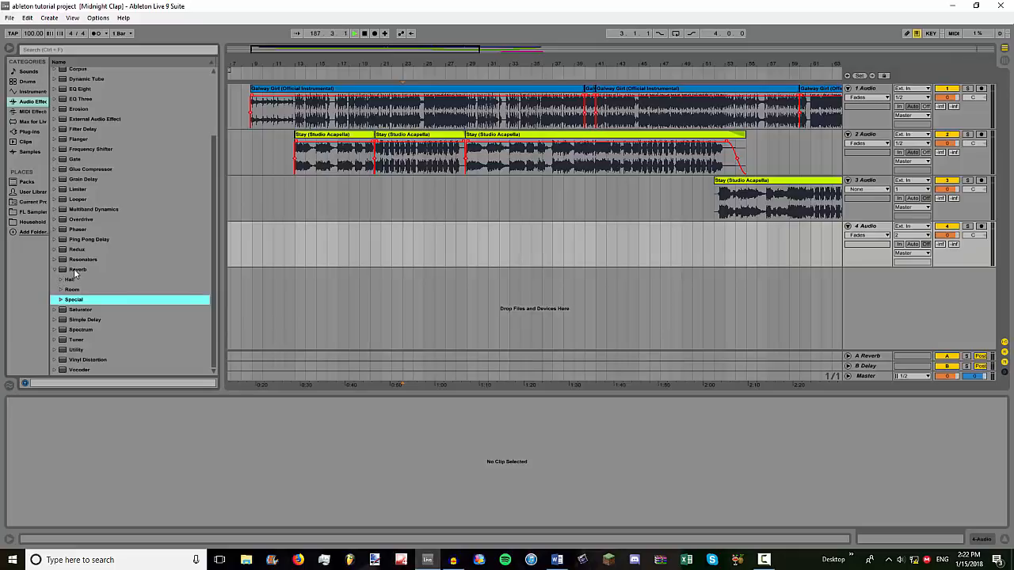
{"action": "left_click", "coordinate": [54, 269]}
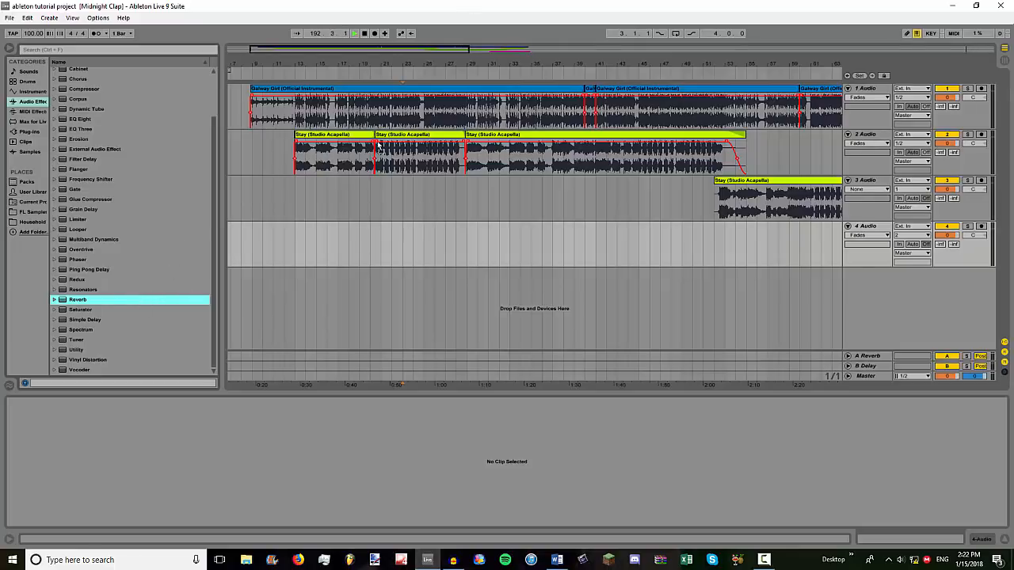
{"action": "left_click", "coordinate": [865, 134]}
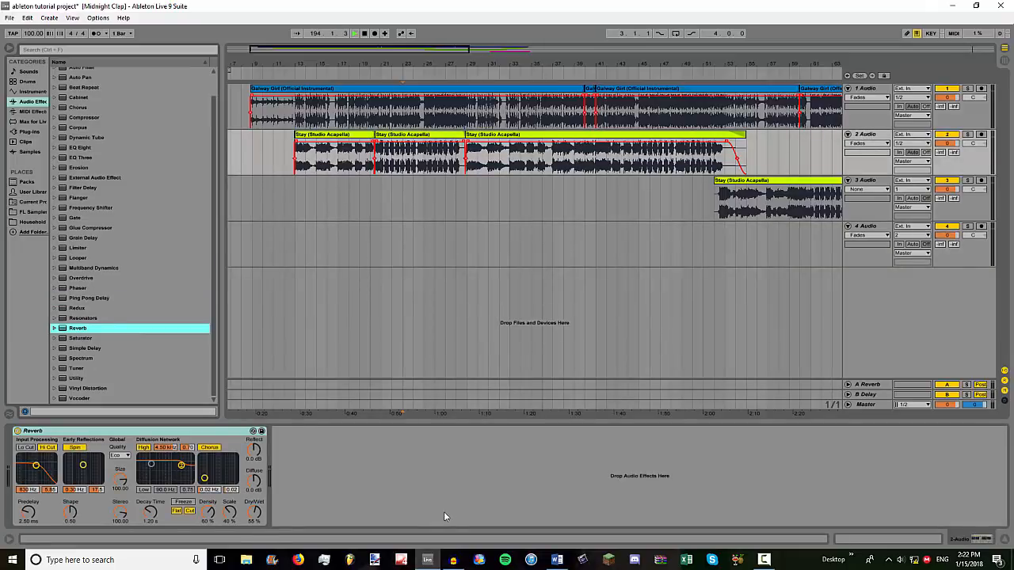
{"action": "double_click", "coordinate": [860, 135]}
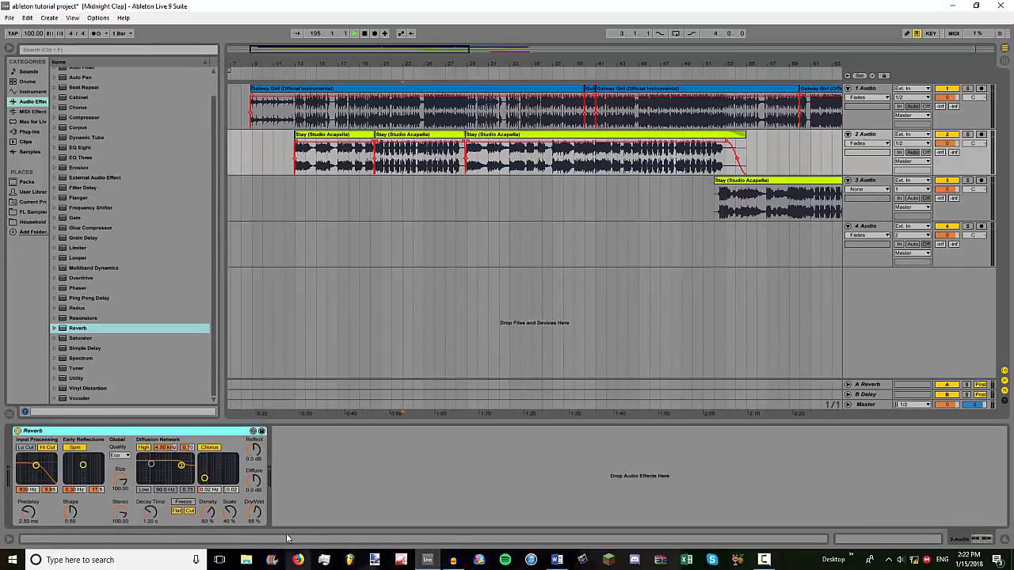
{"action": "left_click", "coordinate": [257, 511]}
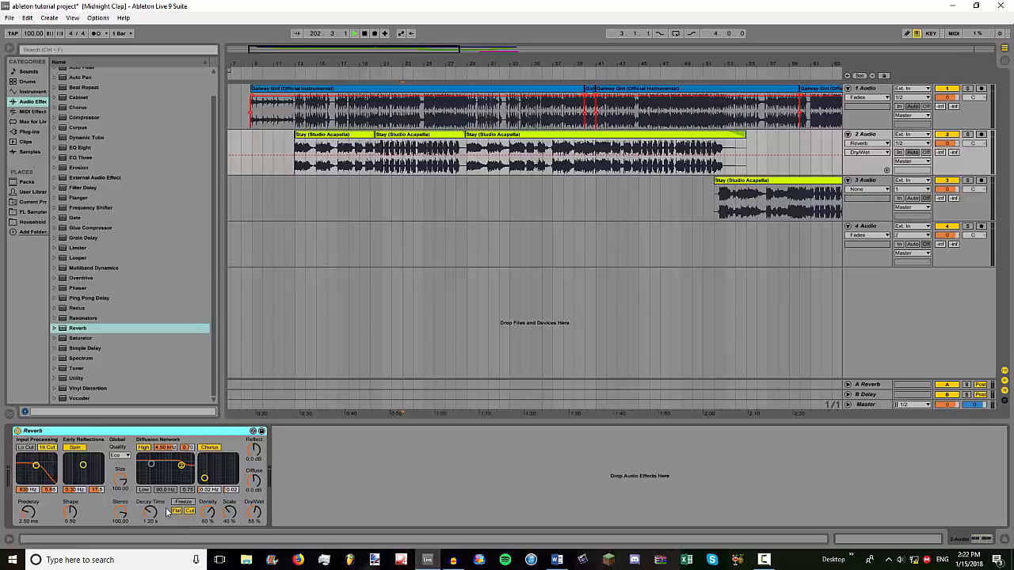
{"action": "left_click", "coordinate": [259, 515]}
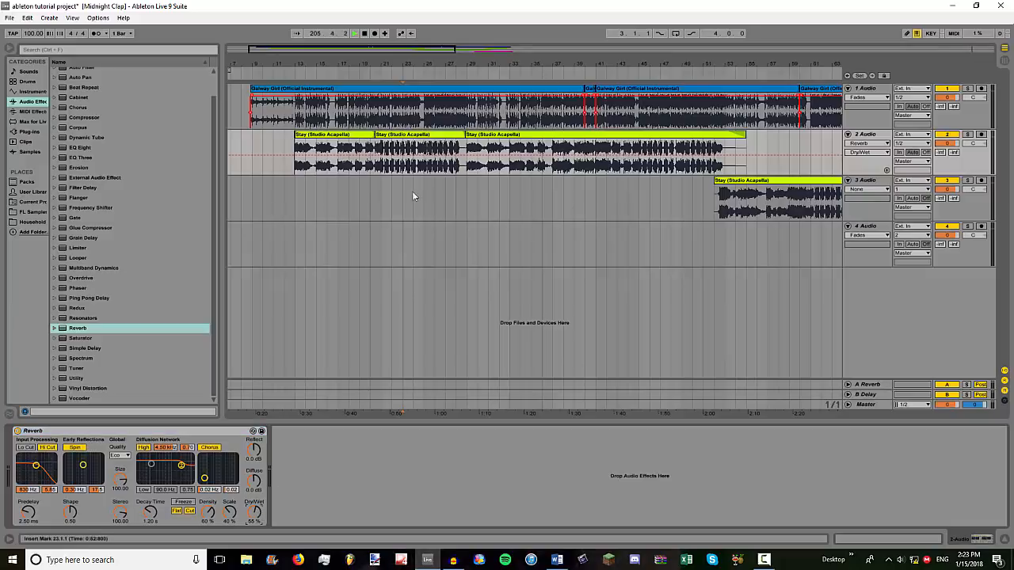
- Solo track 2 and play the Stay acapella from around bar 27 to hear it with the Reverb
{"action": "left_click", "coordinate": [968, 136]}
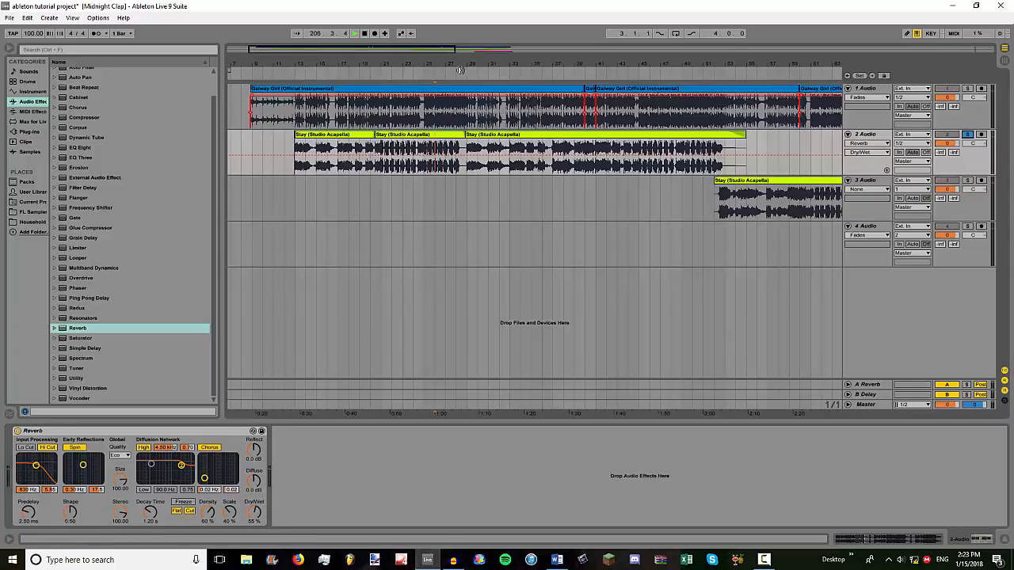
{"action": "left_click_drag", "start_coordinate": [450, 66], "coordinate": [450, 77]}
{"action": "key", "text": "space"}
{"action": "key", "text": "space"}
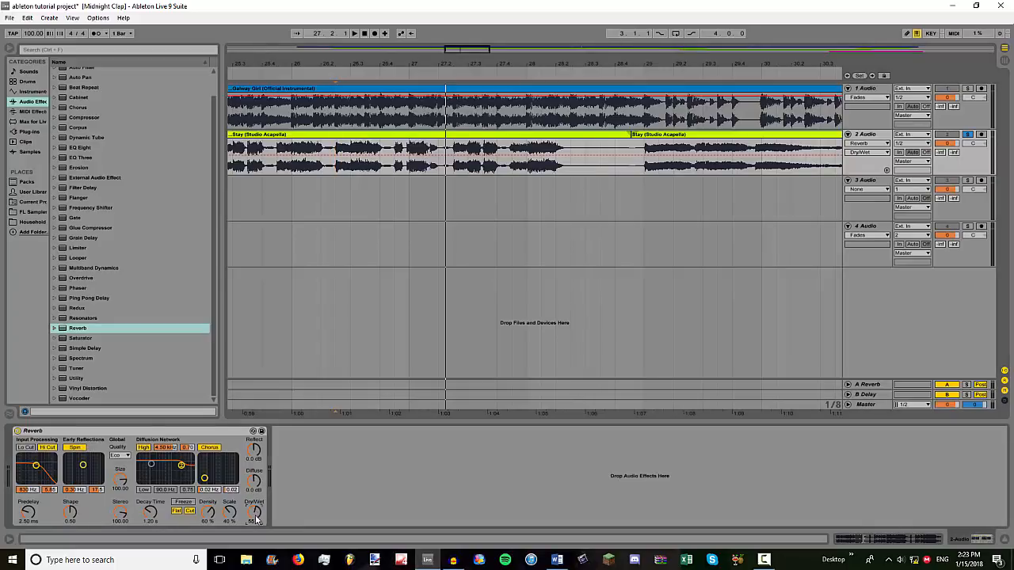
- Compare the Reverb's Dry/Wet at 100% and at 0% by playing the acapella around bars 27 to 28
{"action": "left_click_drag", "start_coordinate": [255, 511], "coordinate": [254, 475]}
{"action": "left_click", "coordinate": [449, 179]}
{"action": "key", "text": "space"}
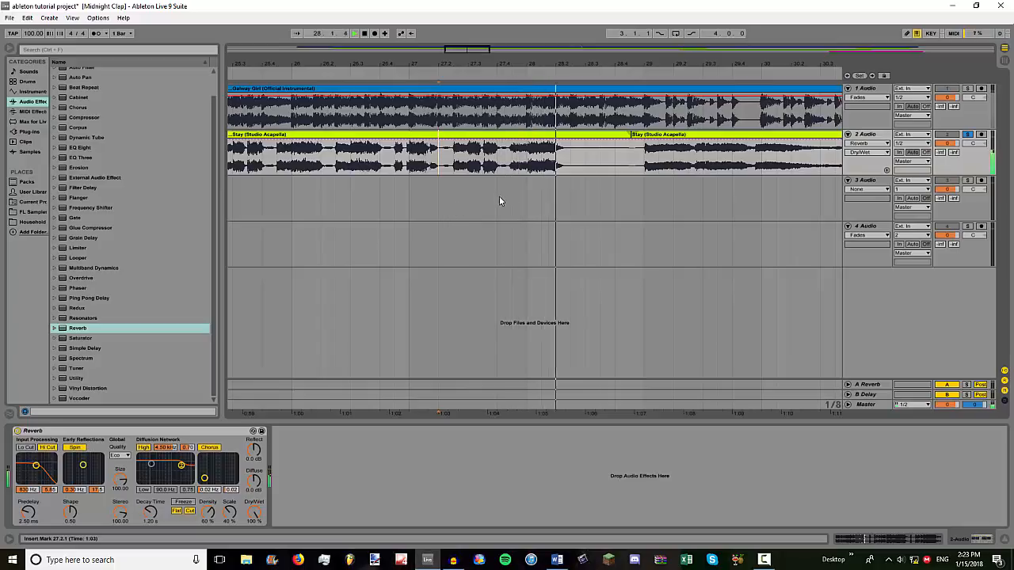
{"action": "left_click_drag", "start_coordinate": [254, 512], "coordinate": [258, 529]}
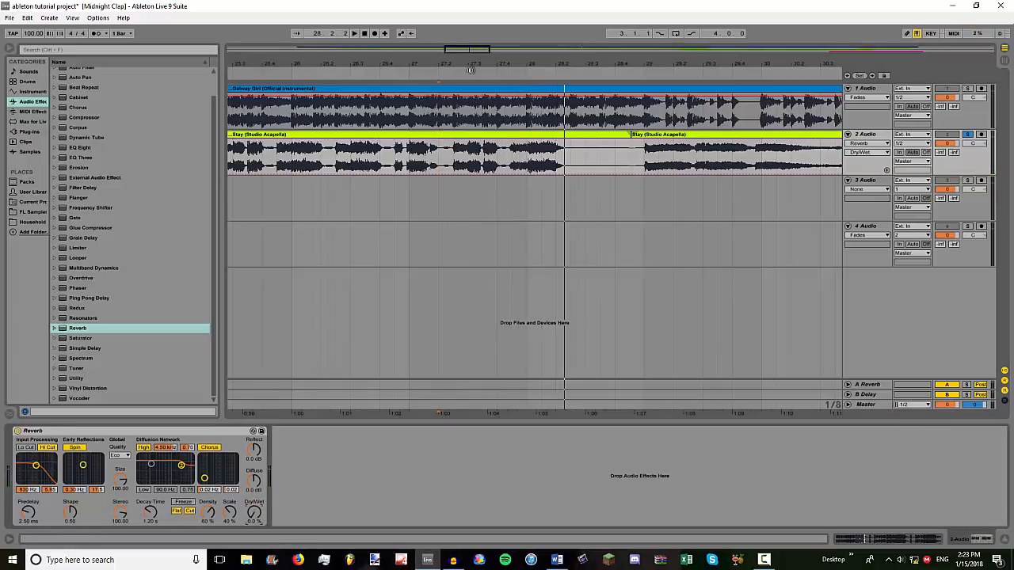
{"action": "key", "text": "space"}
{"action": "key", "text": "space"}
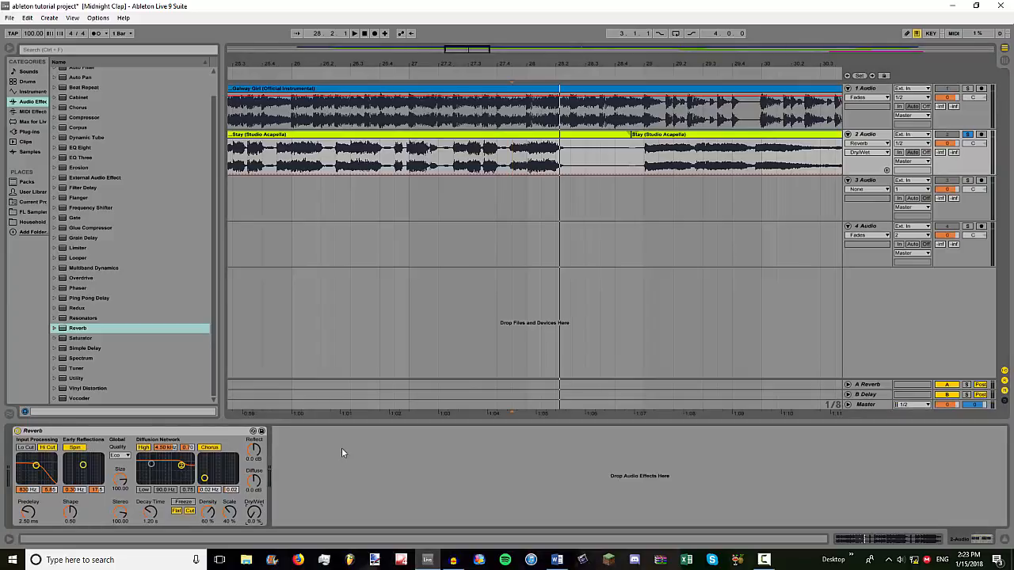
- Set the Reverb's Dry/Wet to 14% and play the soloed acapella from bar 25.4
{"action": "left_click", "coordinate": [336, 246]}
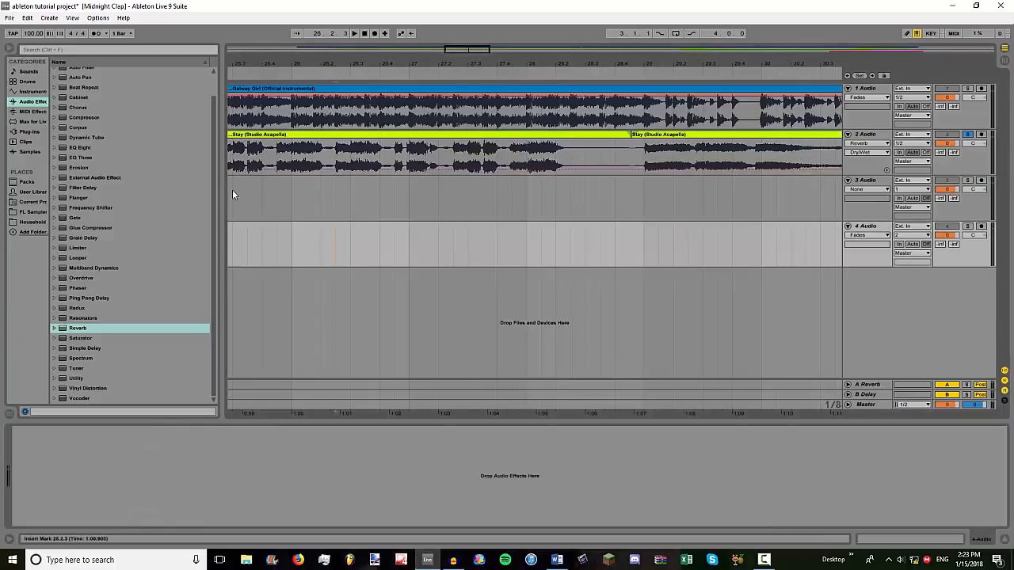
{"action": "left_click", "coordinate": [234, 190]}
{"action": "left_click", "coordinate": [276, 202]}
{"action": "key", "text": "plus"}
{"action": "key", "text": "plus"}
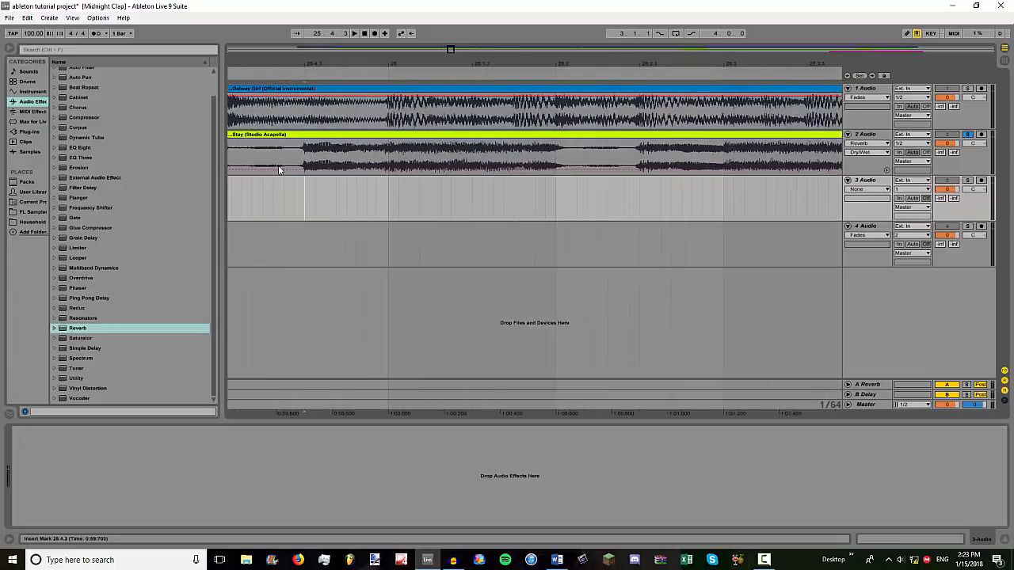
{"action": "left_click", "coordinate": [282, 190]}
{"action": "mouse_move", "coordinate": [339, 61]}
{"action": "left_mouse_down"}
{"action": "mouse_move", "coordinate": [339, 28]}
{"action": "mouse_move", "coordinate": [339, 65]}
{"action": "mouse_move", "coordinate": [363, 36]}
{"action": "mouse_move", "coordinate": [363, 62]}
{"action": "mouse_move", "coordinate": [449, 40]}
{"action": "left_mouse_up"}
{"action": "key", "text": "space"}
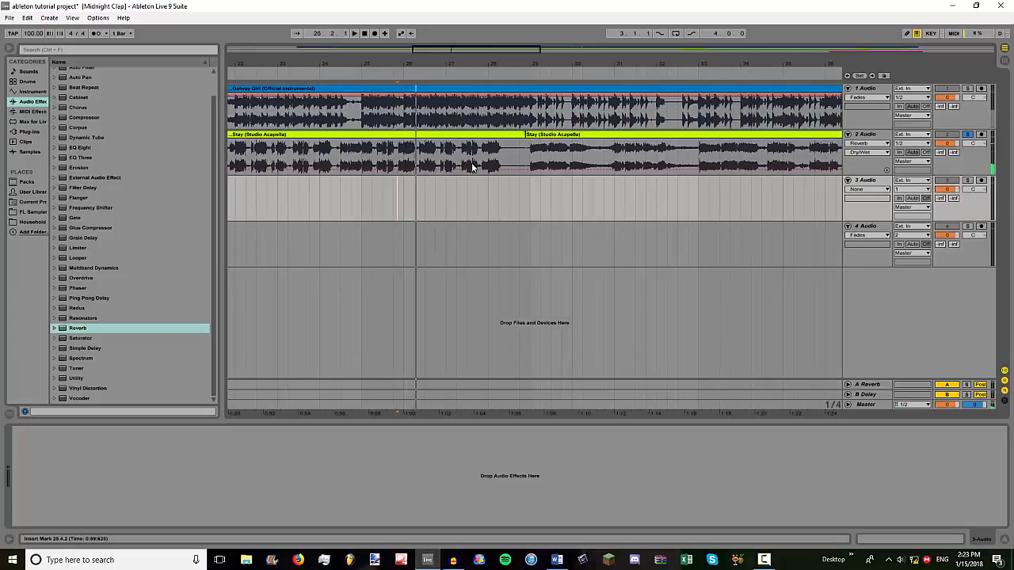
- Select the Decay Time of track 2's Reverb and play the acapella's tail from bar 28
{"action": "double_click", "coordinate": [472, 165]}
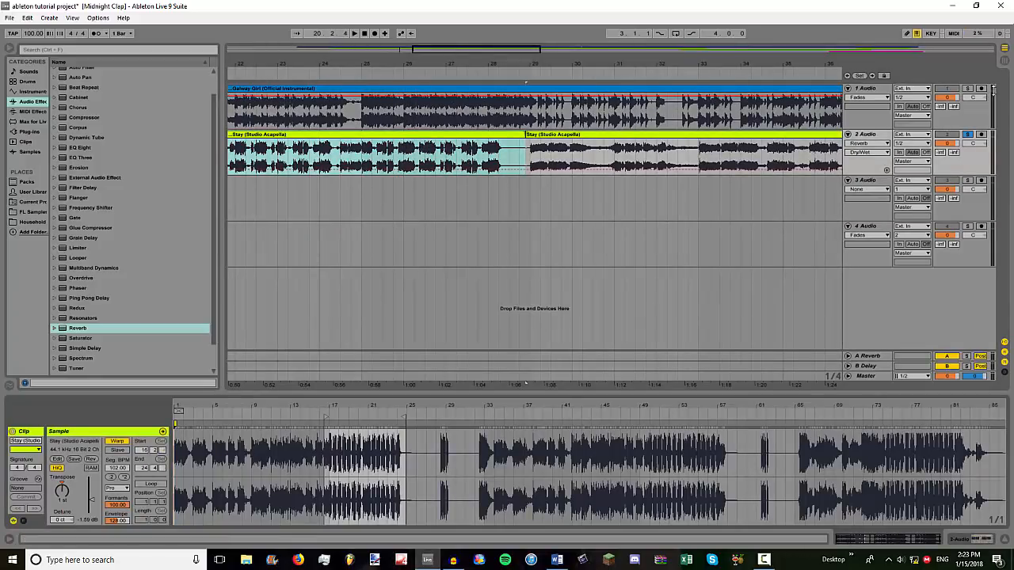
{"action": "double_click", "coordinate": [870, 136]}
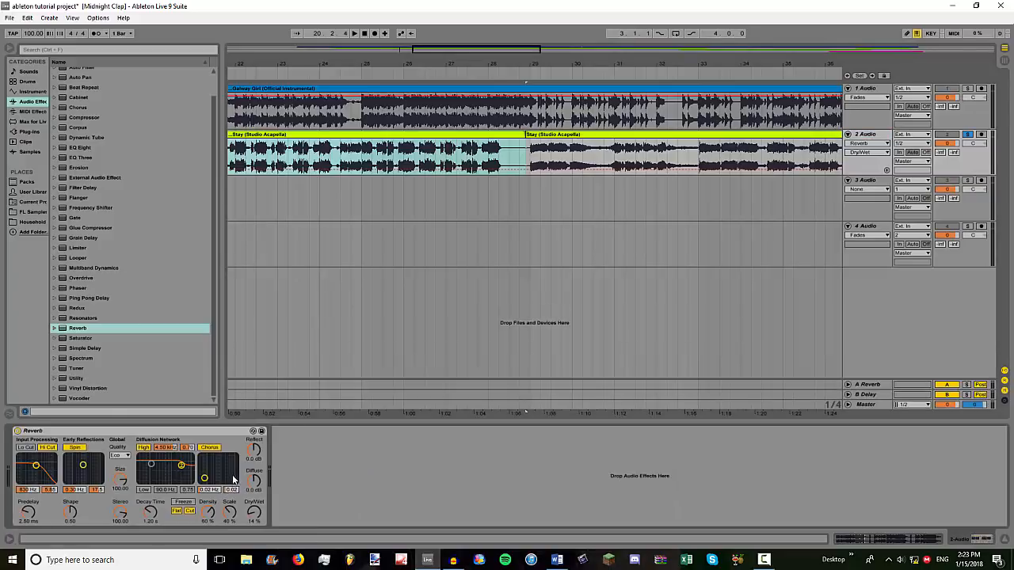
{"action": "left_click", "coordinate": [372, 154]}
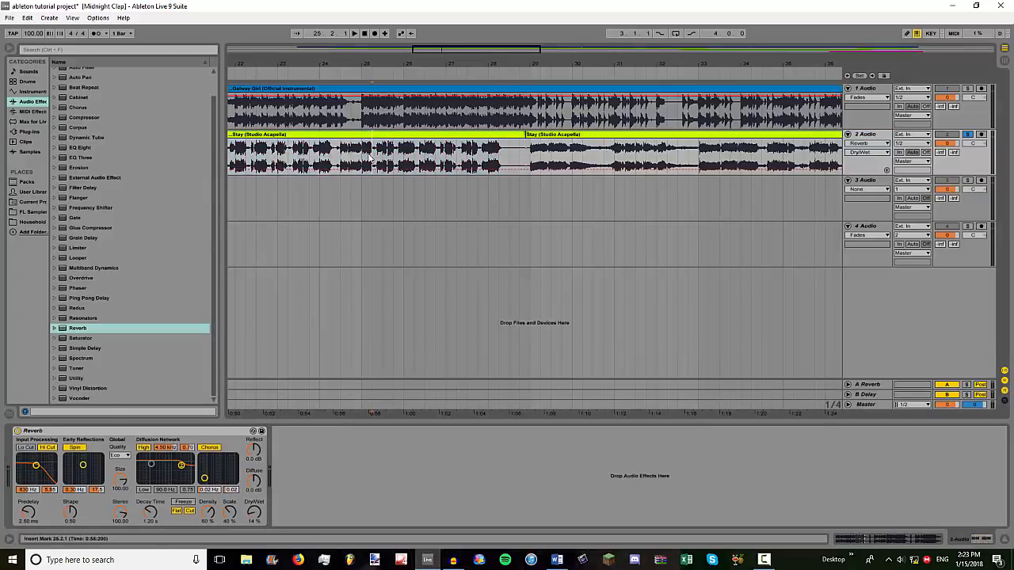
{"action": "left_click", "coordinate": [156, 516]}
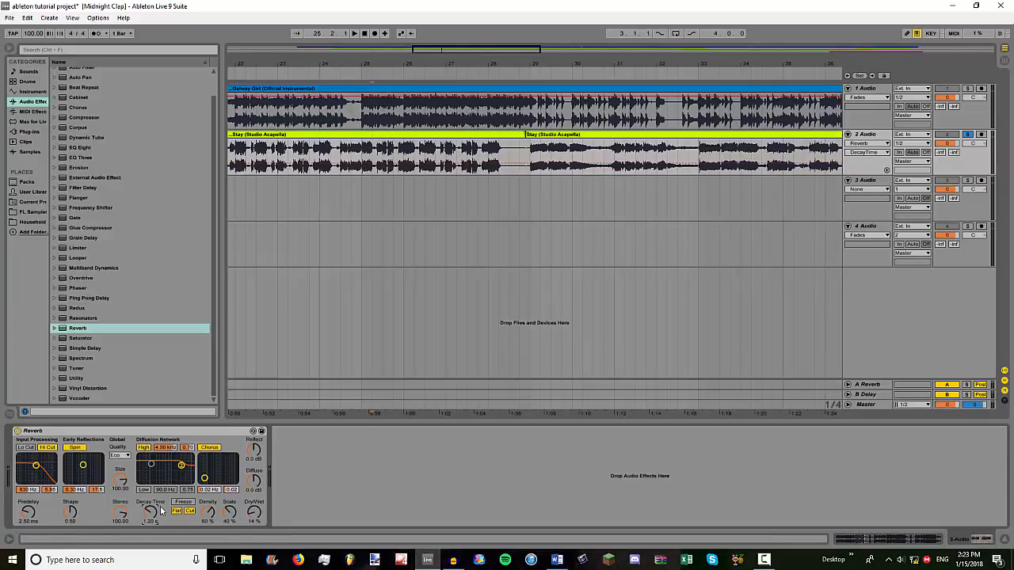
{"action": "left_click", "coordinate": [489, 195]}
{"action": "left_click", "coordinate": [487, 195]}
{"action": "key", "text": "space"}
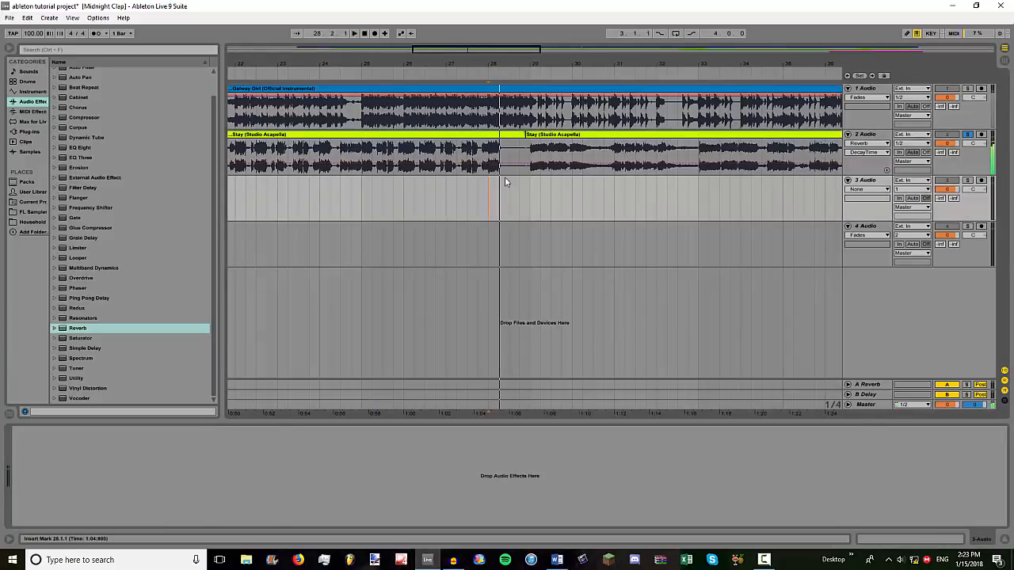
{"action": "key", "text": "space"}
- Set the Decay Time of track 2's Reverb to 200 ms
{"action": "double_click", "coordinate": [513, 135]}
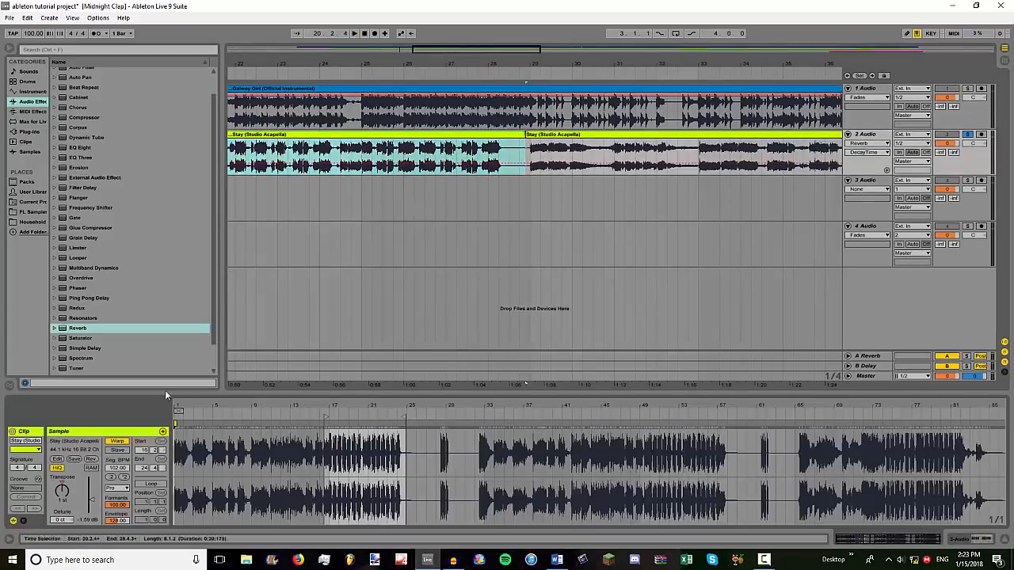
{"action": "left_click", "coordinate": [867, 135]}
{"action": "left_click_drag", "start_coordinate": [156, 515], "coordinate": [161, 547]}
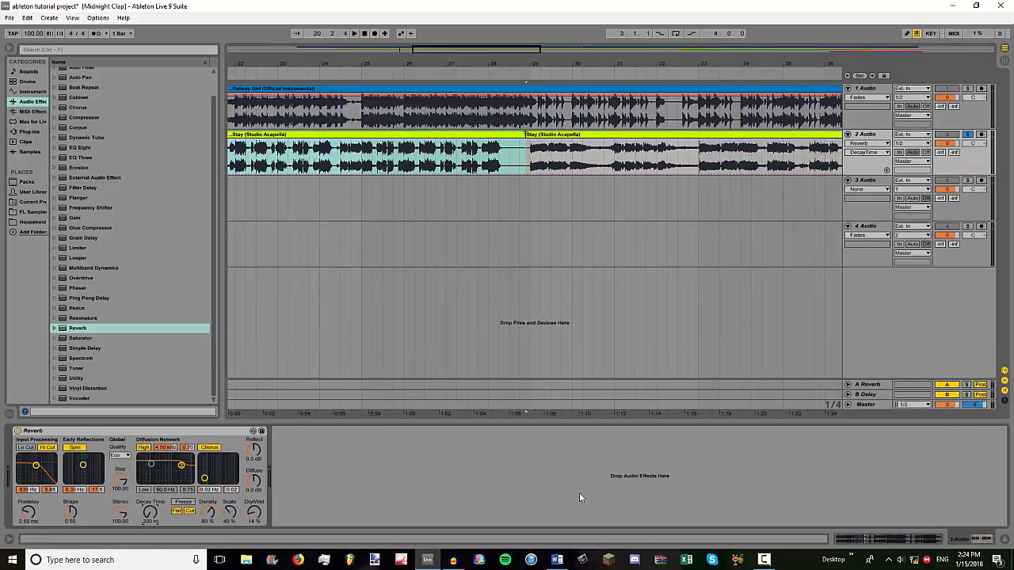
- Play the acapella from bar 27.4 with the Reverb's Decay Time at 10.0 s, and return the Decay Time to 200 ms
{"action": "type", "text": "1"}
{"action": "type", "text": "00.0"}
{"action": "key", "text": "Return"}
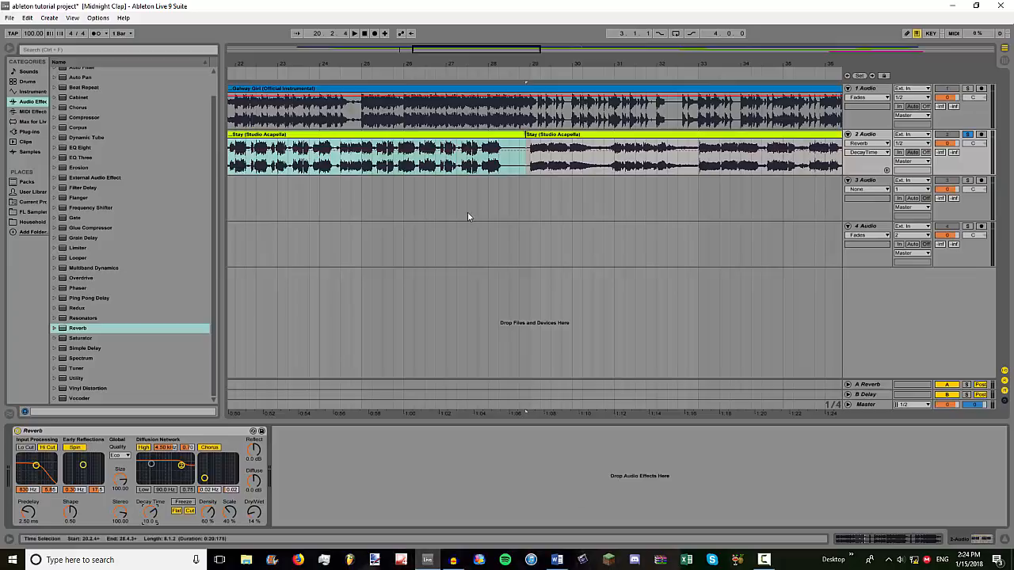
{"action": "left_click", "coordinate": [475, 186]}
{"action": "key", "text": "space"}
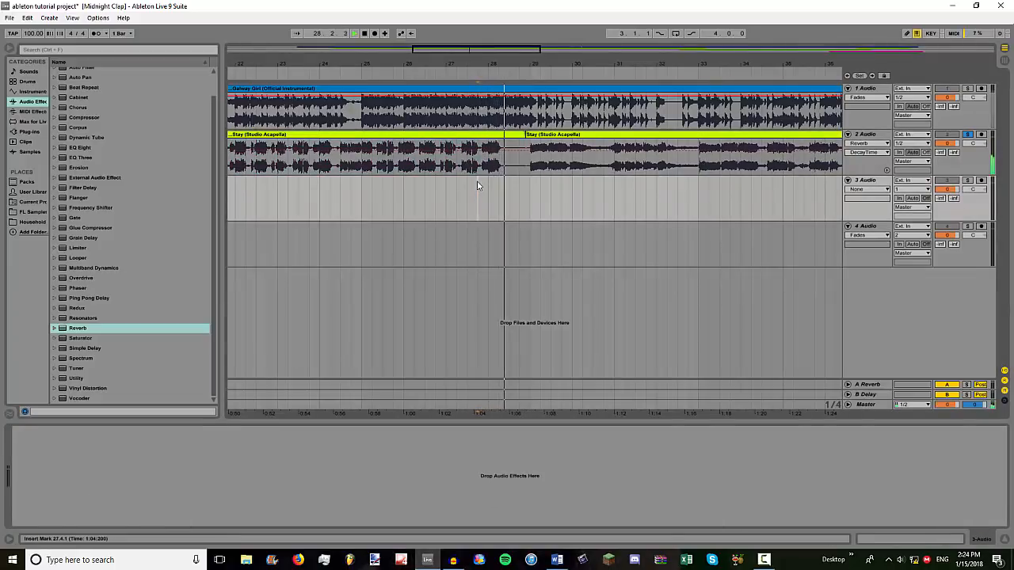
{"action": "left_click", "coordinate": [867, 136]}
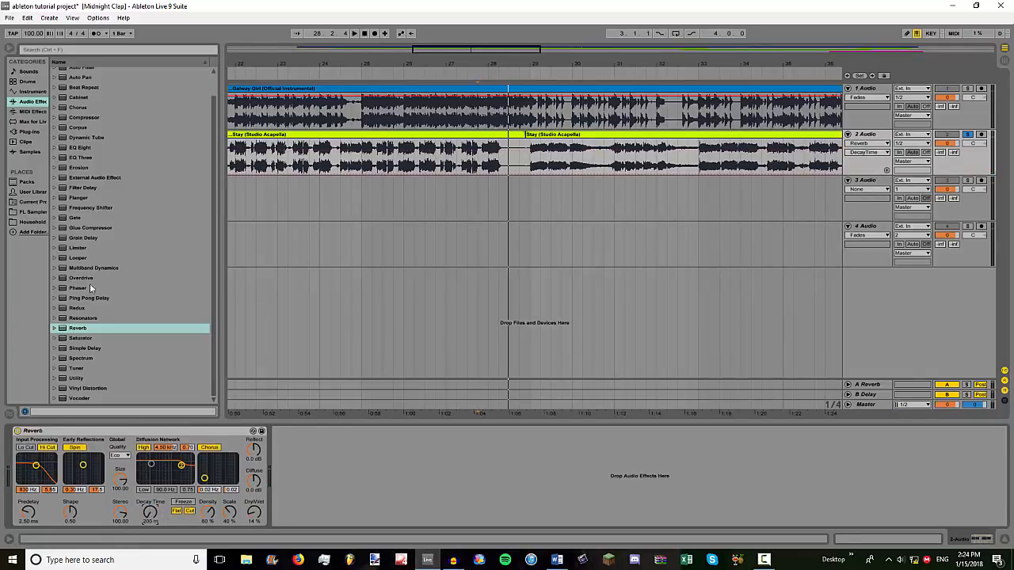
{"action": "left_click", "coordinate": [89, 326]}
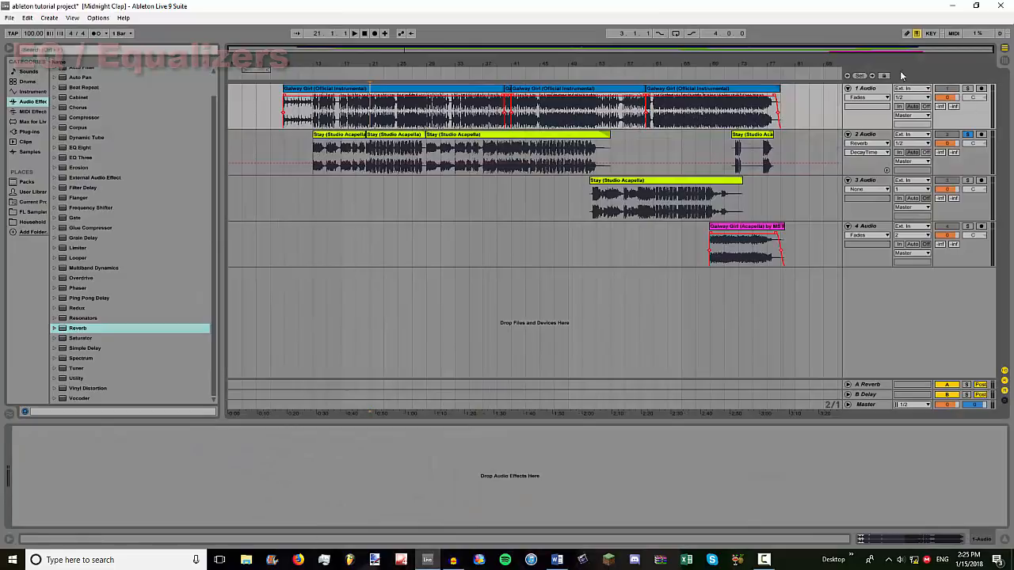
- Solo track 1 and extend its first Galway Girl instrumental clip over the following clips to about bar 79
{"action": "left_click", "coordinate": [967, 89]}
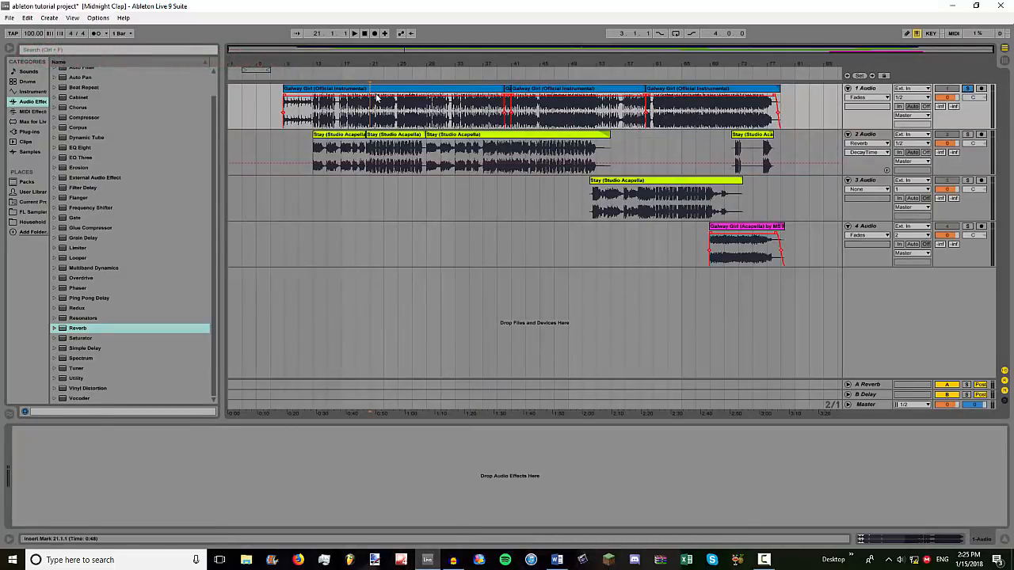
{"action": "double_click", "coordinate": [376, 90]}
{"action": "left_click_drag", "start_coordinate": [505, 89], "coordinate": [781, 88]}
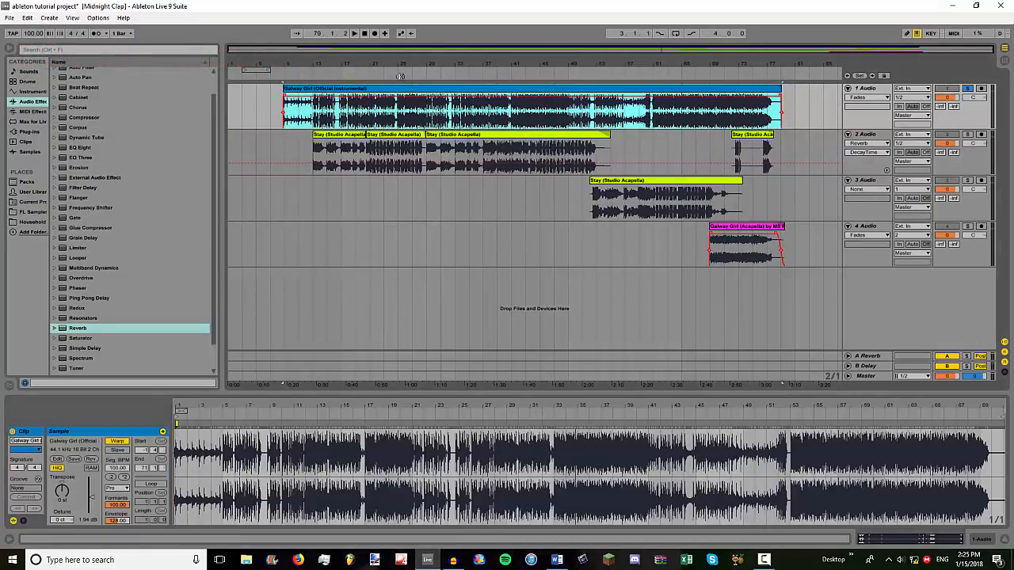
- Set the Galway Girl clip's Formants to 0.00 and play the soloed instrumental from bar 25
{"action": "left_click_drag", "start_coordinate": [328, 67], "coordinate": [321, 115]}
{"action": "left_click", "coordinate": [316, 113]}
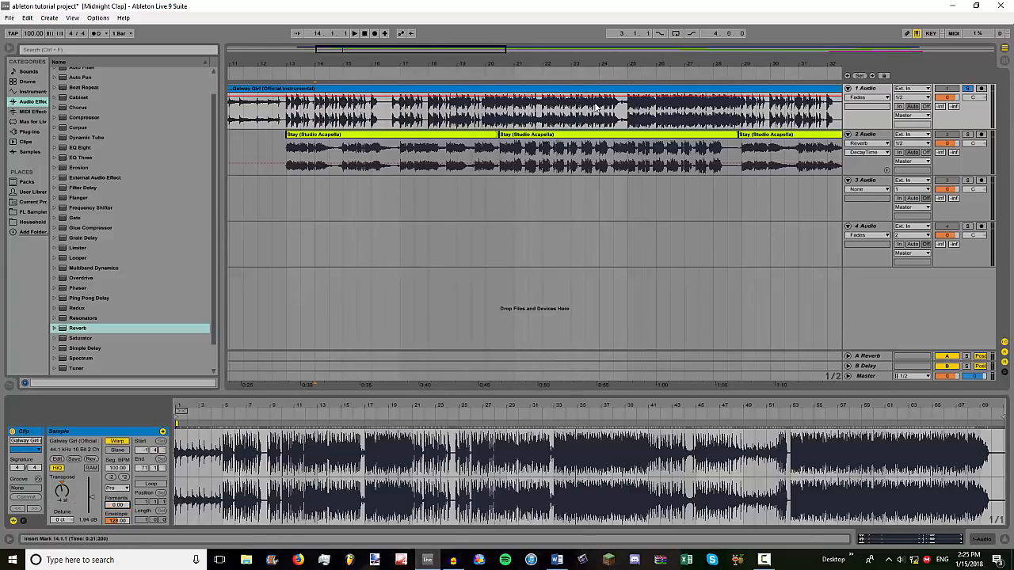
{"action": "left_click", "coordinate": [631, 123]}
{"action": "key", "text": "space"}
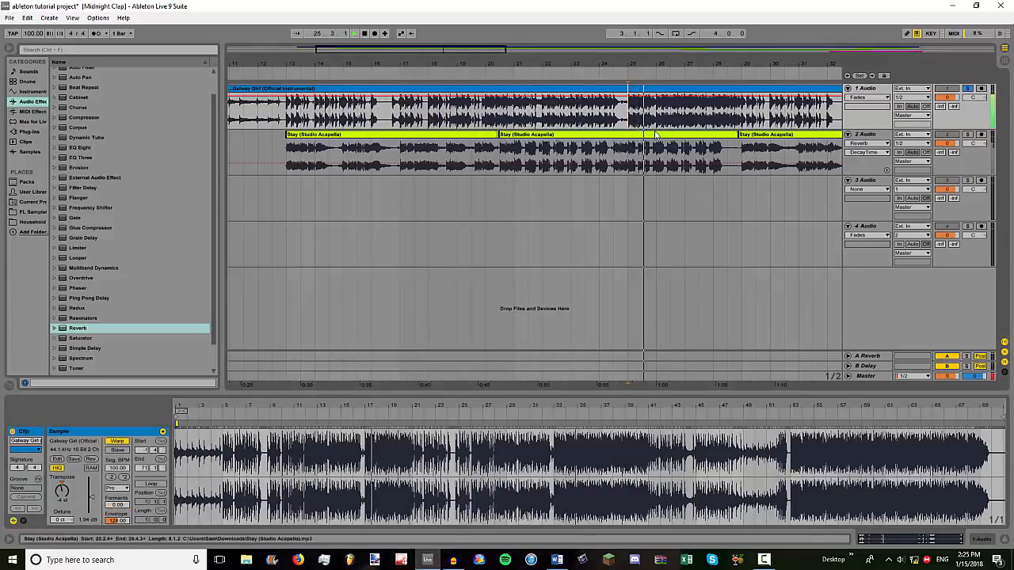
{"action": "key", "text": "space"}
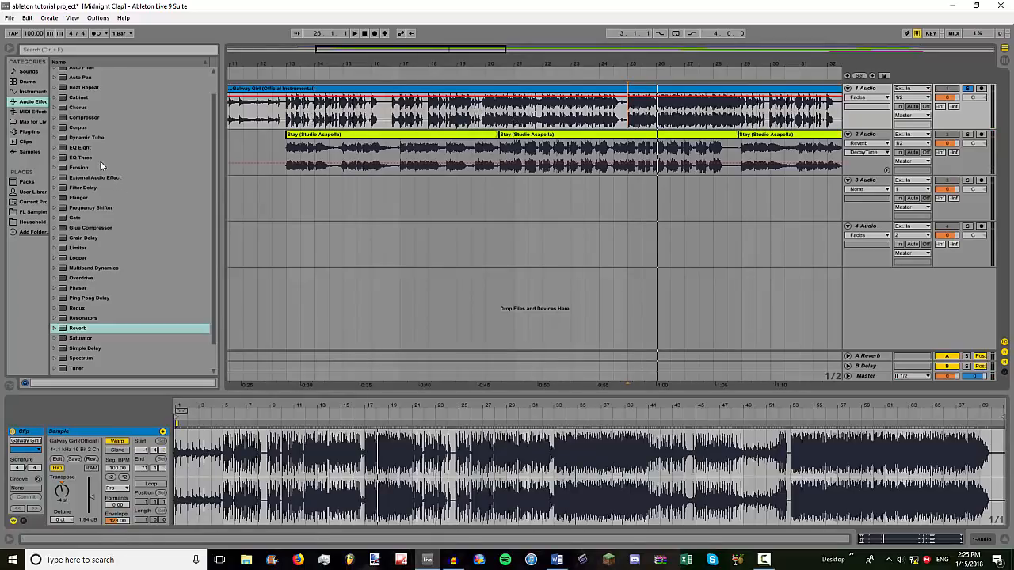
- Add the EQ Eight effect to track 1 with the Galway Girl instrumental
{"action": "left_click", "coordinate": [78, 158]}
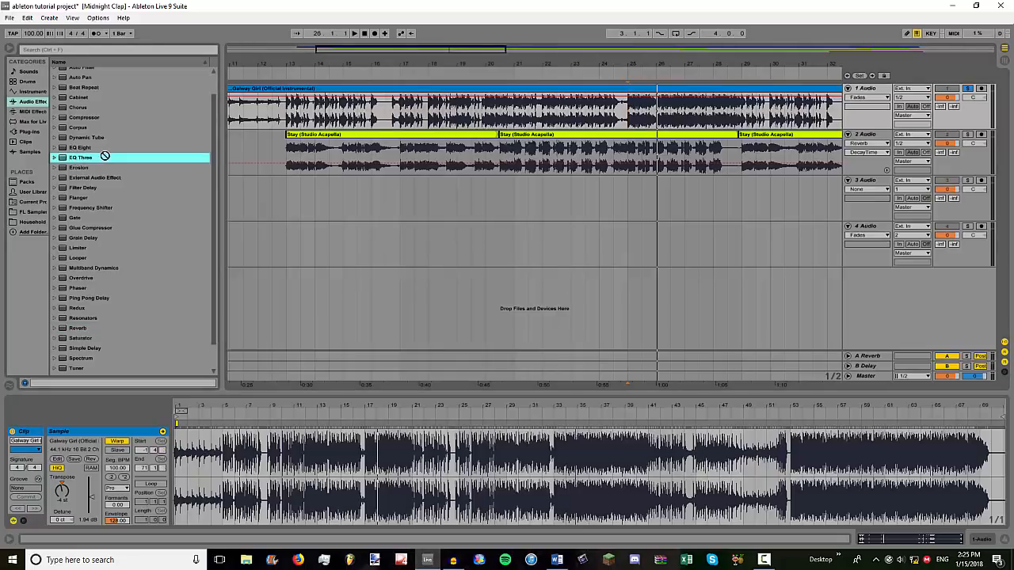
{"action": "left_click_drag", "start_coordinate": [71, 148], "coordinate": [679, 86]}
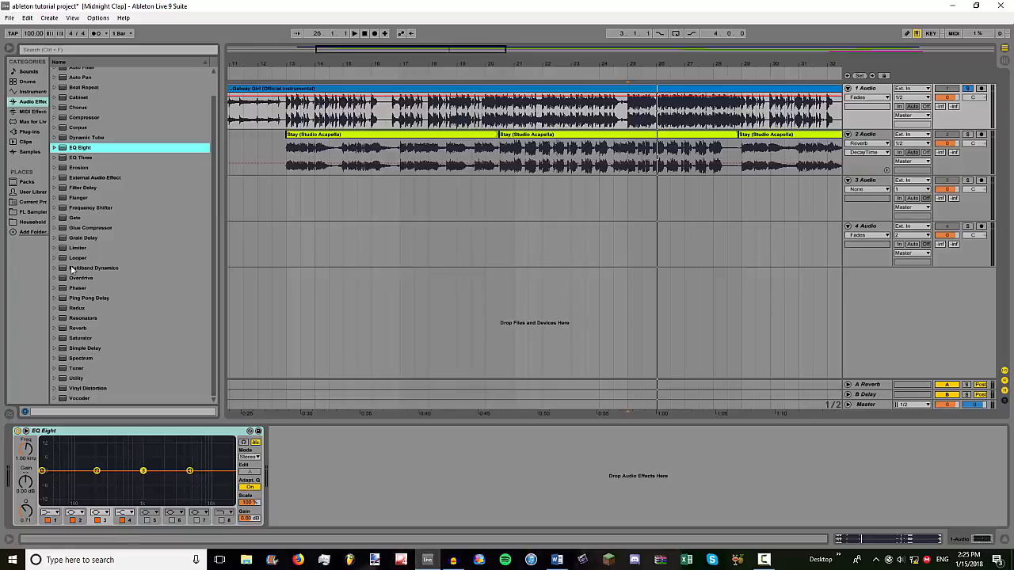
{"action": "left_click", "coordinate": [870, 87]}
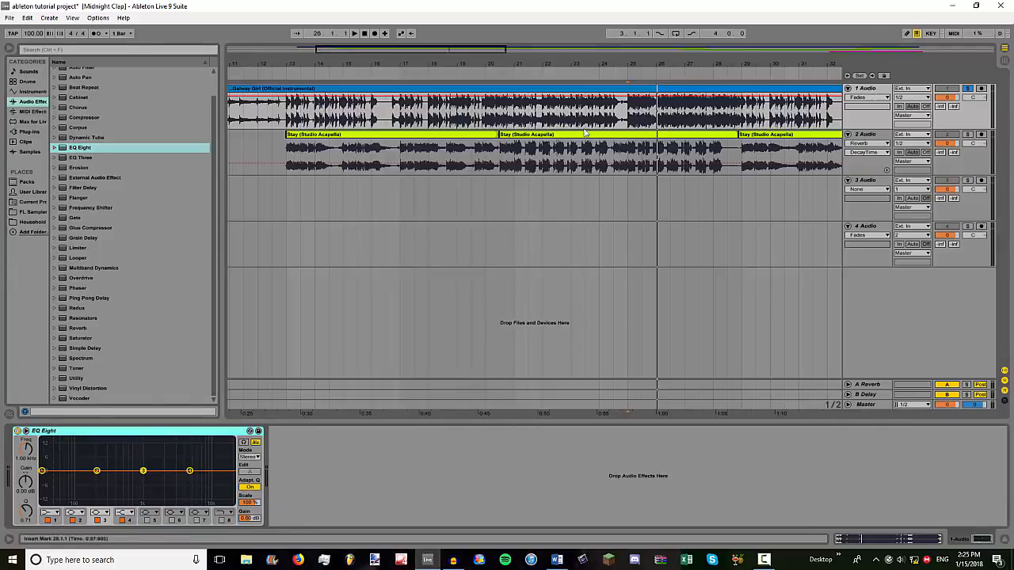
- Shape track 1's EQ Eight curve by raising high band 4 and lowering band 1 to -3.84 dB at 34.1 Hz
{"action": "left_click_drag", "start_coordinate": [190, 472], "coordinate": [189, 470]}
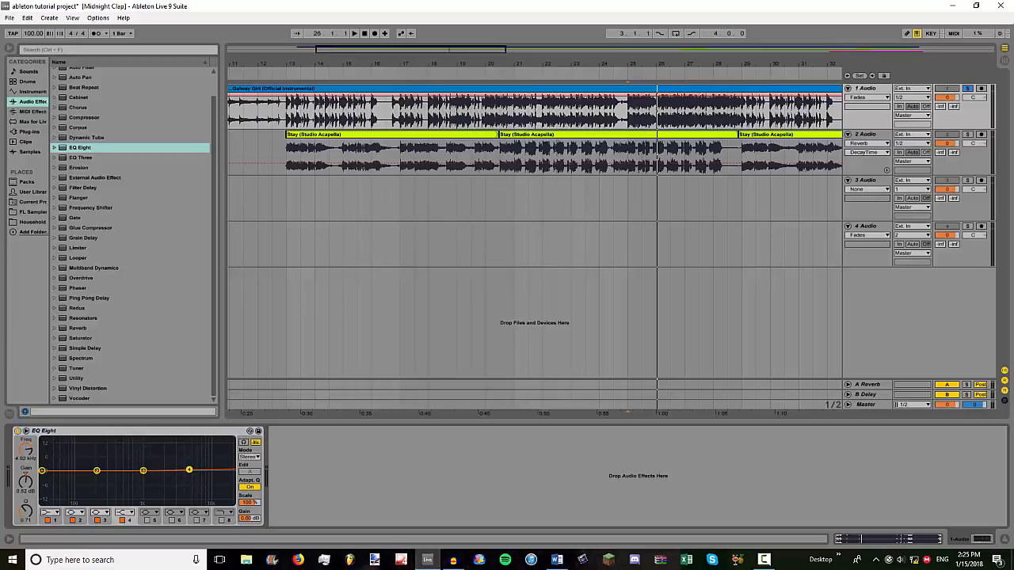
{"action": "left_click", "coordinate": [181, 431]}
{"action": "left_click", "coordinate": [266, 479]}
{"action": "left_click_drag", "start_coordinate": [191, 472], "coordinate": [192, 470]}
{"action": "left_click_drag", "start_coordinate": [189, 470], "coordinate": [187, 460]}
{"action": "left_click_drag", "start_coordinate": [26, 507], "coordinate": [26, 532]}
{"action": "left_click_drag", "start_coordinate": [144, 471], "coordinate": [41, 477]}
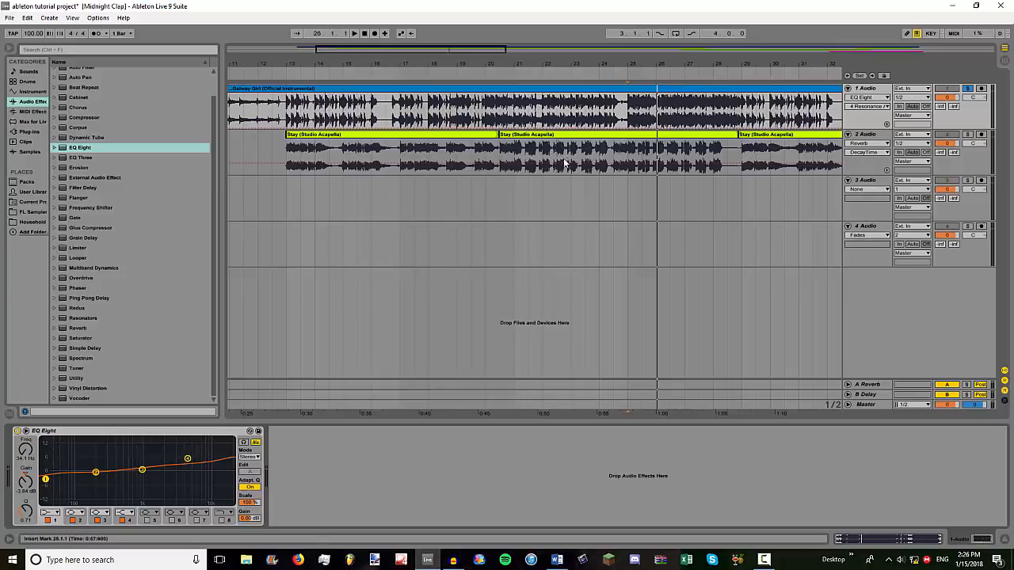
- Play the soloed instrumental on track 1 from bar 25 with EQ Eight switched off
{"action": "left_click", "coordinate": [543, 119]}
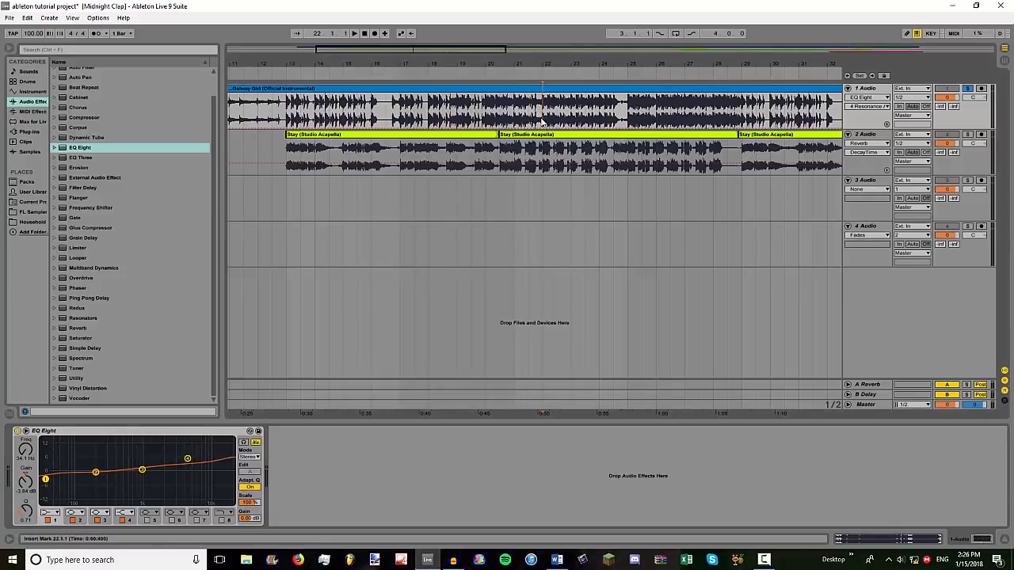
{"action": "left_click", "coordinate": [628, 117]}
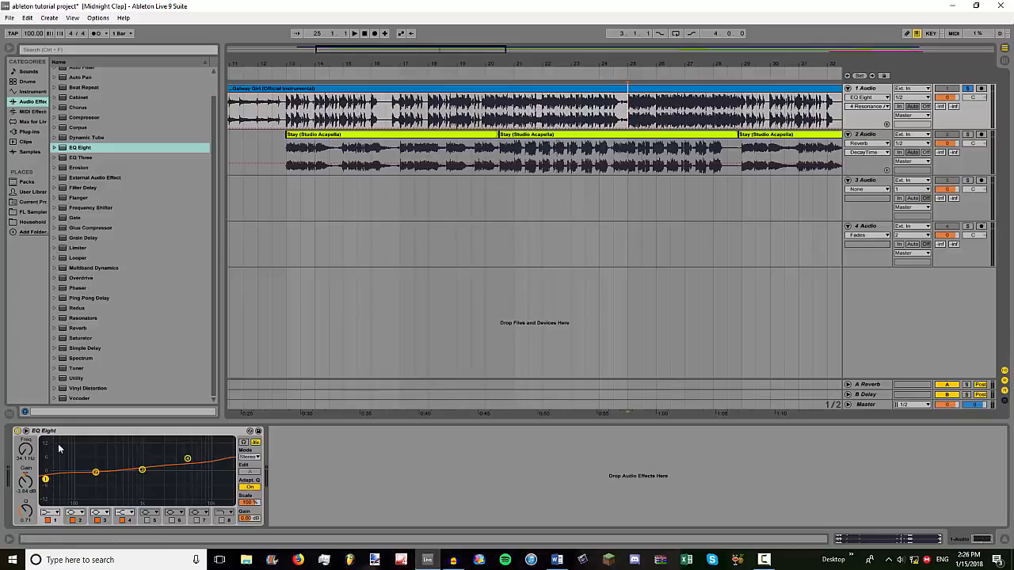
{"action": "left_click", "coordinate": [18, 430]}
{"action": "key", "text": "space"}
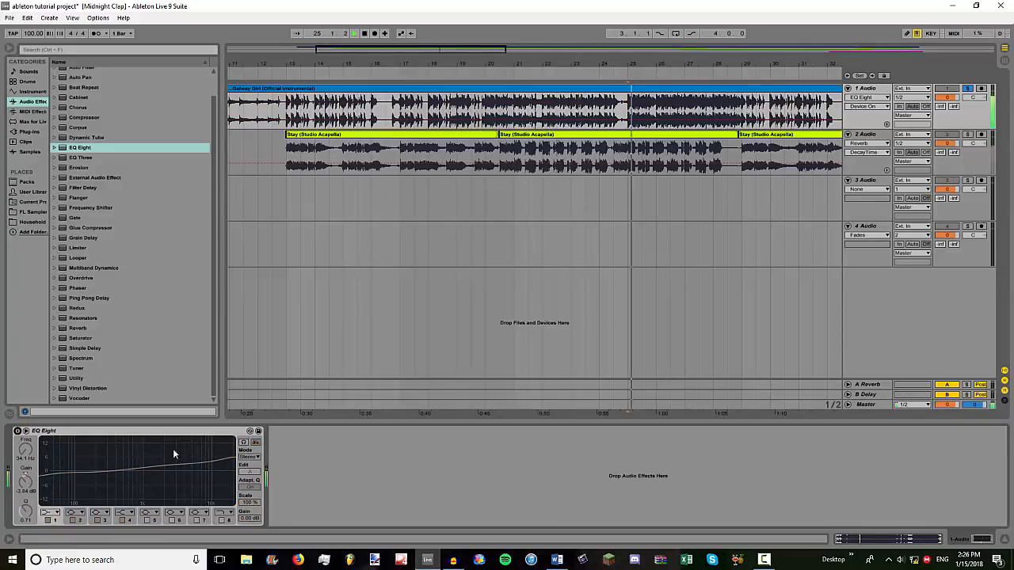
- Switch track 1's EQ Eight back on and set its band 2 to 1.12 dB at 187 Hz, with band 4 raised slightly
{"action": "left_click", "coordinate": [18, 431]}
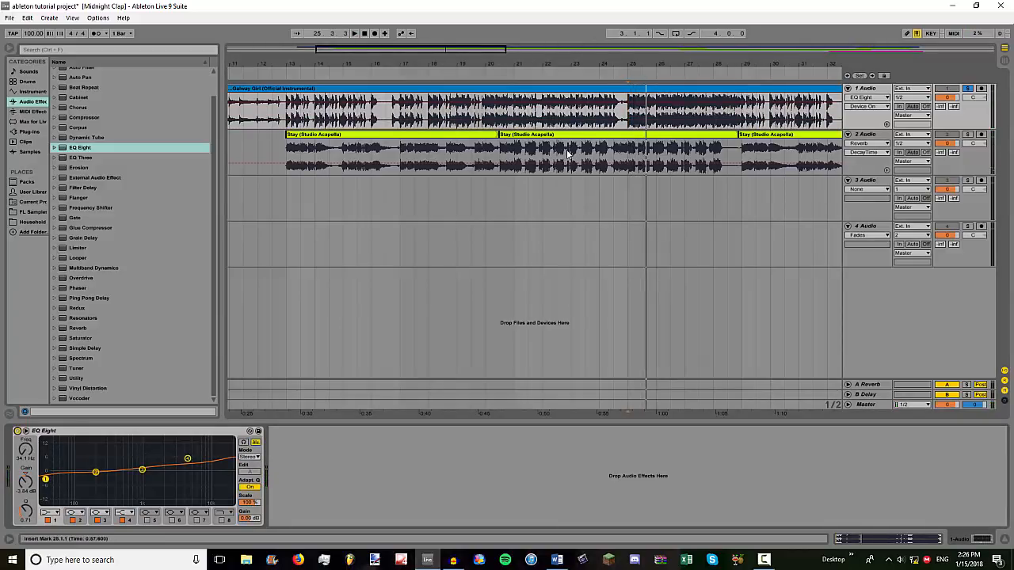
{"action": "left_click_drag", "start_coordinate": [187, 459], "coordinate": [94, 469]}
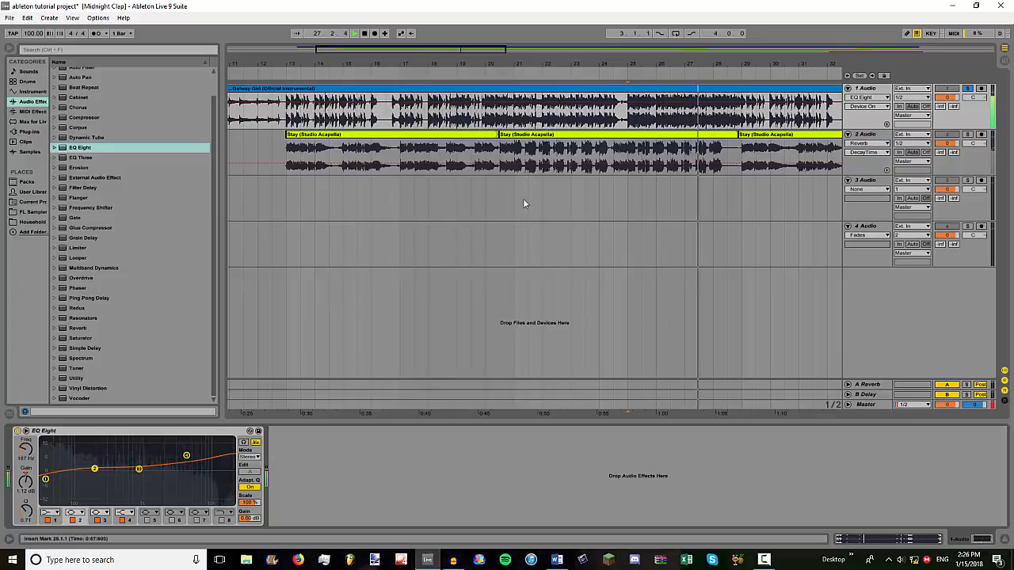
{"action": "left_click", "coordinate": [522, 204]}
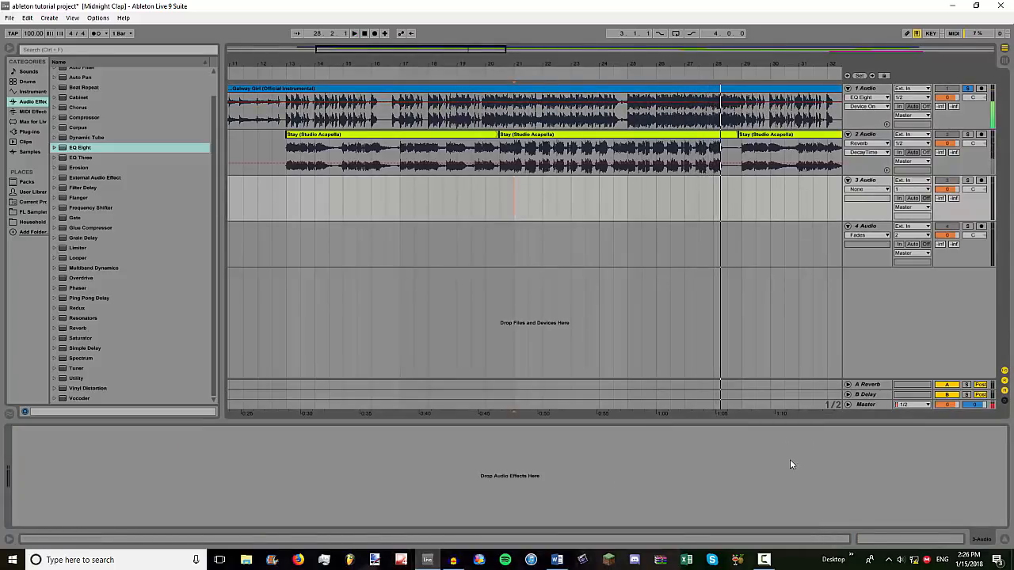
- Check the mashup tutorial outline in Word and return to the Live set
{"action": "left_click", "coordinate": [555, 562]}
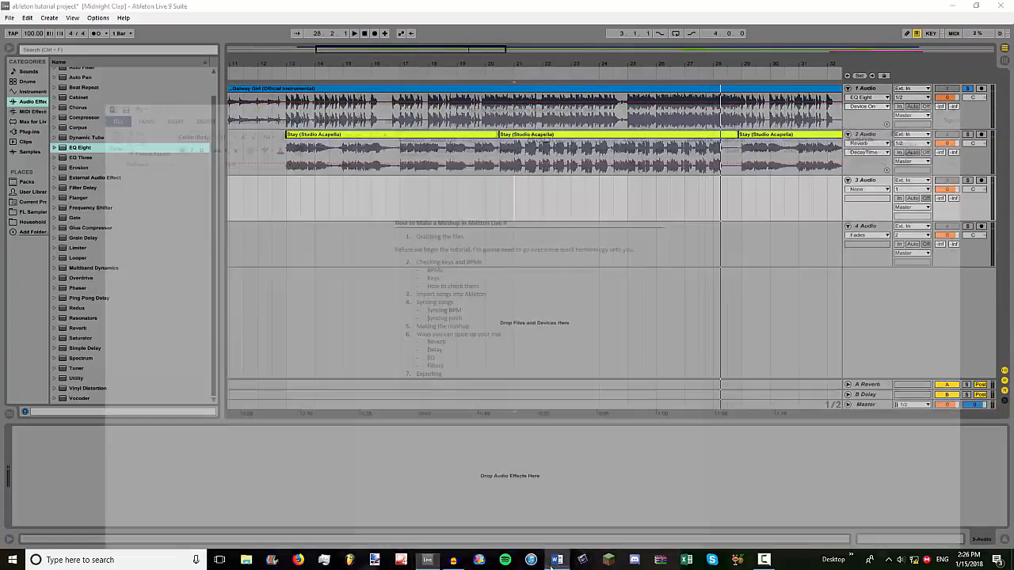
{"action": "left_click", "coordinate": [552, 564]}
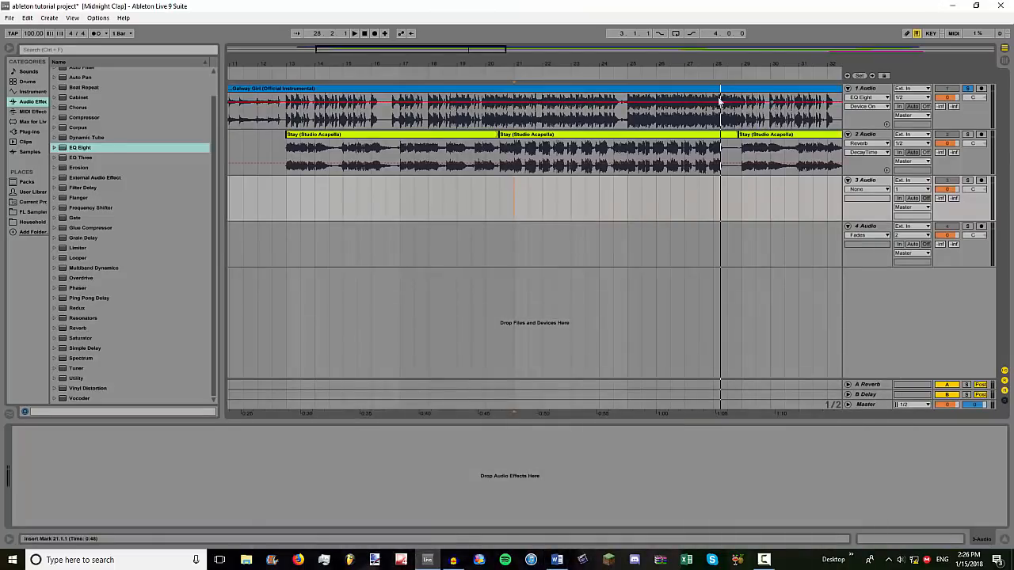
{"action": "left_click", "coordinate": [610, 97]}
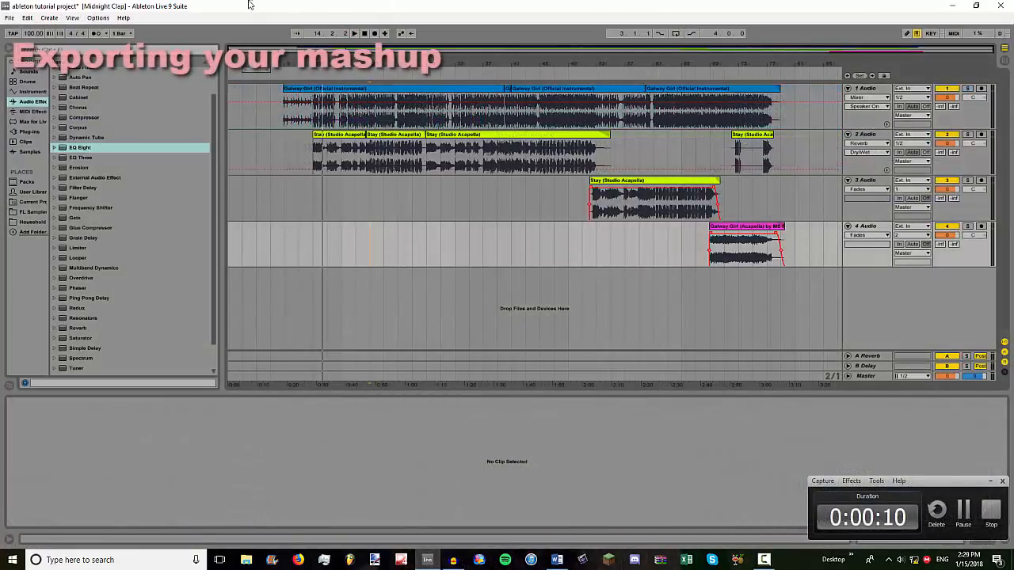
{"action": "left_click", "coordinate": [380, 200]}
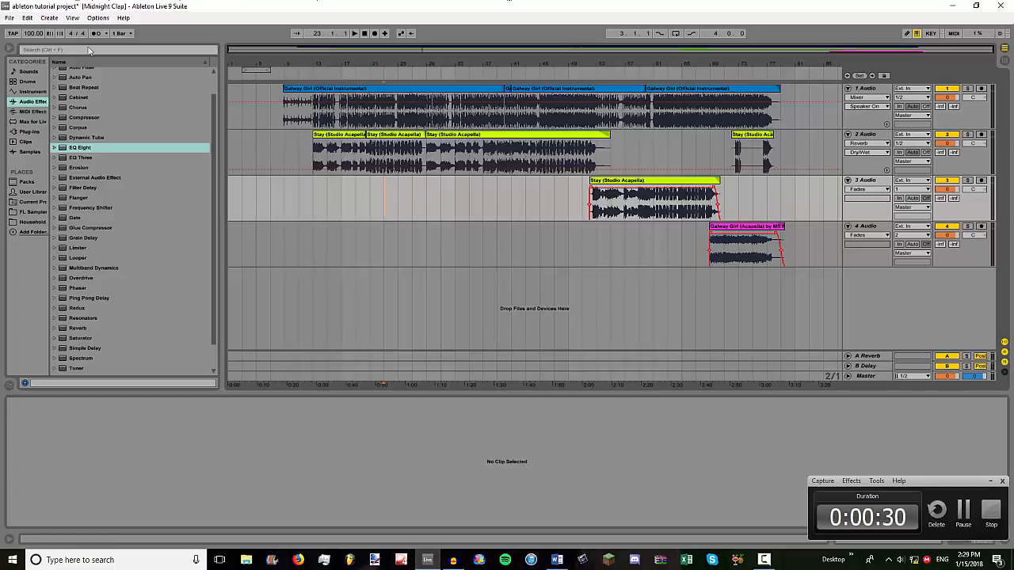
{"action": "left_click", "coordinate": [8, 18]}
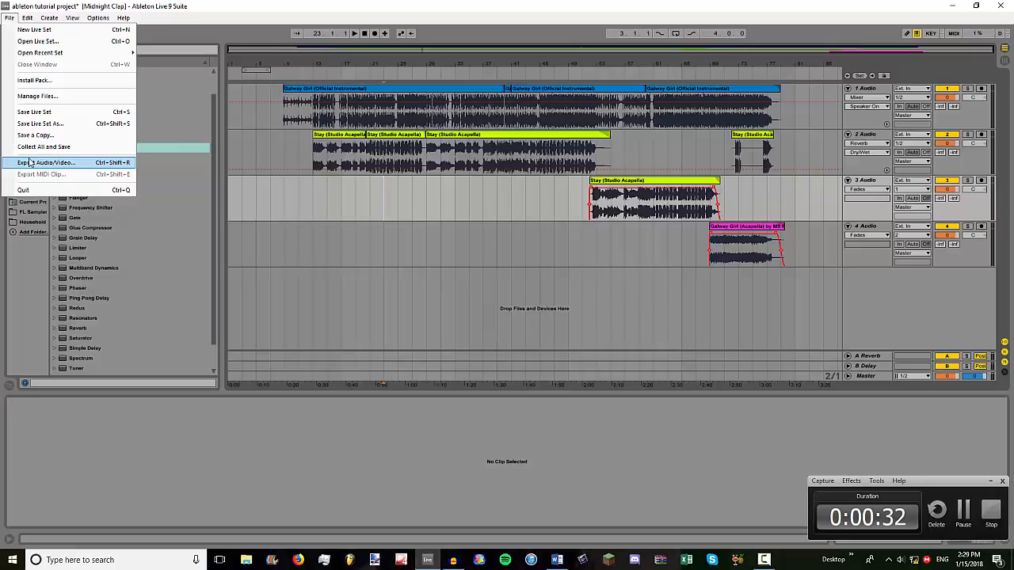
{"action": "left_click", "coordinate": [370, 5]}
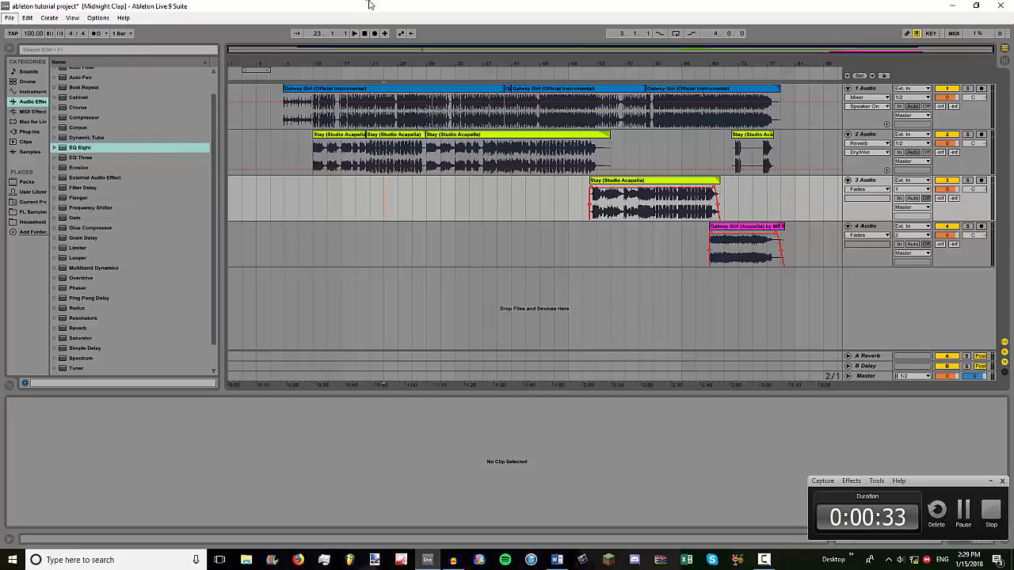
{"action": "left_click", "coordinate": [10, 18]}
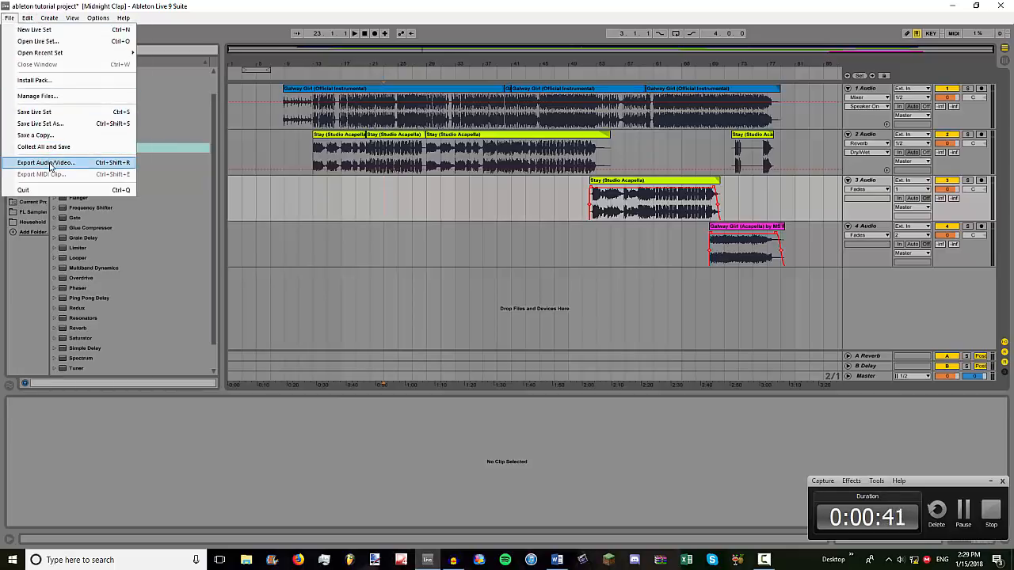
{"action": "left_click", "coordinate": [428, 202]}
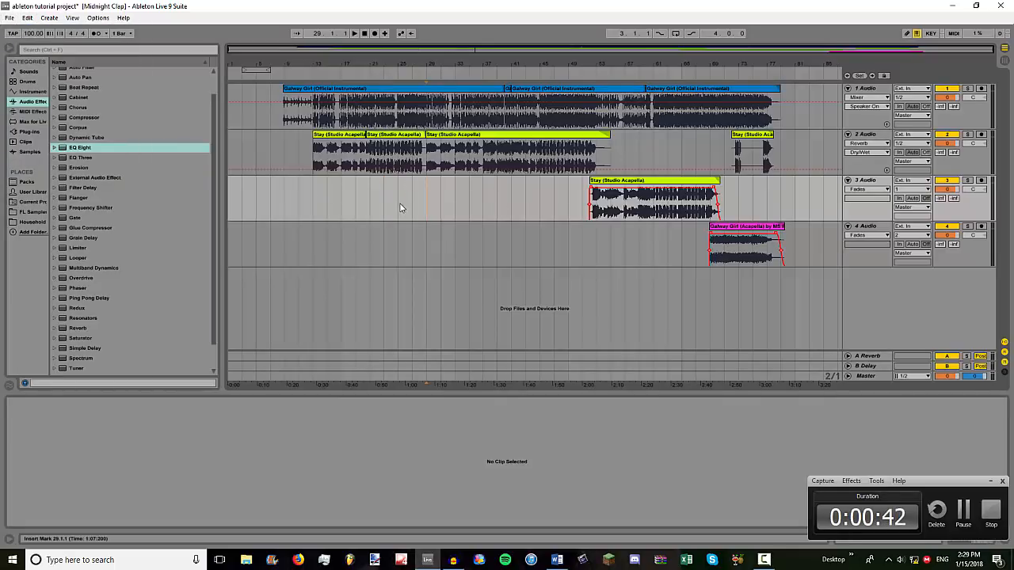
- Select the time range from bar 25 to bar 29 on track 3 and clear the selection
{"action": "mouse_move", "coordinate": [400, 208]}
{"action": "left_mouse_down"}
{"action": "mouse_move", "coordinate": [428, 207]}
{"action": "mouse_move", "coordinate": [402, 205]}
{"action": "left_mouse_up"}
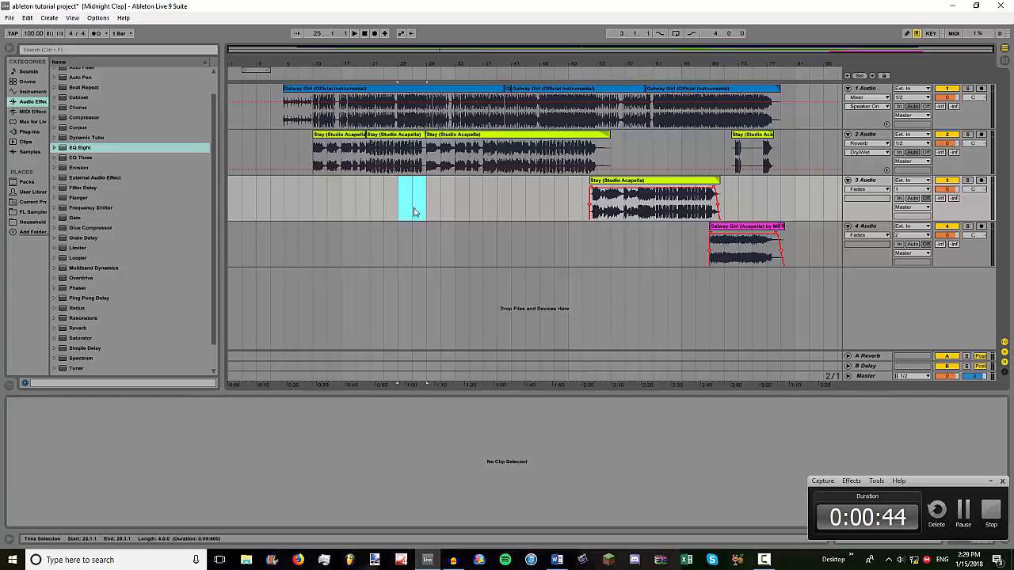
{"action": "key", "text": "z"}
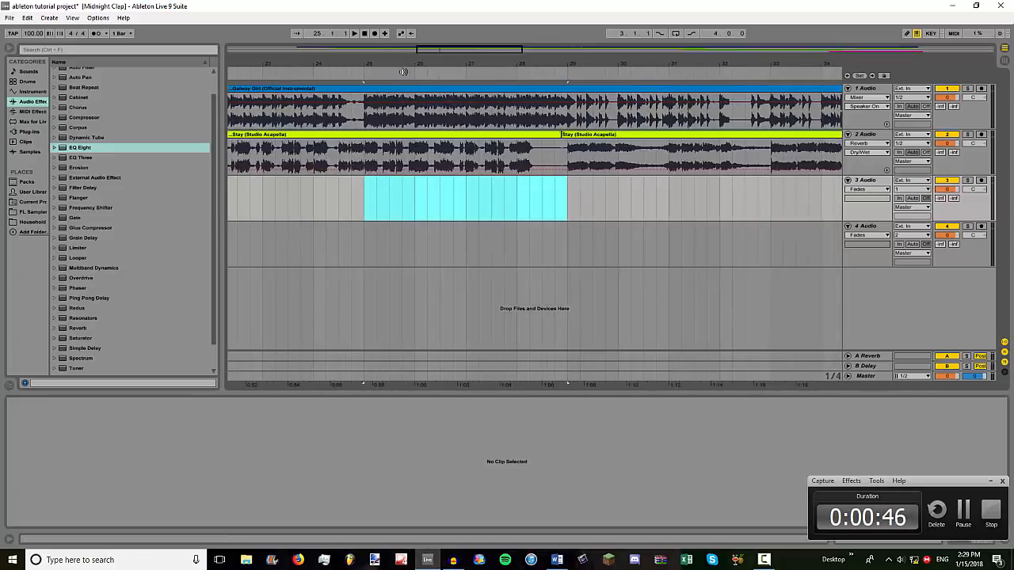
{"action": "left_click_drag", "start_coordinate": [567, 216], "coordinate": [567, 200]}
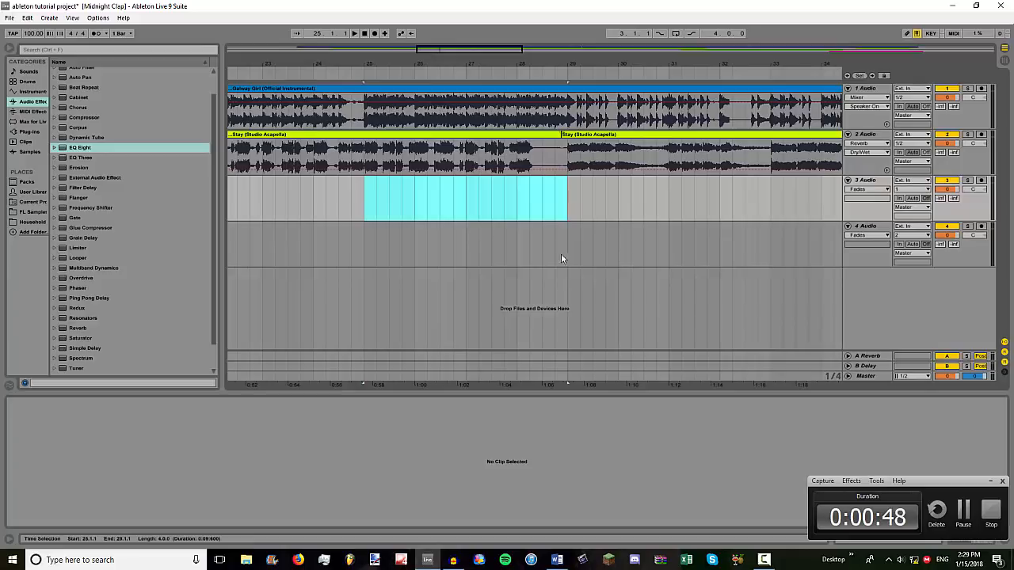
{"action": "left_click", "coordinate": [428, 202]}
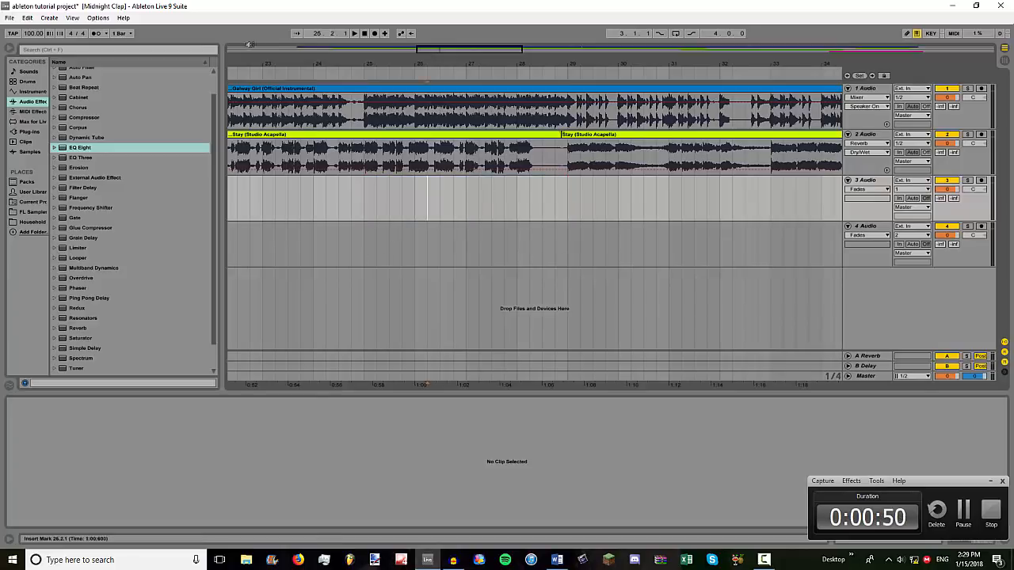
- Open the audio export settings for the Master track and keep WAV as the file type
{"action": "left_click", "coordinate": [6, 17]}
{"action": "left_click", "coordinate": [405, 238]}
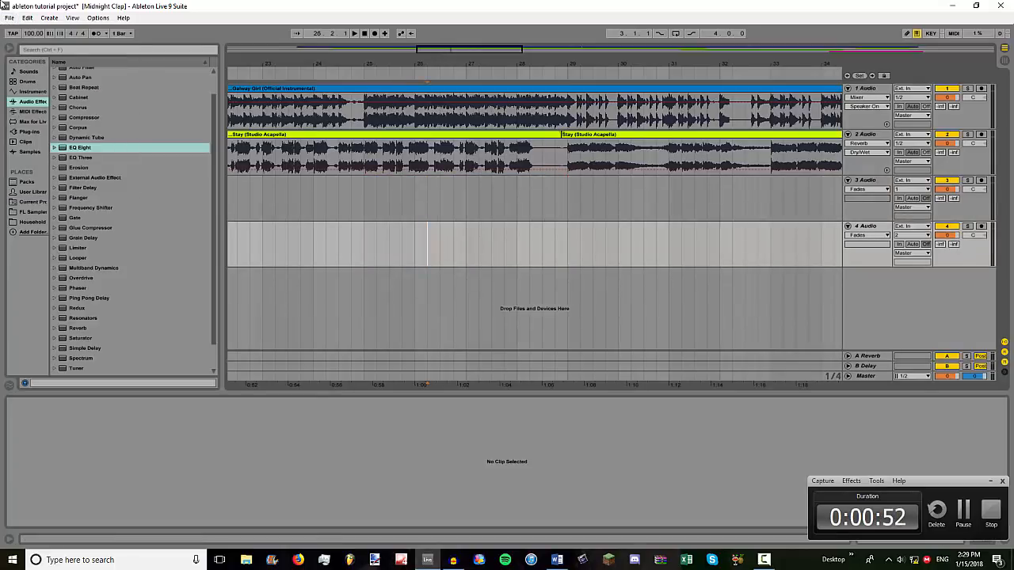
{"action": "left_click", "coordinate": [10, 18]}
{"action": "left_click", "coordinate": [31, 165]}
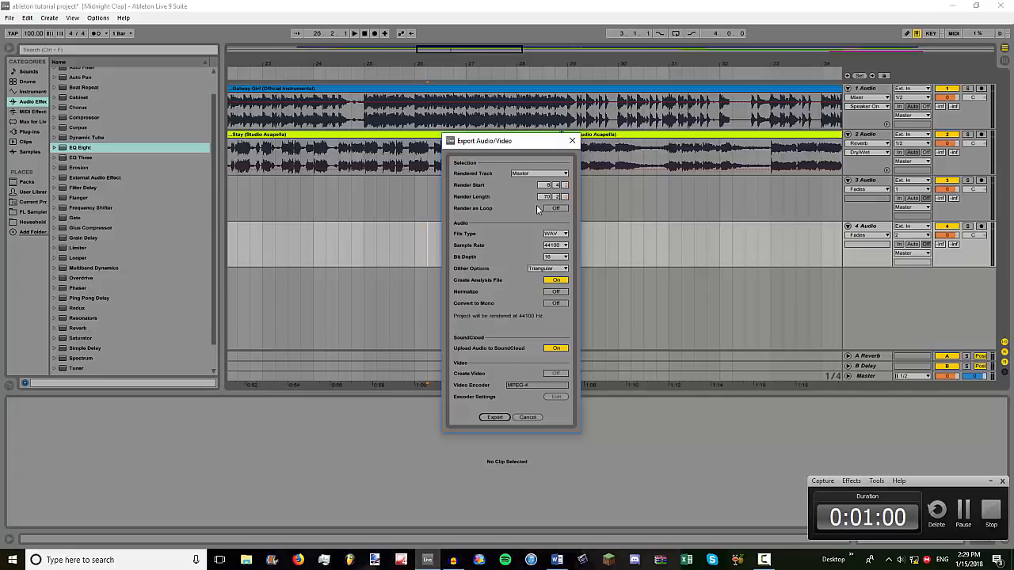
{"action": "left_click", "coordinate": [563, 237]}
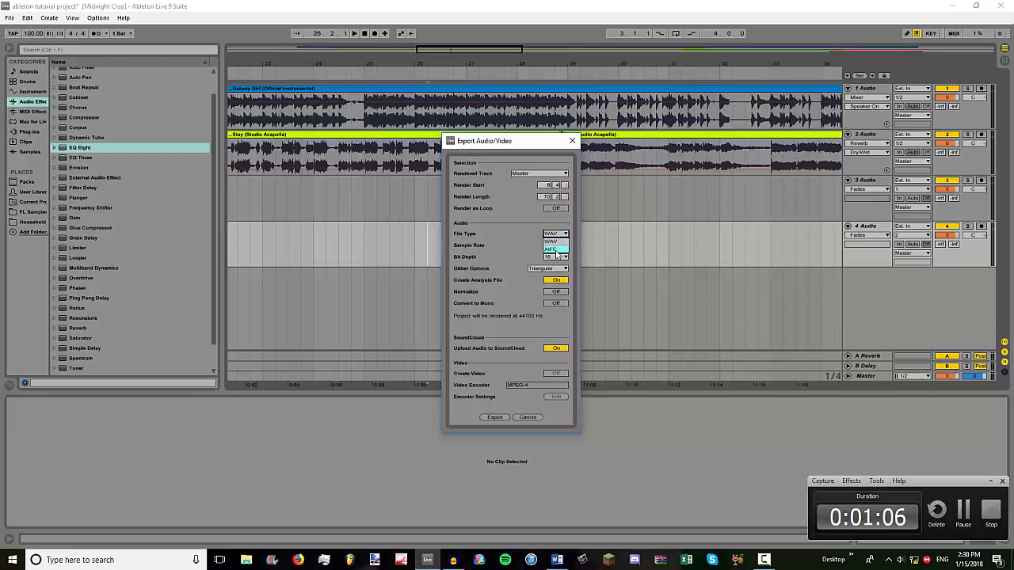
{"action": "left_click", "coordinate": [538, 239]}
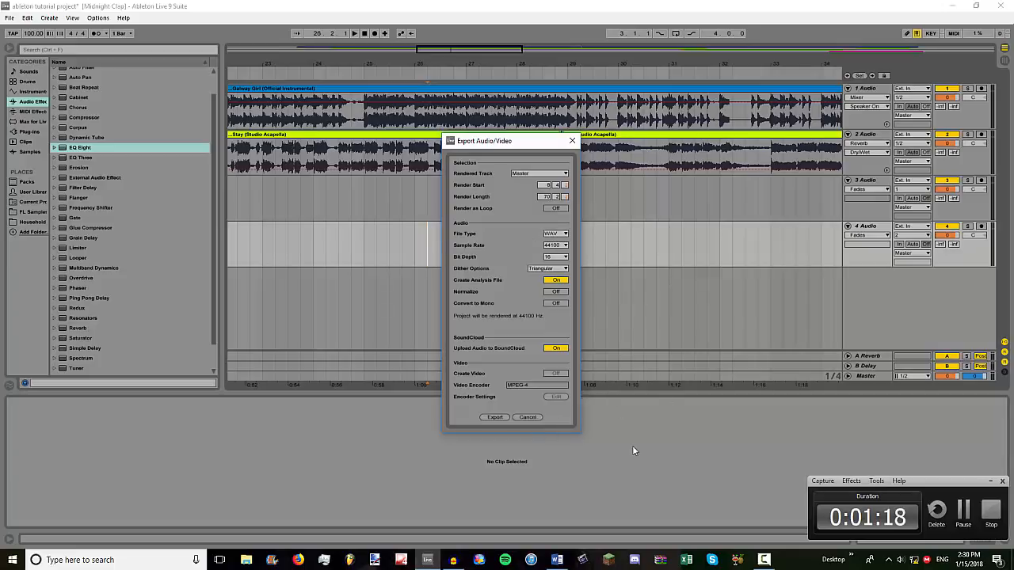
- Export the mashup to the Music folder as a WAV file named "galstay girl"
{"action": "left_click", "coordinate": [491, 417]}
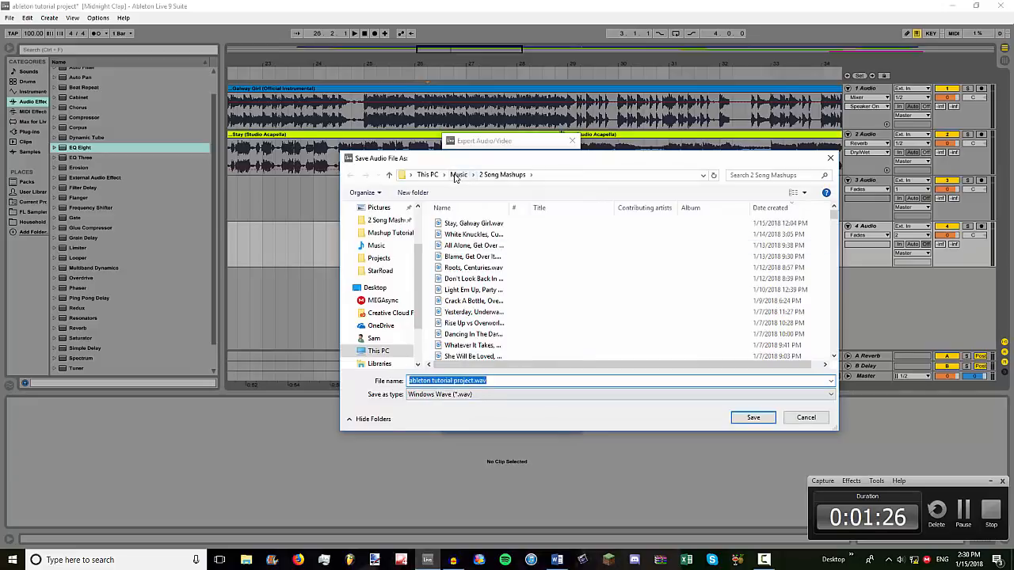
{"action": "left_click", "coordinate": [472, 223]}
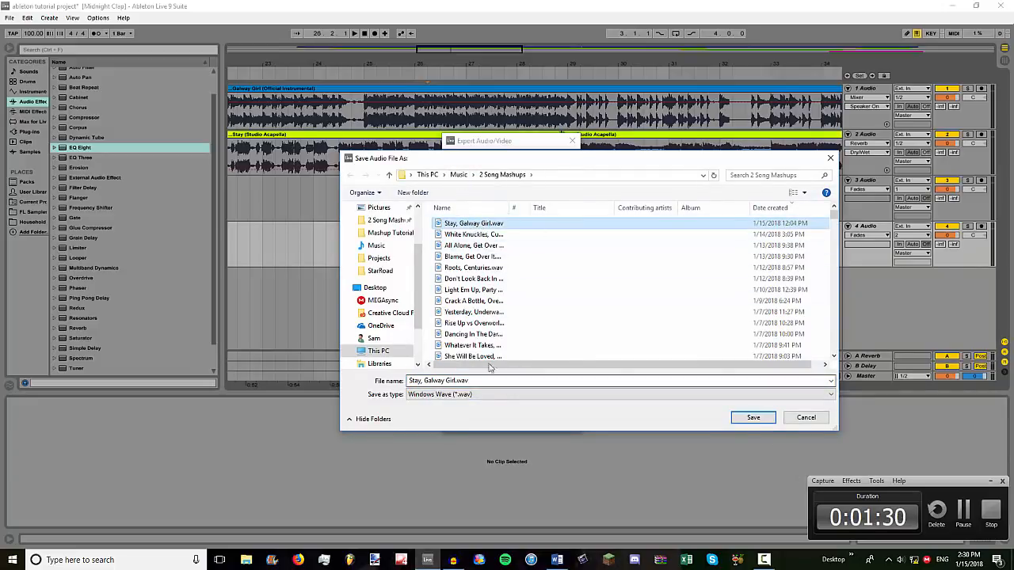
{"action": "left_click", "coordinate": [376, 245]}
{"action": "left_click", "coordinate": [494, 380]}
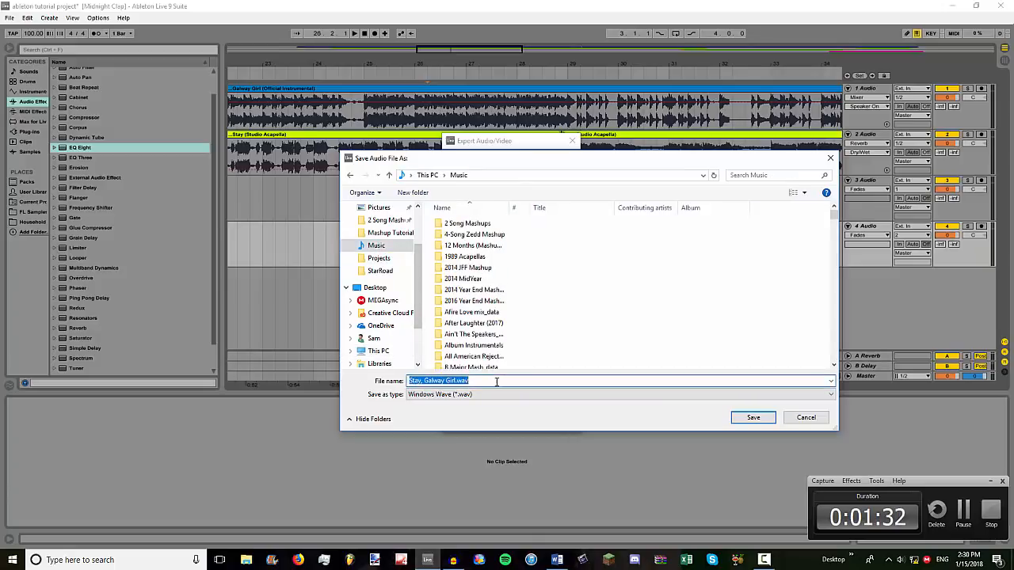
{"action": "type", "text": "galstay gir"}
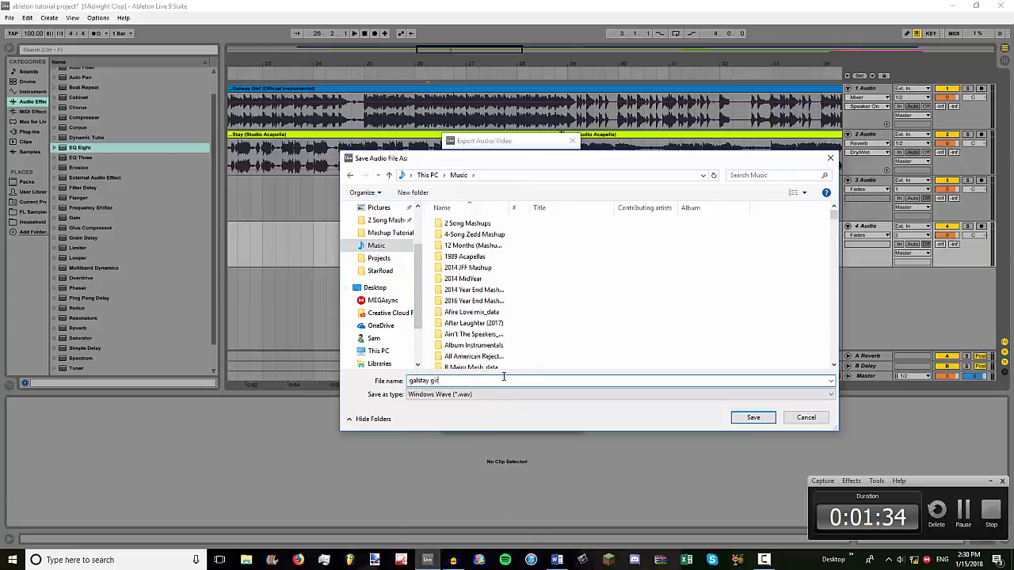
{"action": "type", "text": "l"}
{"action": "key", "text": "Return"}
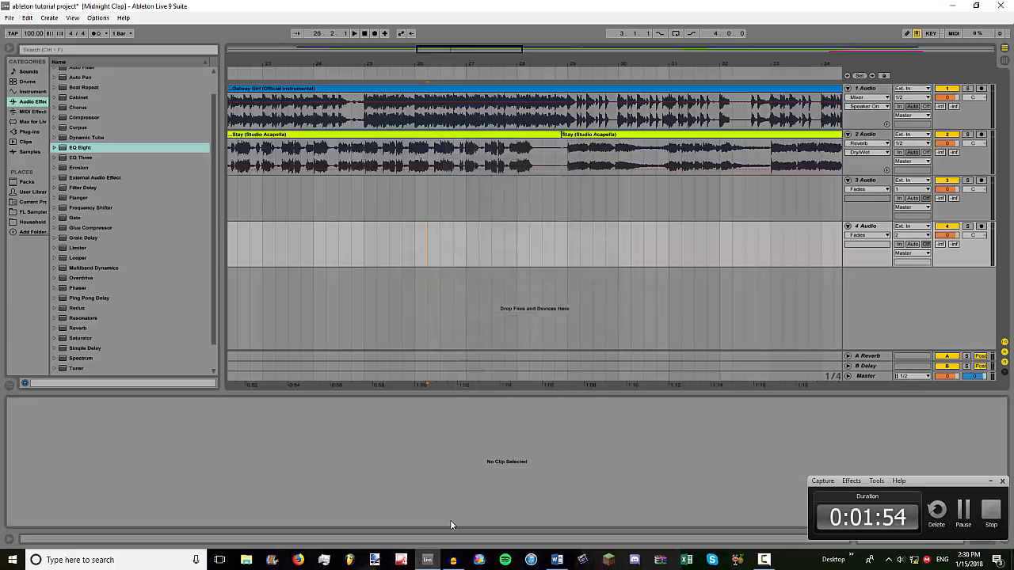
- Switch to File Explorer, find galstay girl.wav among the recent files and open it in a maximized Groove Music window
{"action": "left_click", "coordinate": [599, 183]}
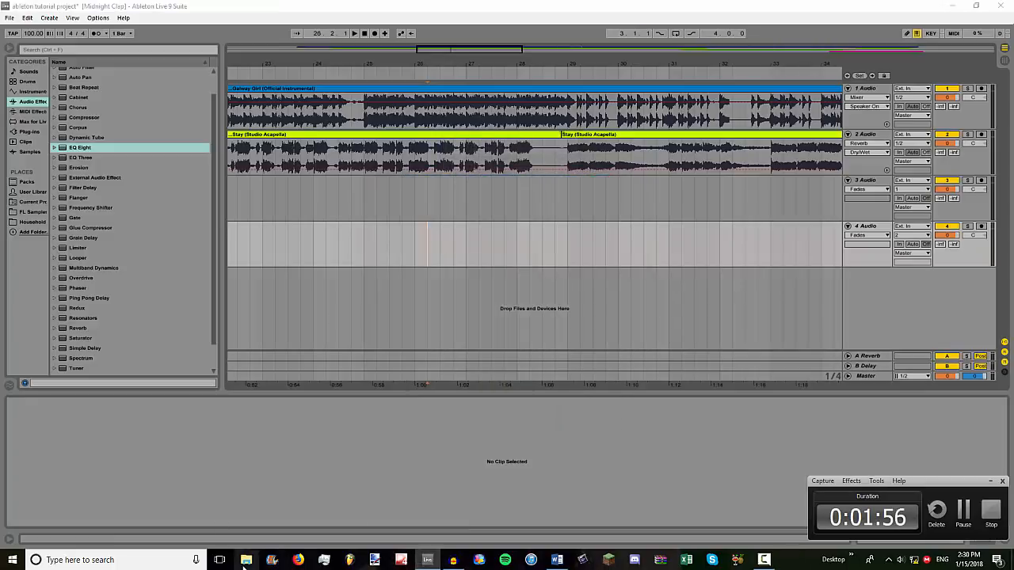
{"action": "left_click", "coordinate": [246, 560]}
{"action": "left_click", "coordinate": [62, 363]}
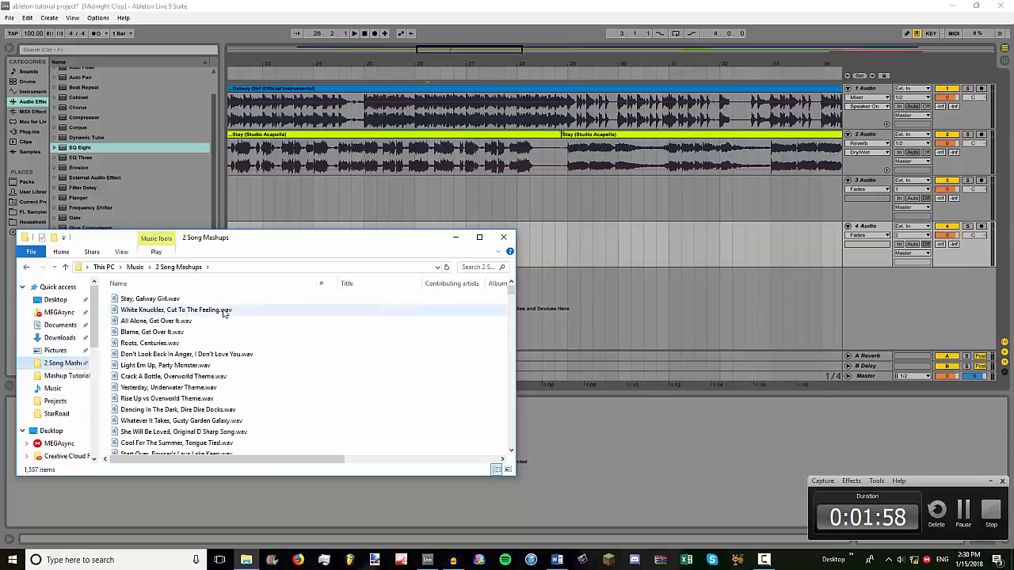
{"action": "left_click", "coordinate": [58, 287]}
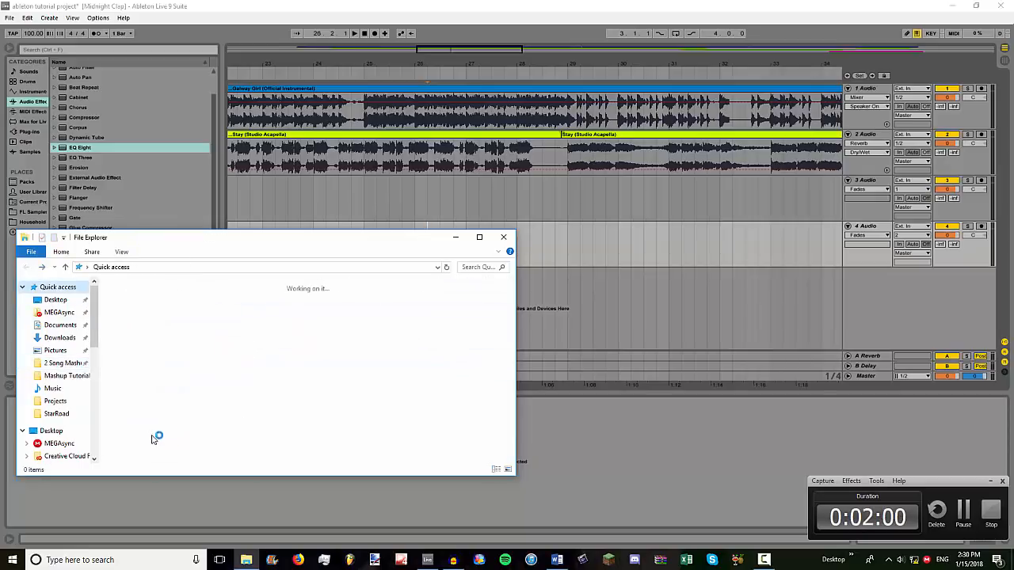
{"action": "double_click", "coordinate": [175, 458]}
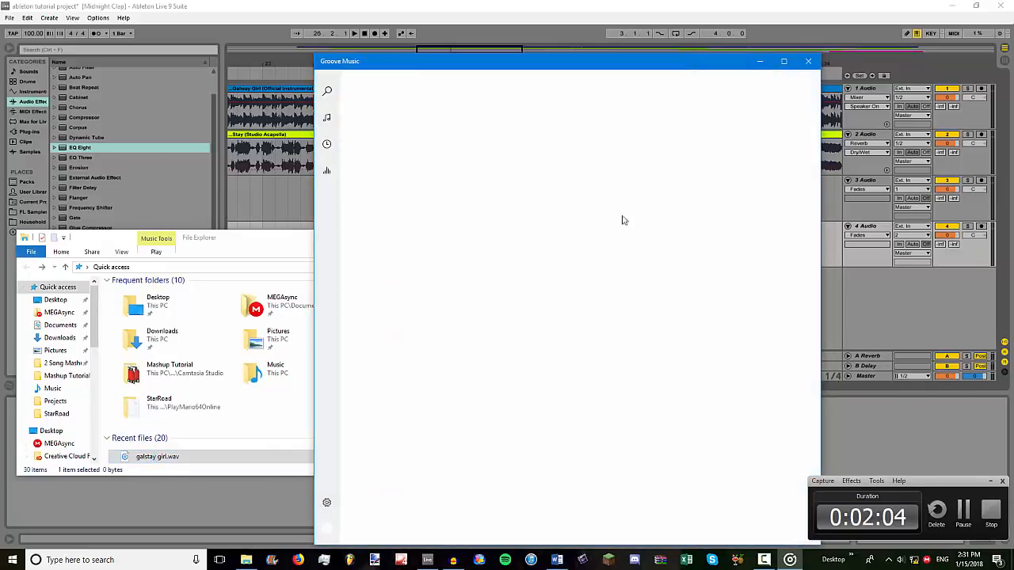
{"action": "double_click", "coordinate": [573, 45]}
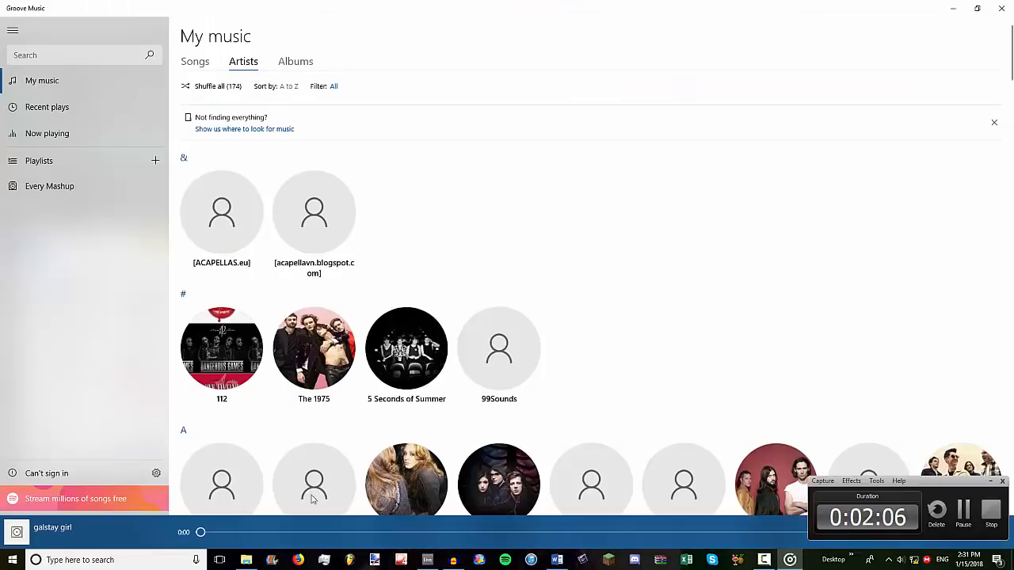